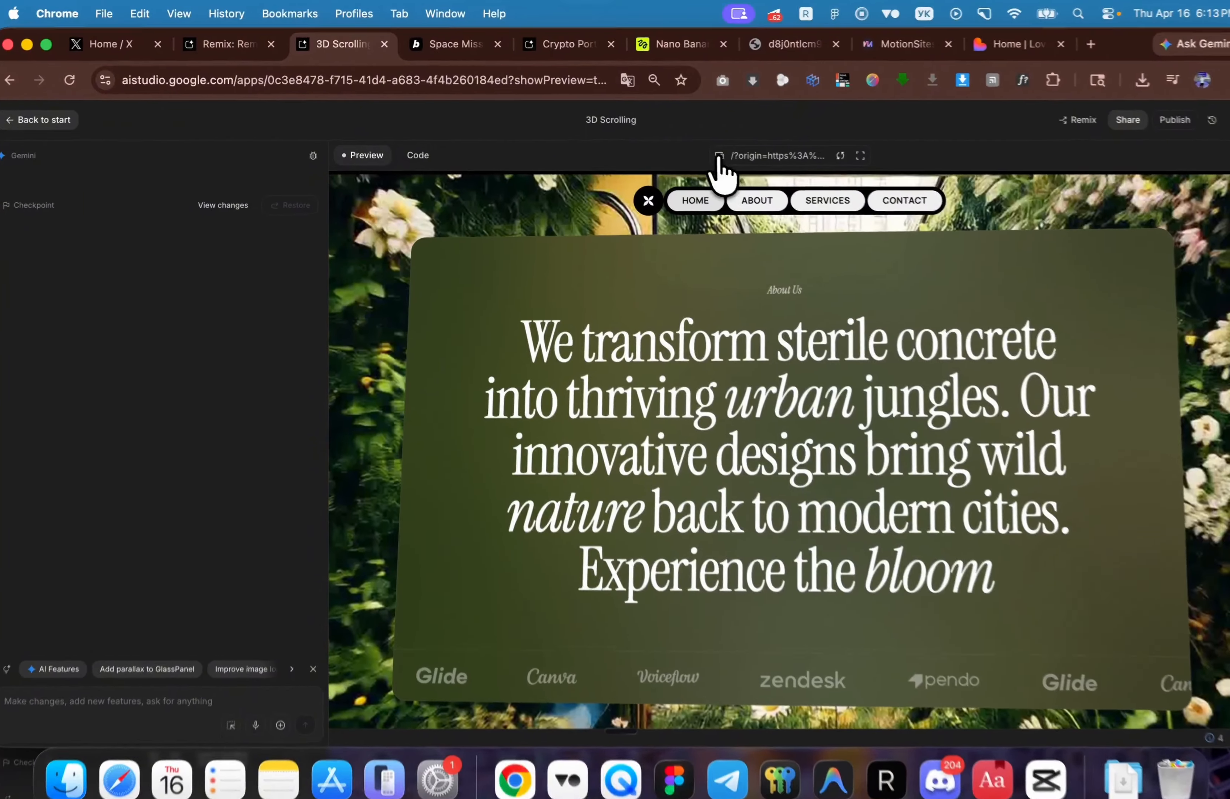
Step: Preview the 3D Scrolling site at mobile size and look through the Remix: Remix: Cosmo landing page preview
{"action": "left_click", "coordinate": [710, 151]}
{"action": "left_click", "coordinate": [736, 194]}
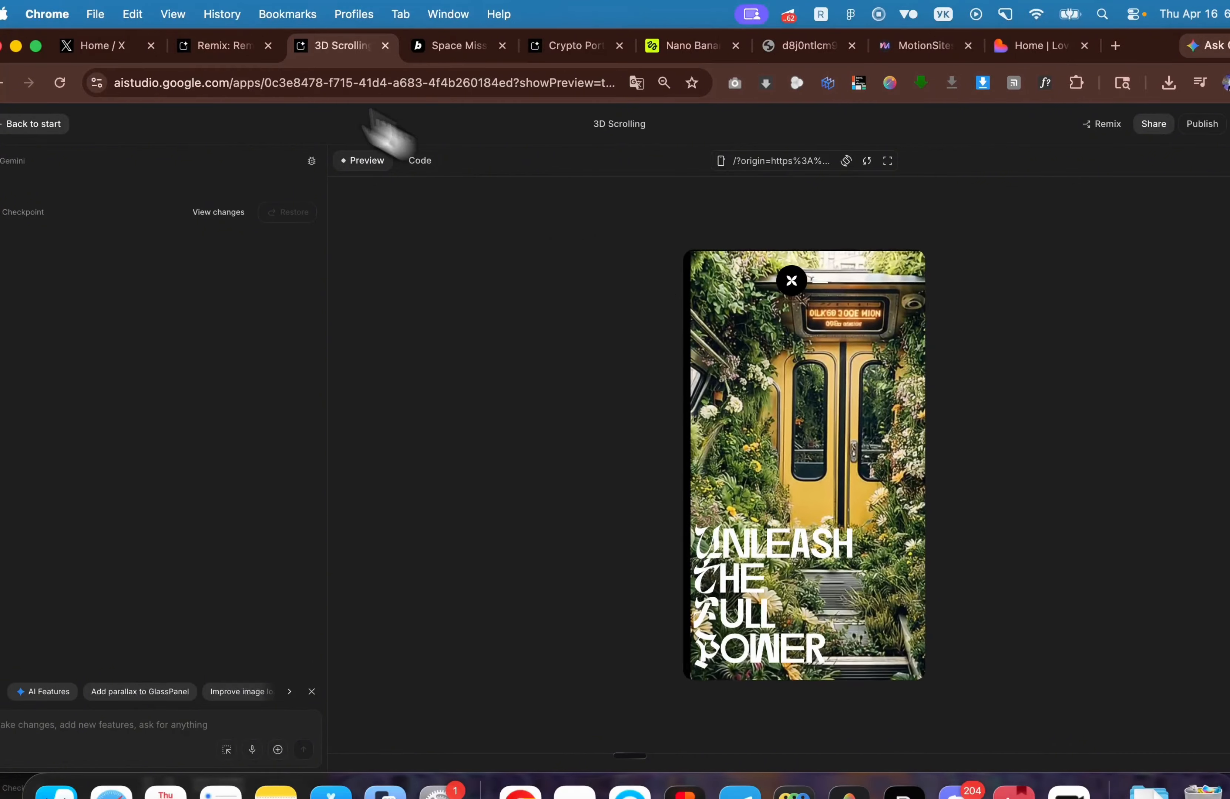
{"action": "left_click", "coordinate": [242, 45]}
{"action": "scroll", "coordinate": [632, 417], "scroll_direction": "down", "scroll_amount": 5}
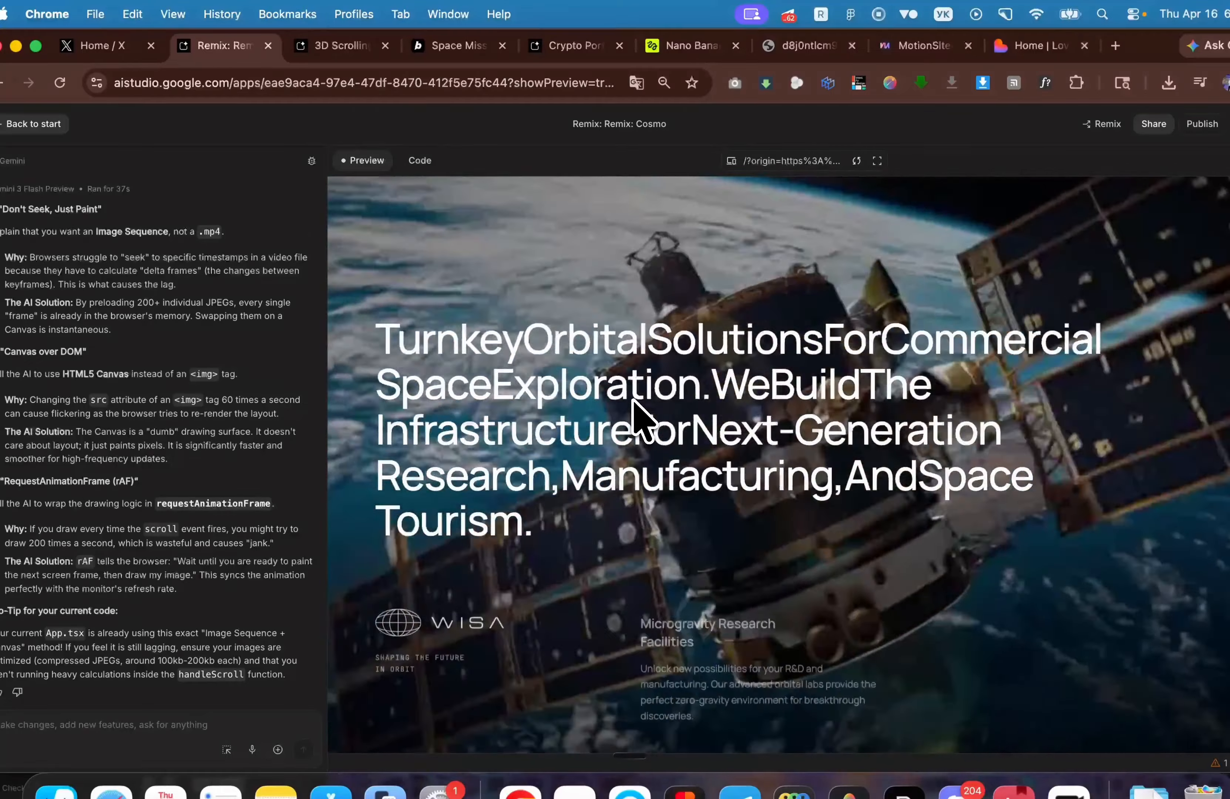
{"action": "scroll", "coordinate": [640, 421], "scroll_direction": "down", "scroll_amount": 5}
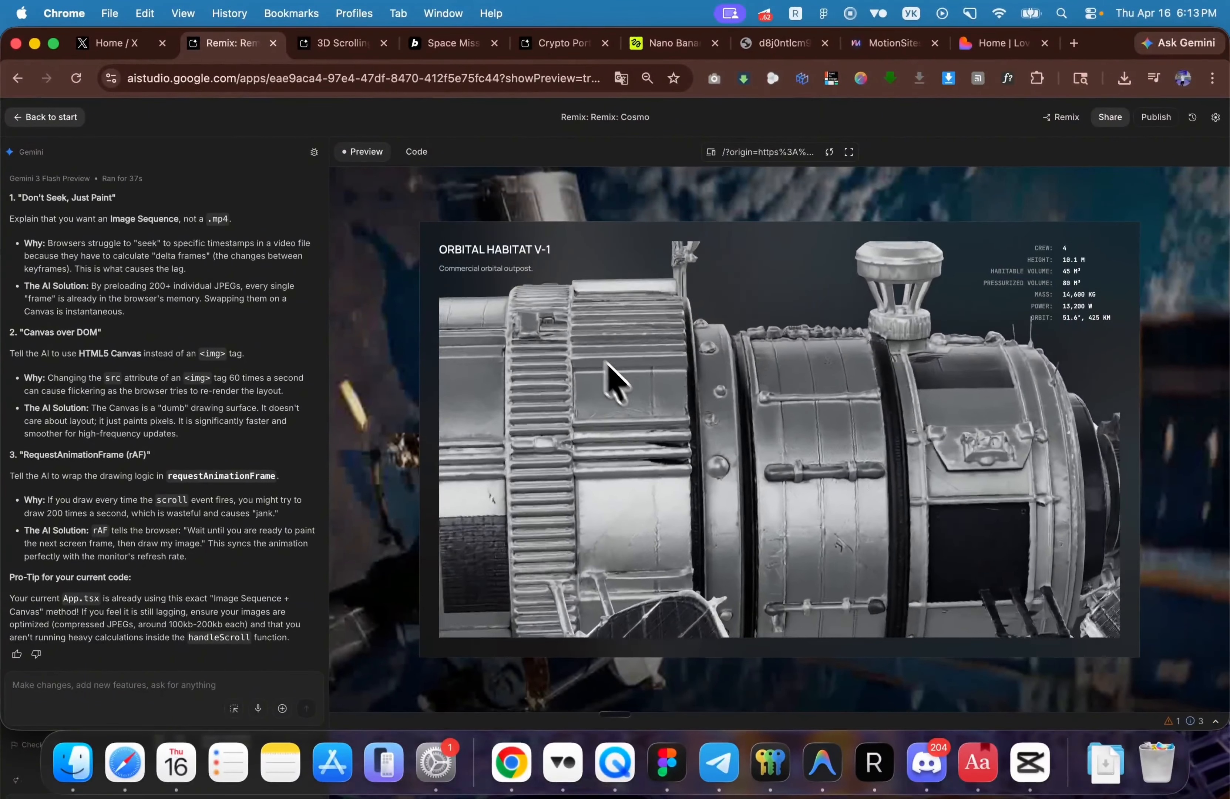
{"action": "scroll", "coordinate": [431, 290], "scroll_direction": "up", "scroll_amount": 10}
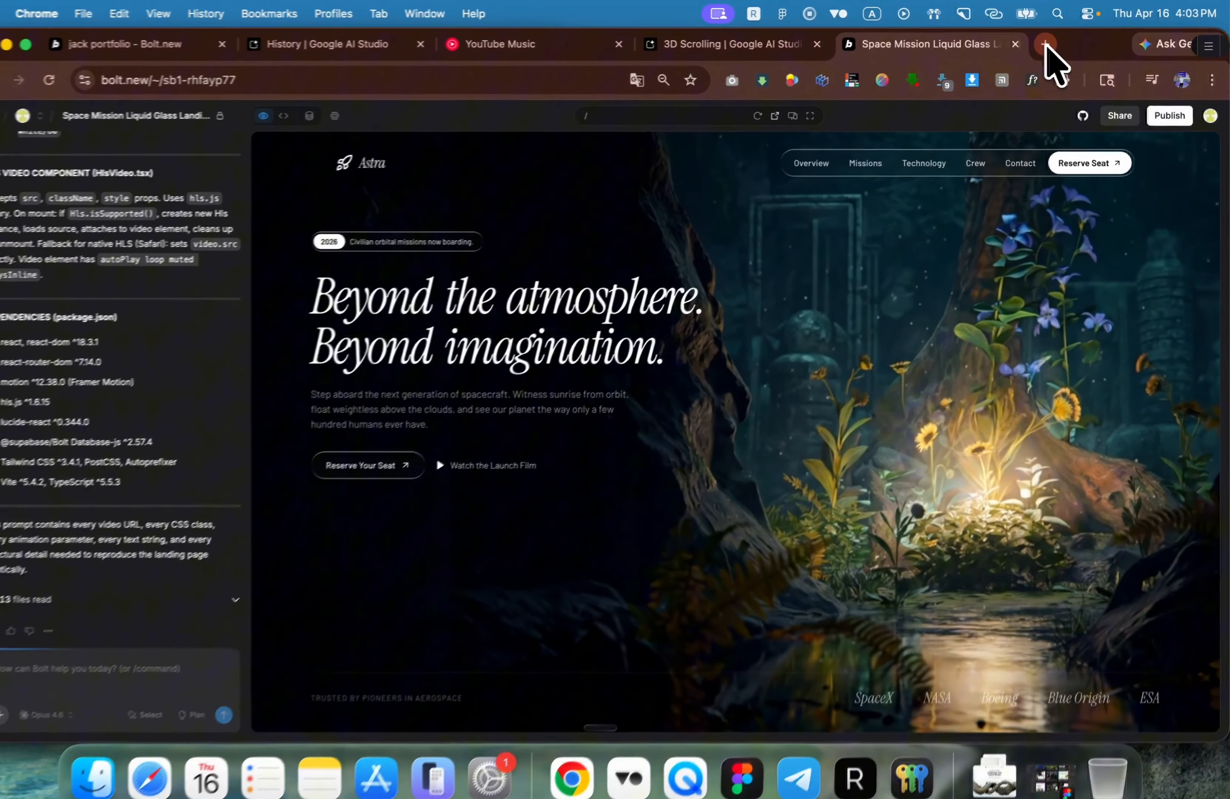
Step: Open higgsfield.ai and pinterest.com, each in its own new browser tab
{"action": "left_click", "coordinate": [1050, 44]}
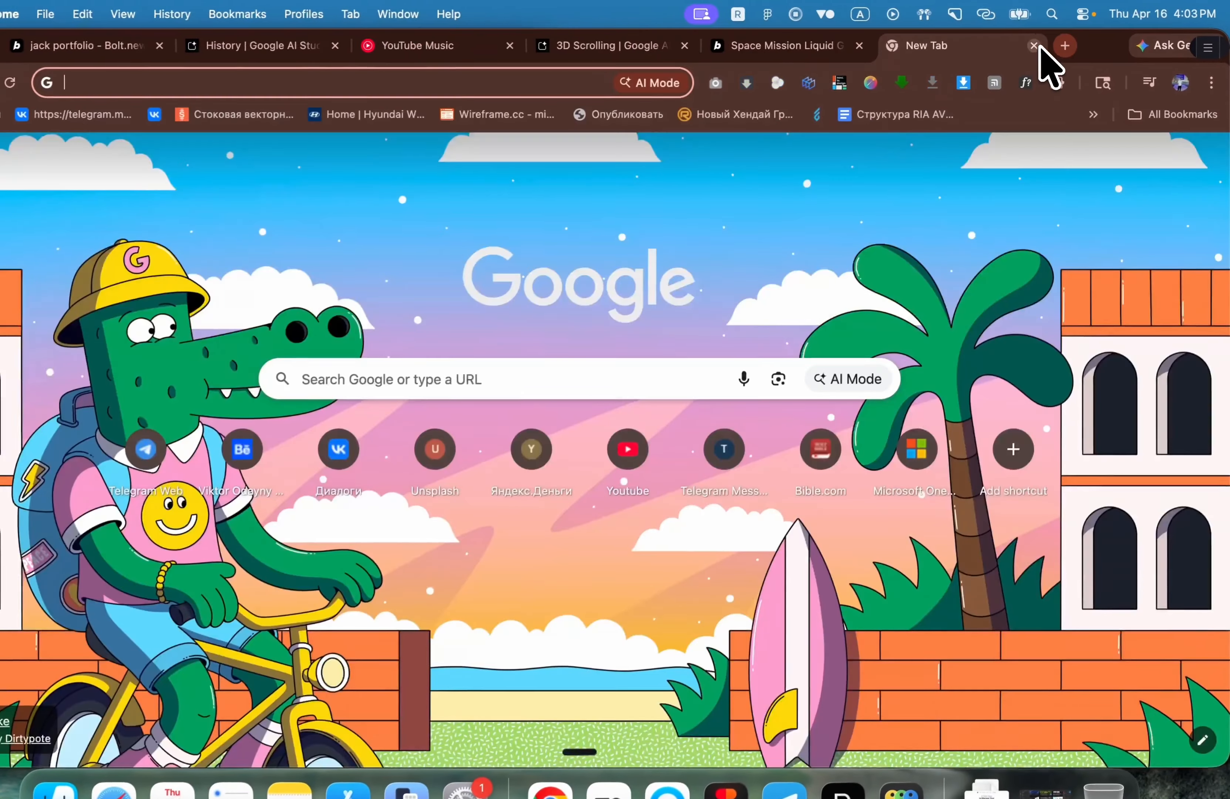
{"action": "type", "text": "hi"}
{"action": "key", "text": "Return"}
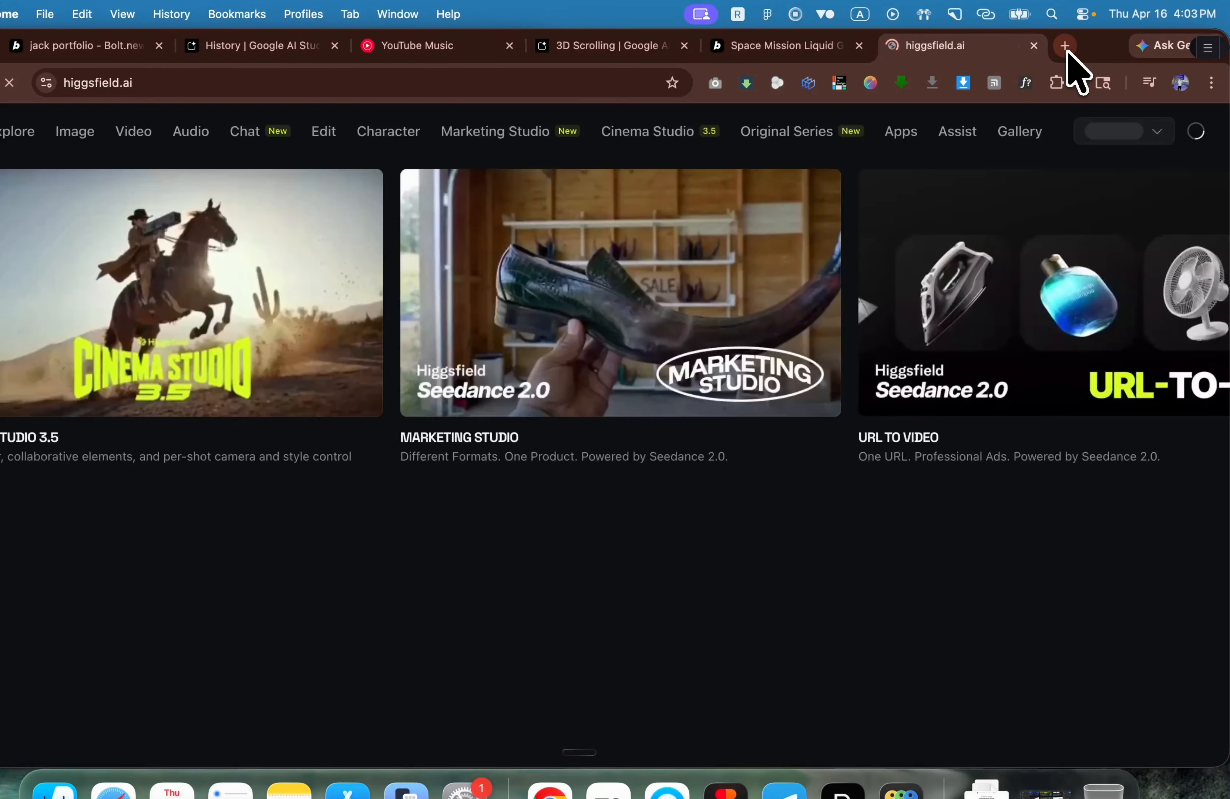
{"action": "left_click", "coordinate": [1065, 47]}
{"action": "type", "text": "pi"}
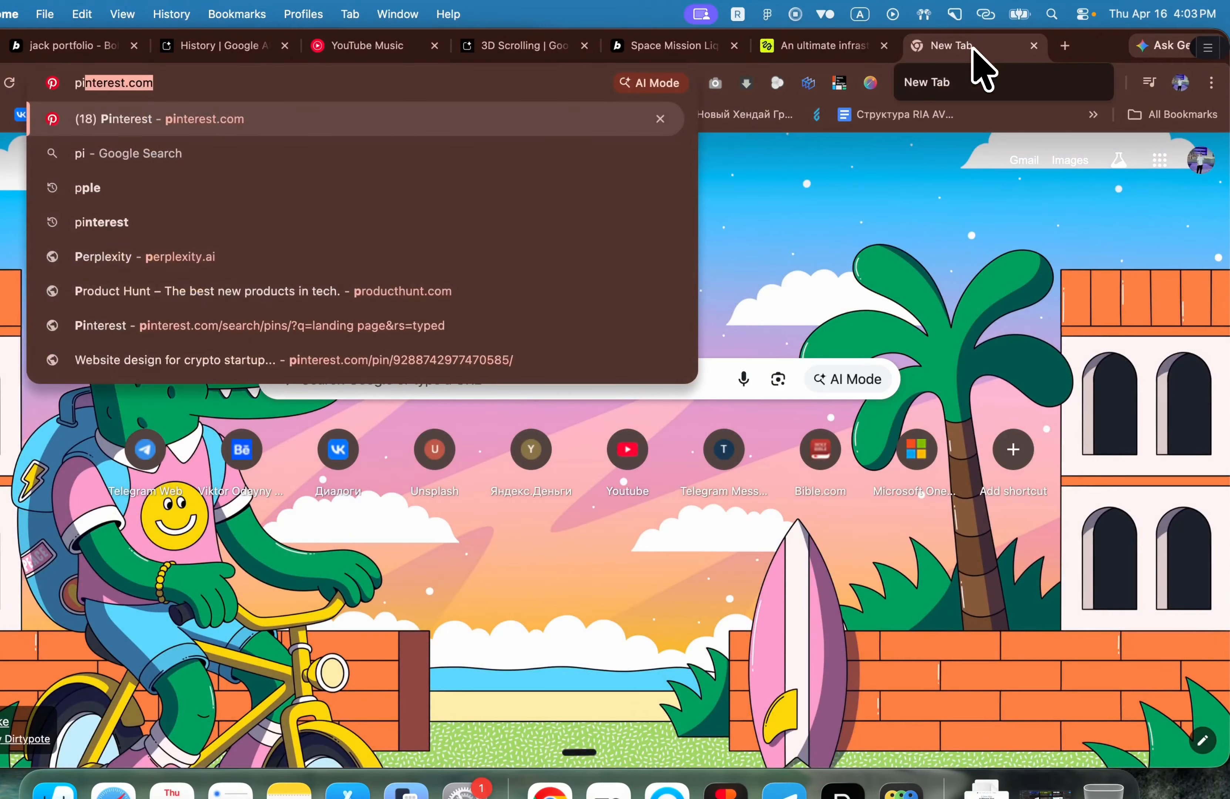
{"action": "key", "text": "Return"}
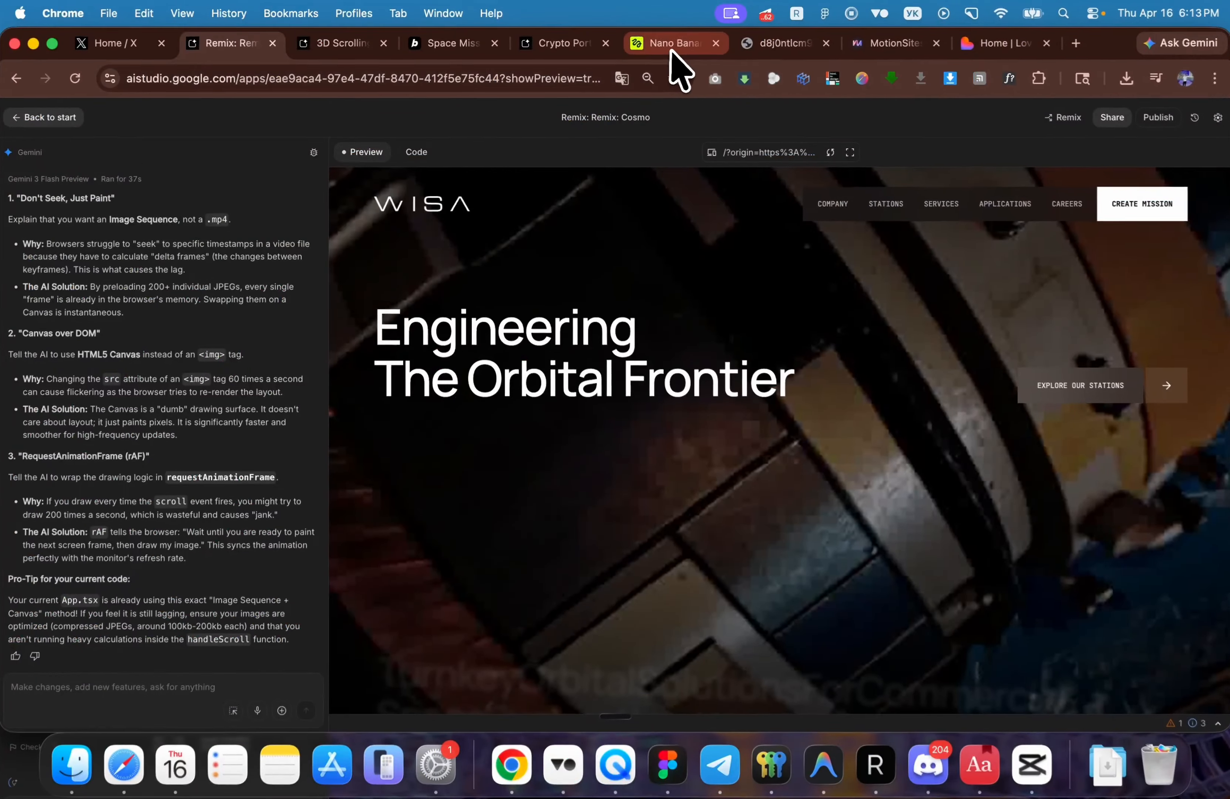
Step: Look through the Nano Banana 2 image history in Higgsfield and view the available video features and models
{"action": "left_click", "coordinate": [672, 48]}
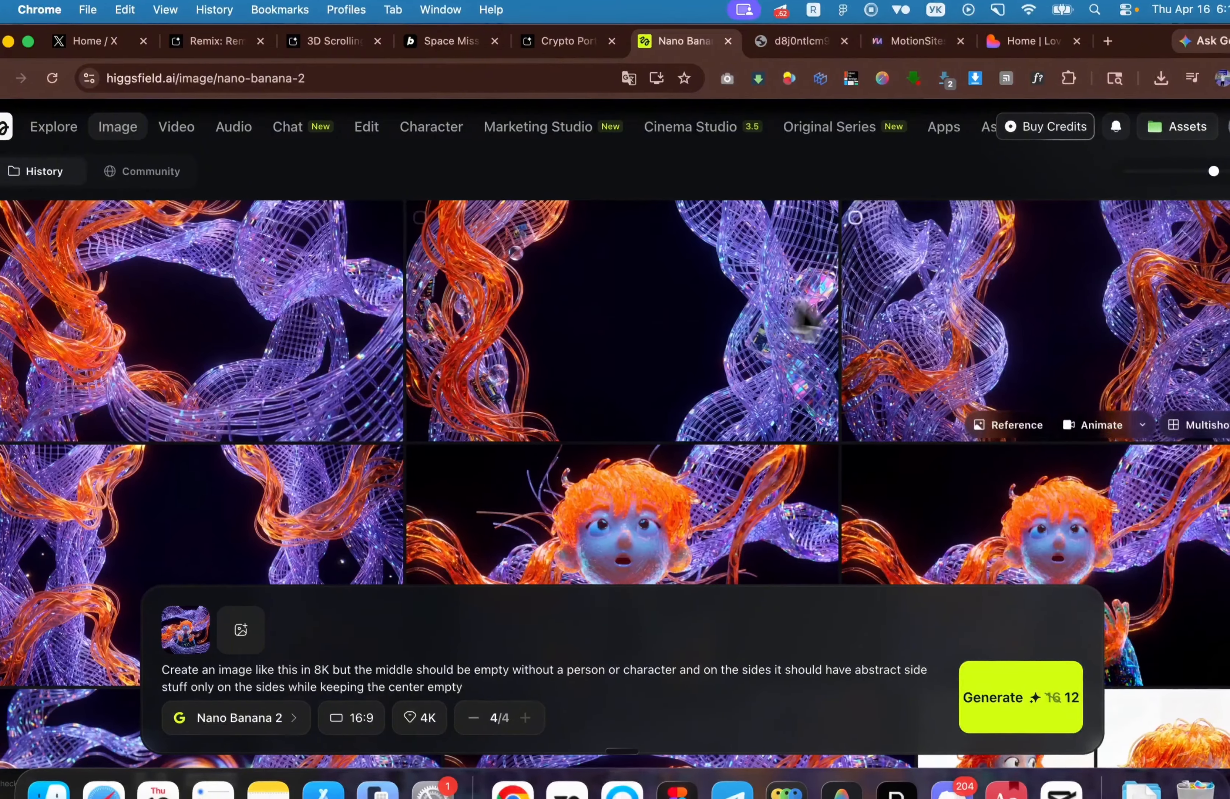
{"action": "scroll", "coordinate": [694, 387], "scroll_direction": "down", "scroll_amount": 3}
{"action": "scroll", "coordinate": [684, 374], "scroll_direction": "down", "scroll_amount": 5}
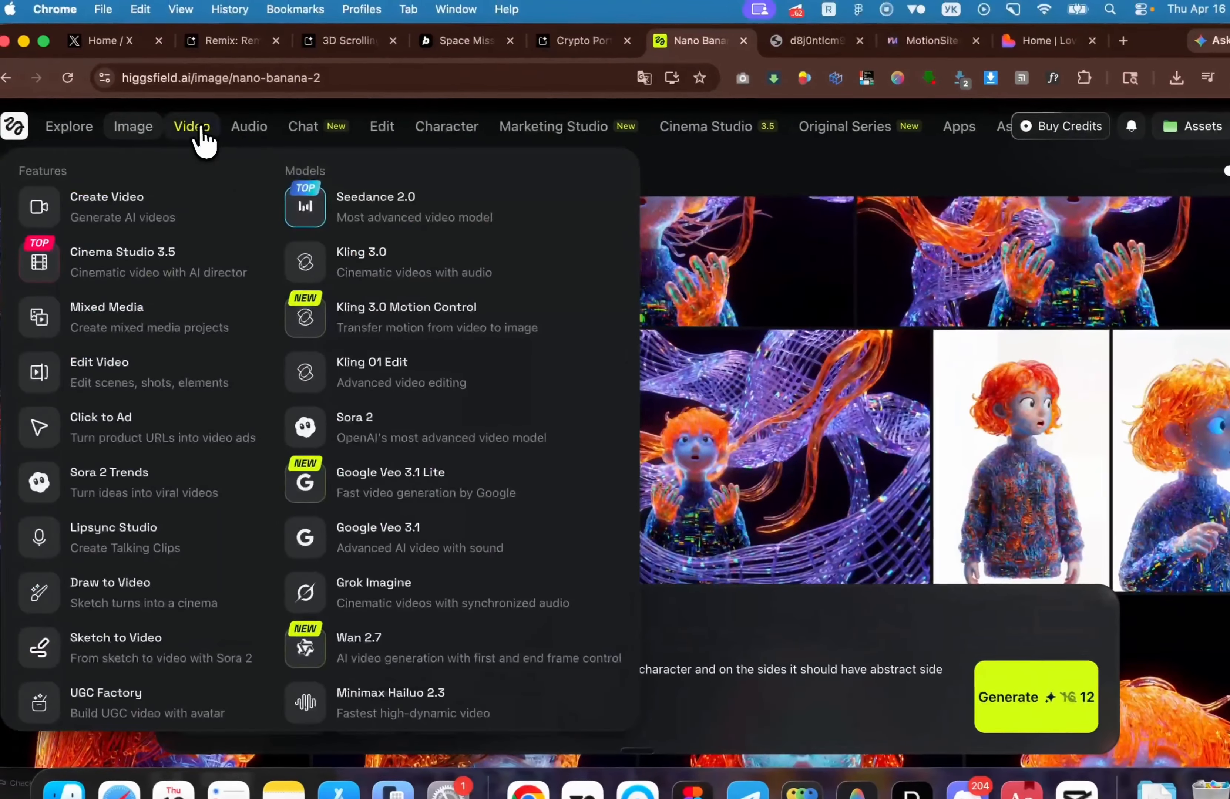
{"action": "left_click", "coordinate": [170, 116]}
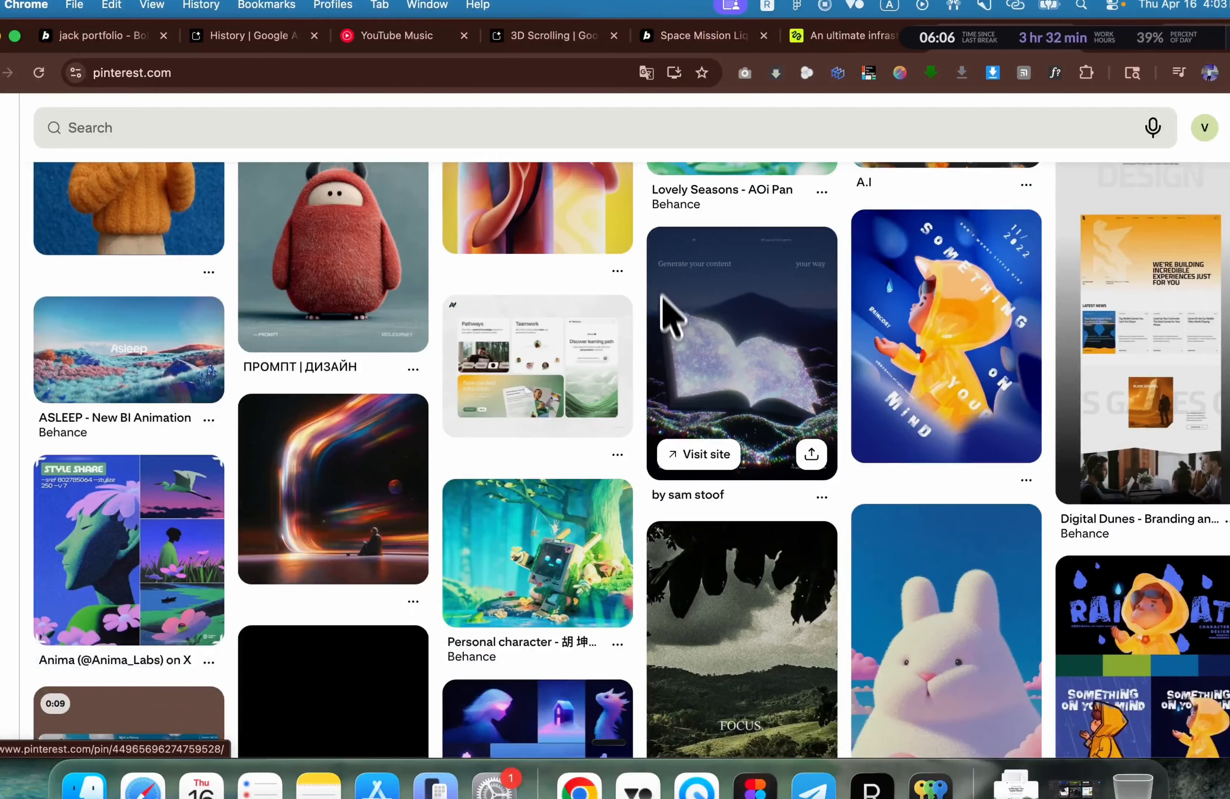
Step: Browse Pinterest for visual inspiration, opening the glowing open-book pin and the related glowing flower landscape pin with its similar ideas
{"action": "scroll", "coordinate": [669, 317], "scroll_direction": "up", "scroll_amount": 3}
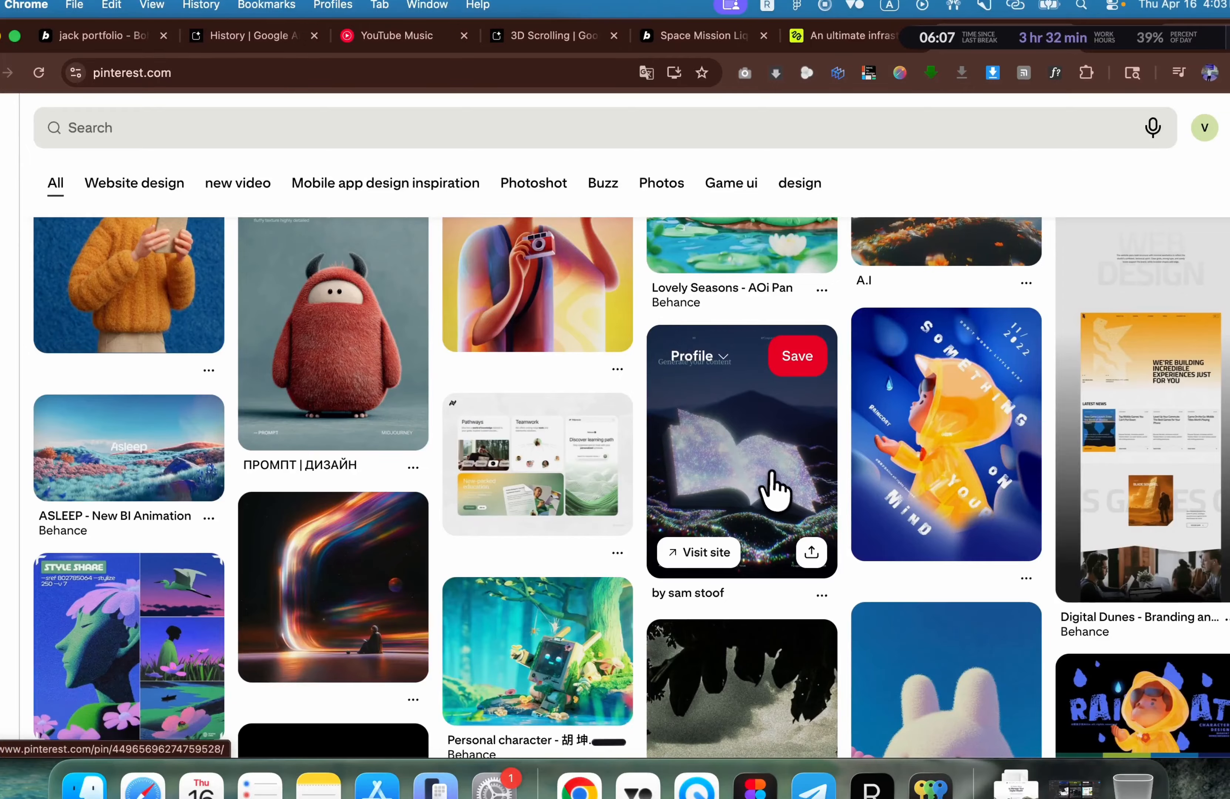
{"action": "left_click", "coordinate": [774, 490]}
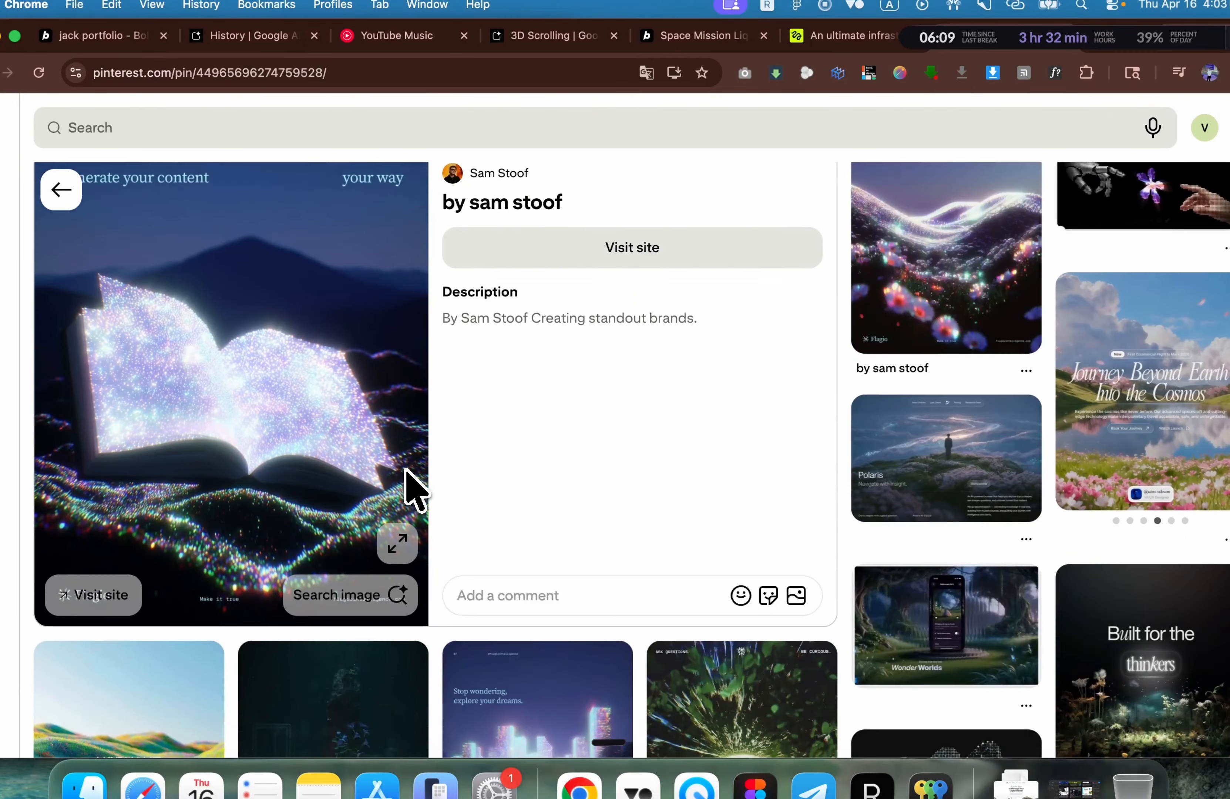
{"action": "left_click", "coordinate": [927, 306]}
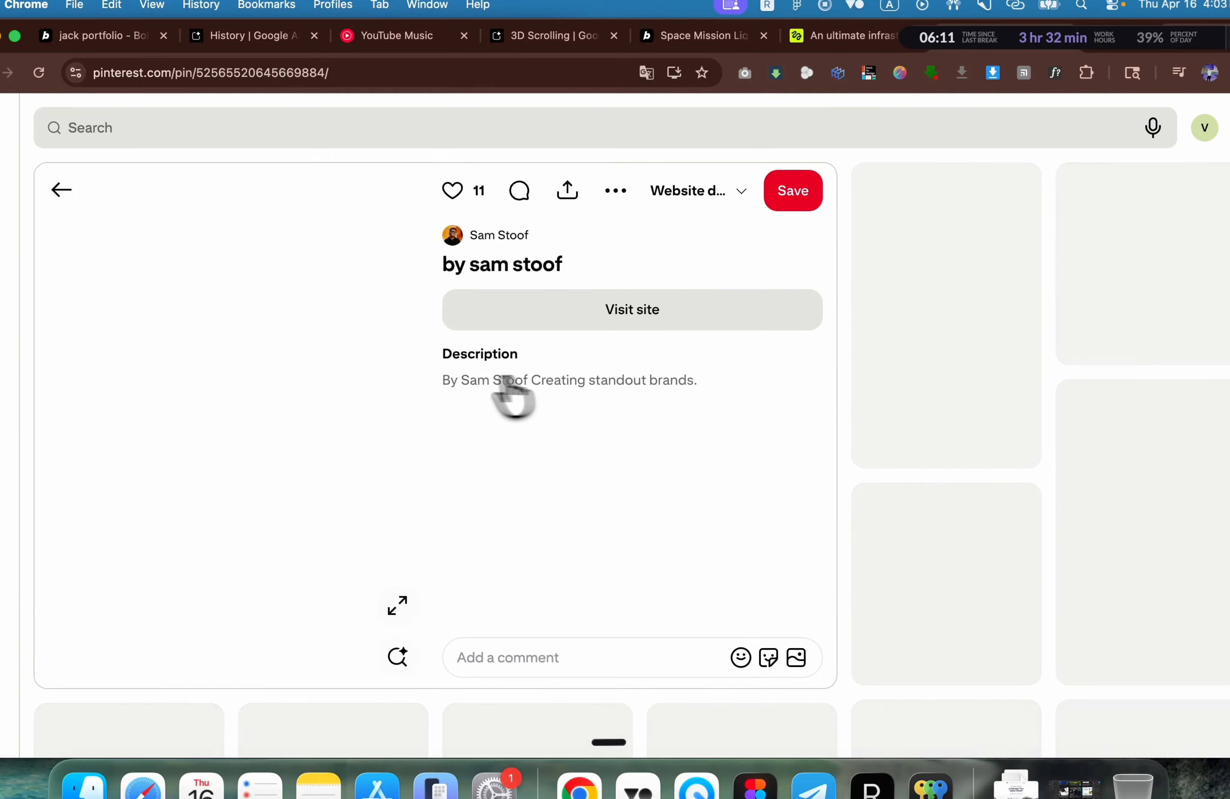
{"action": "scroll", "coordinate": [435, 400], "scroll_direction": "down", "scroll_amount": 10}
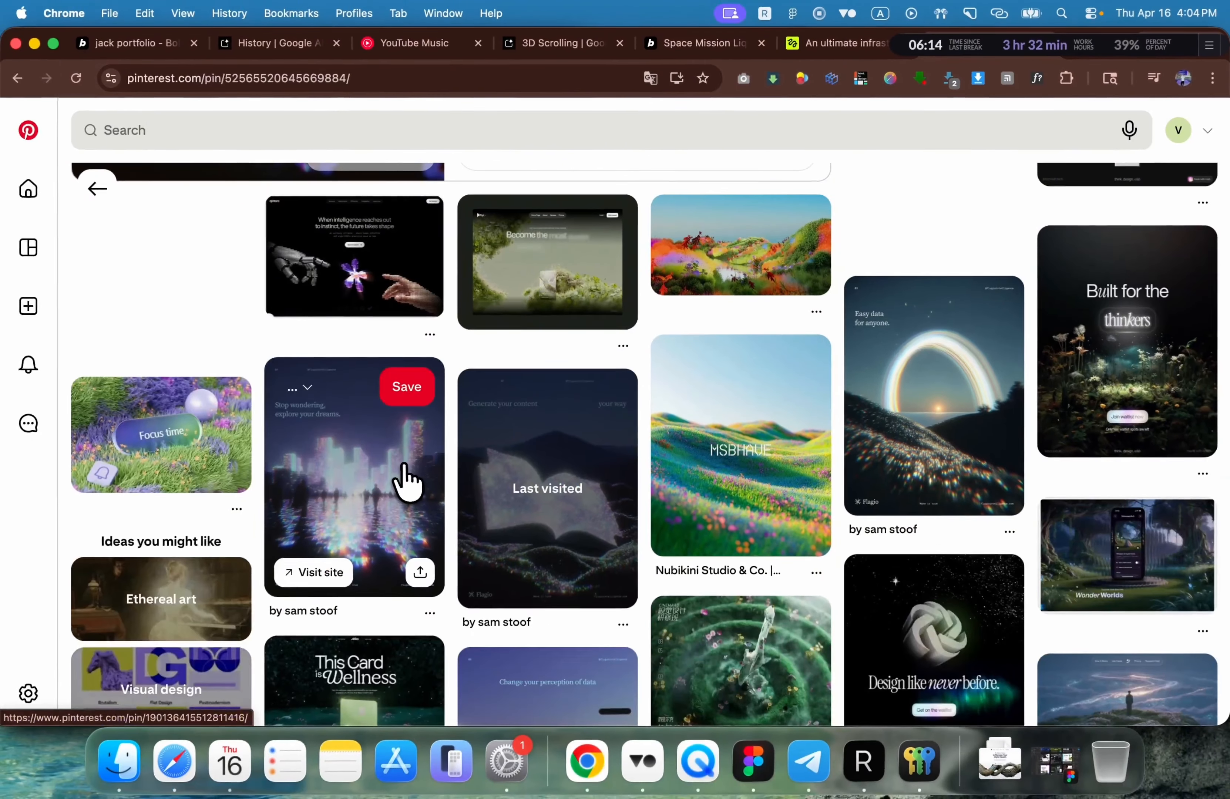
{"action": "scroll", "coordinate": [386, 483], "scroll_direction": "down", "scroll_amount": 3}
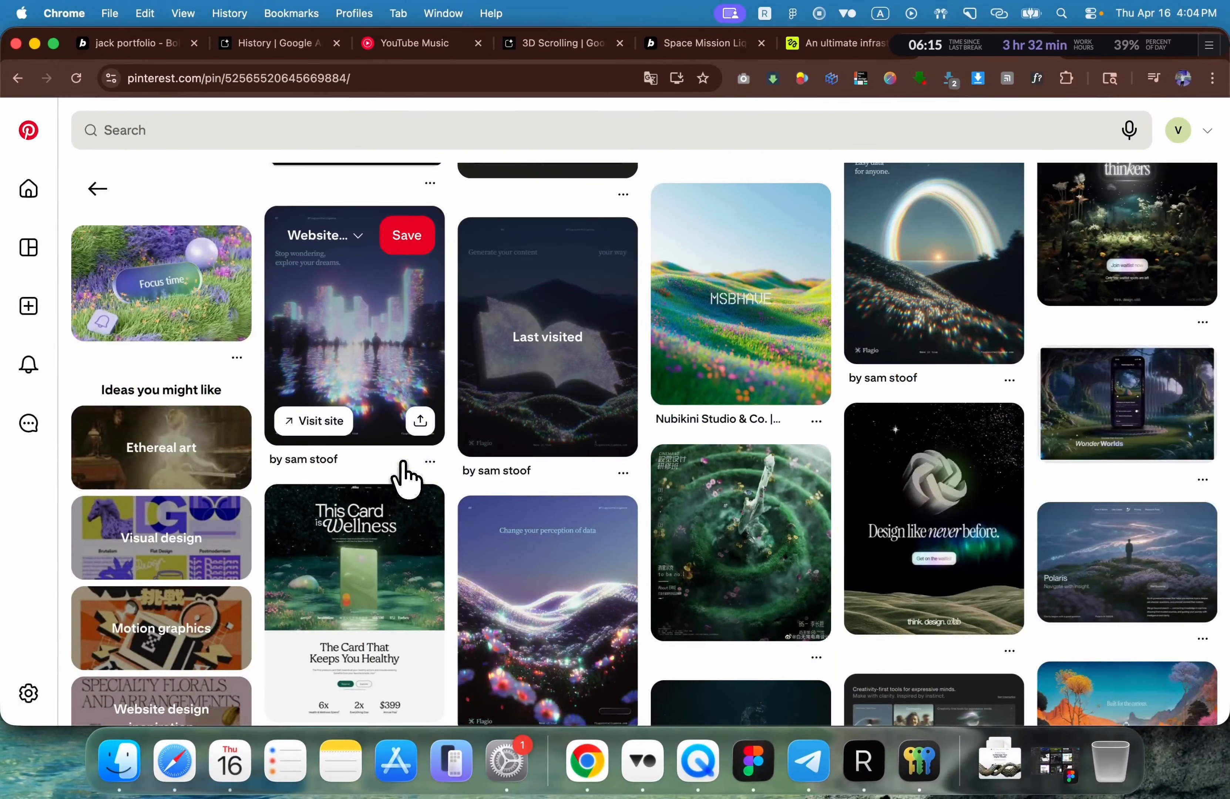
{"action": "scroll", "coordinate": [403, 463], "scroll_direction": "left", "scroll_amount": 5}
{"action": "scroll", "coordinate": [403, 463], "scroll_direction": "up", "scroll_amount": 6}
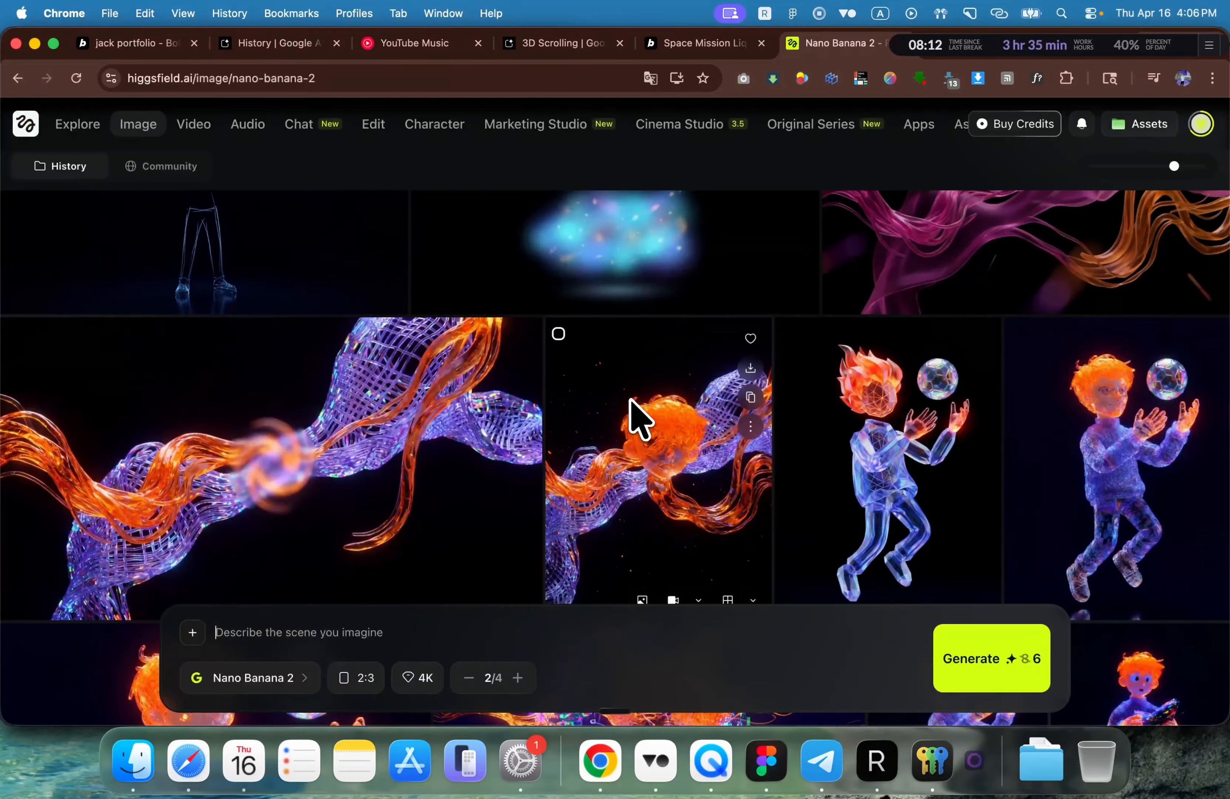
Step: Look through the previously generated characters and abstract backgrounds in the Nano Banana 2 image history
{"action": "scroll", "coordinate": [639, 418], "scroll_direction": "up", "scroll_amount": 5}
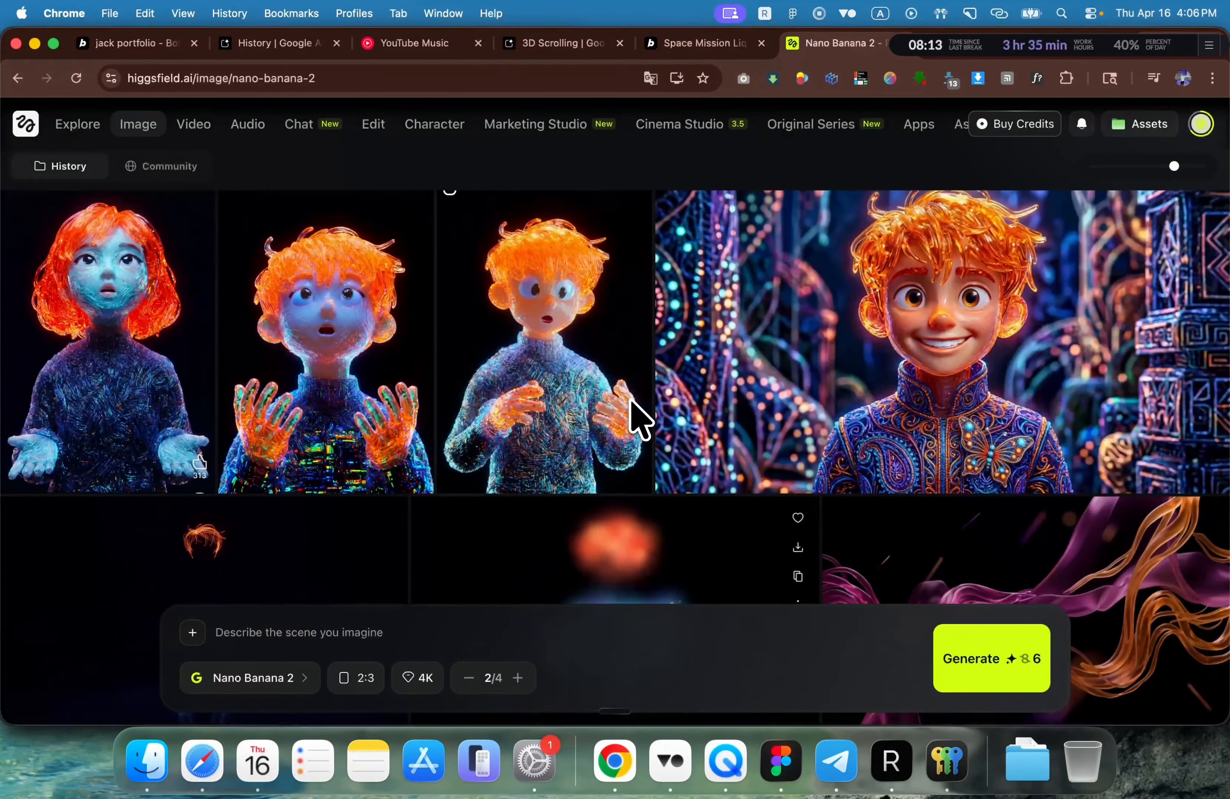
{"action": "scroll", "coordinate": [555, 384], "scroll_direction": "up", "scroll_amount": 10}
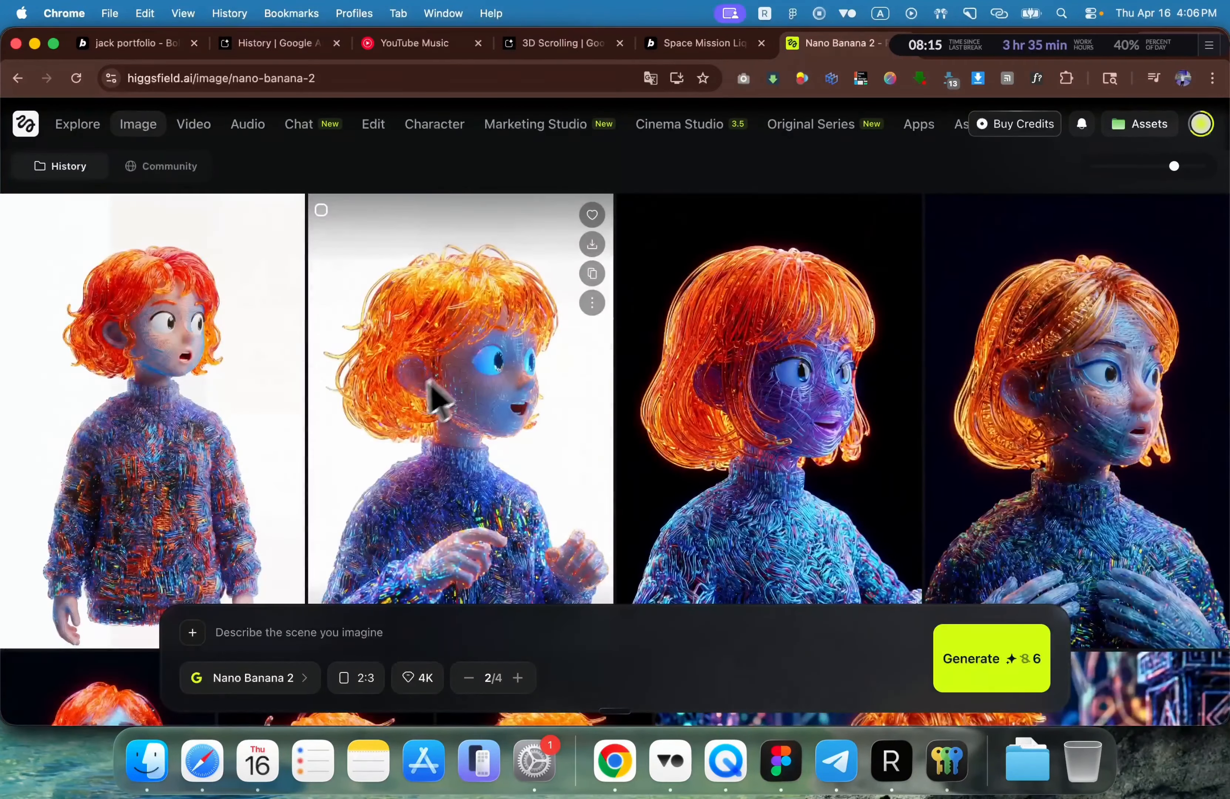
{"action": "scroll", "coordinate": [421, 400], "scroll_direction": "up", "scroll_amount": 10}
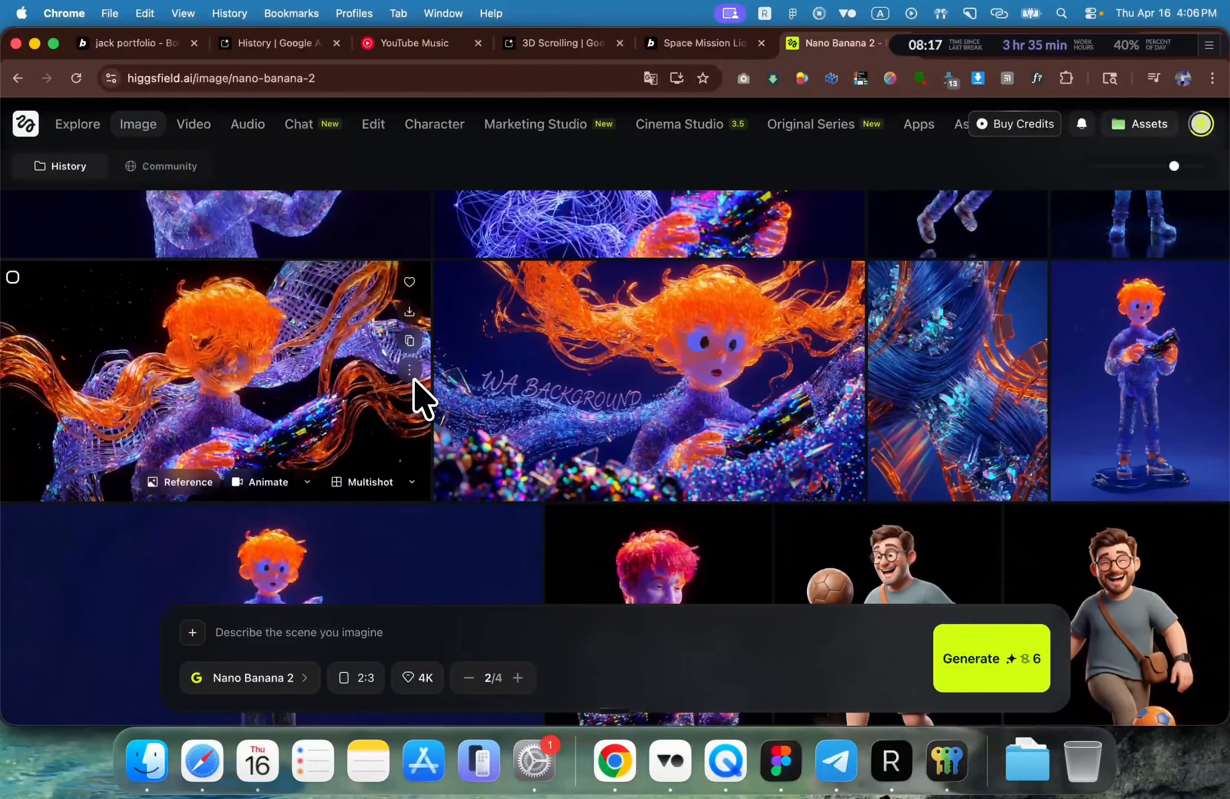
Step: Copy the Pinterest image of the laughing curly-haired character with a phone and paste it into the Nano Banana 2 prompt as a reference
{"action": "left_click", "coordinate": [1005, 44]}
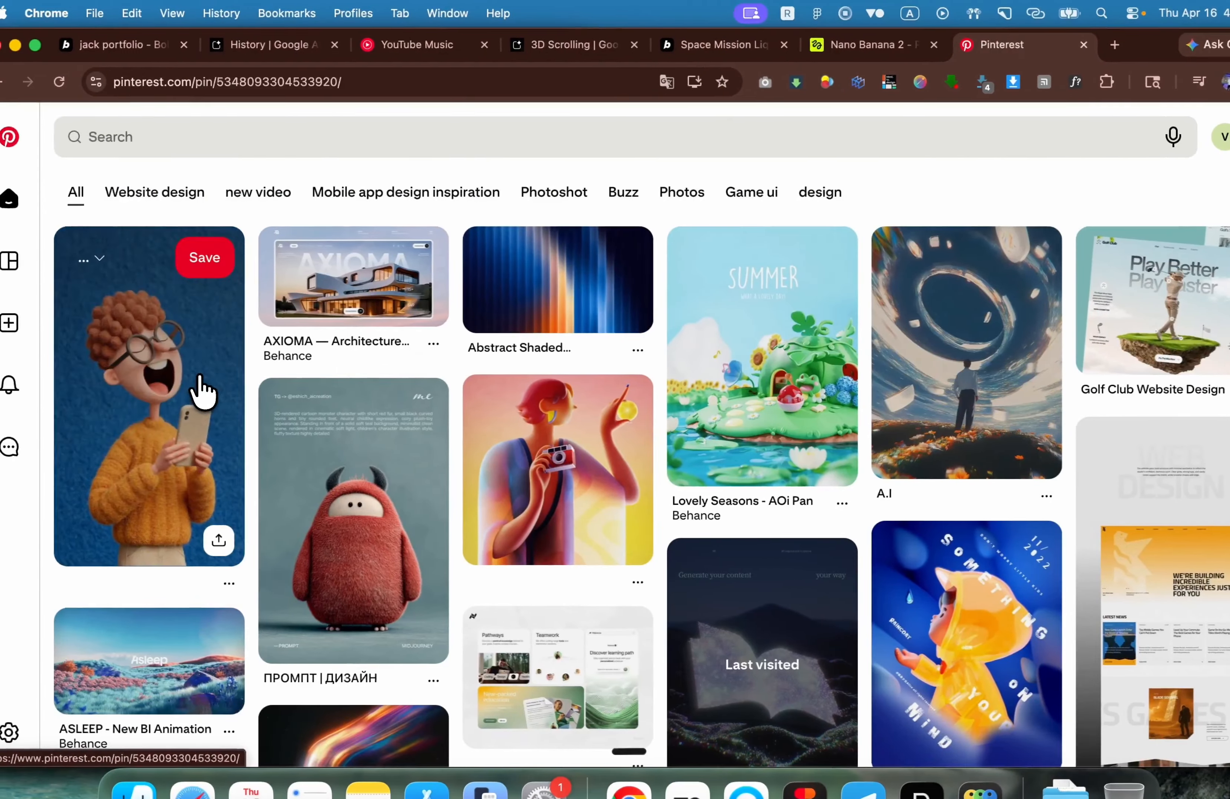
{"action": "left_click", "coordinate": [169, 389]}
{"action": "right_click", "coordinate": [301, 366]}
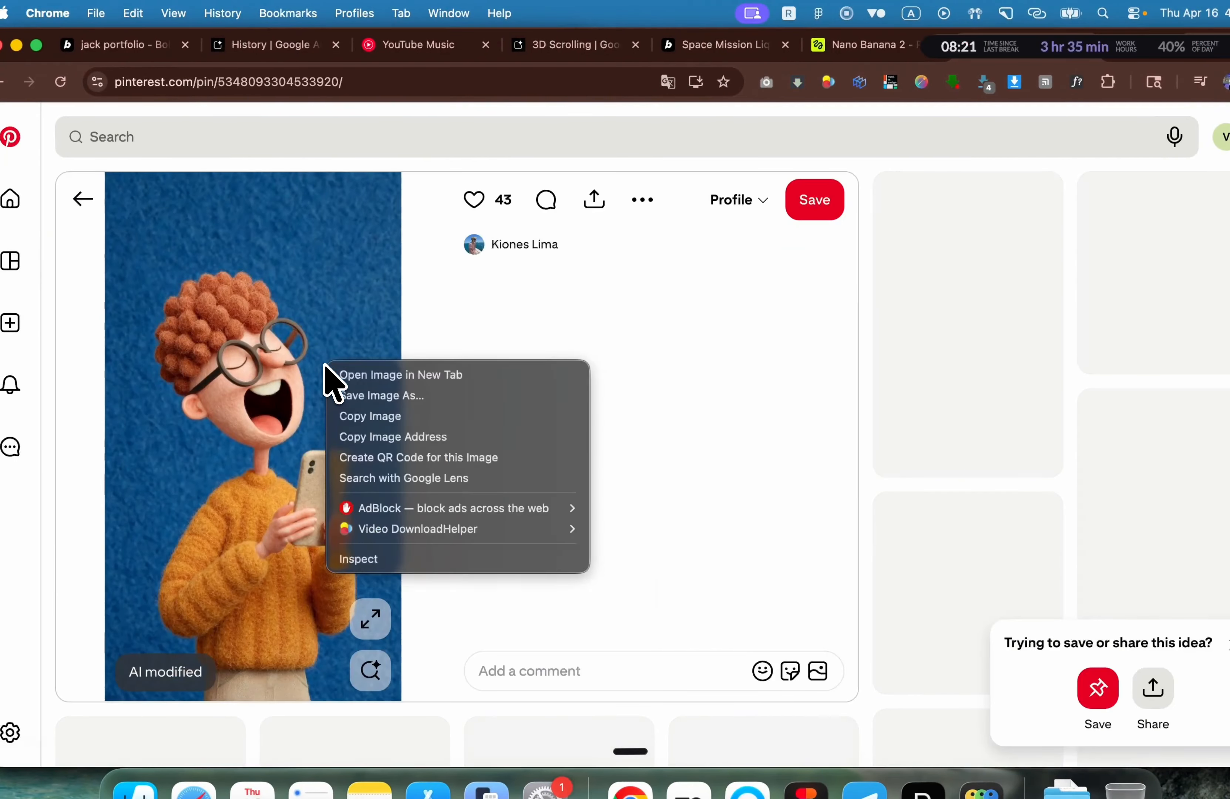
{"action": "left_click", "coordinate": [410, 417]}
{"action": "left_click", "coordinate": [874, 47]}
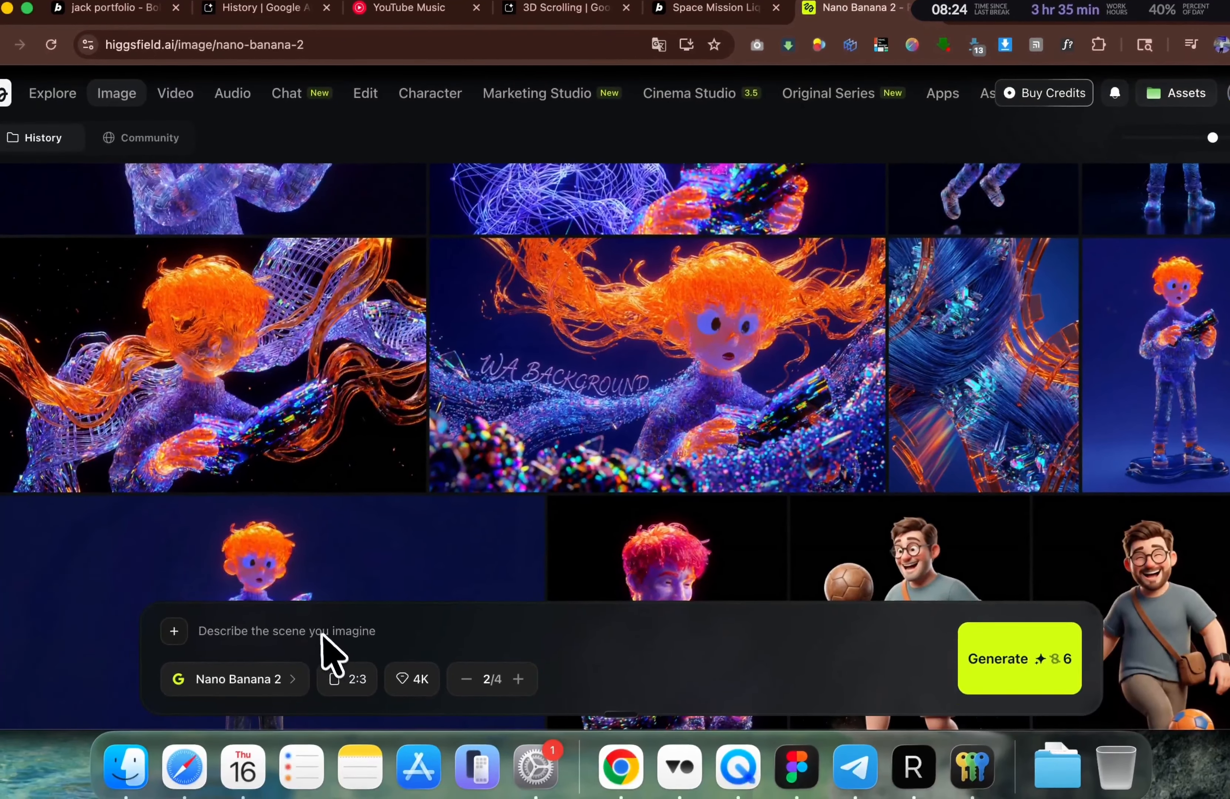
{"action": "left_click", "coordinate": [327, 653]}
{"action": "key", "text": "super+v"}
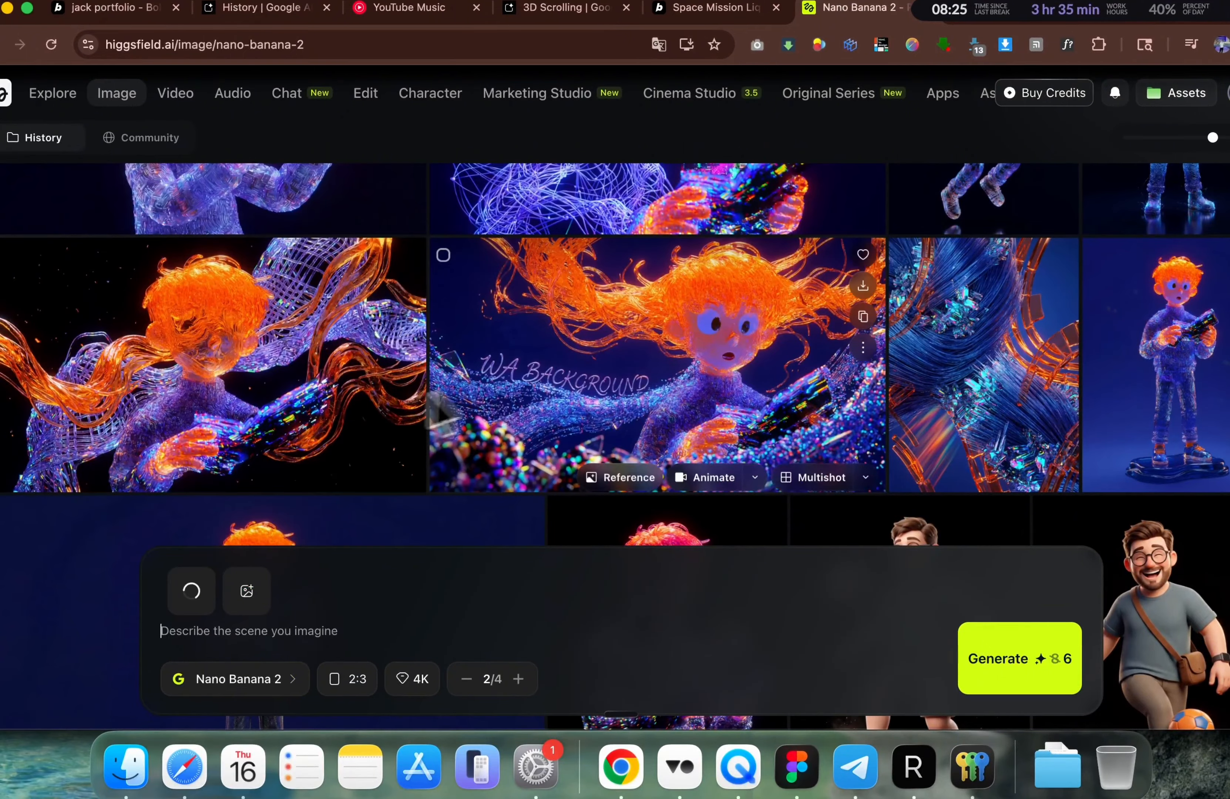
Step: Inspect the "WA BACKGROUND" wallpaper and the full-height character with their prompts, and view the pasted reference image enlarged
{"action": "left_click", "coordinate": [581, 366]}
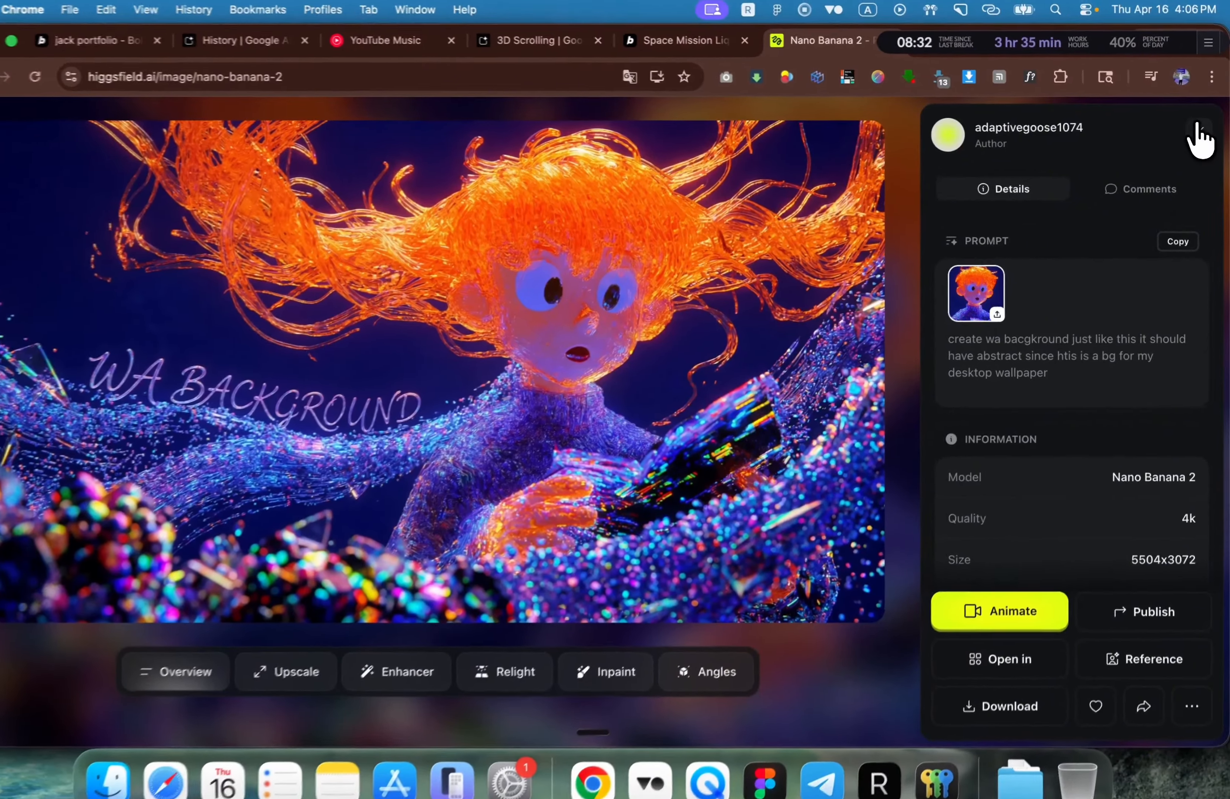
{"action": "left_click", "coordinate": [1197, 129]}
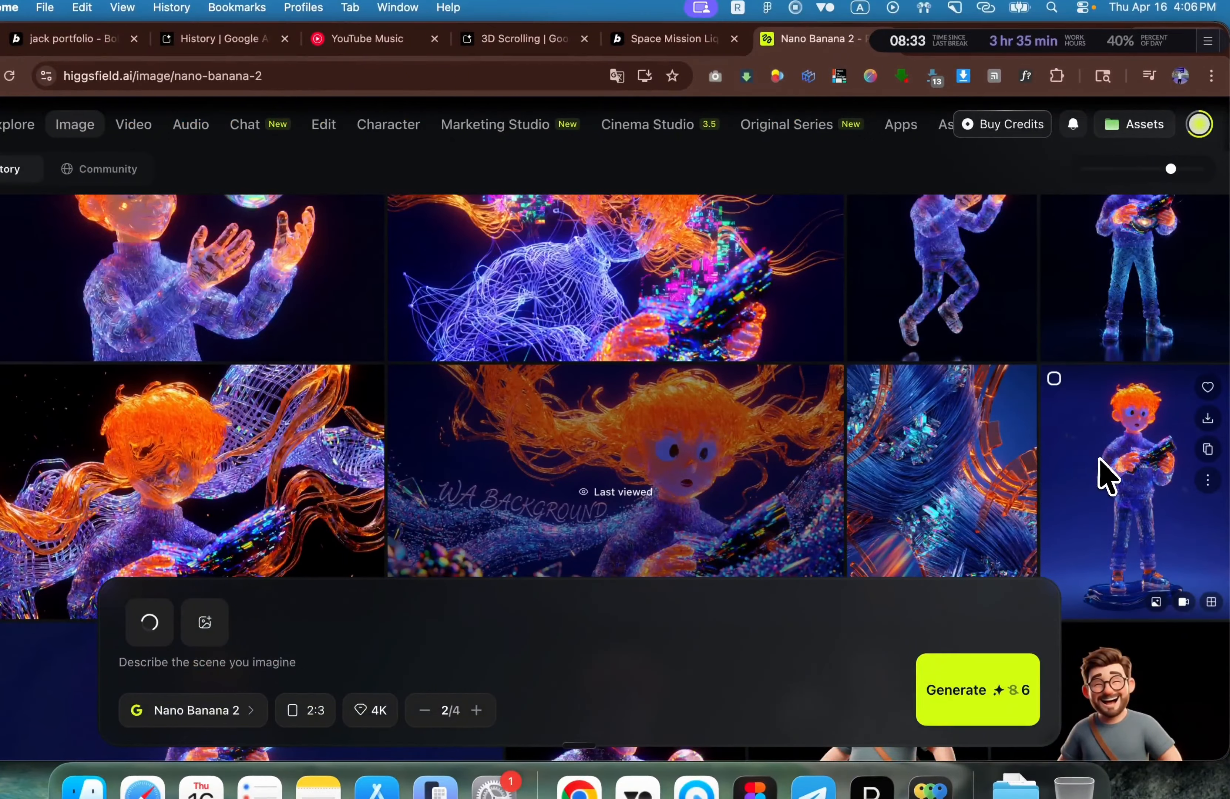
{"action": "left_click", "coordinate": [1099, 459]}
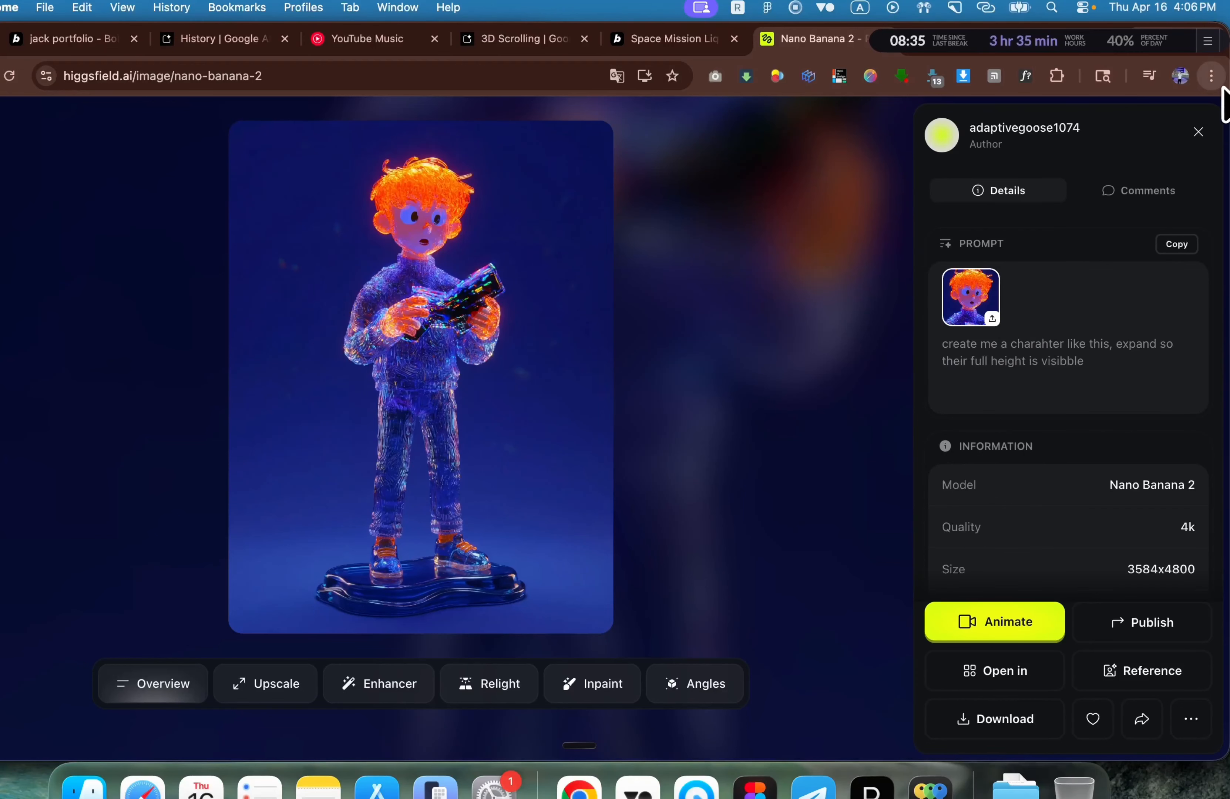
{"action": "left_click", "coordinate": [1197, 130]}
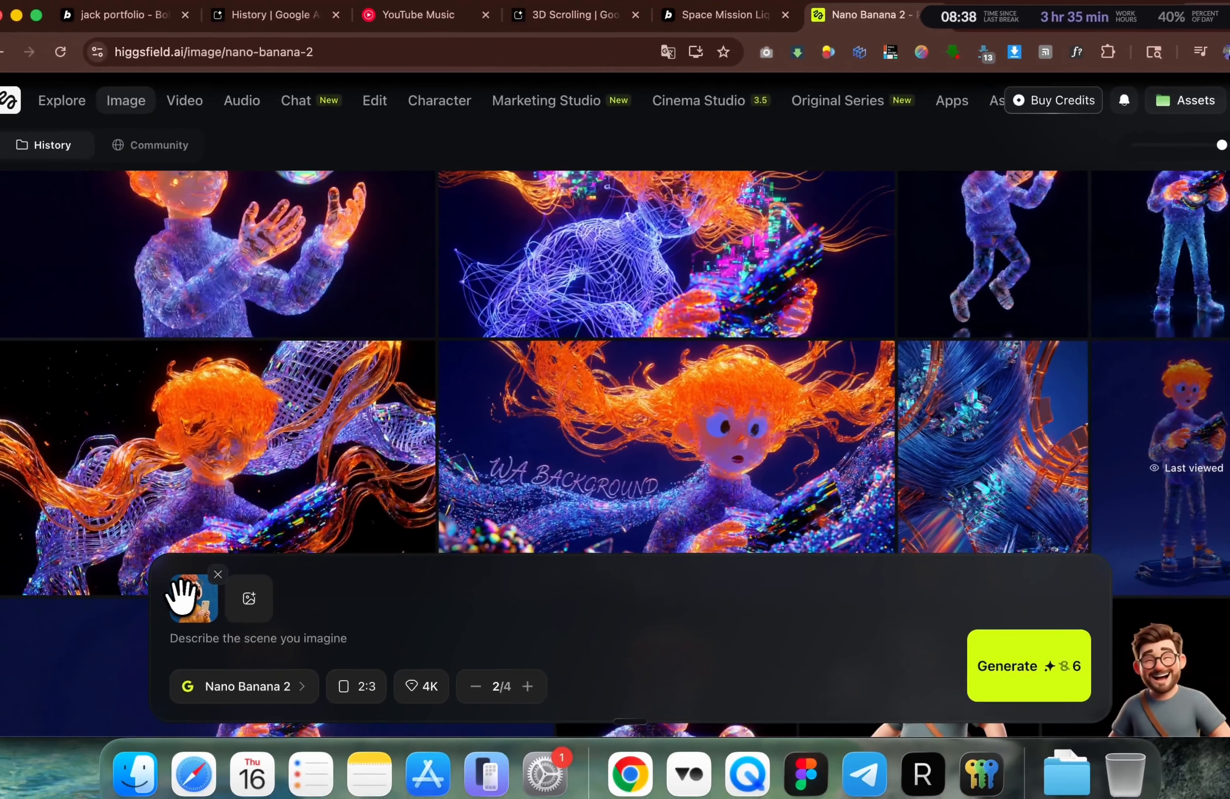
{"action": "left_click", "coordinate": [184, 593]}
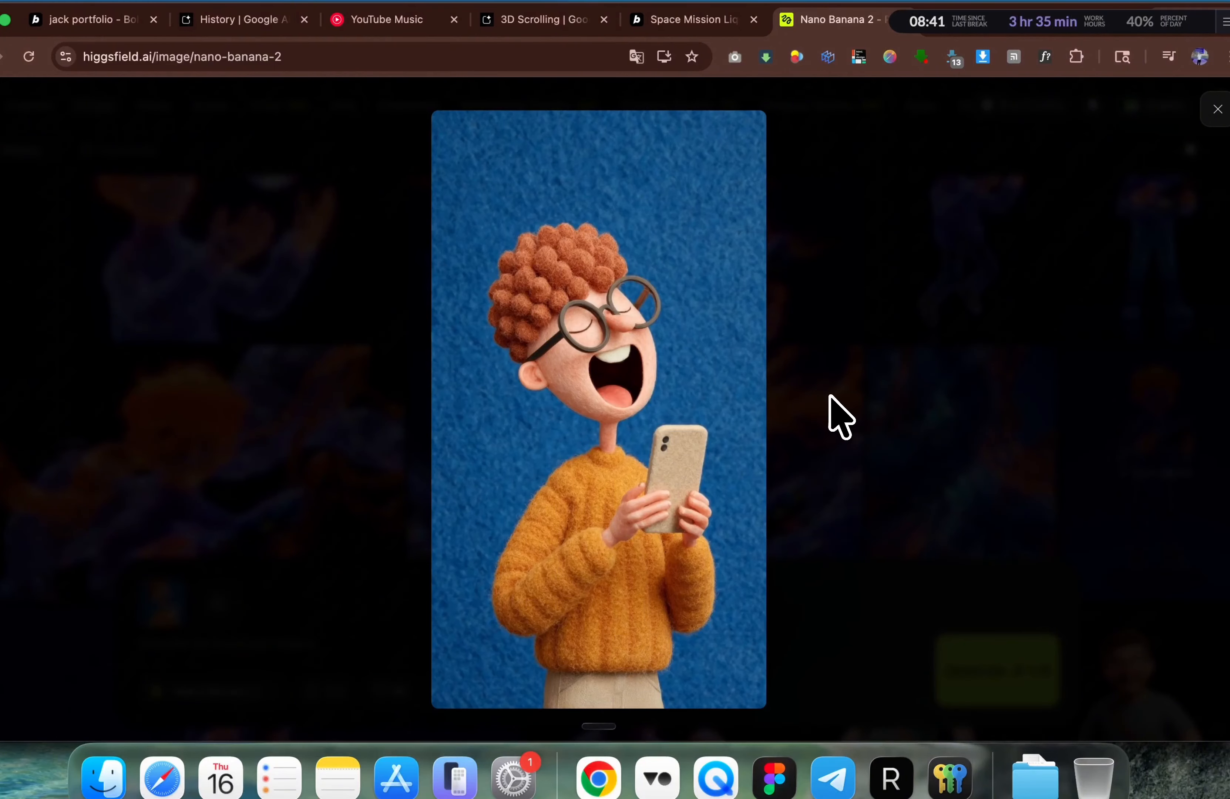
{"action": "left_click", "coordinate": [881, 343]}
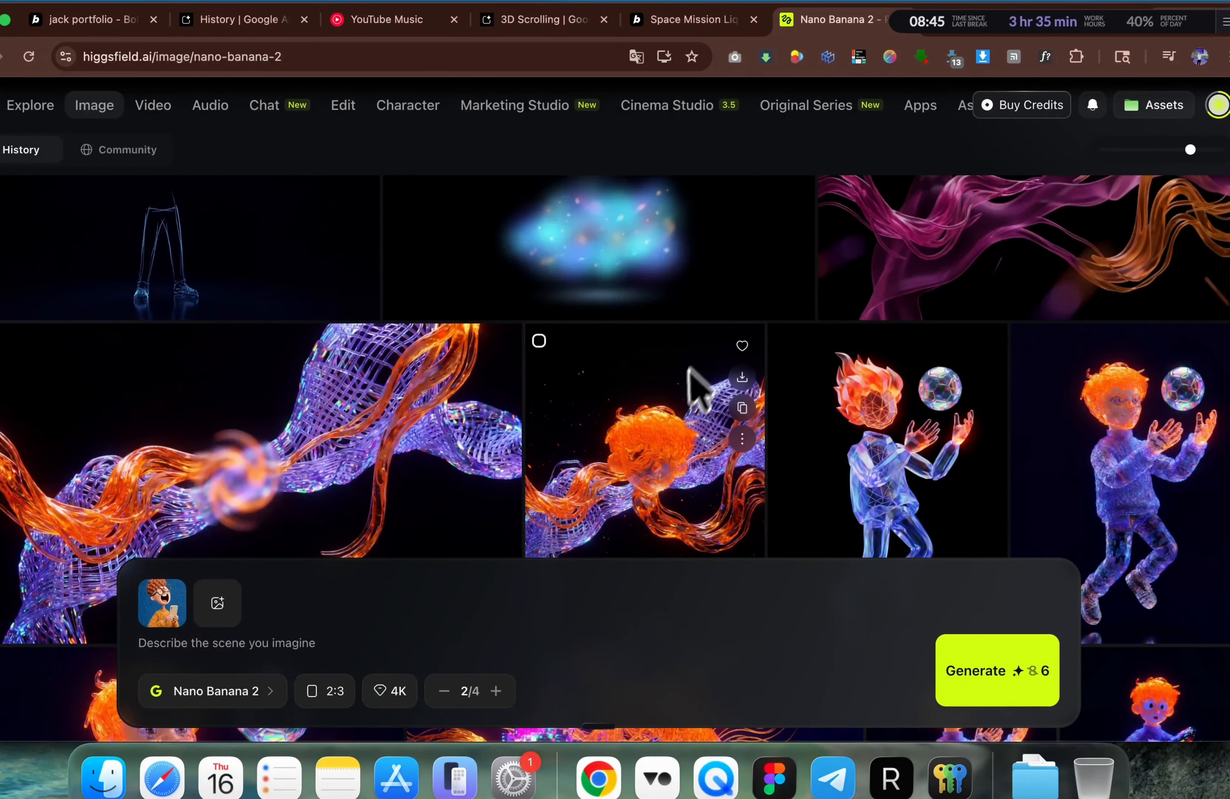
Step: Find the orange-haired girl portrait with empty hands on a white background in the image history and open its prompt details
{"action": "scroll", "coordinate": [687, 384], "scroll_direction": "up", "scroll_amount": 2}
{"action": "scroll", "coordinate": [688, 392], "scroll_direction": "down", "scroll_amount": 3}
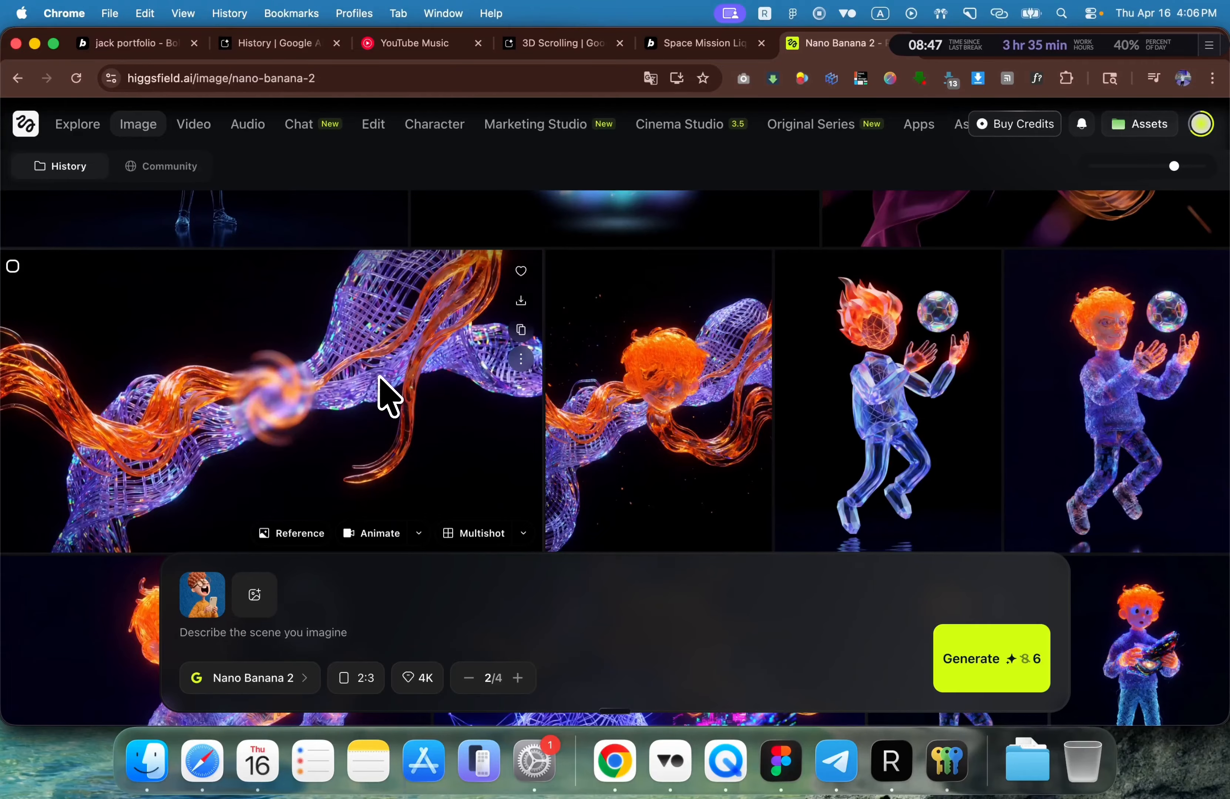
{"action": "scroll", "coordinate": [384, 394], "scroll_direction": "up", "scroll_amount": 10}
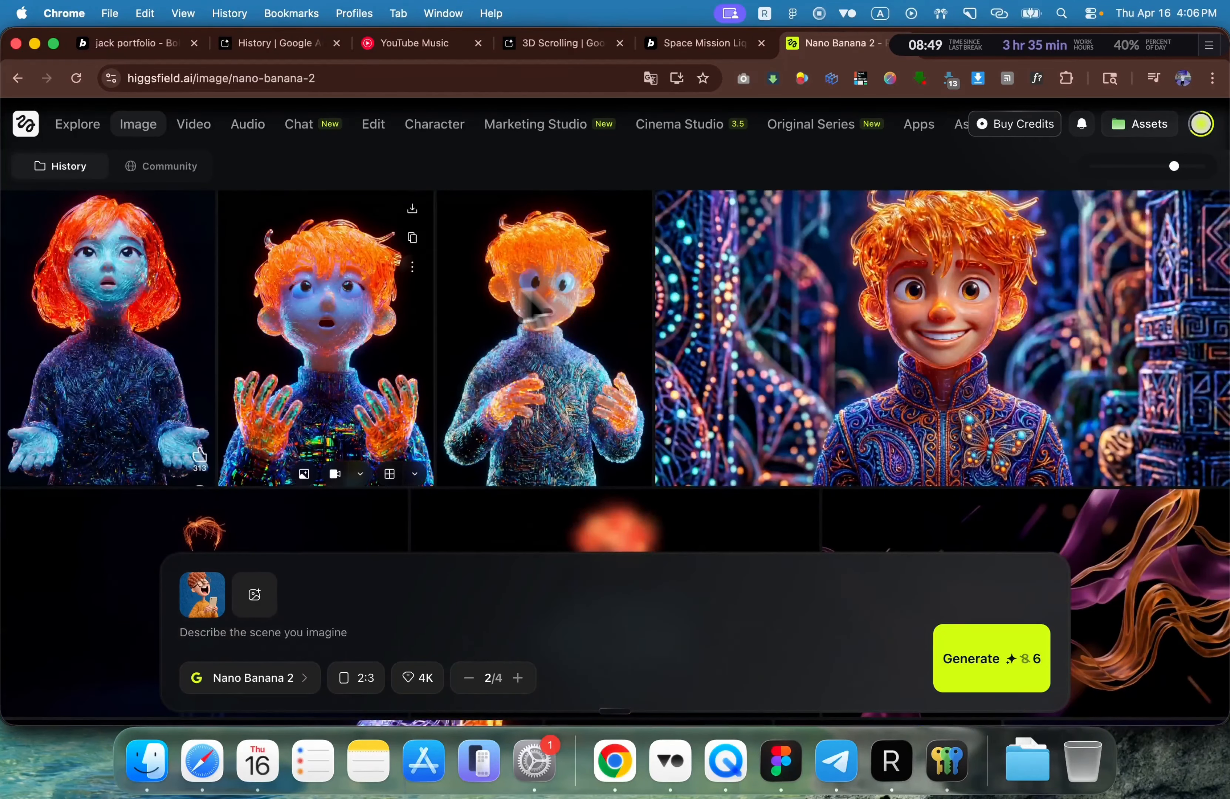
{"action": "scroll", "coordinate": [412, 324], "scroll_direction": "up", "scroll_amount": 8}
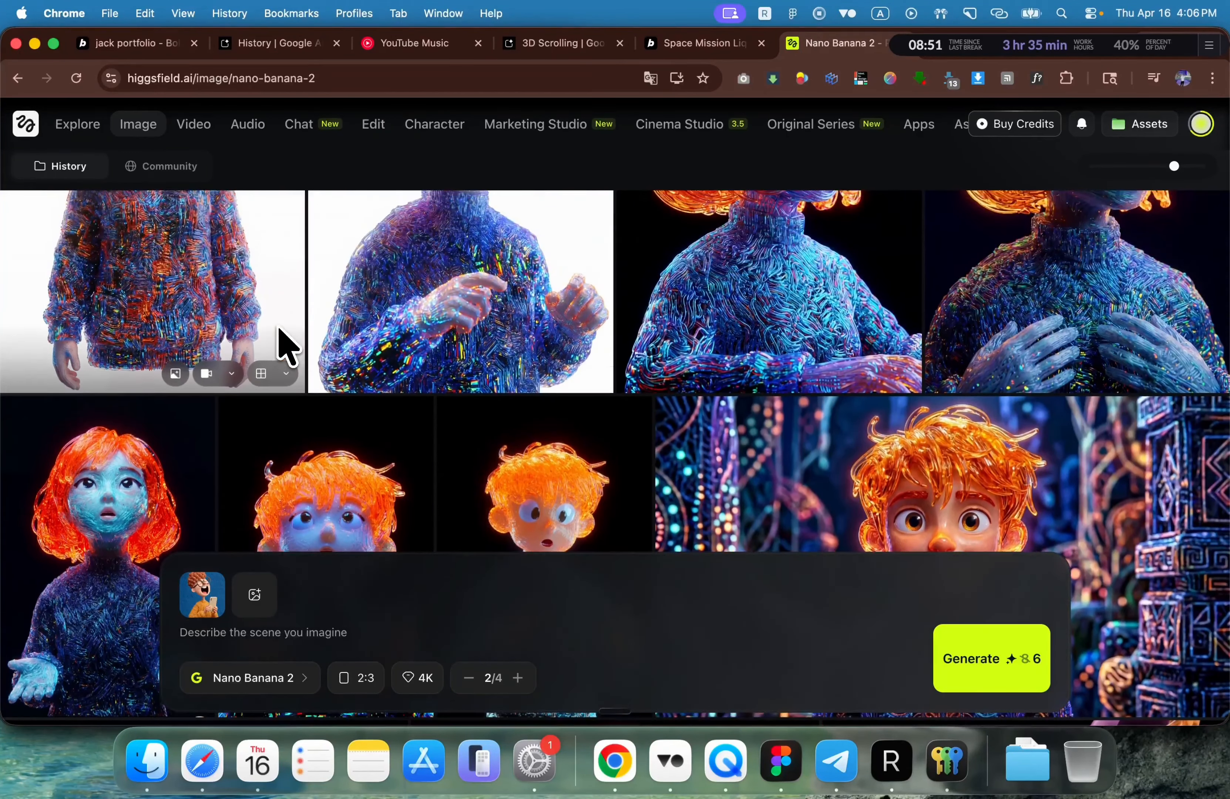
{"action": "scroll", "coordinate": [283, 345], "scroll_direction": "up", "scroll_amount": 5}
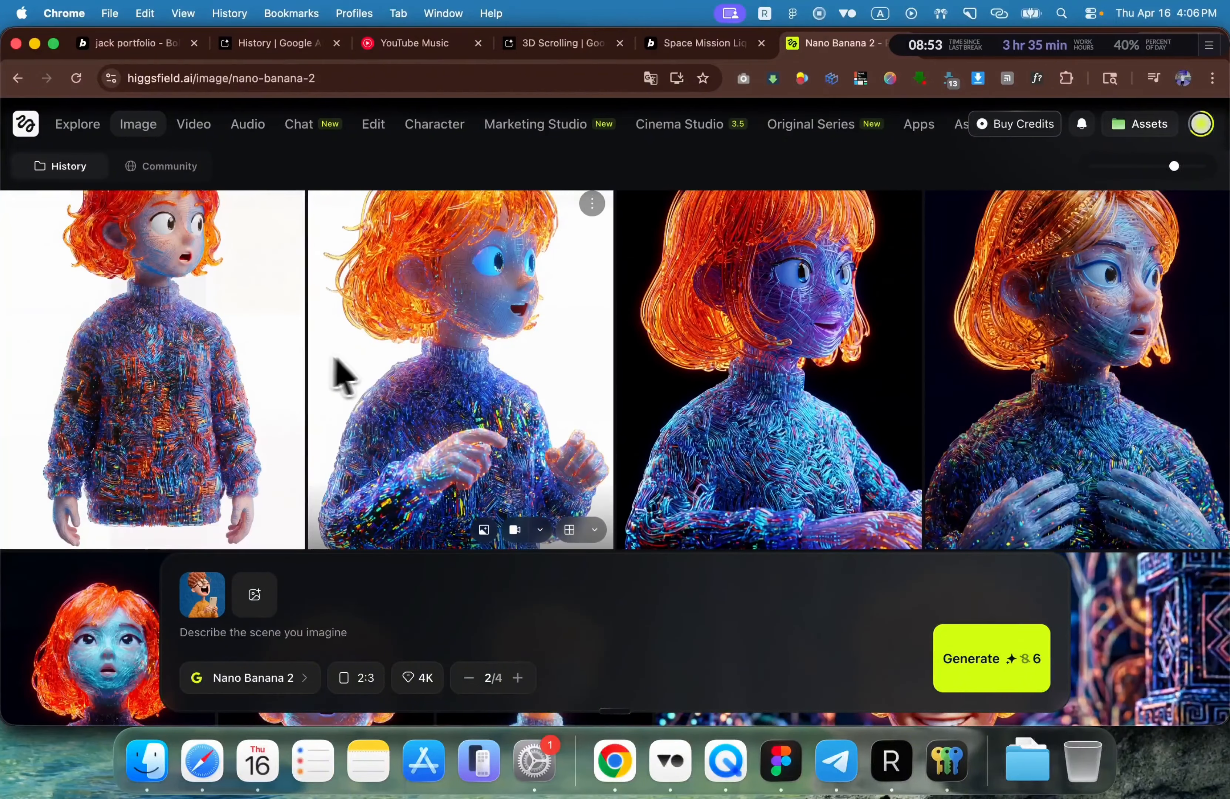
{"action": "left_click", "coordinate": [398, 352]}
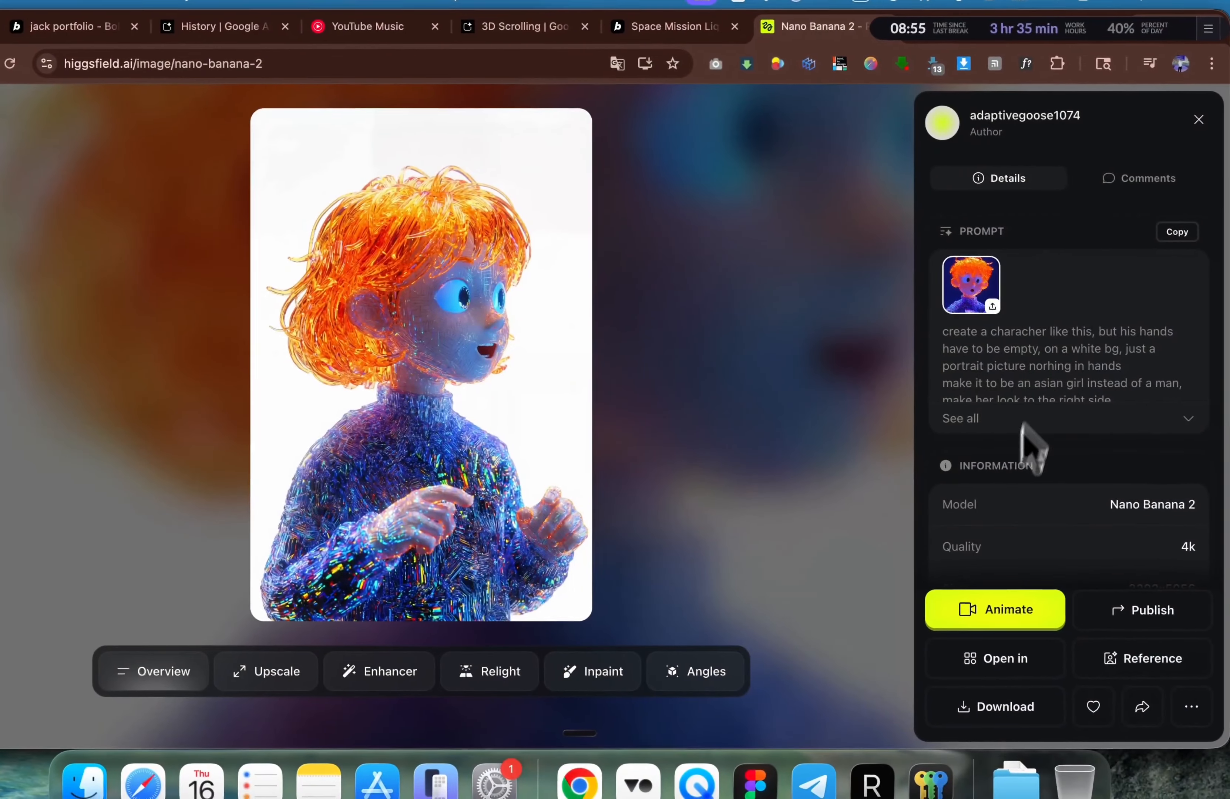
Step: Close the portrait's details and open Higgsfield's video generator with the Seedance 2.0 model
{"action": "left_click", "coordinate": [898, 395]}
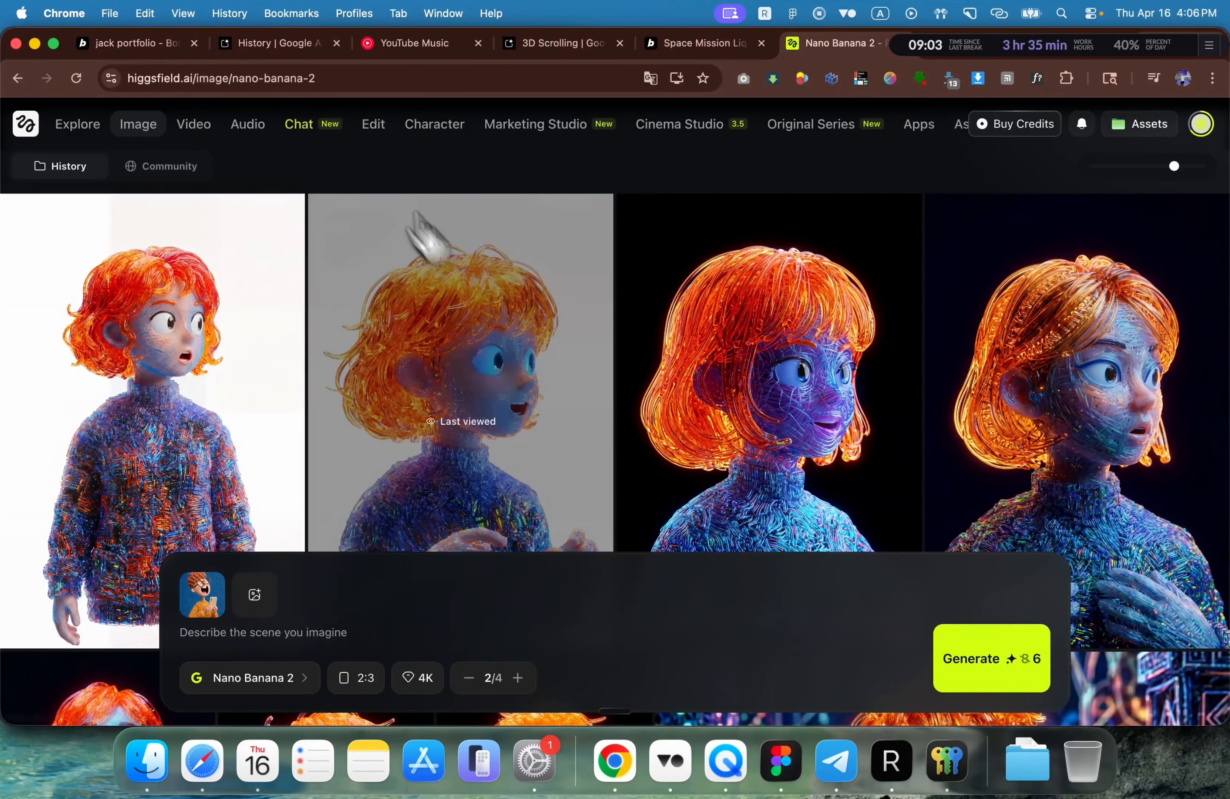
{"action": "left_click", "coordinate": [196, 125]}
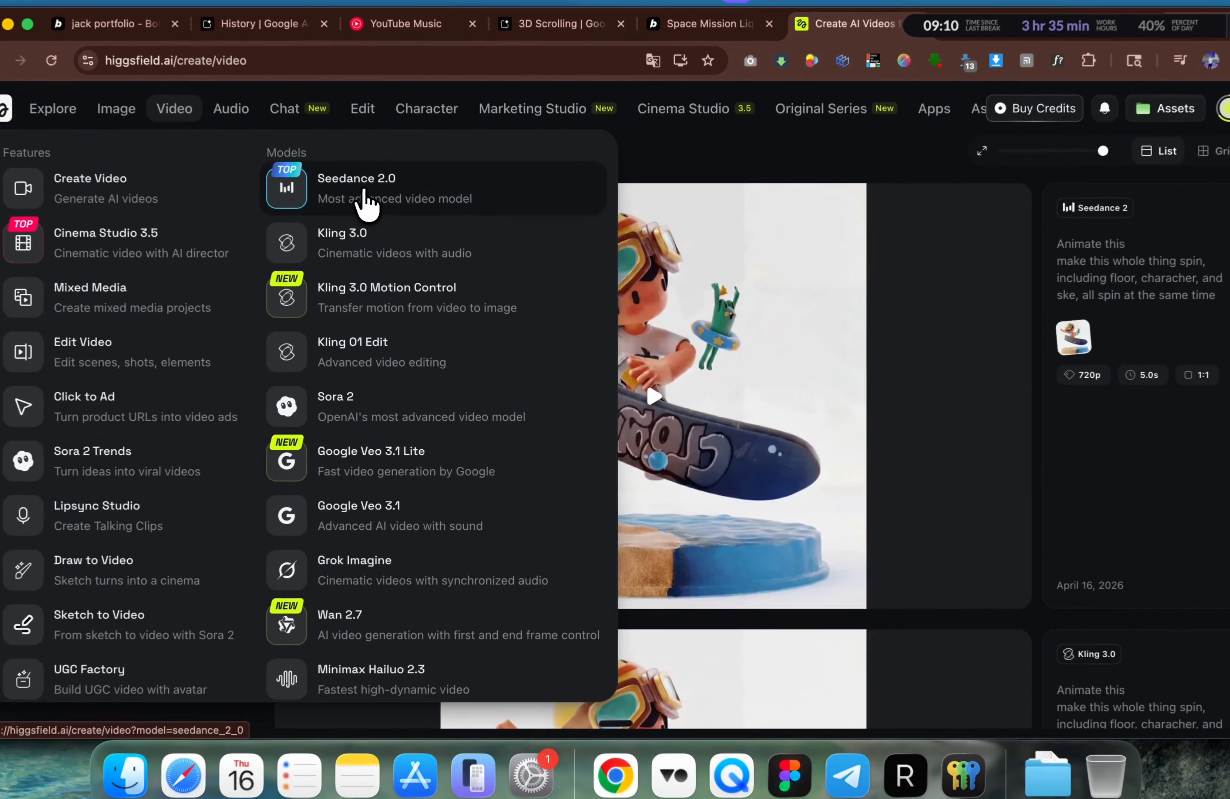
{"action": "left_click", "coordinate": [371, 200]}
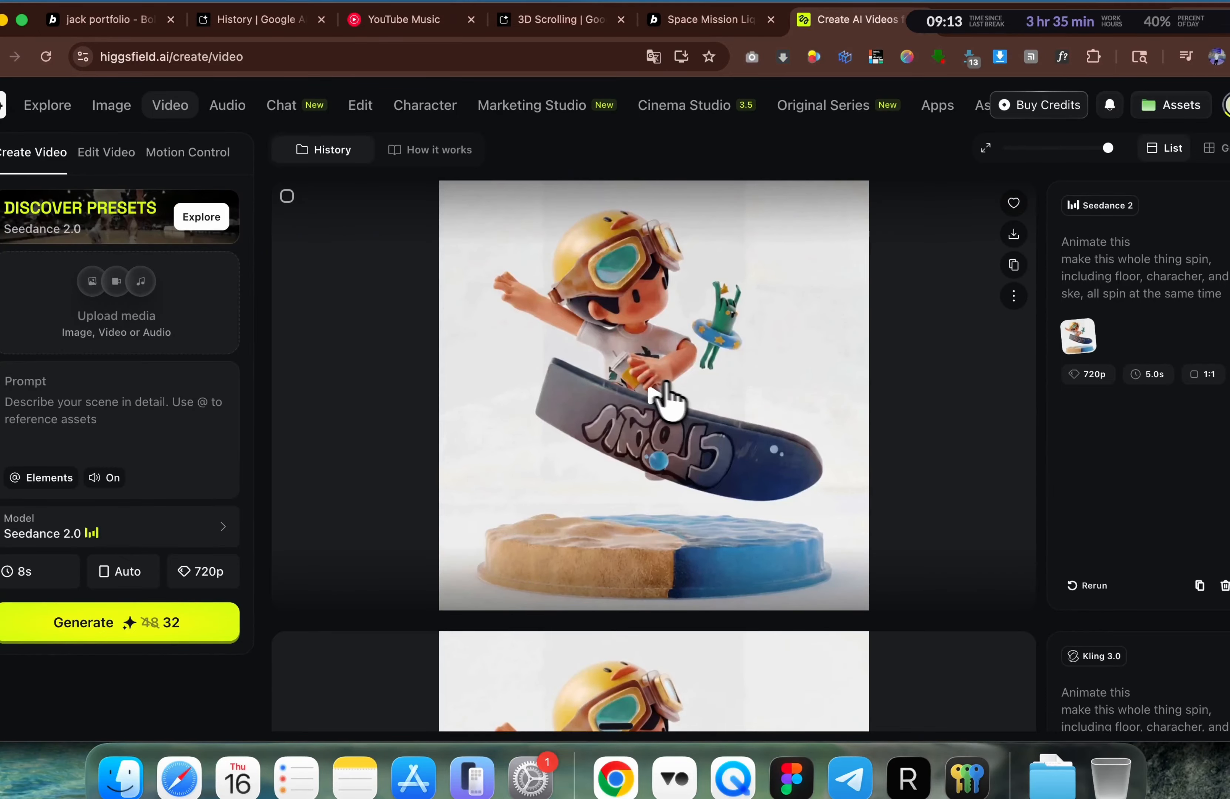
Step: Play and compare the Seedance 2 and Kling 3.0 versions of the spinning skateboard character animation, and check their prompts
{"action": "left_click", "coordinate": [639, 390]}
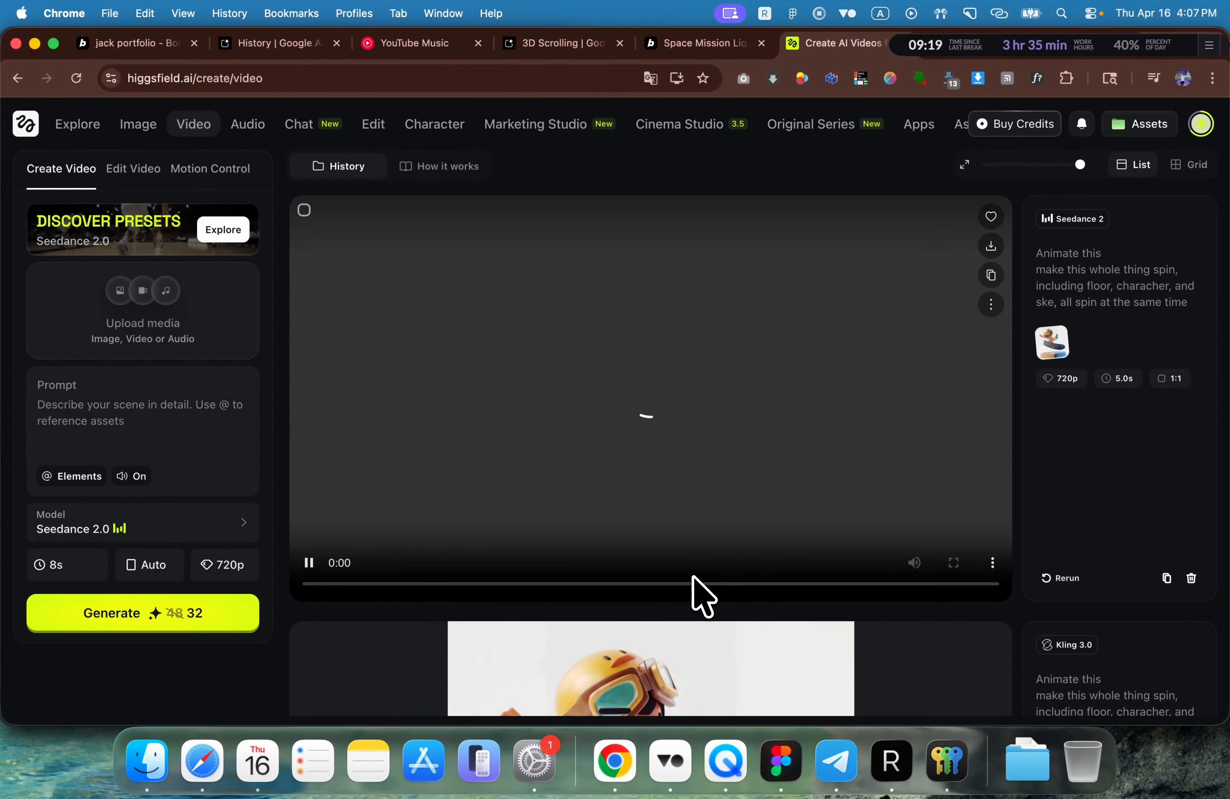
{"action": "scroll", "coordinate": [693, 594], "scroll_direction": "down", "scroll_amount": 6}
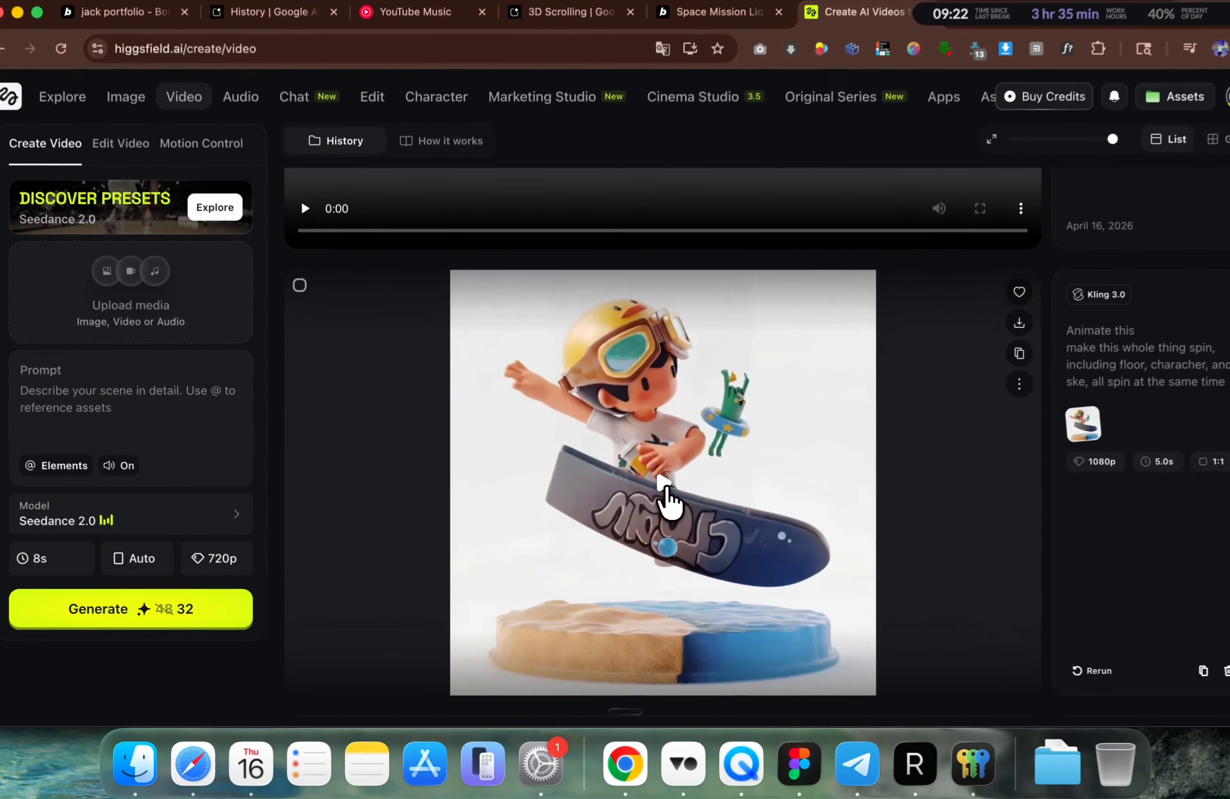
{"action": "left_click", "coordinate": [665, 488]}
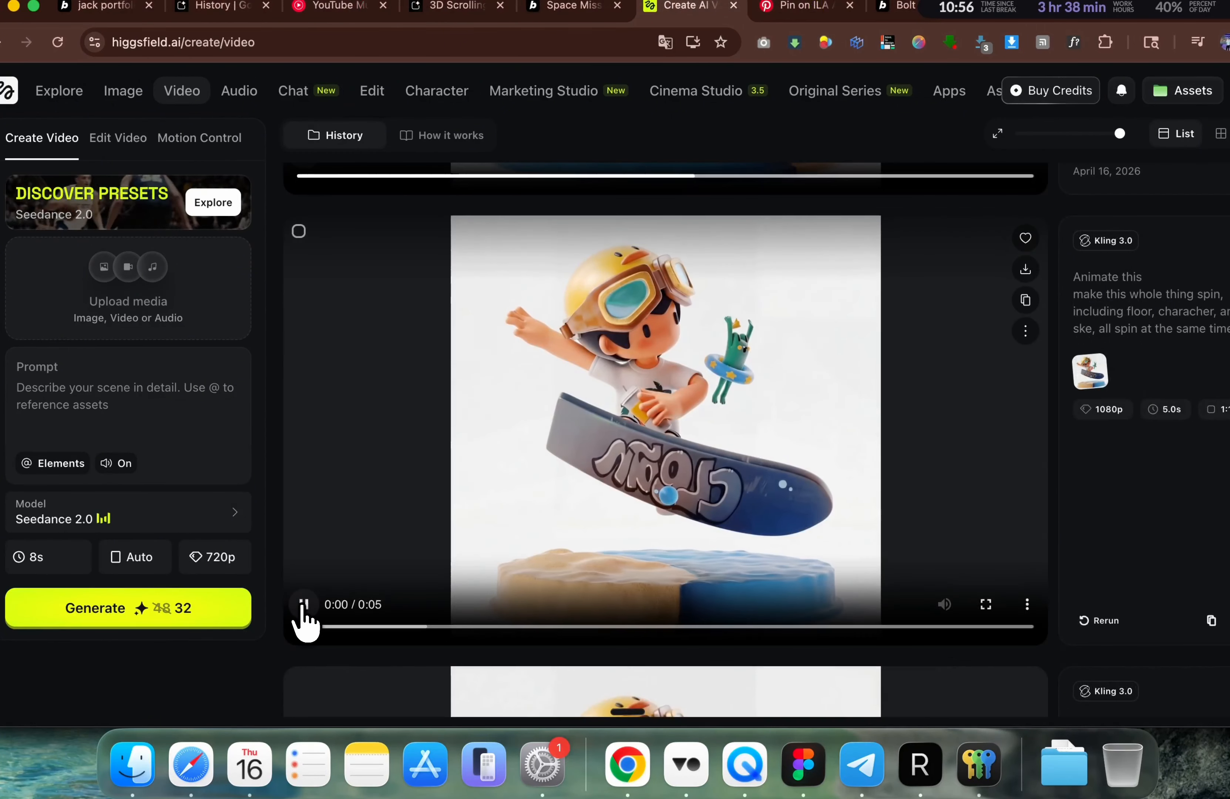
{"action": "scroll", "coordinate": [522, 496], "scroll_direction": "up", "scroll_amount": 1}
{"action": "scroll", "coordinate": [534, 490], "scroll_direction": "down", "scroll_amount": 1}
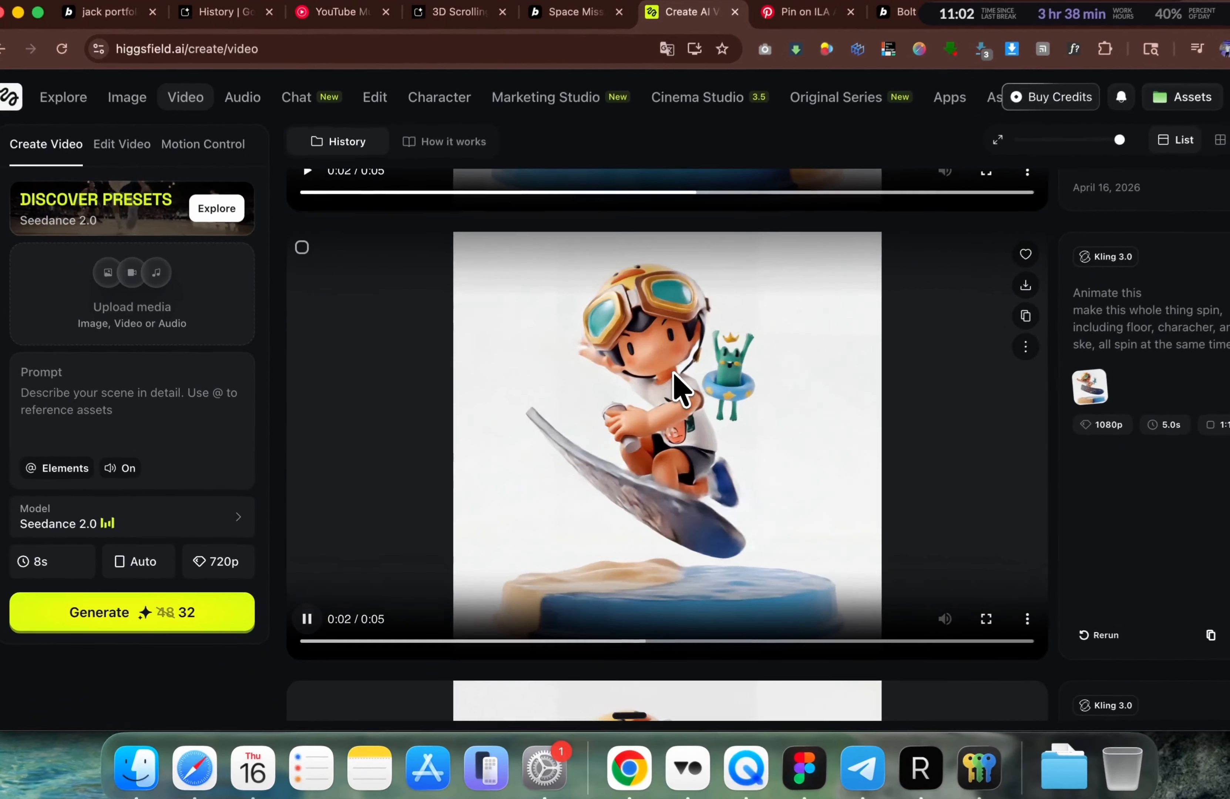
{"action": "scroll", "coordinate": [666, 405], "scroll_direction": "up", "scroll_amount": 5}
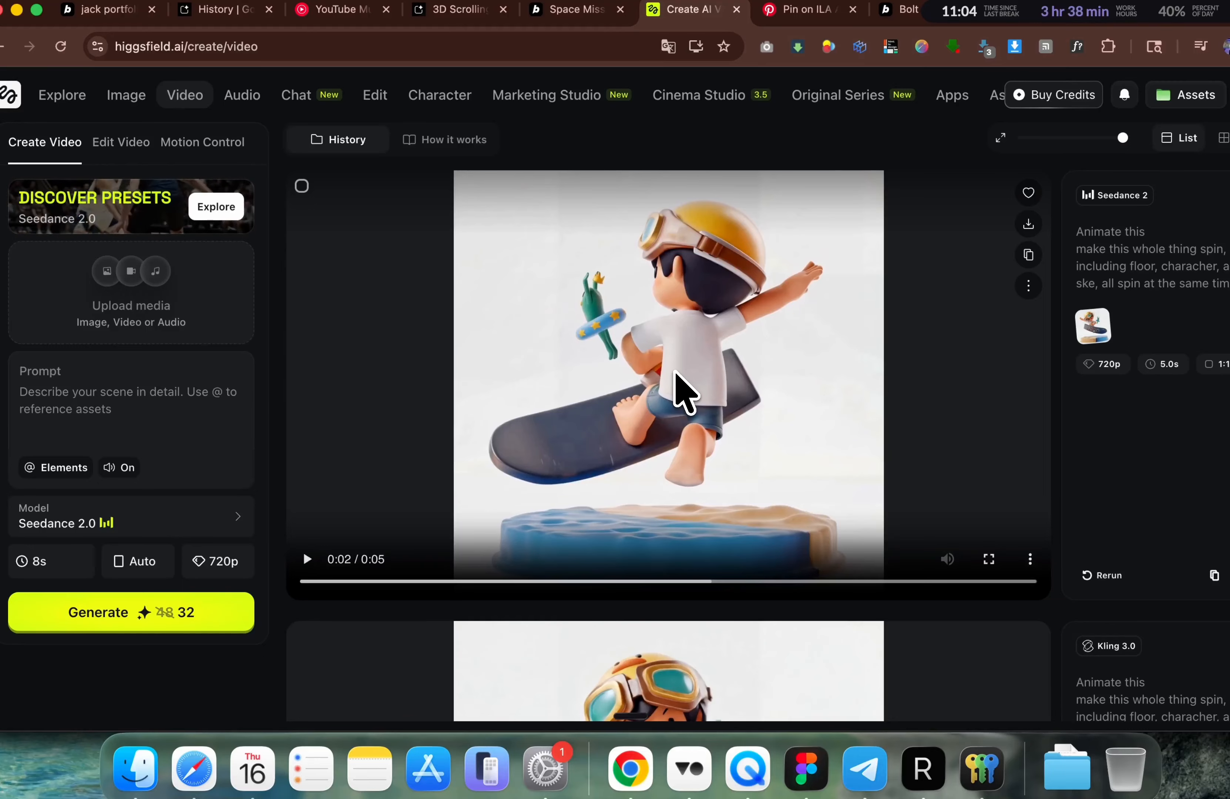
{"action": "left_click", "coordinate": [305, 581]}
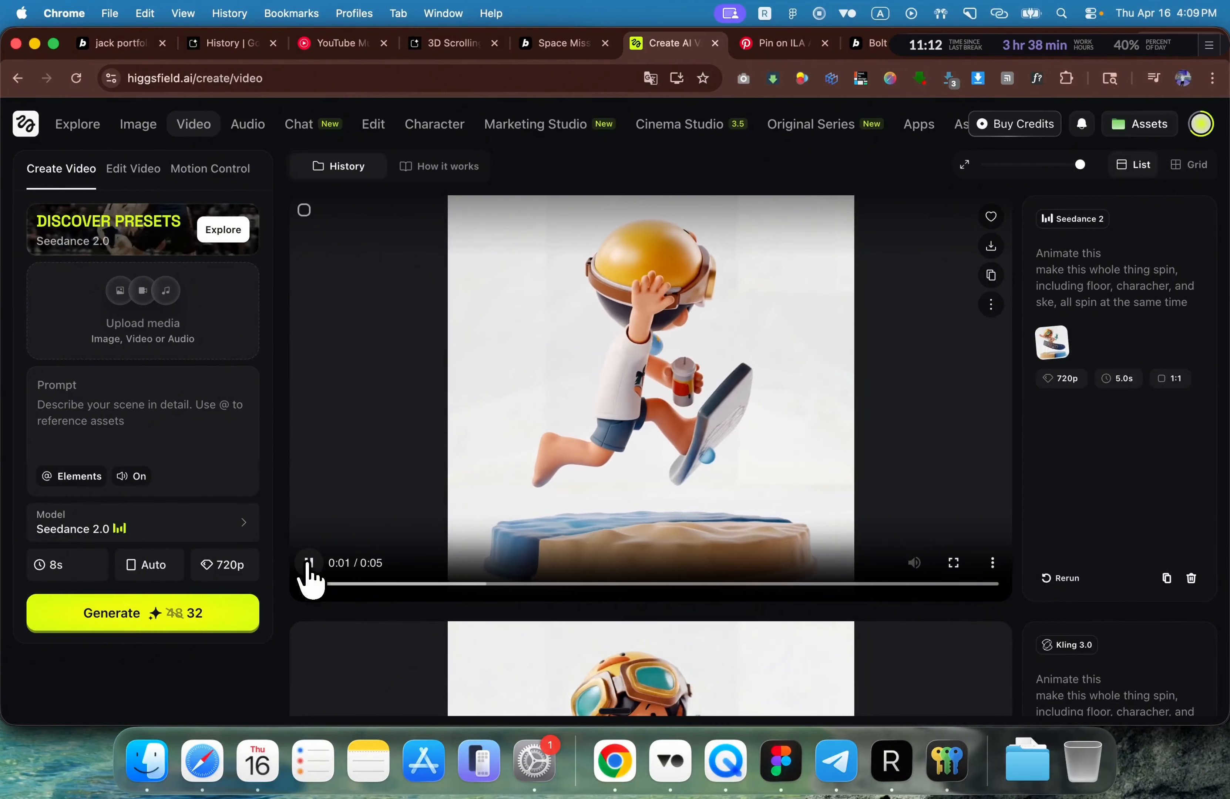
{"action": "left_click", "coordinate": [308, 563]}
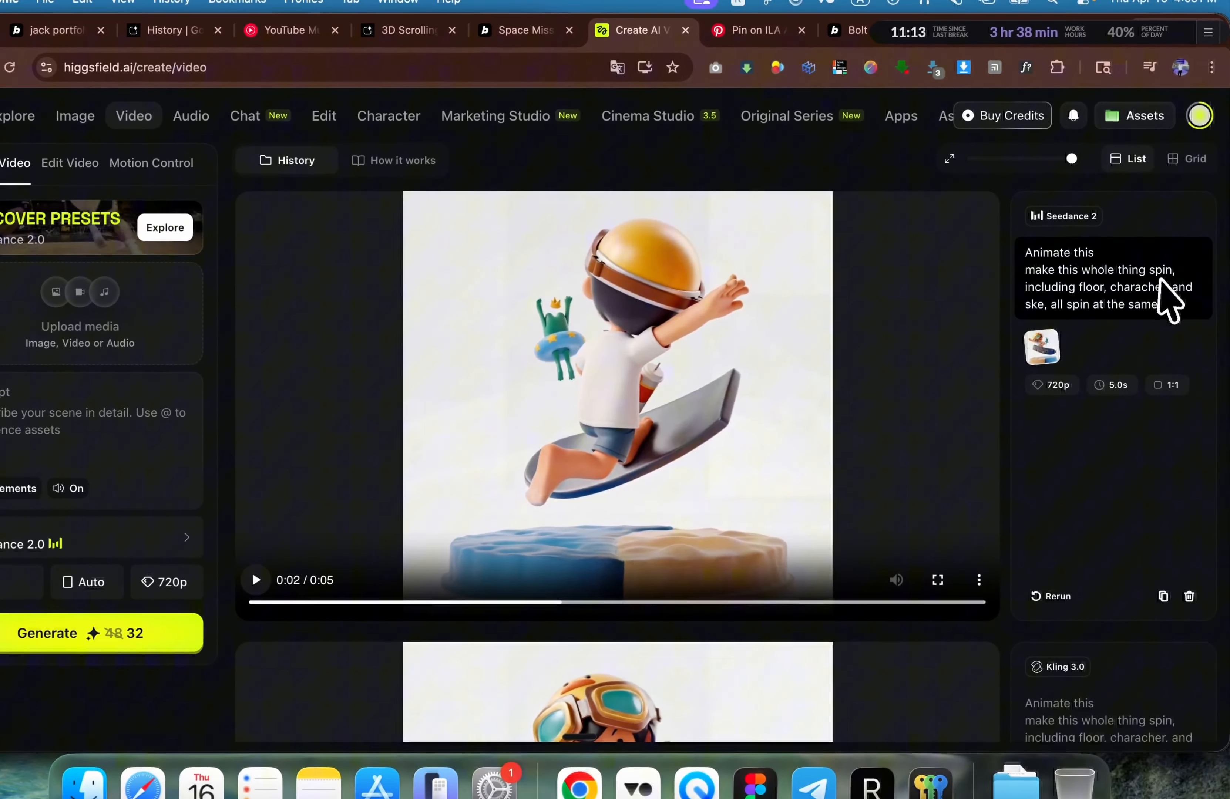
{"action": "scroll", "coordinate": [1162, 278], "scroll_direction": "down", "scroll_amount": 5}
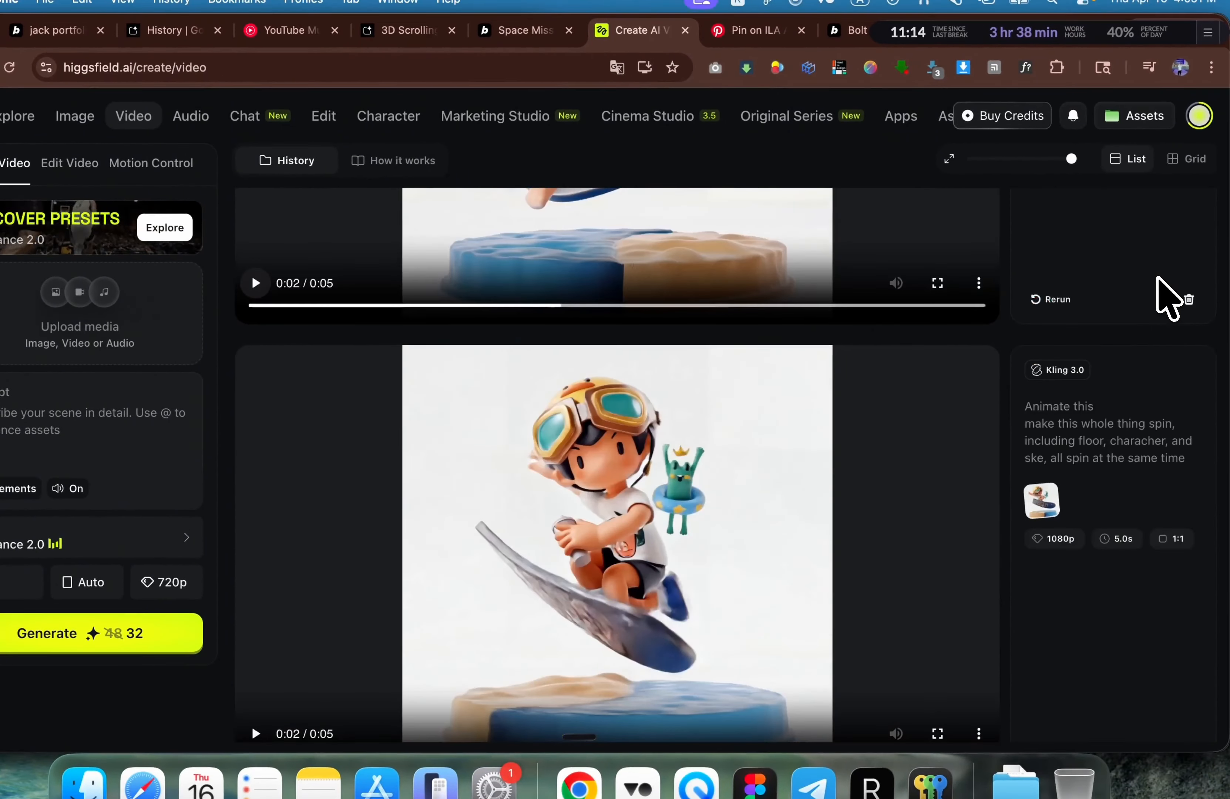
{"action": "scroll", "coordinate": [1103, 376], "scroll_direction": "up", "scroll_amount": 5}
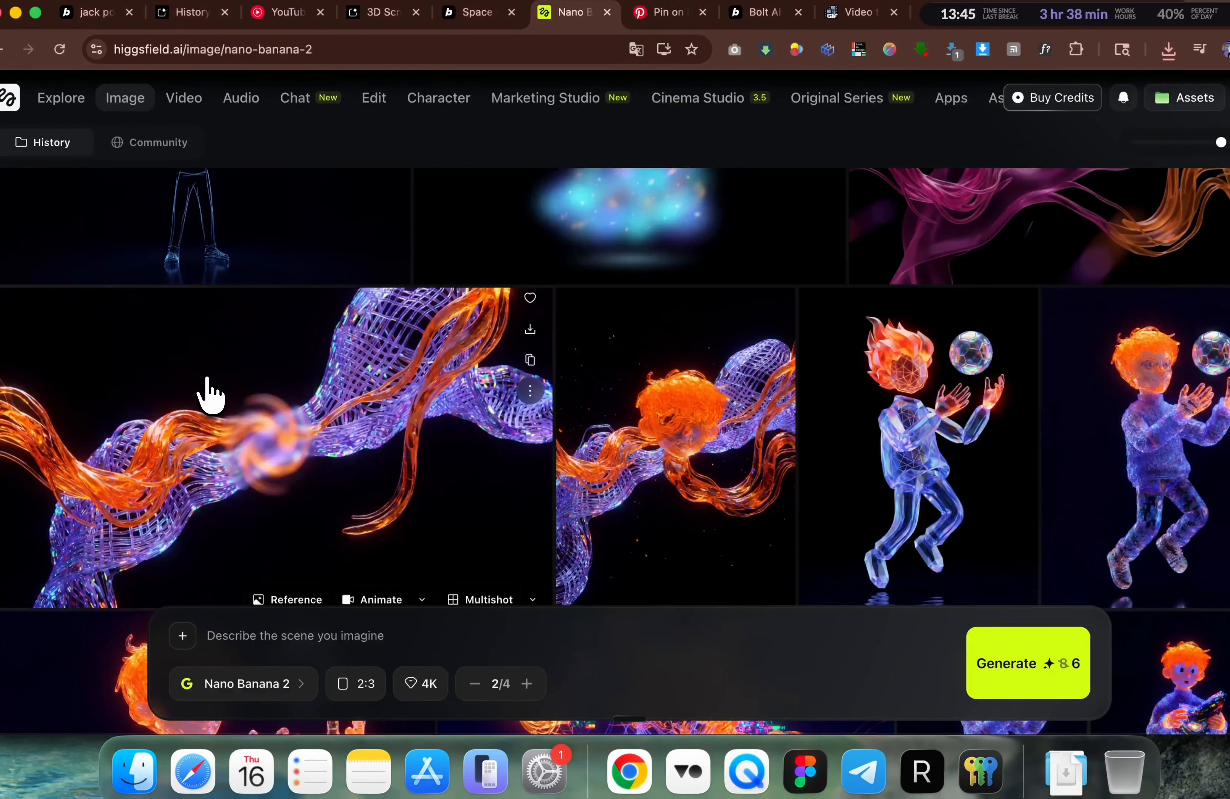
Step: Animate the orange-and-purple abstract background with Seedance 2.0 at 8s, 720p and Auto ratio, prompting for looping without camera movement, extra elements or zoom
{"action": "left_click", "coordinate": [340, 400]}
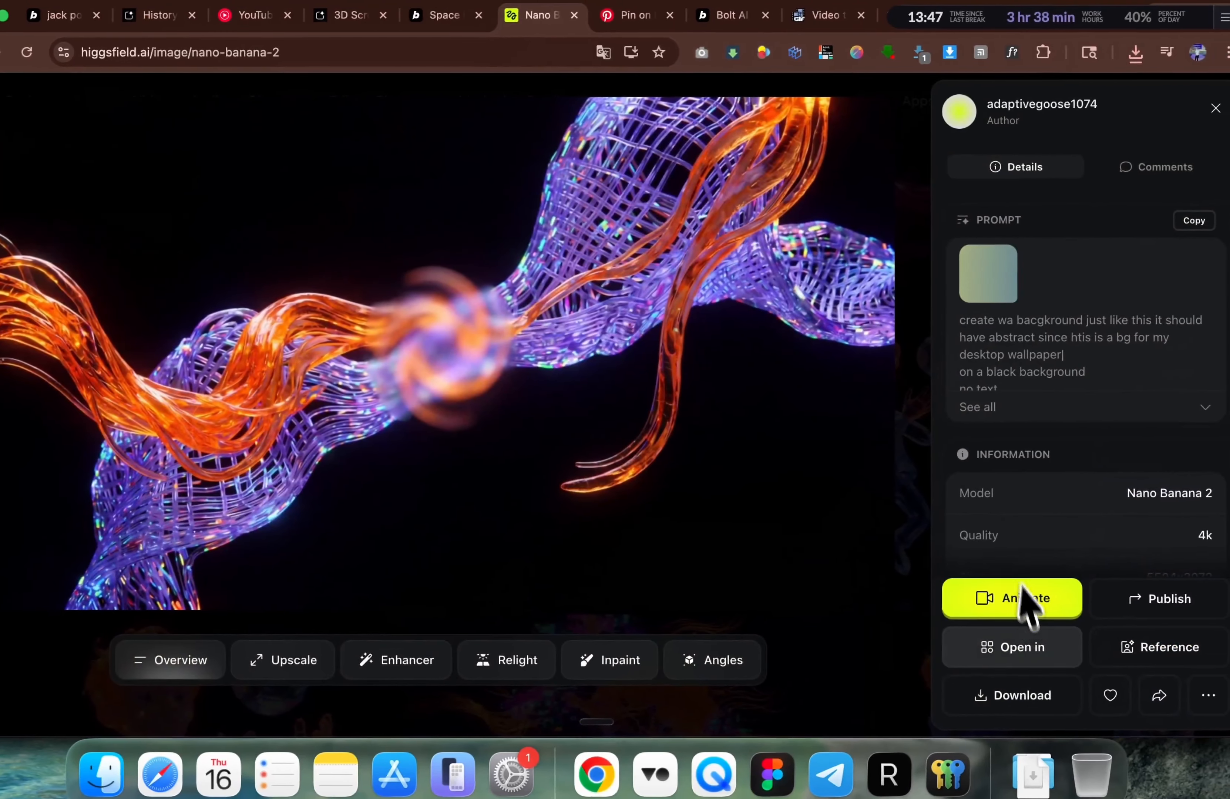
{"action": "key", "text": "Escape"}
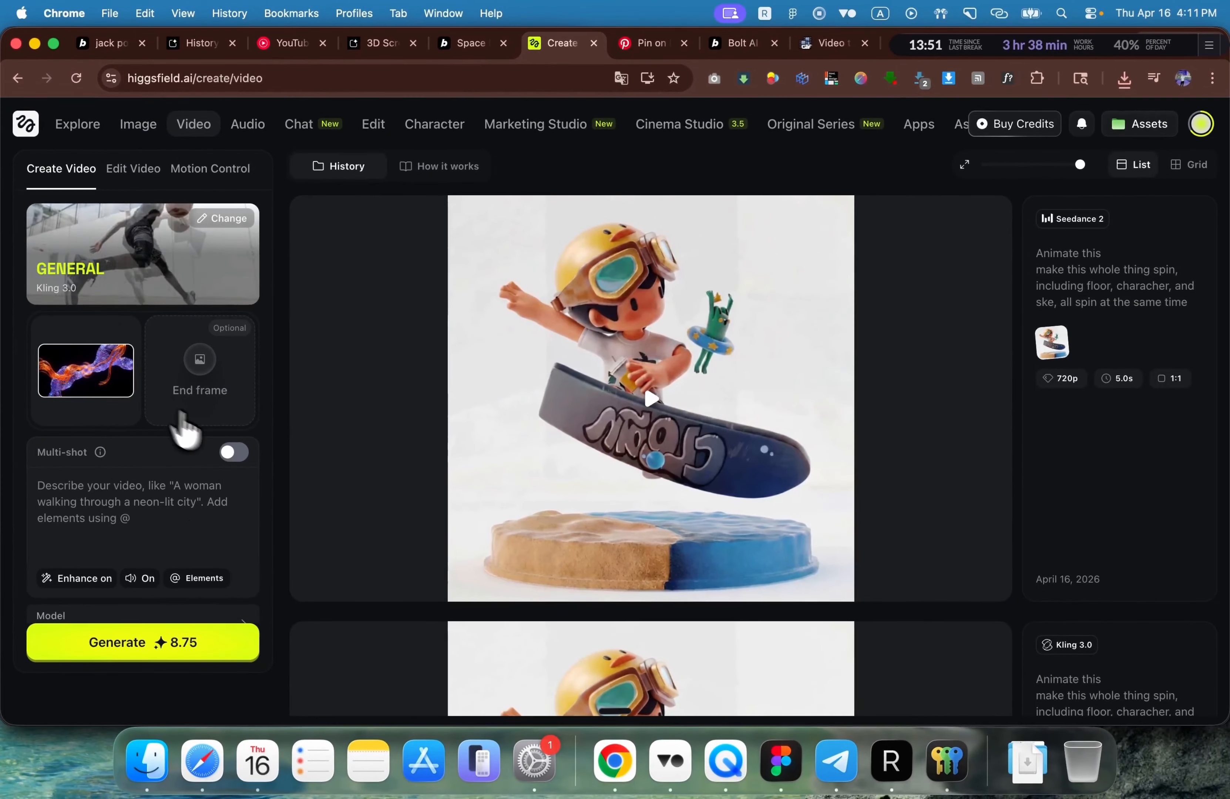
{"action": "scroll", "coordinate": [176, 434], "scroll_direction": "down", "scroll_amount": 3}
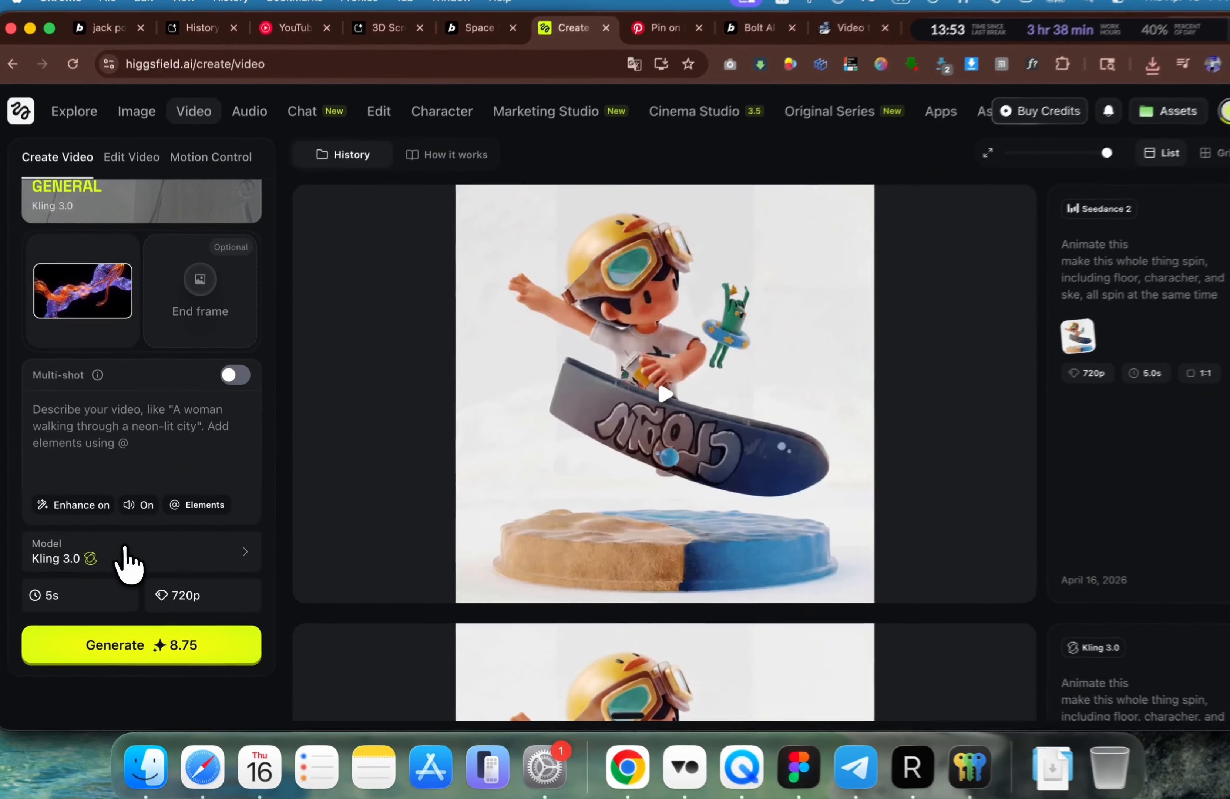
{"action": "left_click", "coordinate": [96, 558]}
{"action": "left_click", "coordinate": [397, 301]}
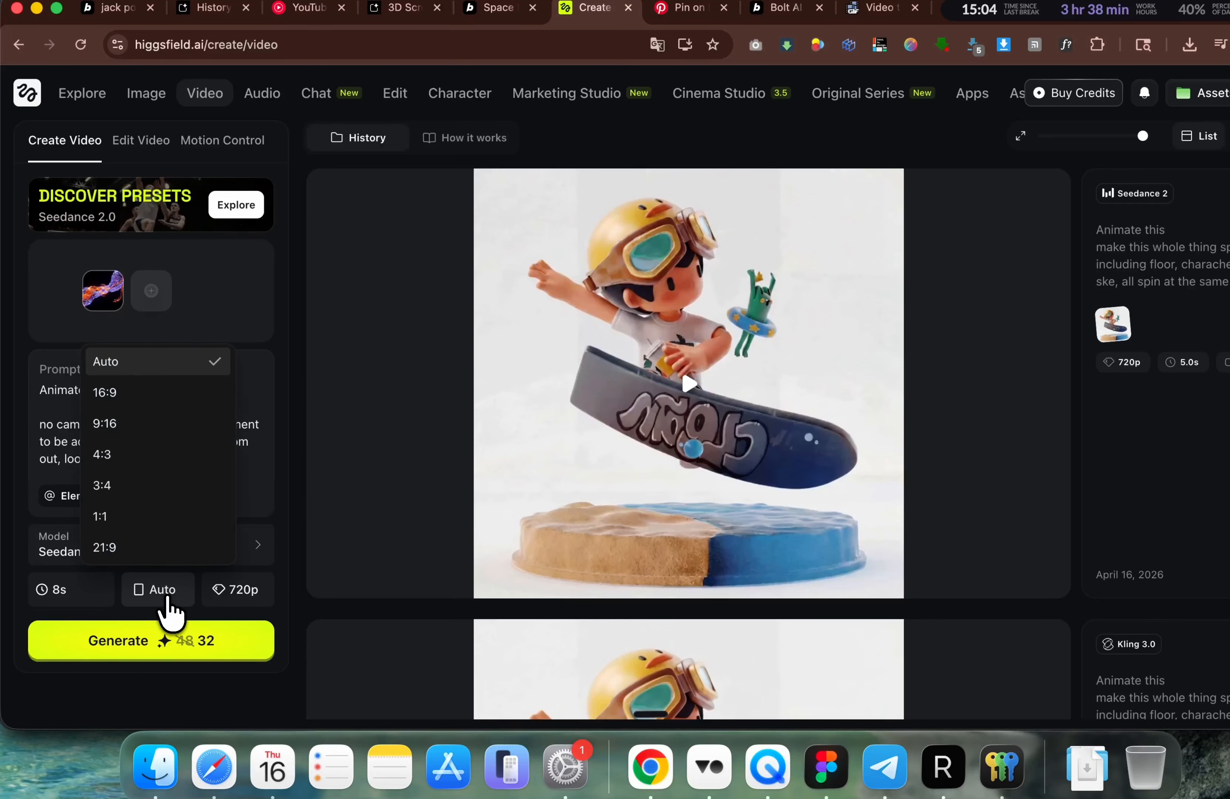
{"action": "left_click", "coordinate": [163, 636]}
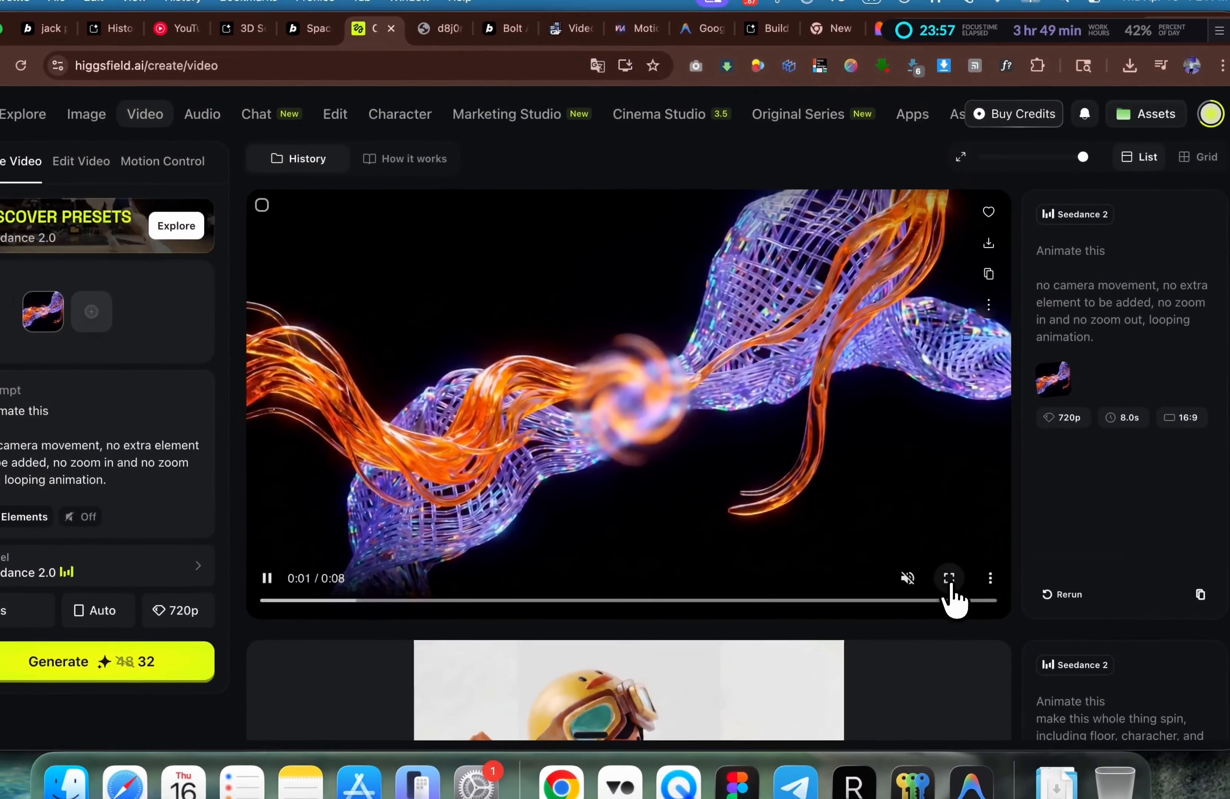
Step: Preview the generated abstract background animation in full screen
{"action": "left_click", "coordinate": [959, 566]}
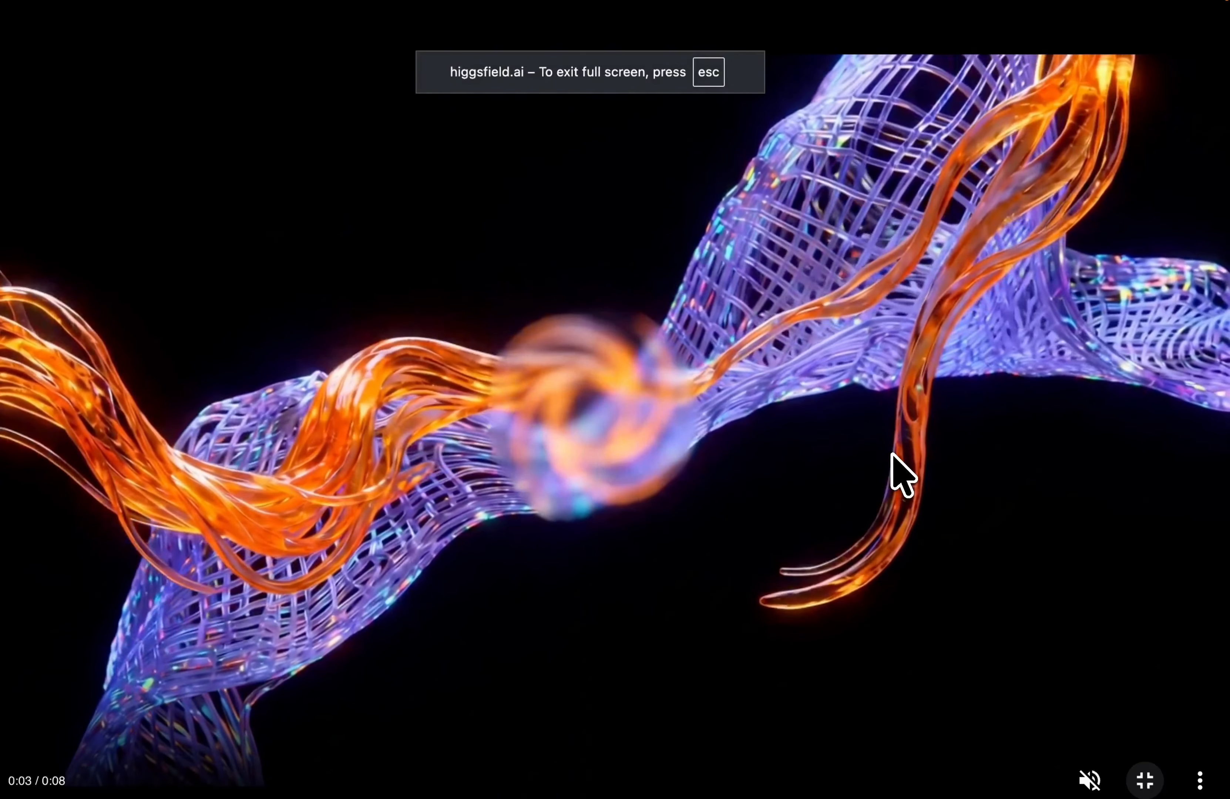
{"action": "key", "text": "Escape"}
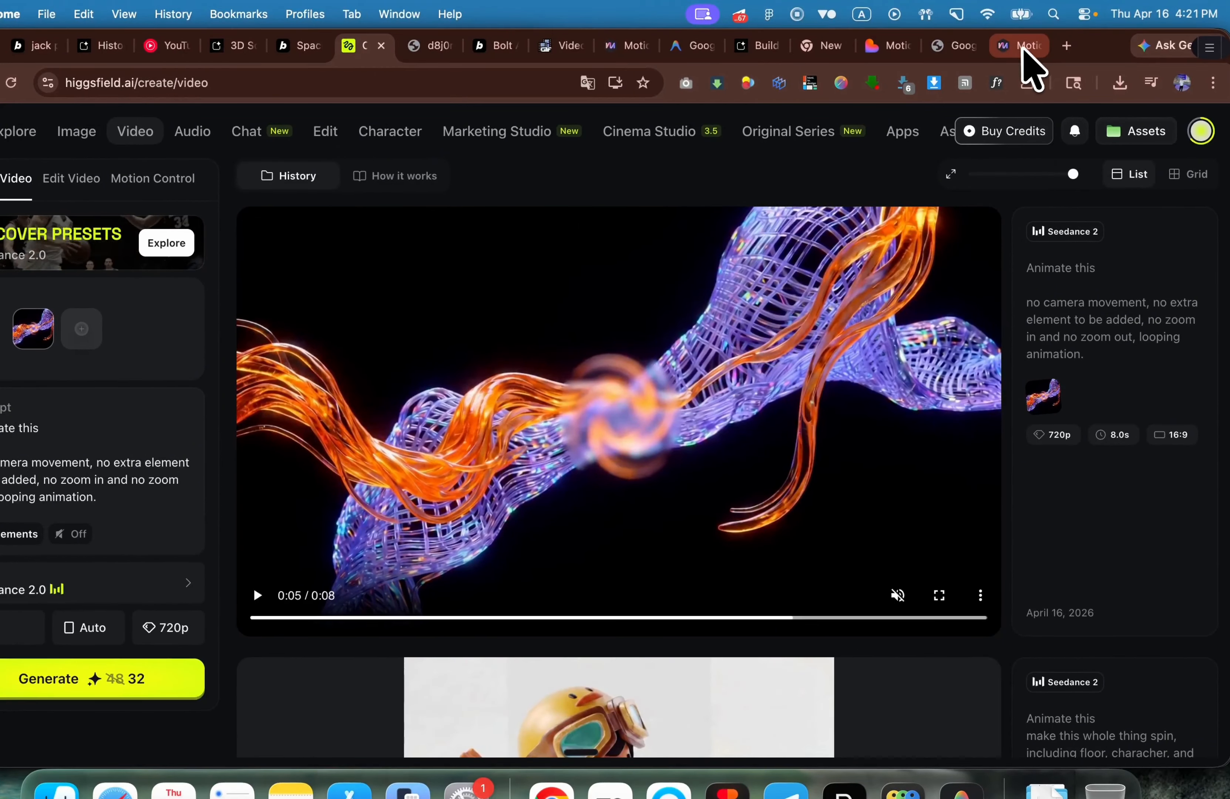
Step: Search the web for "google ai studio" and open Google AI Studio's app-building page
{"action": "left_click", "coordinate": [960, 46]}
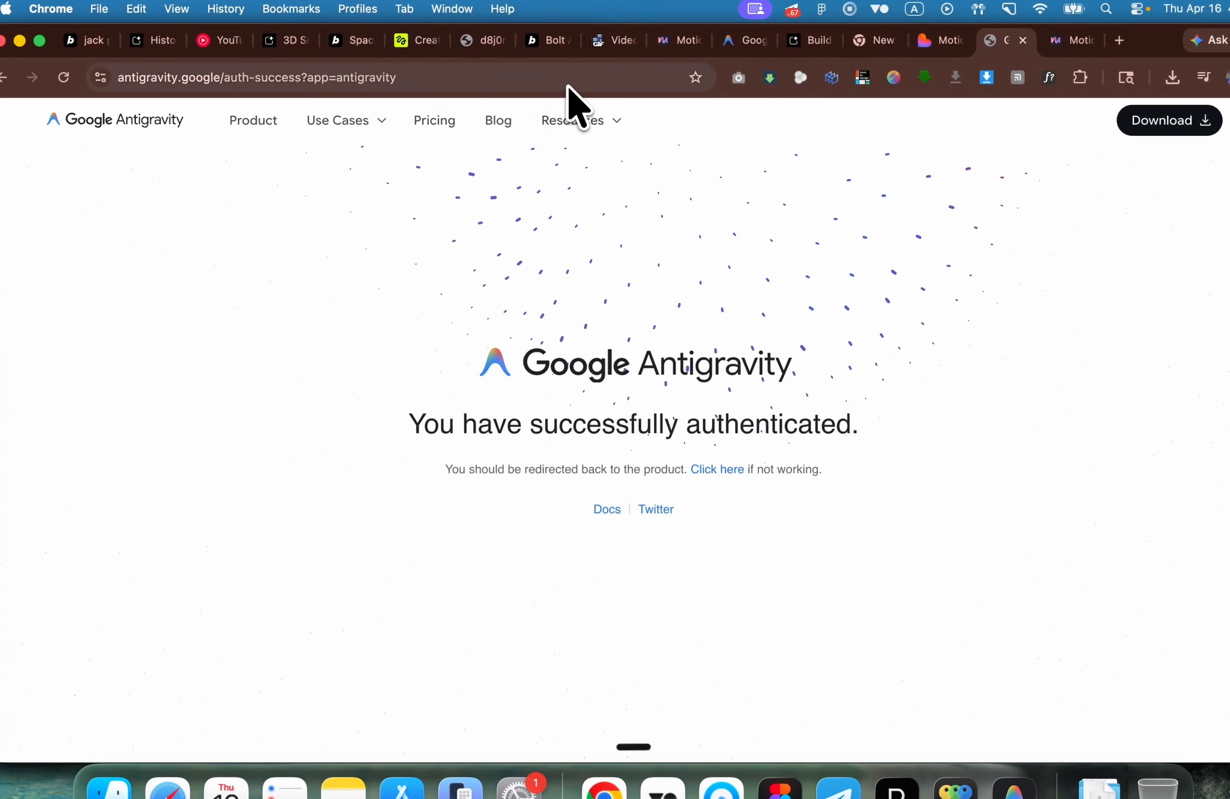
{"action": "left_click", "coordinate": [515, 88]}
{"action": "type", "text": "google ai studio"}
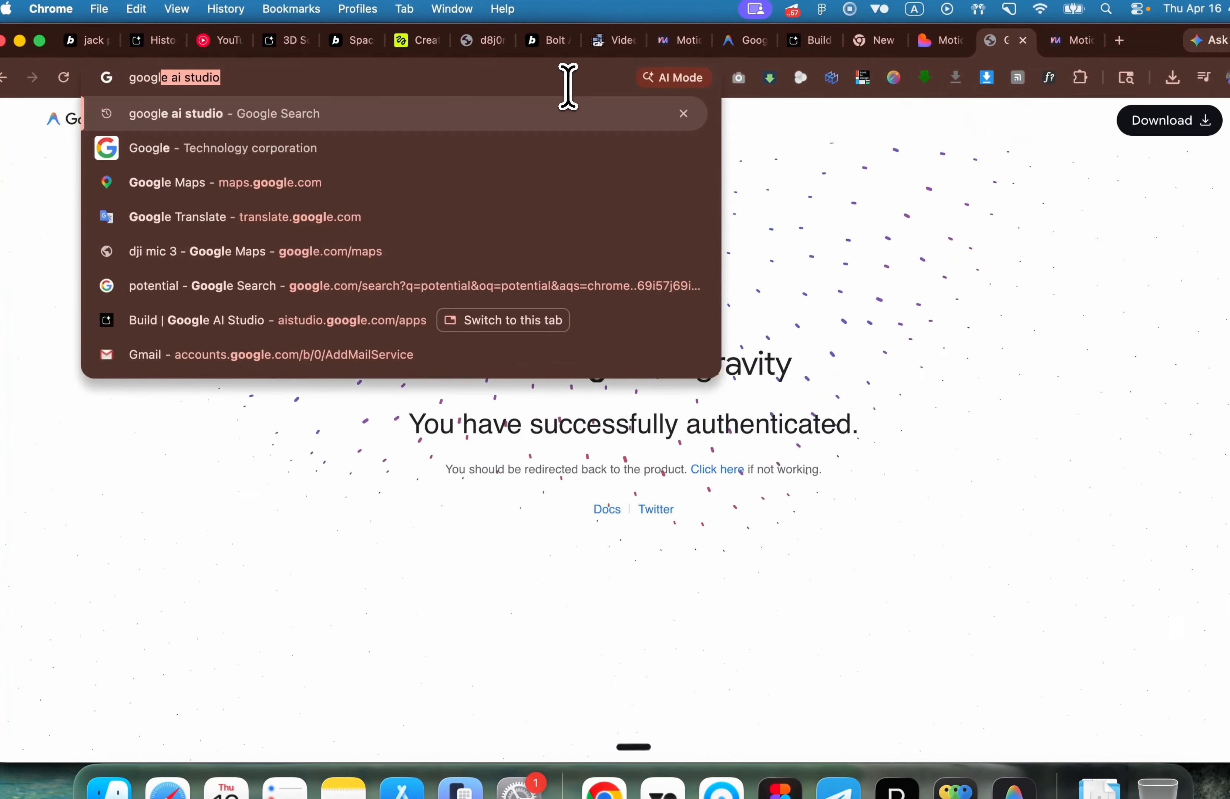
{"action": "key", "text": "Return"}
{"action": "left_click", "coordinate": [220, 279]}
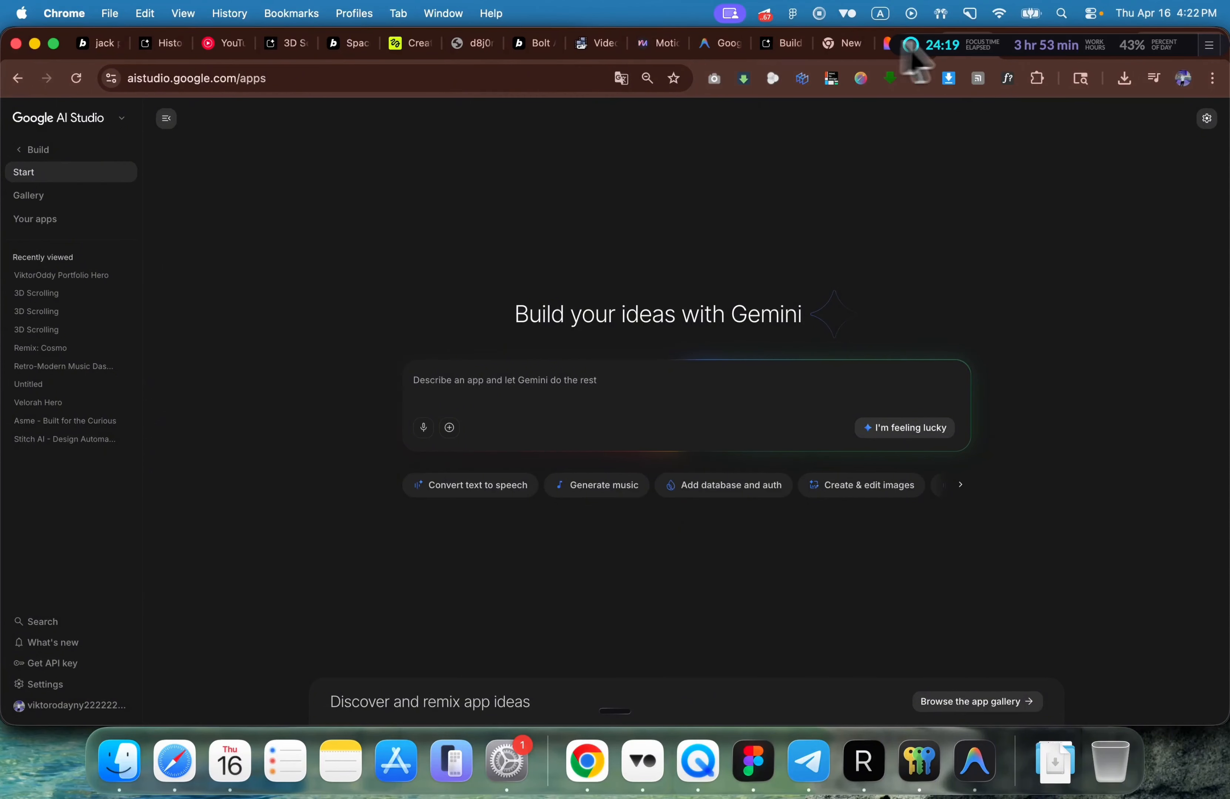
Step: Copy the Crypto Wealth hero section prompt from motionsites.ai and paste it into the app description in Google AI Studio
{"action": "left_click", "coordinate": [1020, 50]}
{"action": "scroll", "coordinate": [752, 368], "scroll_direction": "down", "scroll_amount": 10}
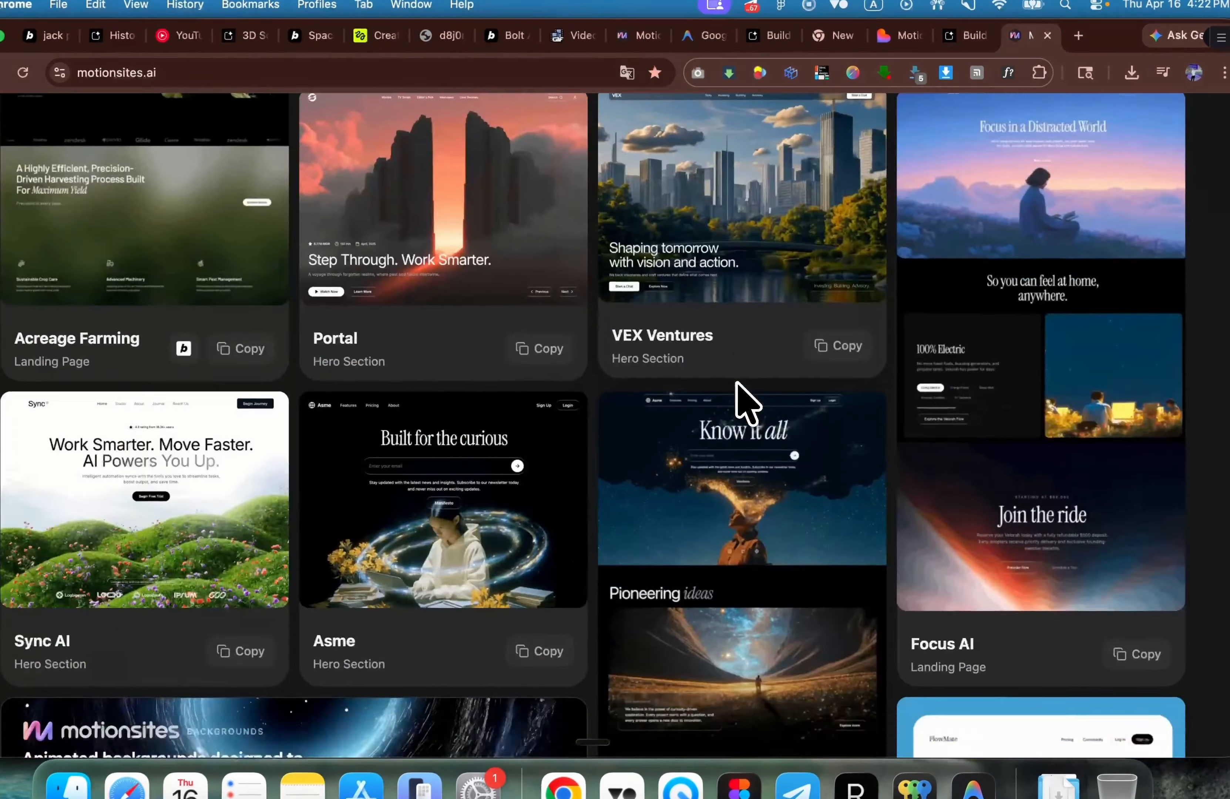
{"action": "scroll", "coordinate": [742, 399], "scroll_direction": "down", "scroll_amount": 10}
{"action": "left_click", "coordinate": [543, 545]}
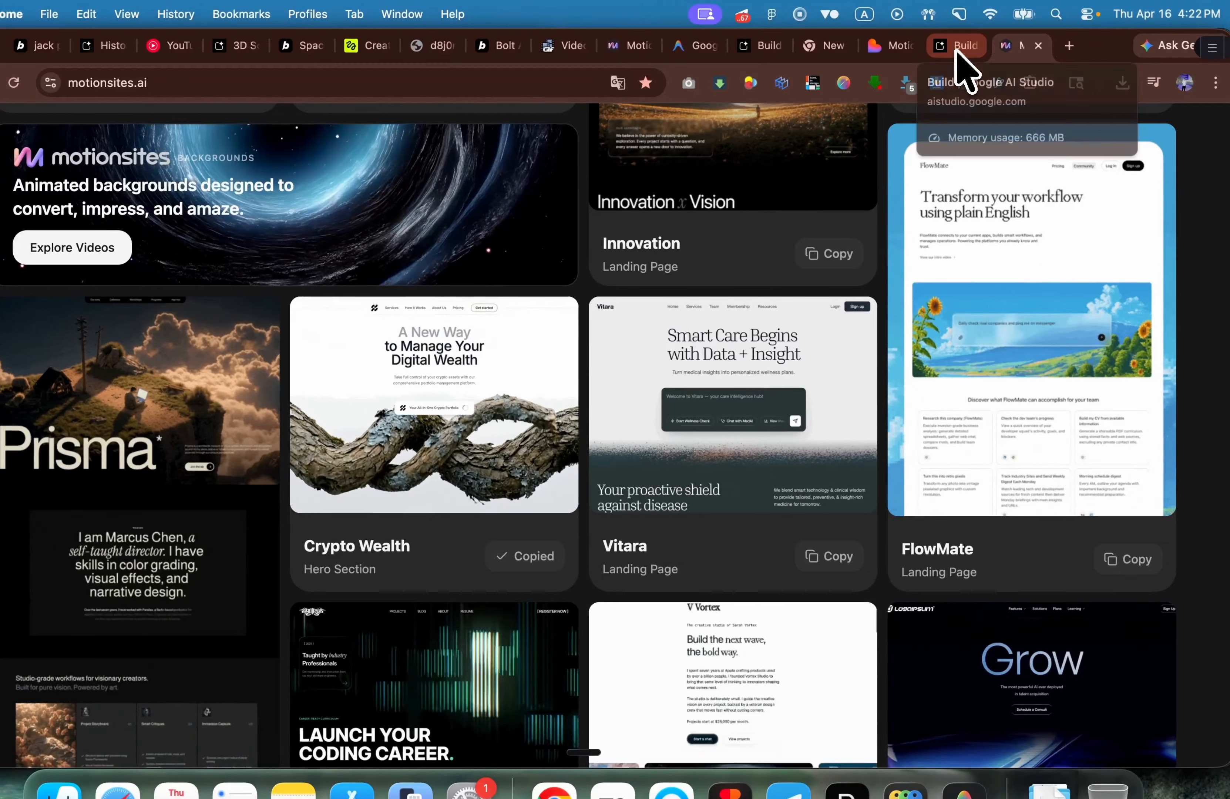
{"action": "left_click", "coordinate": [957, 46]}
{"action": "key", "text": "super+v"}
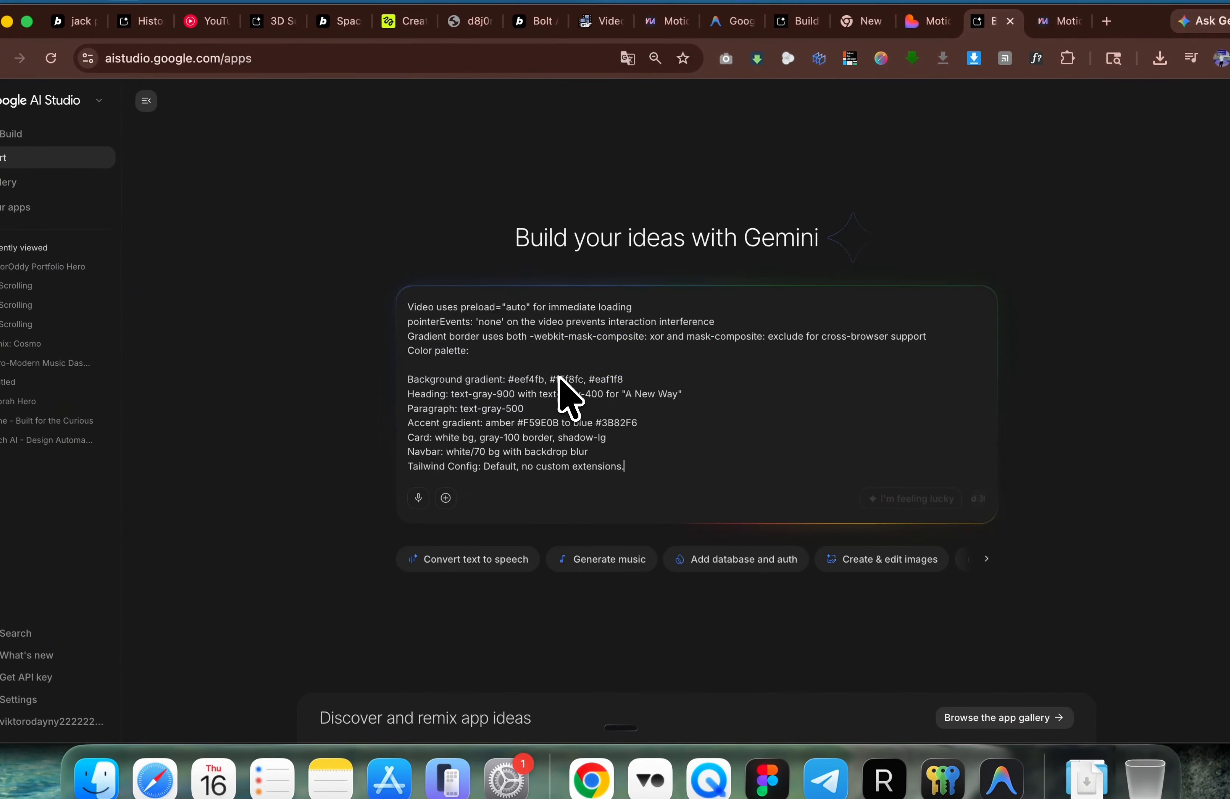
Step: Read through the pasted hero section prompt and locate the source URL of its background video
{"action": "scroll", "coordinate": [573, 421], "scroll_direction": "up", "scroll_amount": 10}
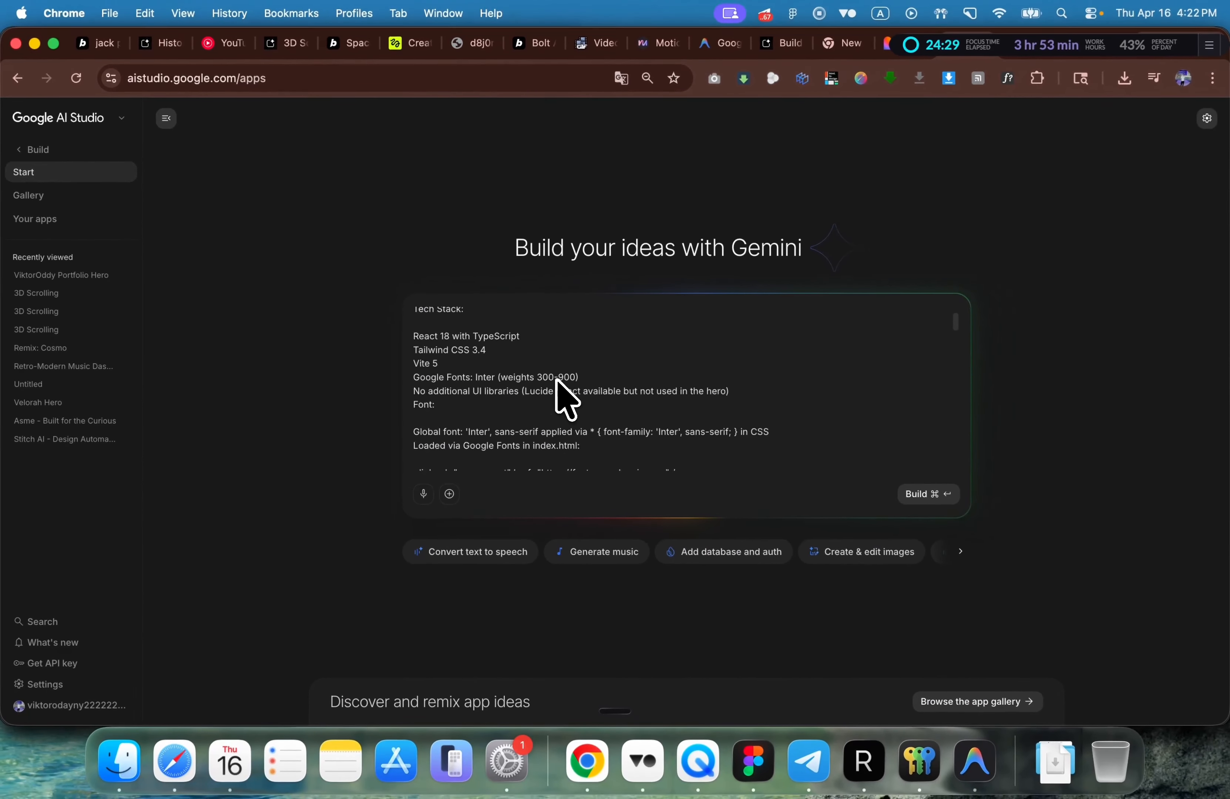
{"action": "scroll", "coordinate": [556, 394], "scroll_direction": "down", "scroll_amount": 15}
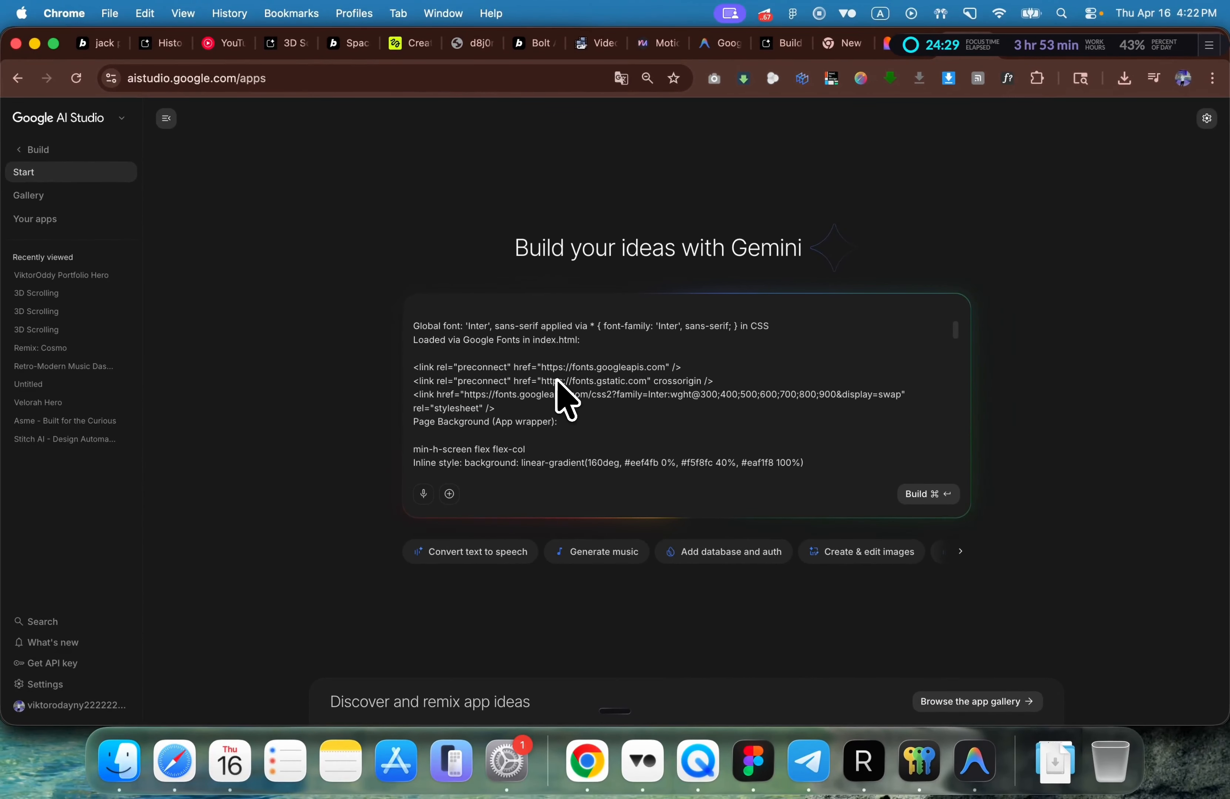
{"action": "scroll", "coordinate": [550, 395], "scroll_direction": "down", "scroll_amount": 5}
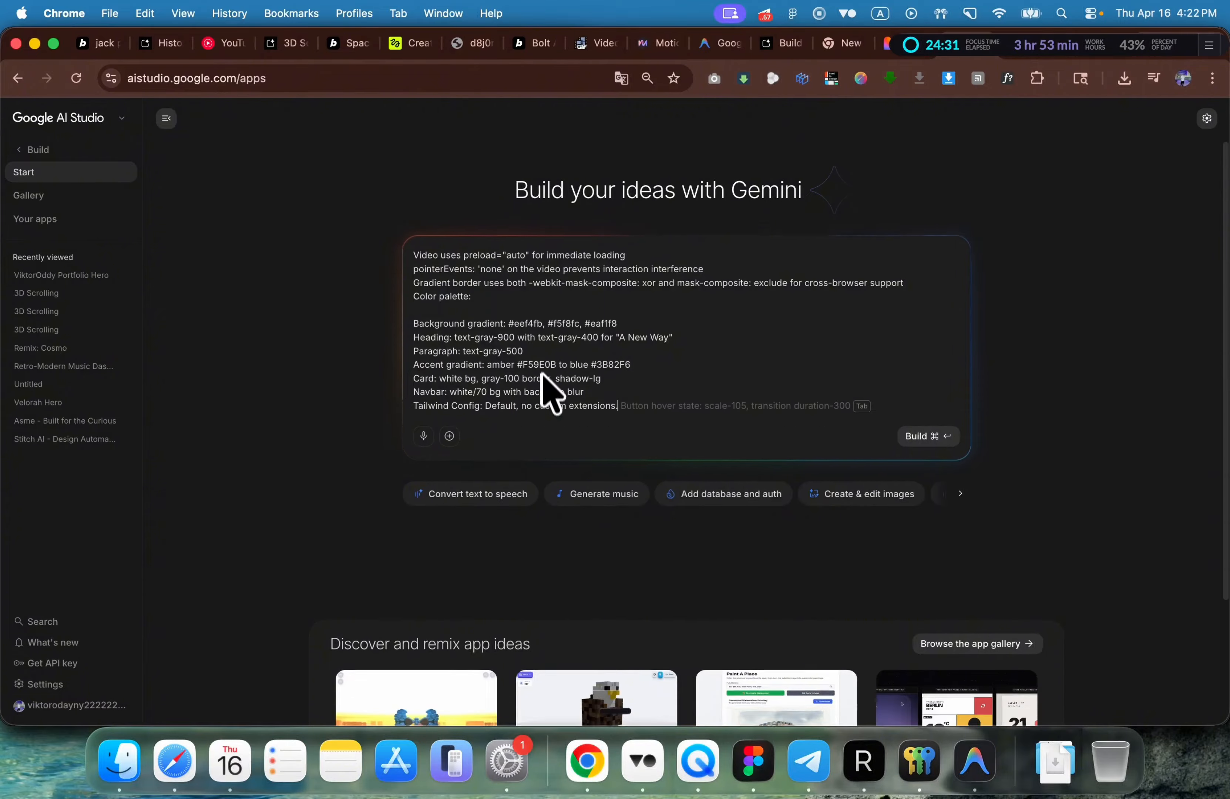
{"action": "scroll", "coordinate": [555, 318], "scroll_direction": "up", "scroll_amount": 7}
{"action": "scroll", "coordinate": [539, 358], "scroll_direction": "up", "scroll_amount": 3}
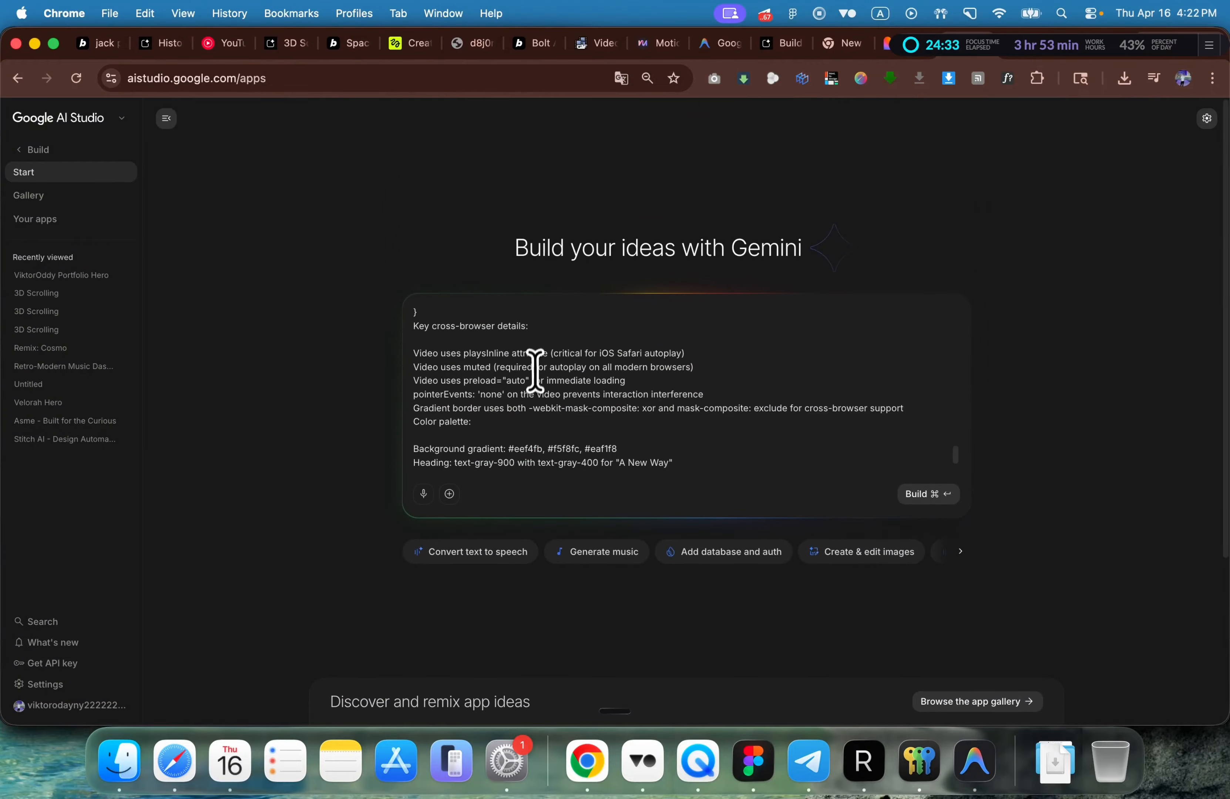
{"action": "scroll", "coordinate": [535, 369], "scroll_direction": "down", "scroll_amount": 3}
{"action": "scroll", "coordinate": [535, 376], "scroll_direction": "up", "scroll_amount": 10}
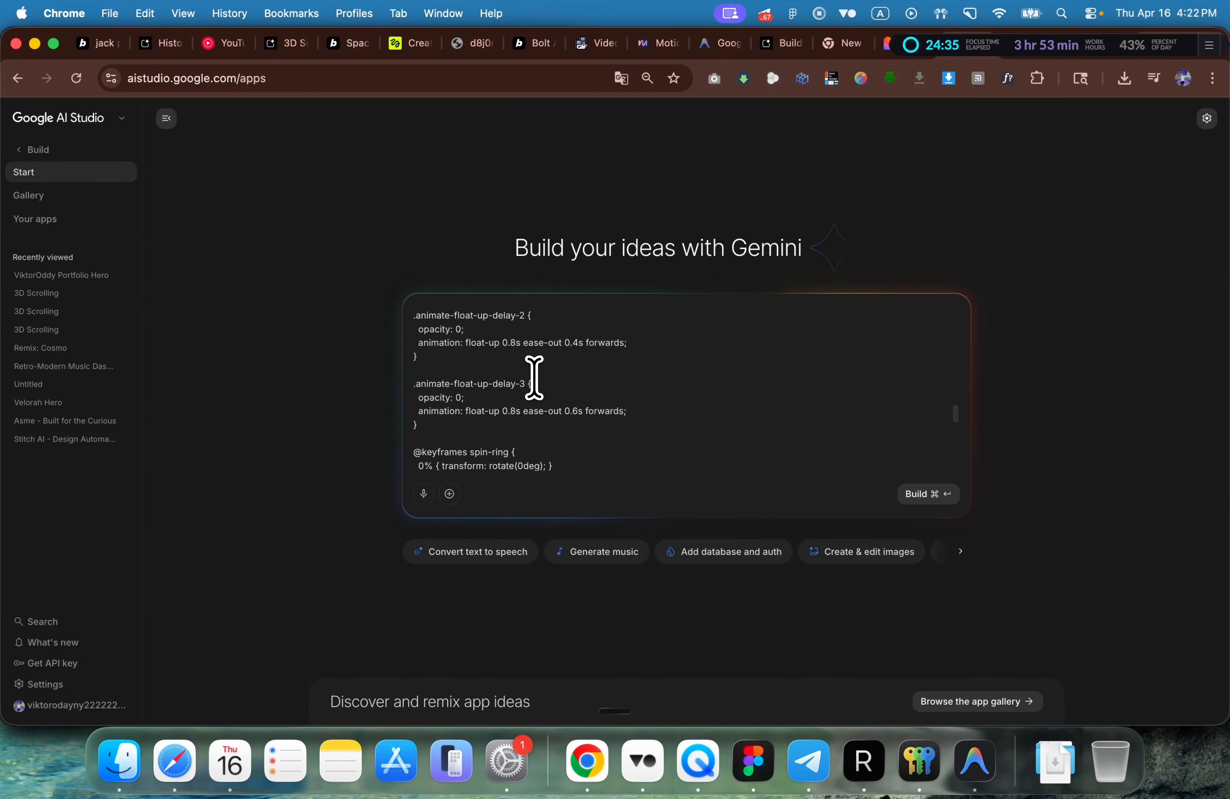
{"action": "scroll", "coordinate": [535, 378], "scroll_direction": "up", "scroll_amount": 10}
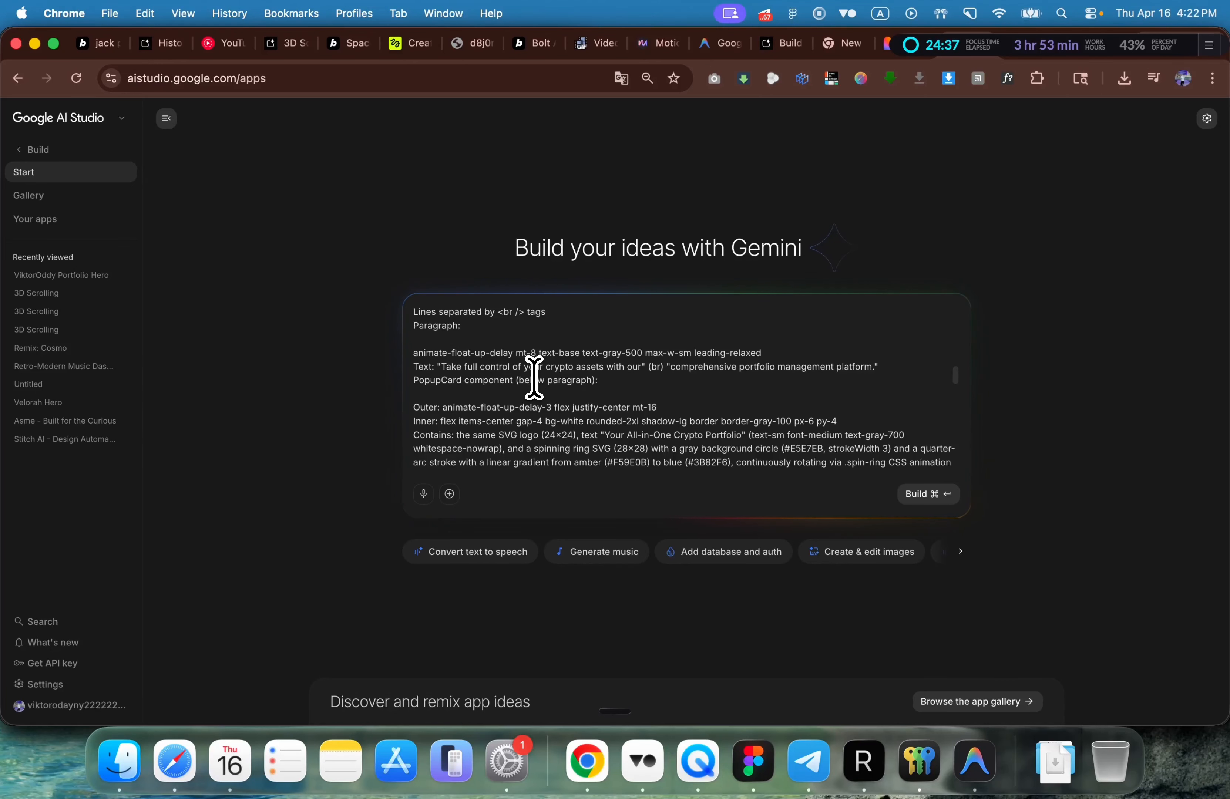
{"action": "scroll", "coordinate": [535, 377], "scroll_direction": "up", "scroll_amount": 6}
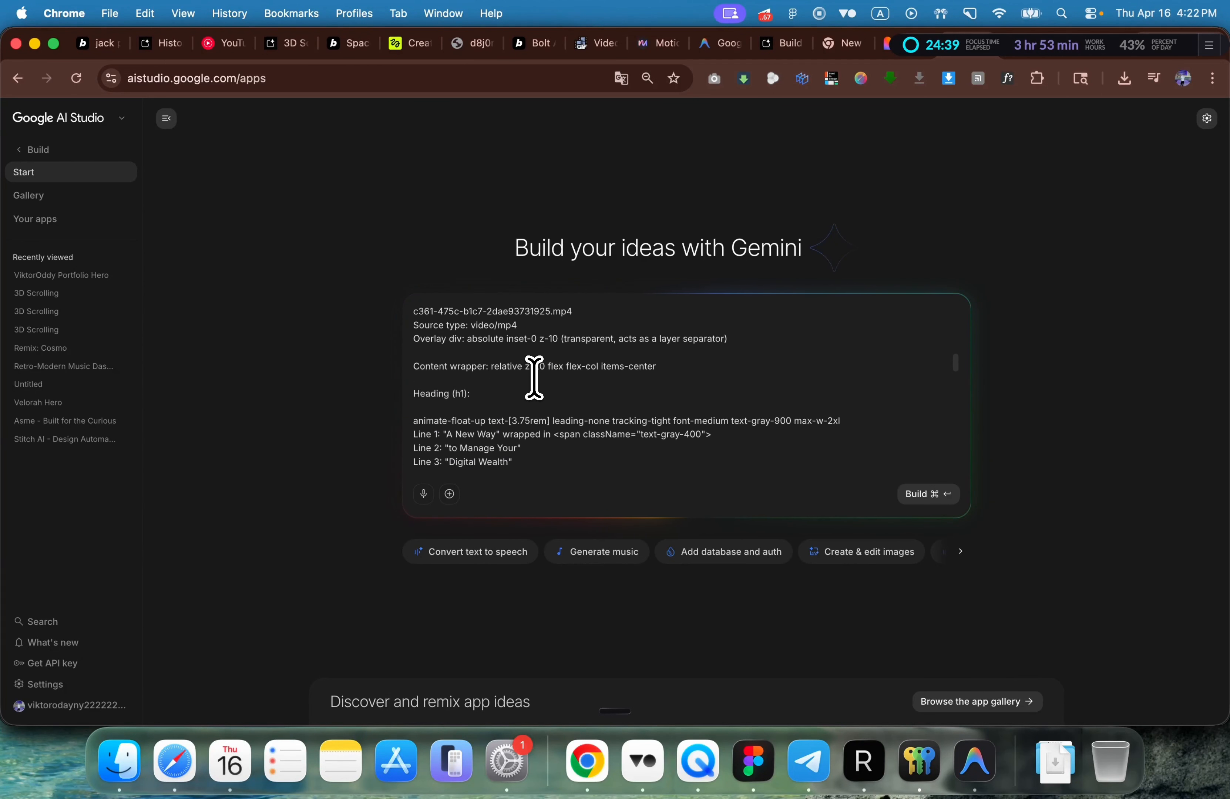
{"action": "scroll", "coordinate": [533, 377], "scroll_direction": "up", "scroll_amount": 3}
{"action": "left_click_drag", "start_coordinate": [480, 379], "coordinate": [526, 379]}
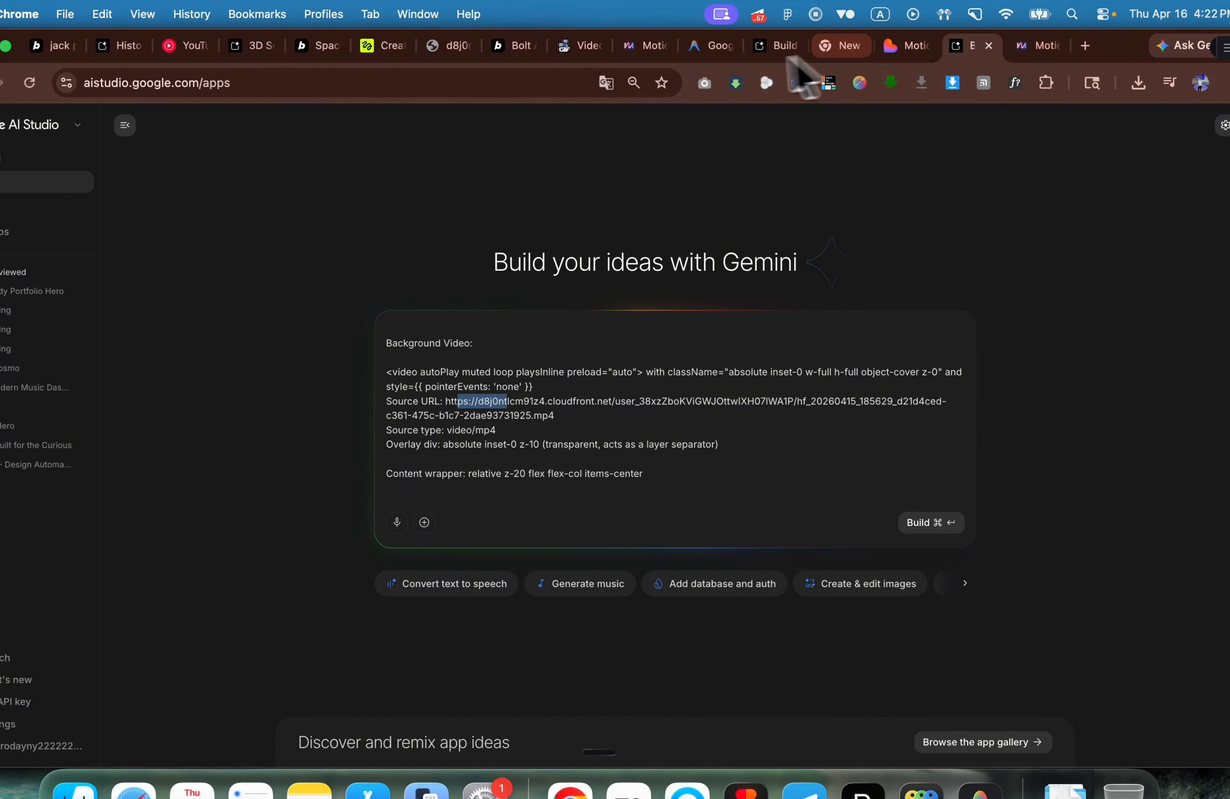
Step: Copy the direct video address of the generated abstract background animation from Higgsfield, opening and closing the video on its own page
{"action": "left_click", "coordinate": [409, 52]}
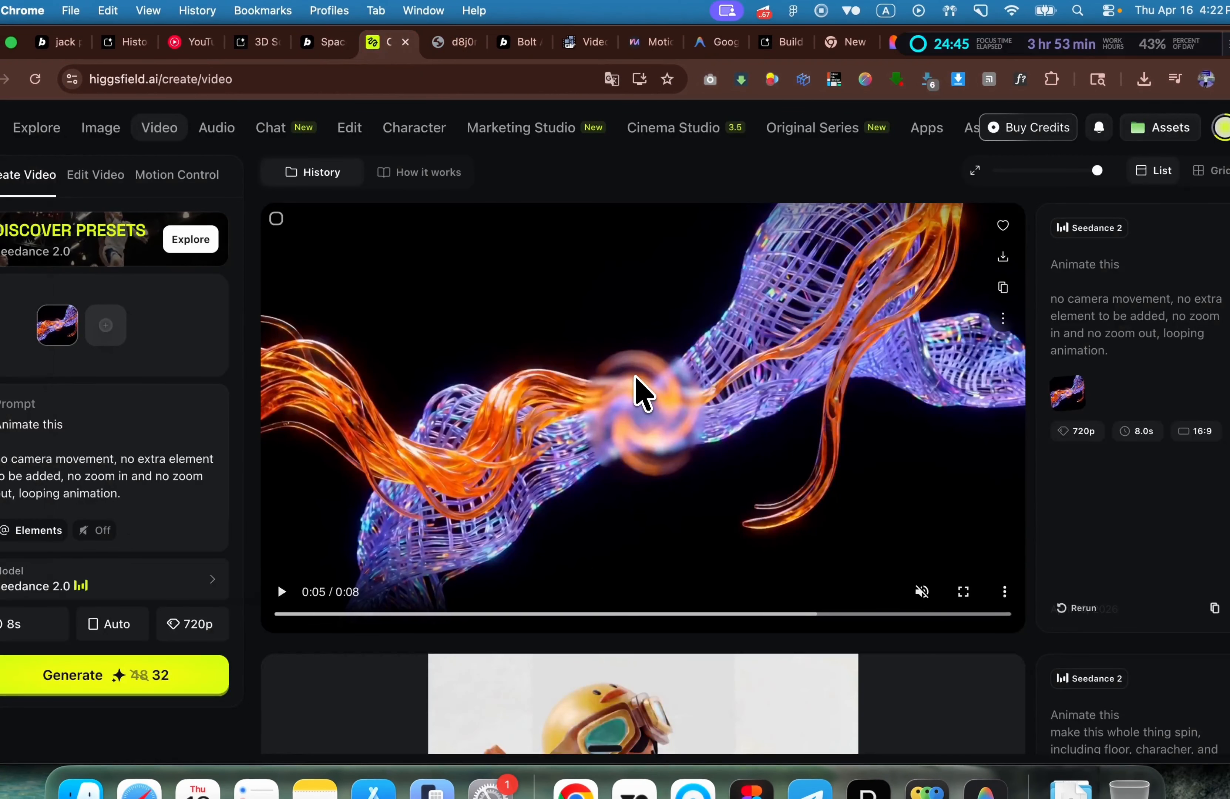
{"action": "left_click", "coordinate": [998, 321]}
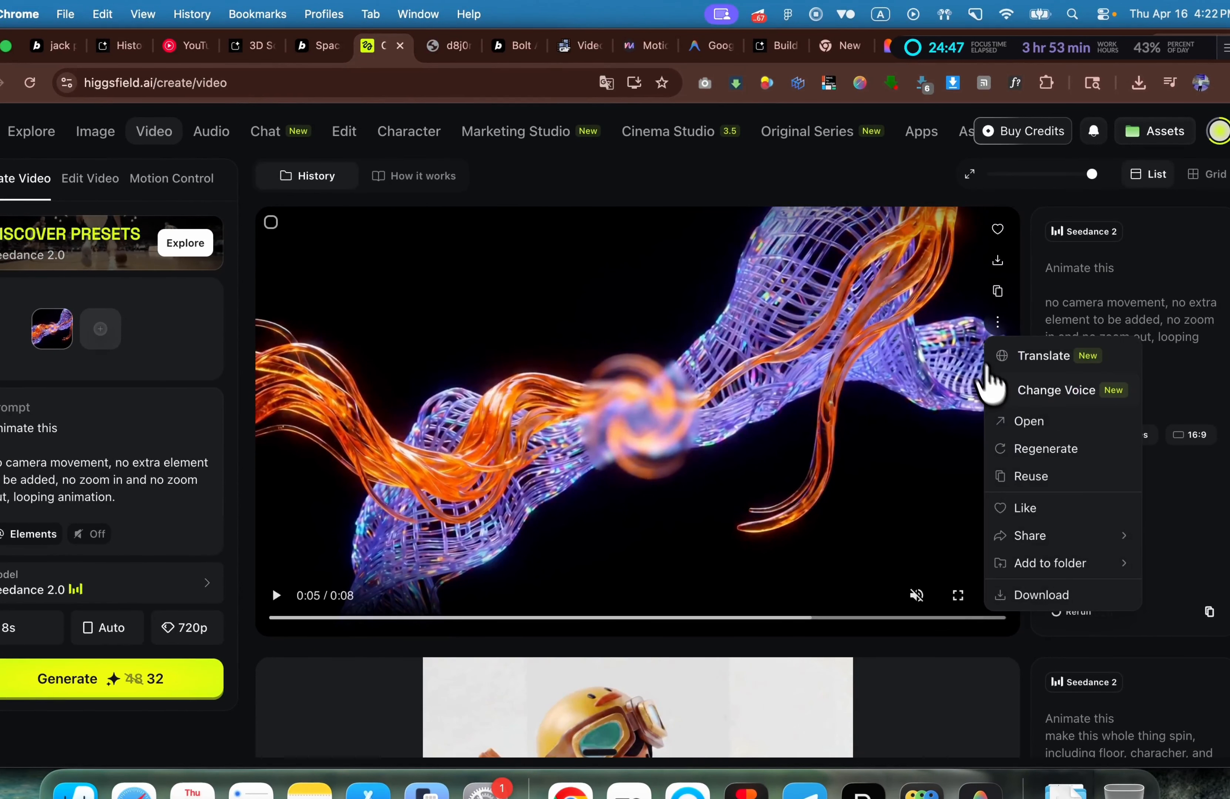
{"action": "left_click", "coordinate": [1035, 415]}
{"action": "right_click", "coordinate": [709, 322]}
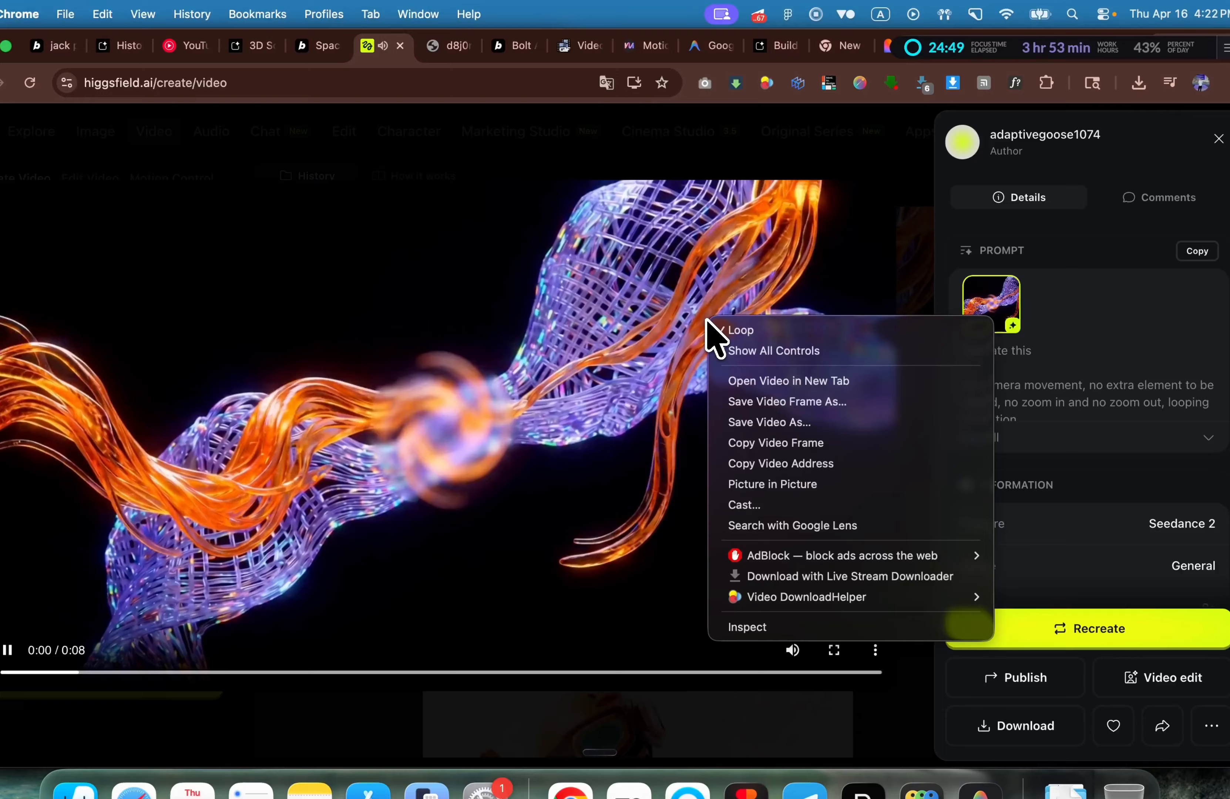
{"action": "left_click", "coordinate": [775, 383]}
{"action": "left_click", "coordinate": [411, 48]}
{"action": "left_click", "coordinate": [425, 90]}
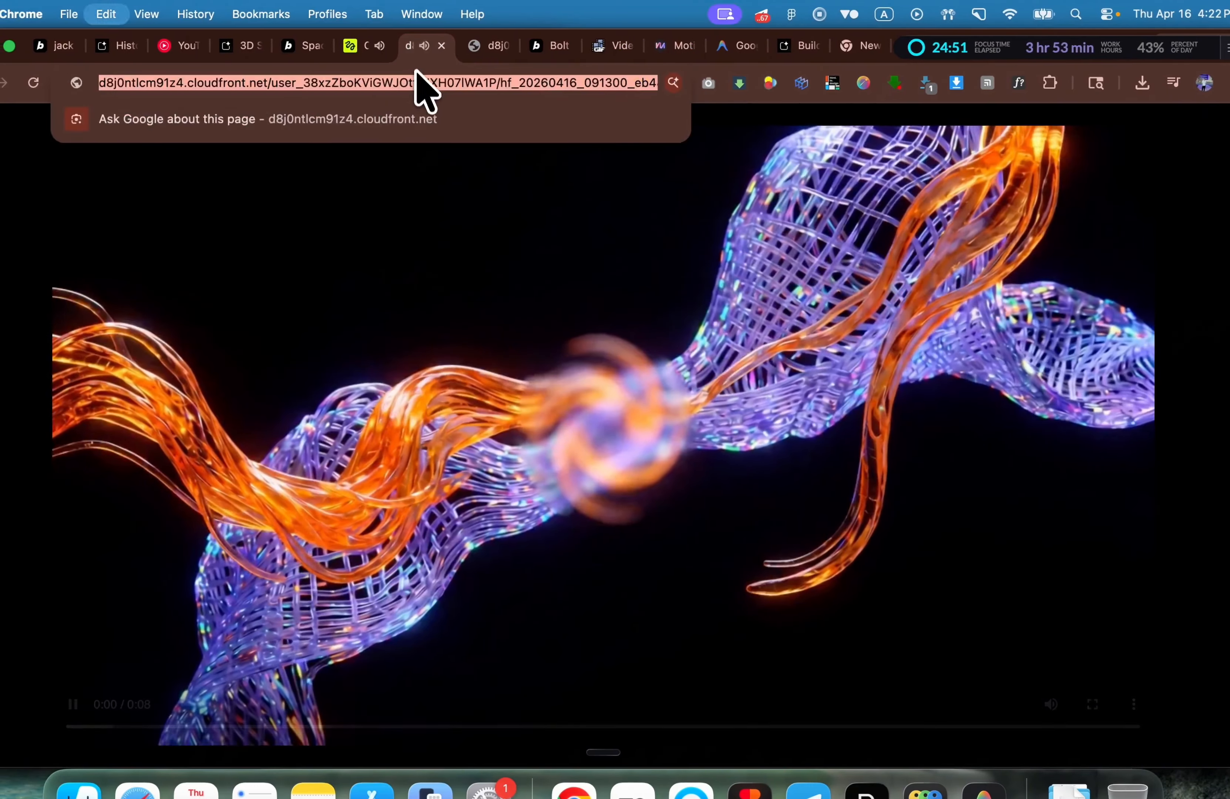
{"action": "left_click", "coordinate": [445, 48]}
{"action": "left_click", "coordinate": [412, 113]}
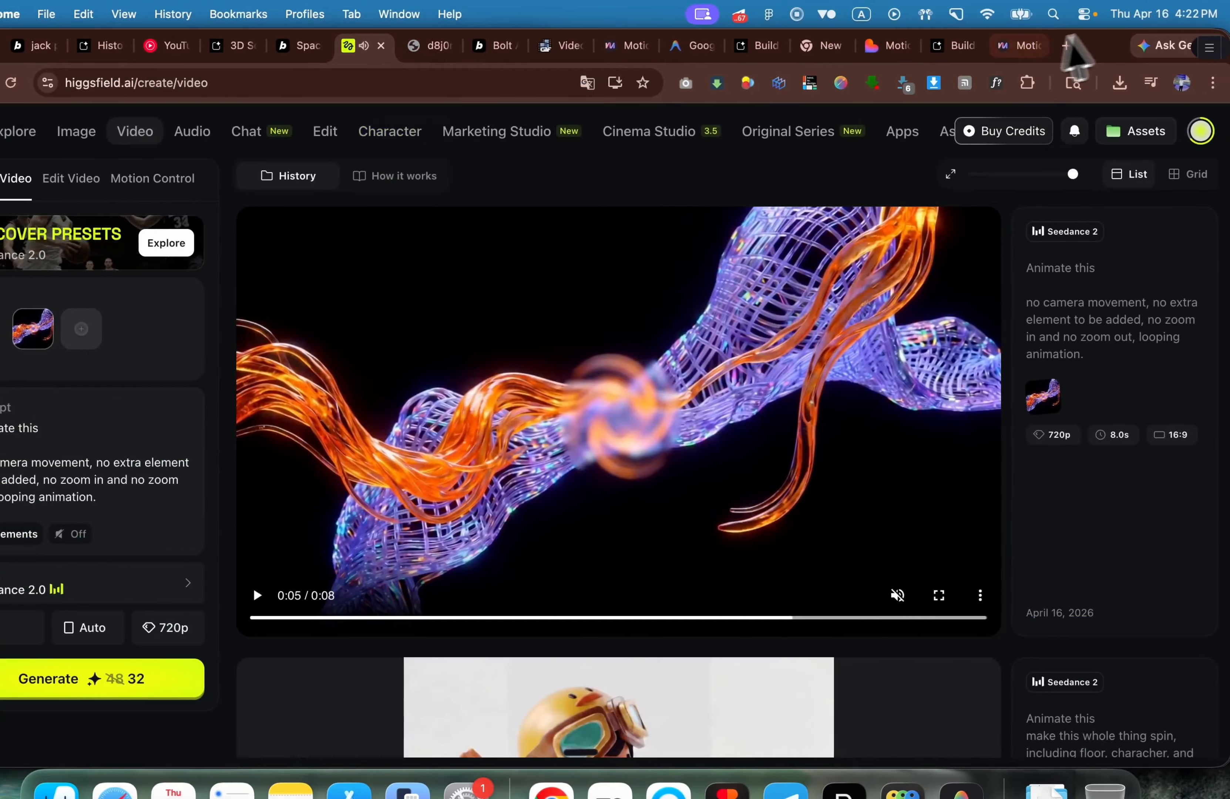
Step: Replace the background video's source URL in the Google AI Studio prompt with the copied Higgsfield video address
{"action": "left_click", "coordinate": [950, 48]}
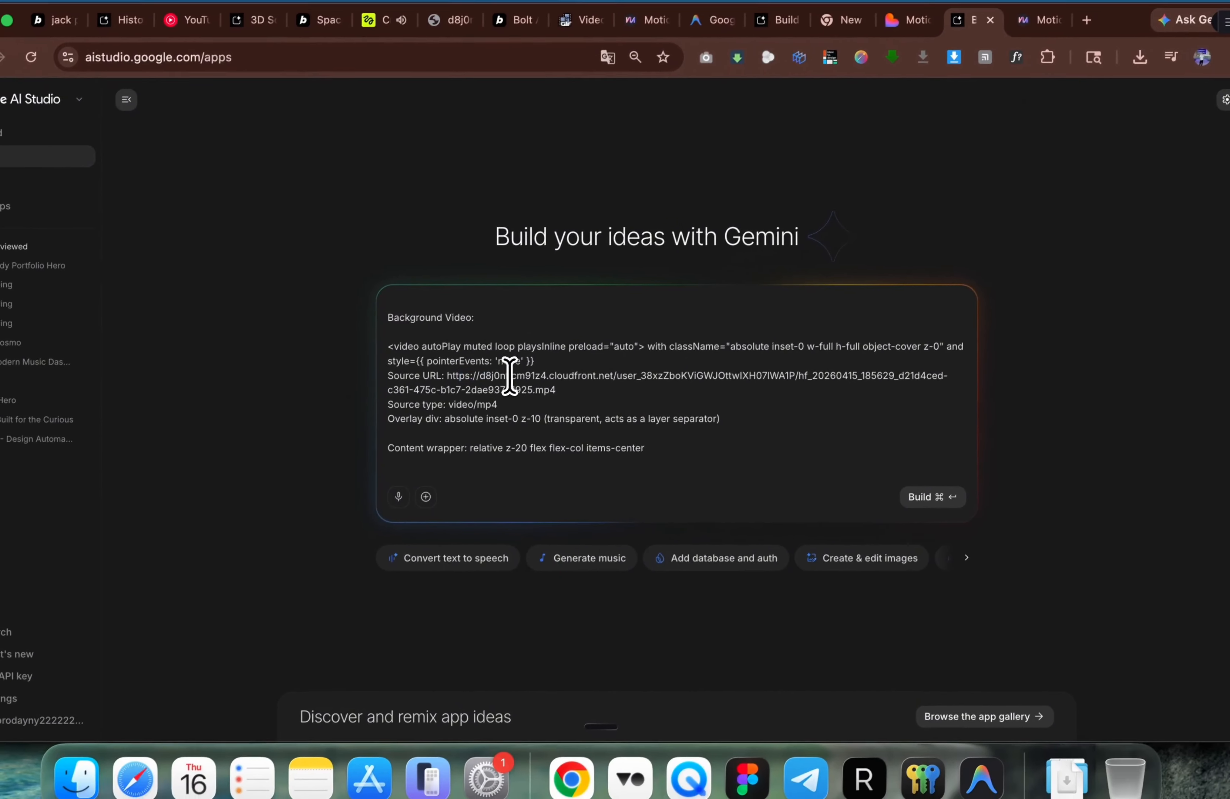
{"action": "left_click_drag", "start_coordinate": [448, 374], "coordinate": [579, 383]}
{"action": "key", "text": "super+v"}
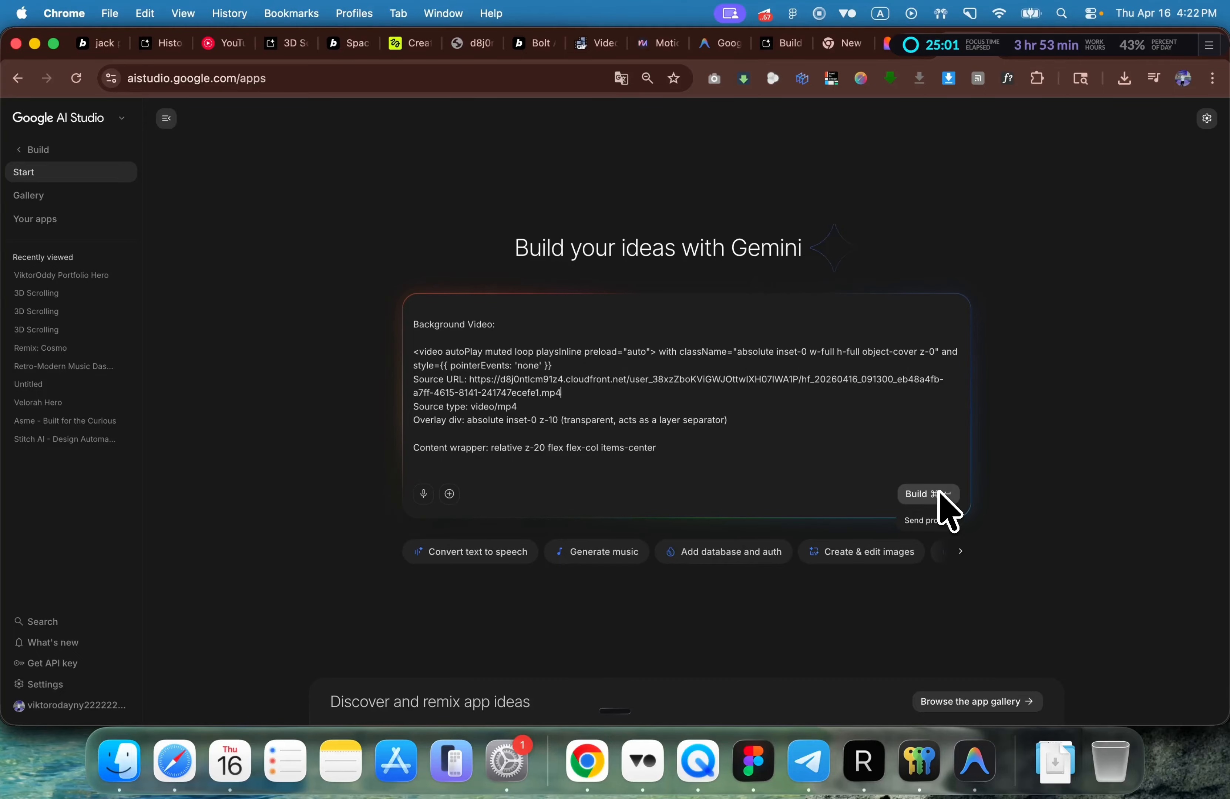
Step: Add an instruction above the prompt asking for dark mode with all text white to suit the dark video, and build the website
{"action": "scroll", "coordinate": [796, 417], "scroll_direction": "up", "scroll_amount": 10}
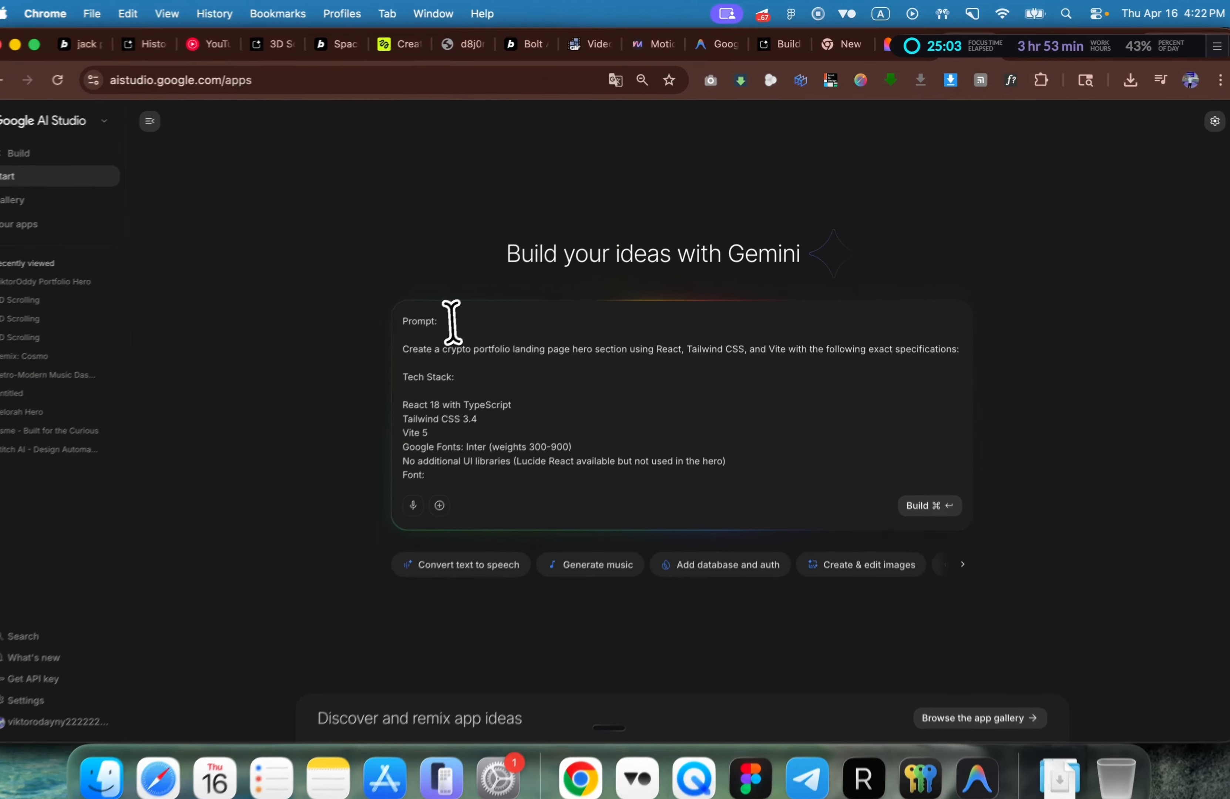
{"action": "left_click", "coordinate": [453, 313]}
{"action": "key", "text": "Up"}
{"action": "key", "text": "Return"}
{"action": "key", "text": "Return"}
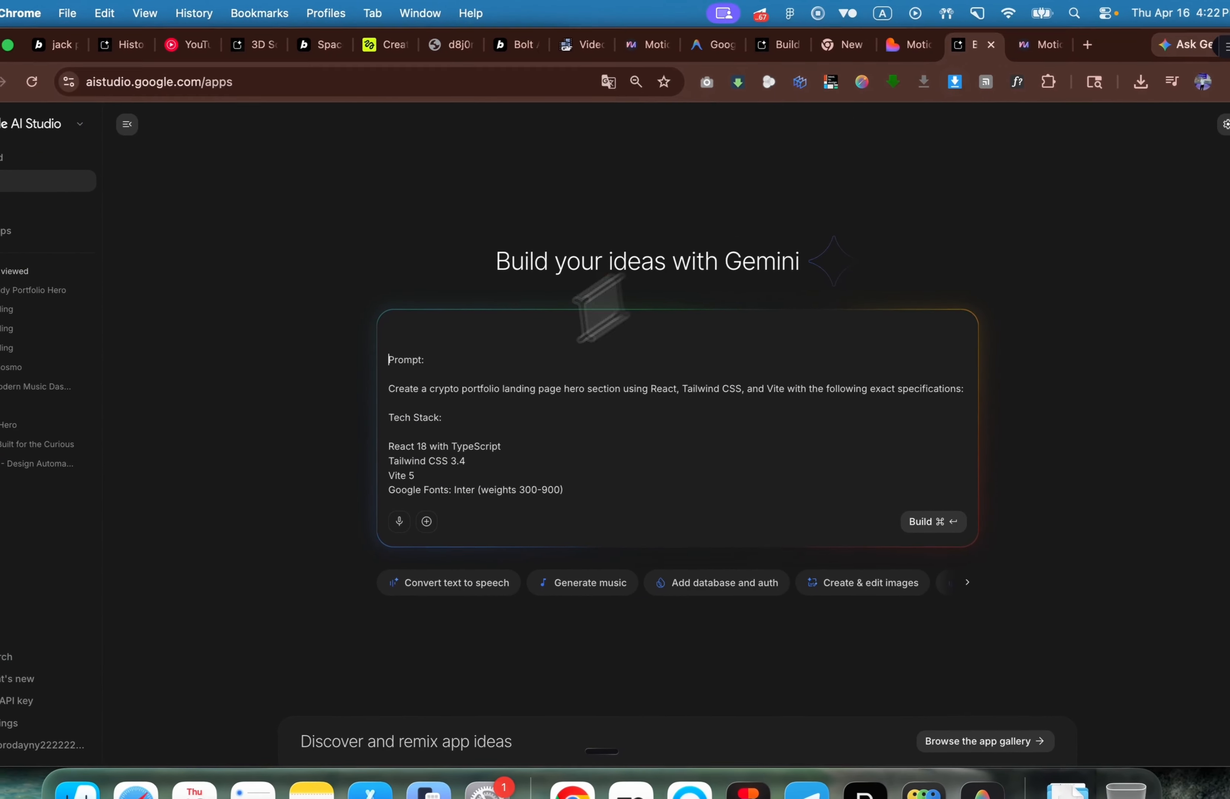
{"action": "left_click", "coordinate": [1043, 44]}
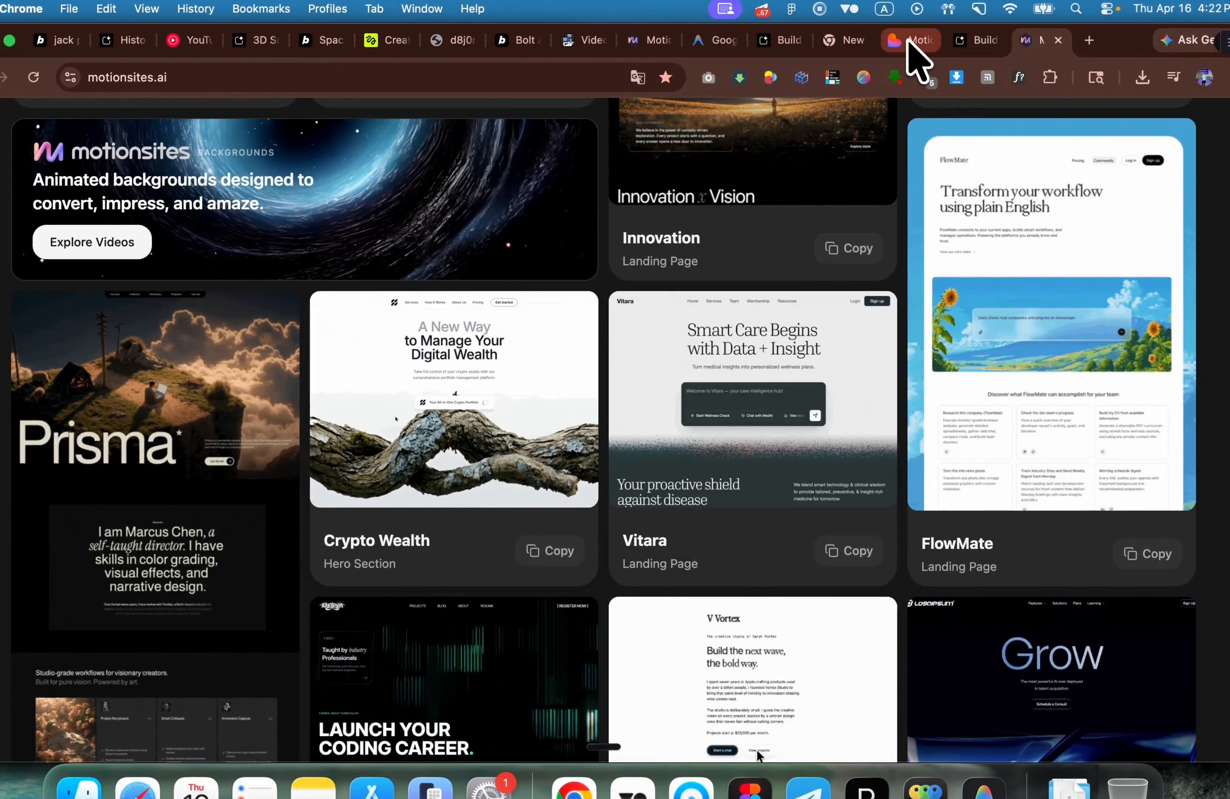
{"action": "left_click", "coordinate": [911, 51]}
{"action": "left_click", "coordinate": [966, 47]}
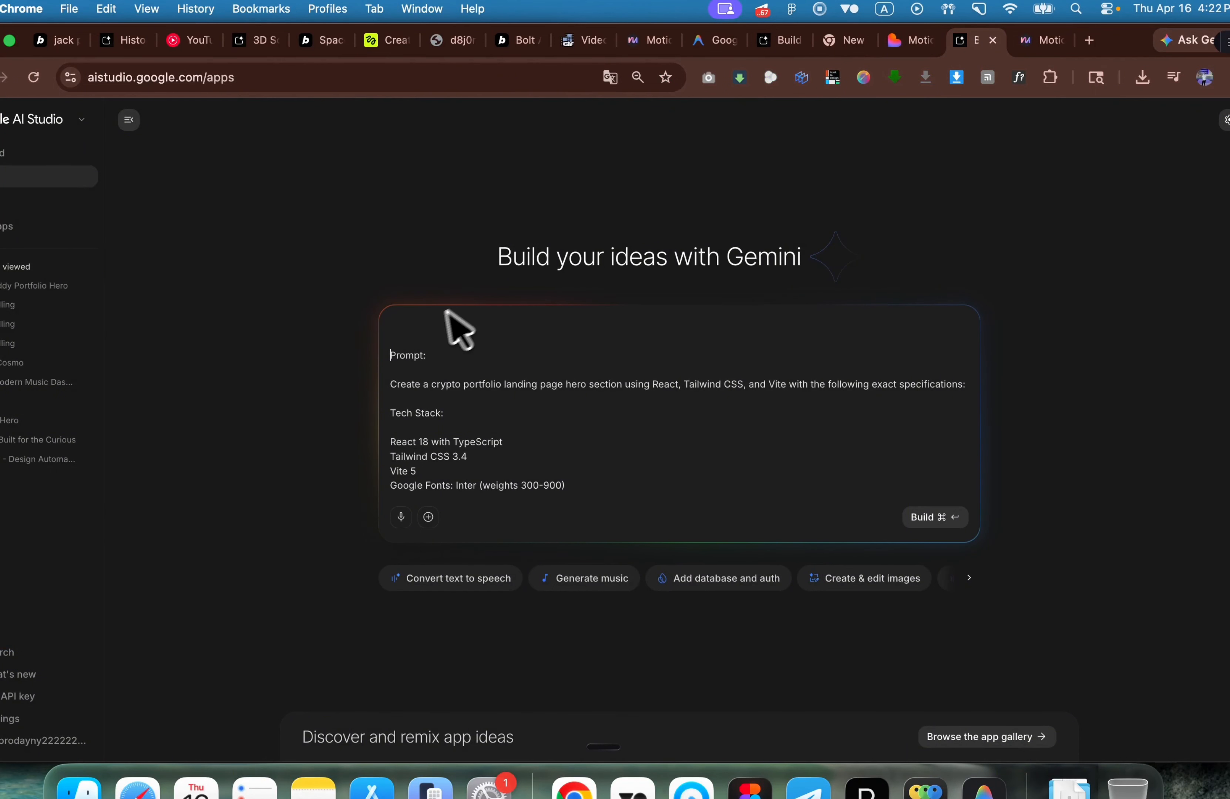
{"action": "left_click", "coordinate": [428, 328]}
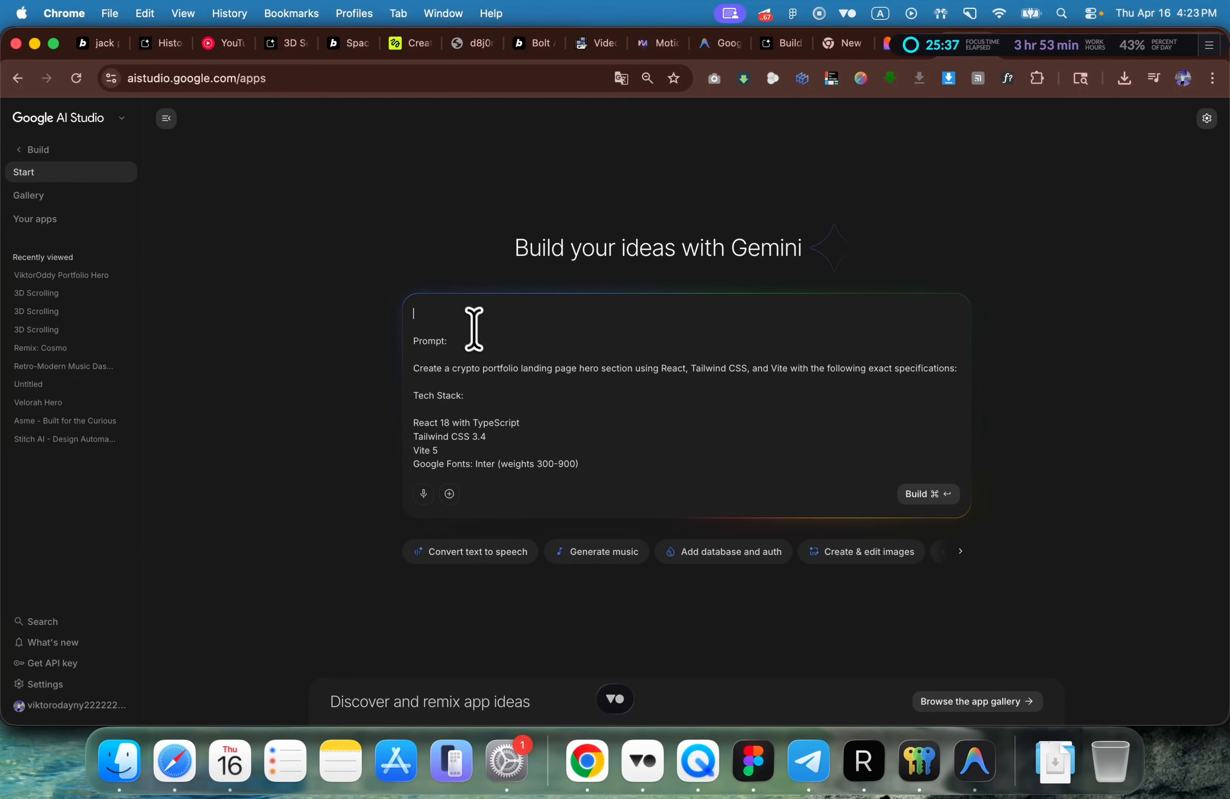
{"action": "type", "text": "Here's the prompt that you should build a website but make sure it is in dark mode. The prompt below explains you to build everything in light mode so the text is black but we need the reverse so all of the text has to be white. This is how it's going to be a dark mode because our video is in dark colors."}
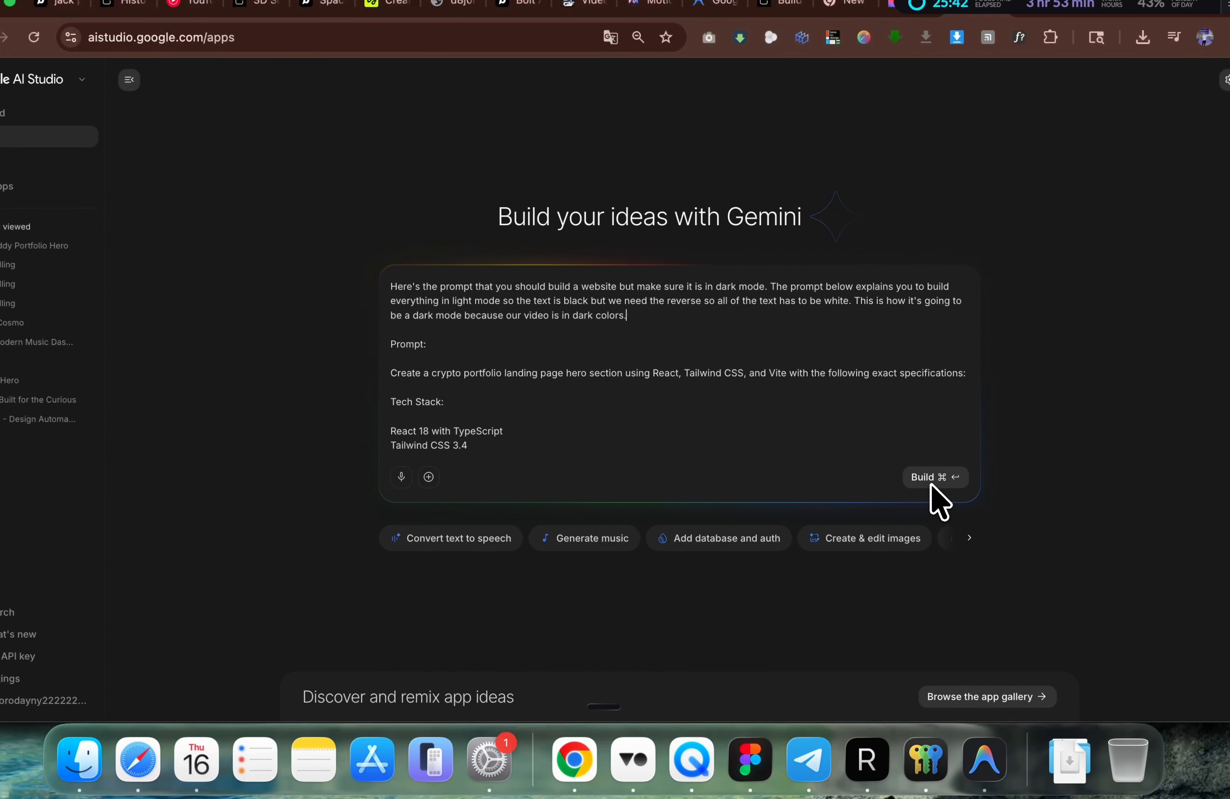
{"action": "left_click", "coordinate": [933, 485]}
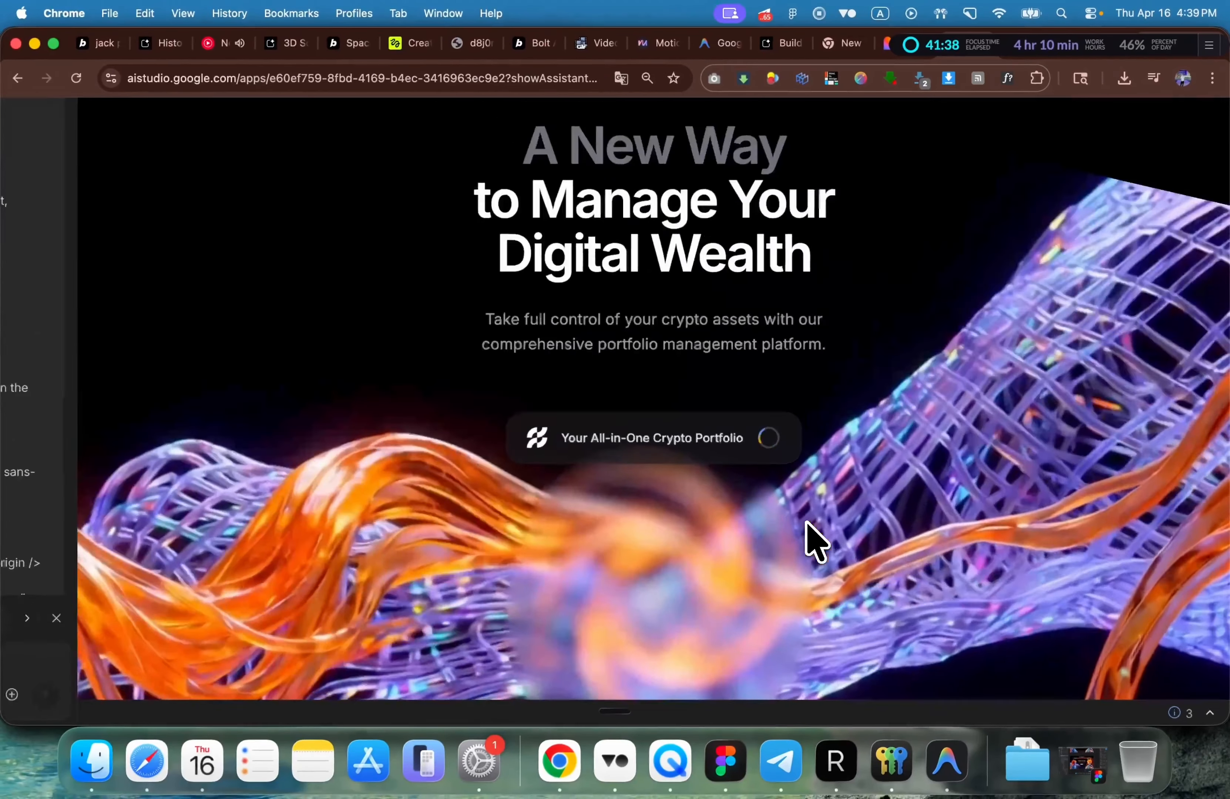
Step: Ask Gemini to add a black-to-transparent overlay from the top of the video and the same effect from its bottom
{"action": "scroll", "coordinate": [807, 522], "scroll_direction": "up", "scroll_amount": 1}
{"action": "scroll", "coordinate": [674, 418], "scroll_direction": "up", "scroll_amount": 5}
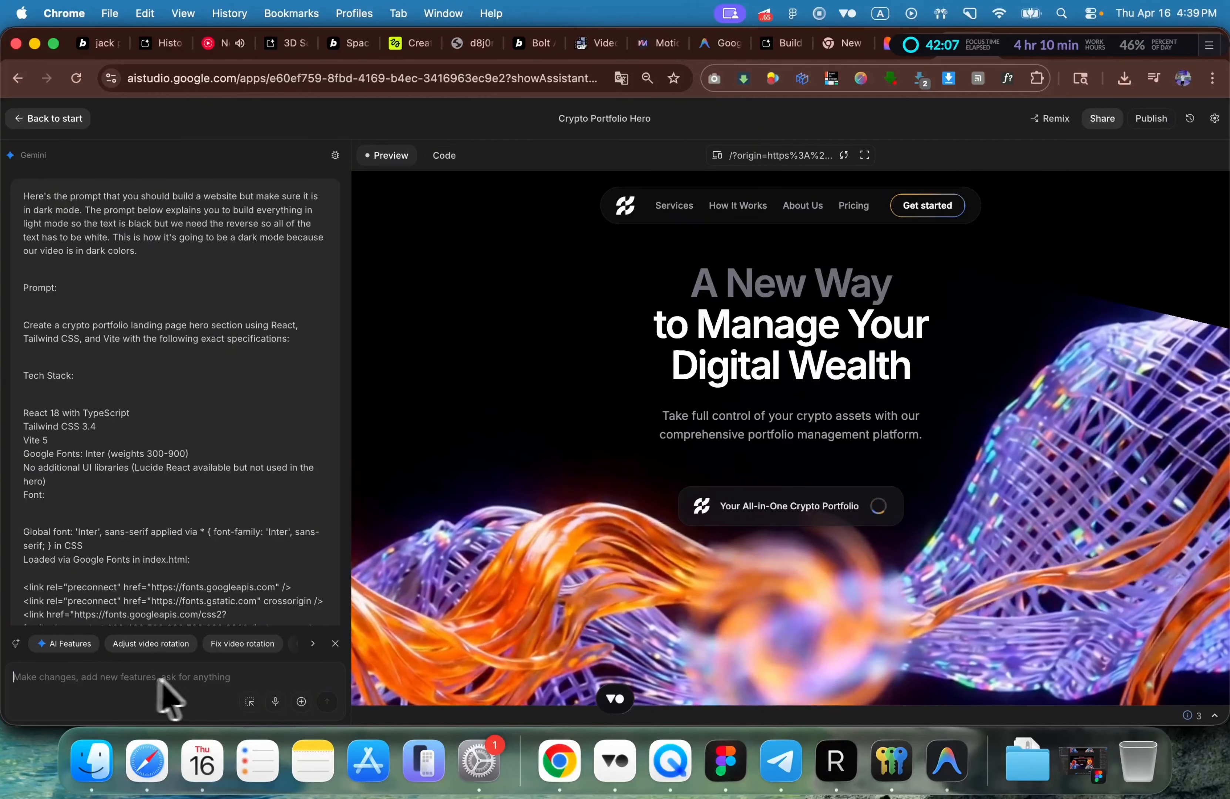
{"action": "type", "text": "Add a black transparency overlay from the top of the video so the transition is more seamless if you know what I mean, from black to fully transparent."}
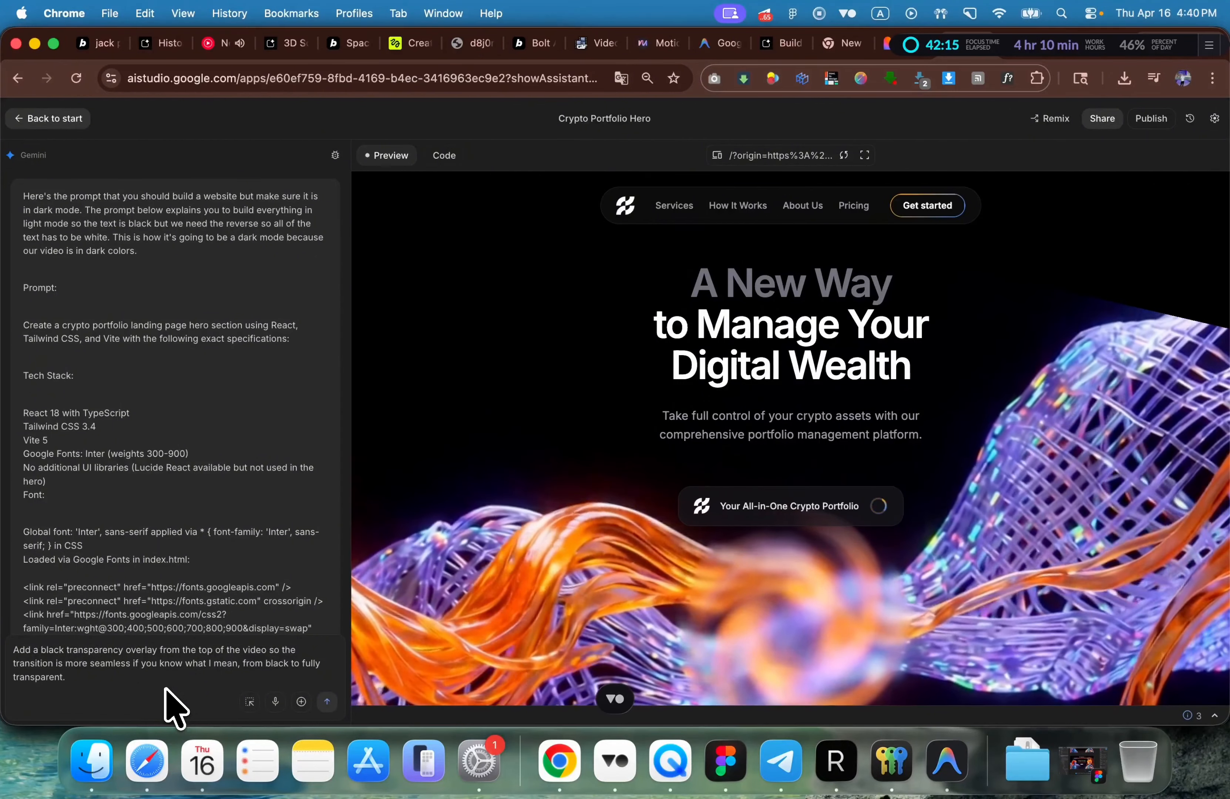
{"action": "type", "text": "I also add that same transparency effect from the bottom of the image."}
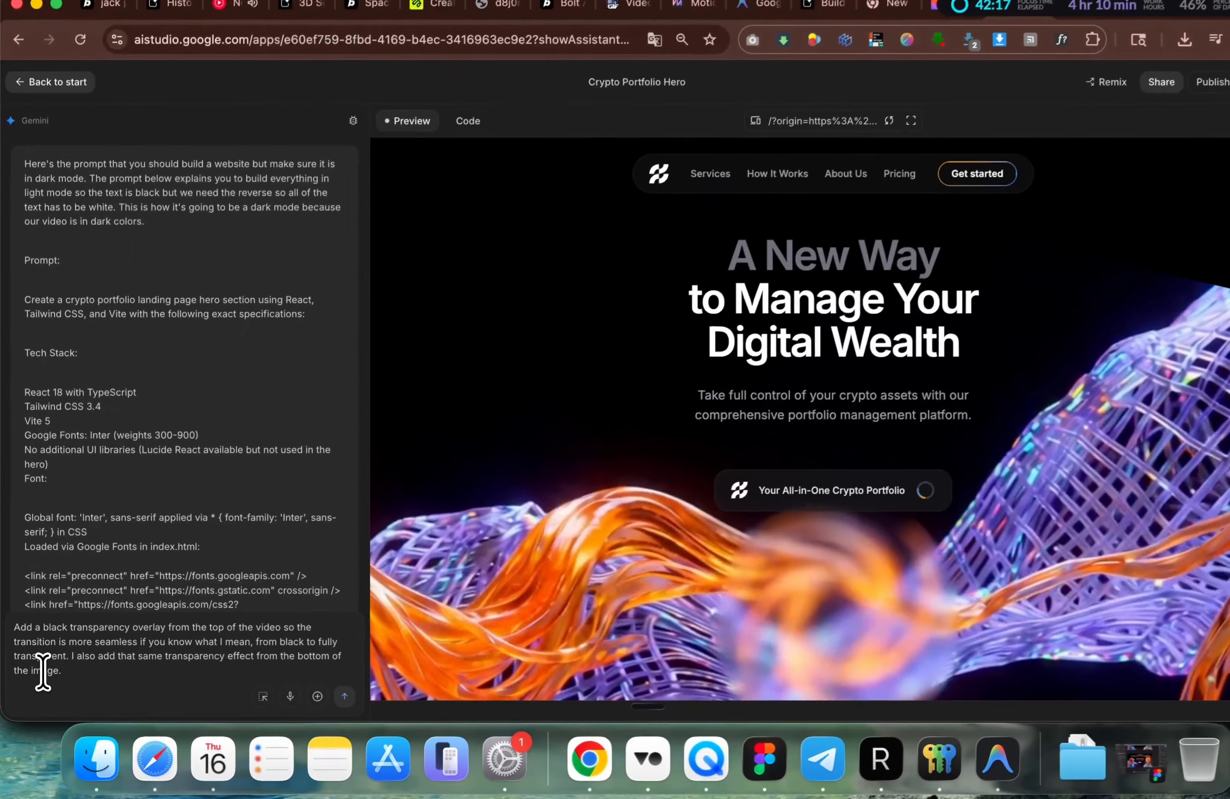
{"action": "double_click", "coordinate": [43, 677]}
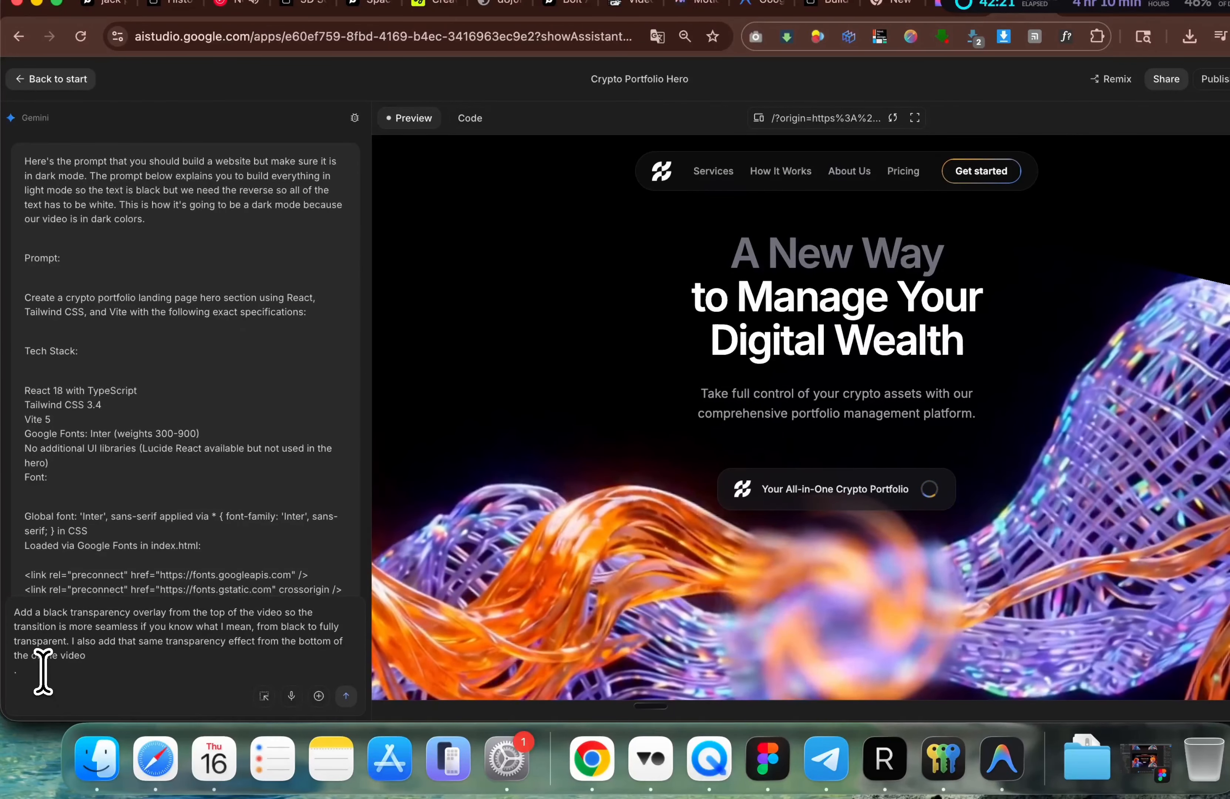
{"action": "left_click", "coordinate": [346, 697]}
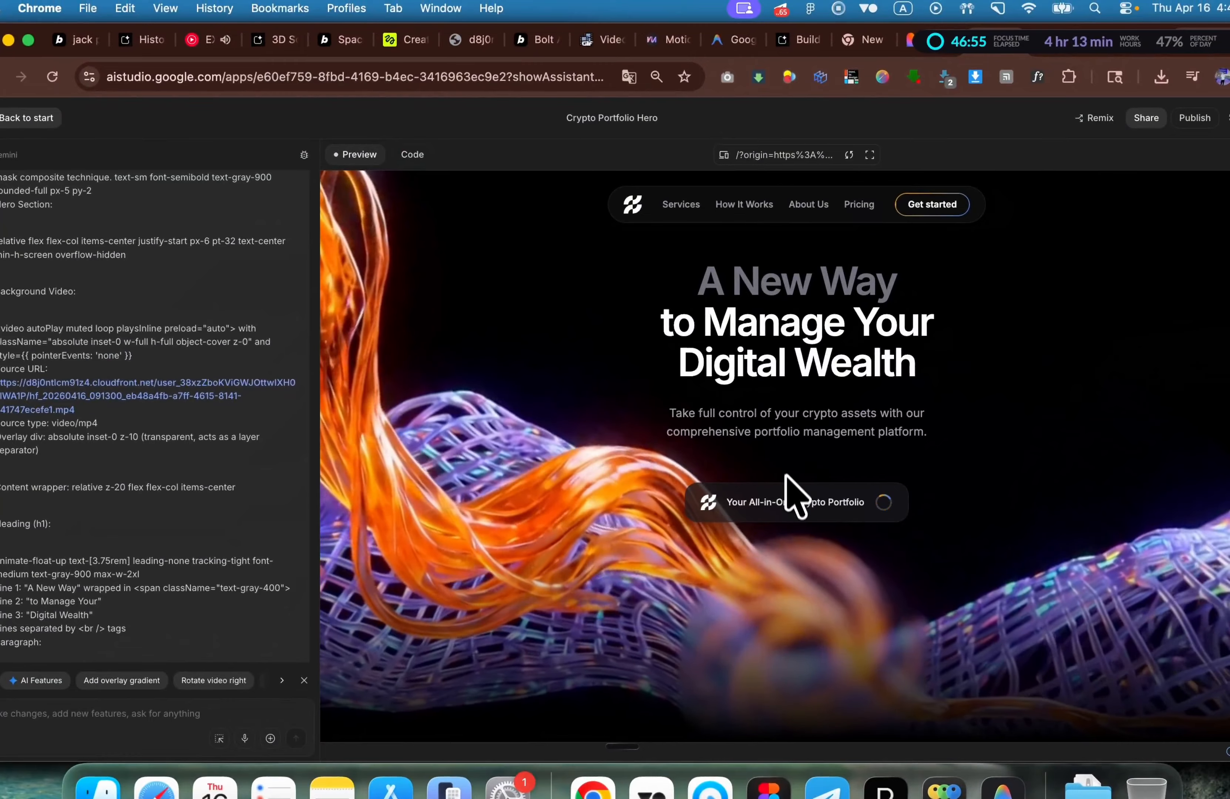
Step: Open the Landbook website design gallery at land-book.com in a new tab
{"action": "scroll", "coordinate": [272, 425], "scroll_direction": "down", "scroll_amount": 5}
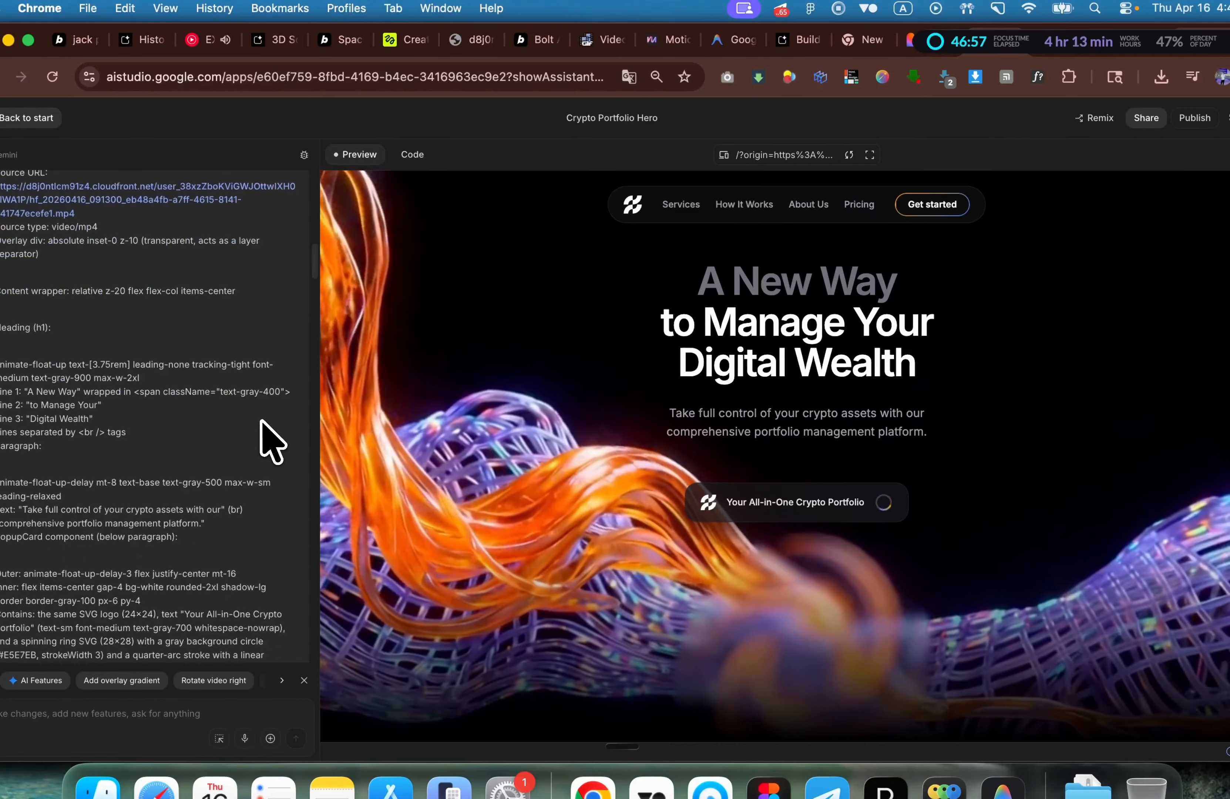
{"action": "scroll", "coordinate": [264, 430], "scroll_direction": "down", "scroll_amount": 4}
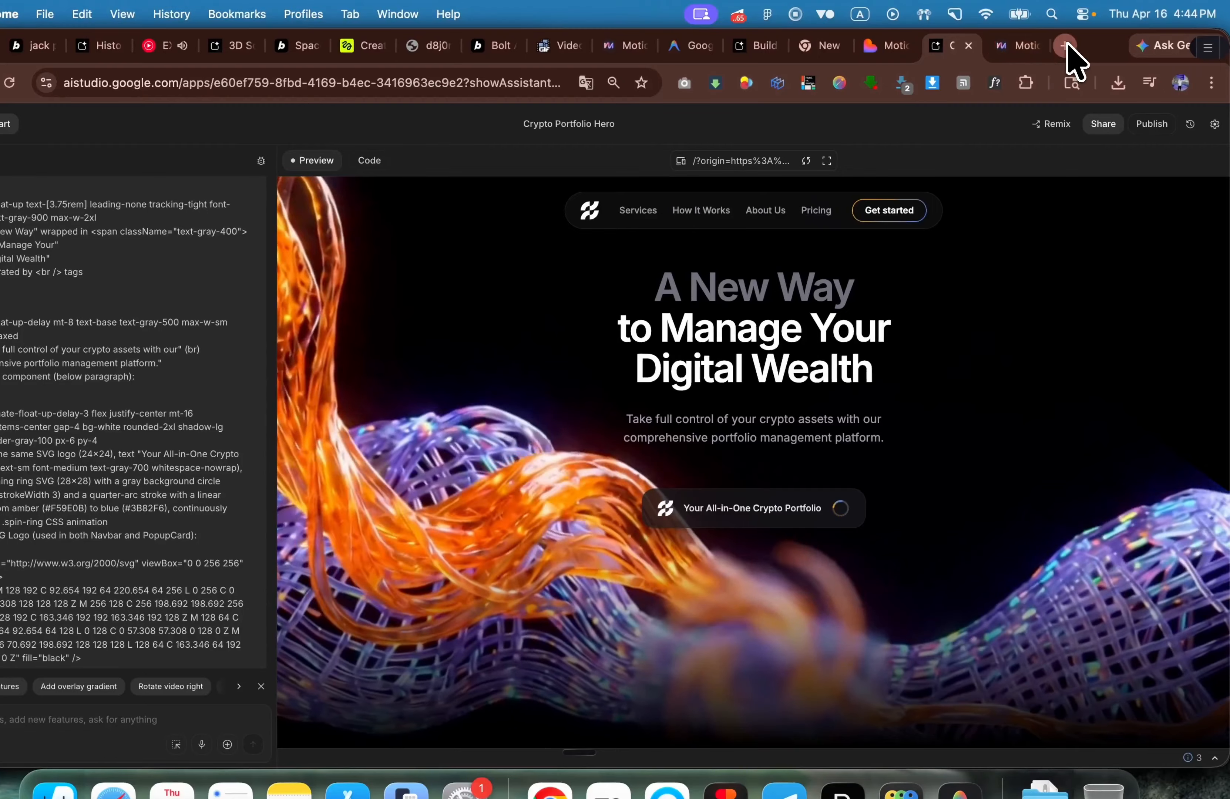
{"action": "left_click", "coordinate": [1065, 46]}
{"action": "type", "text": "la"}
{"action": "key", "text": "Return"}
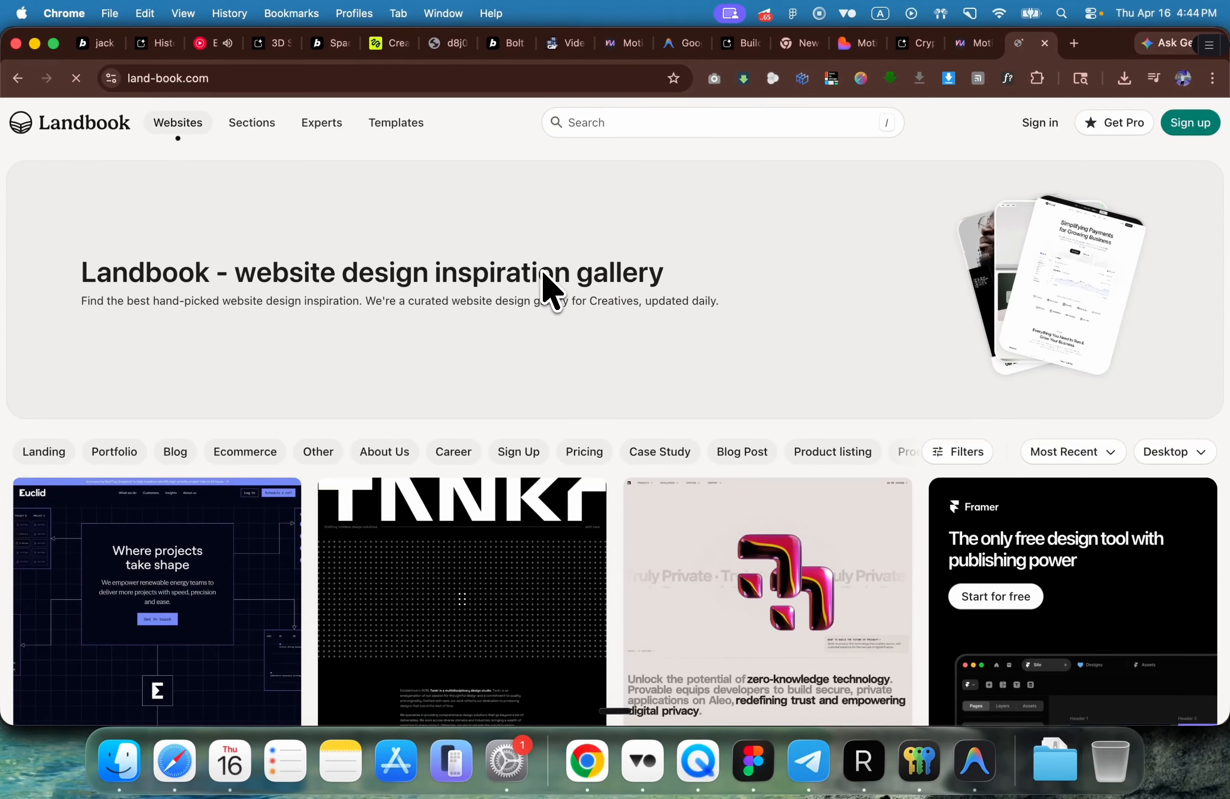
Step: Browse the Landbook gallery, visit the Euclid Power website, and open that design's detail page on Landbook
{"action": "scroll", "coordinate": [571, 322], "scroll_direction": "down", "scroll_amount": 10}
{"action": "scroll", "coordinate": [592, 374], "scroll_direction": "up", "scroll_amount": 10}
{"action": "scroll", "coordinate": [589, 441], "scroll_direction": "down", "scroll_amount": 2}
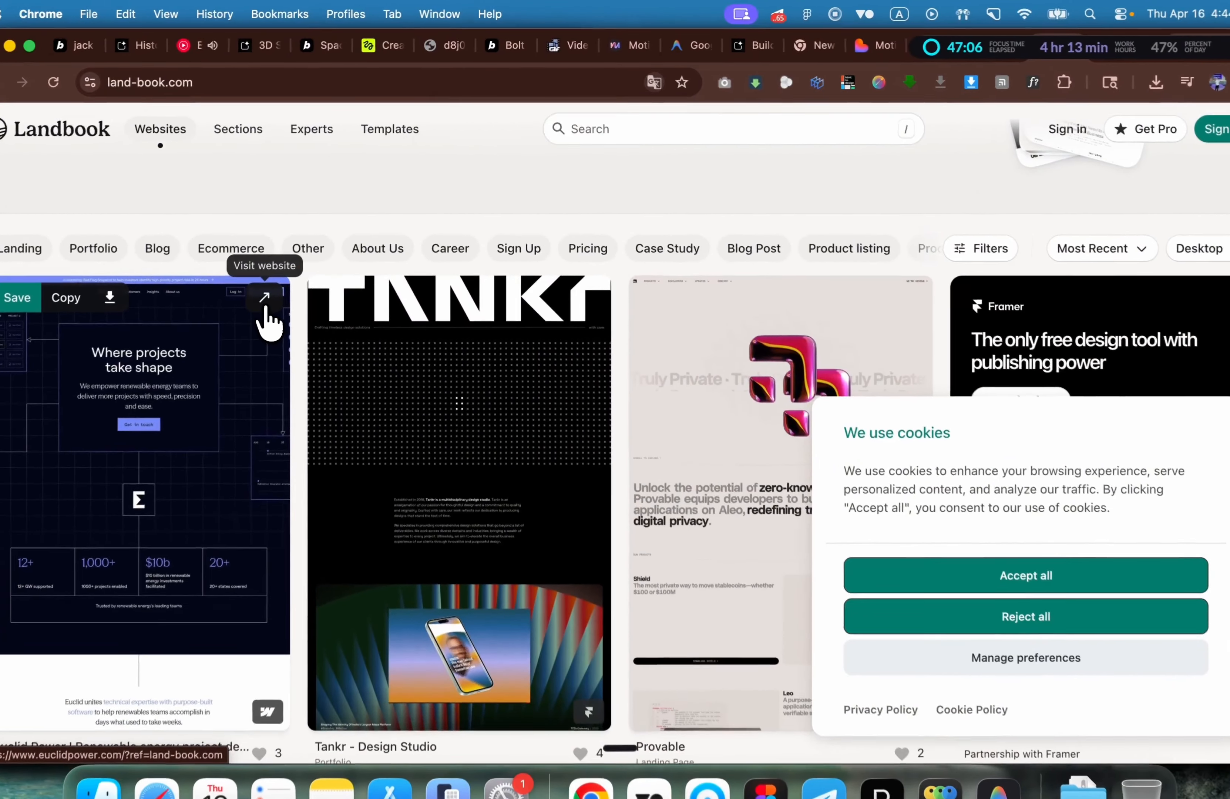
{"action": "left_click", "coordinate": [277, 290]}
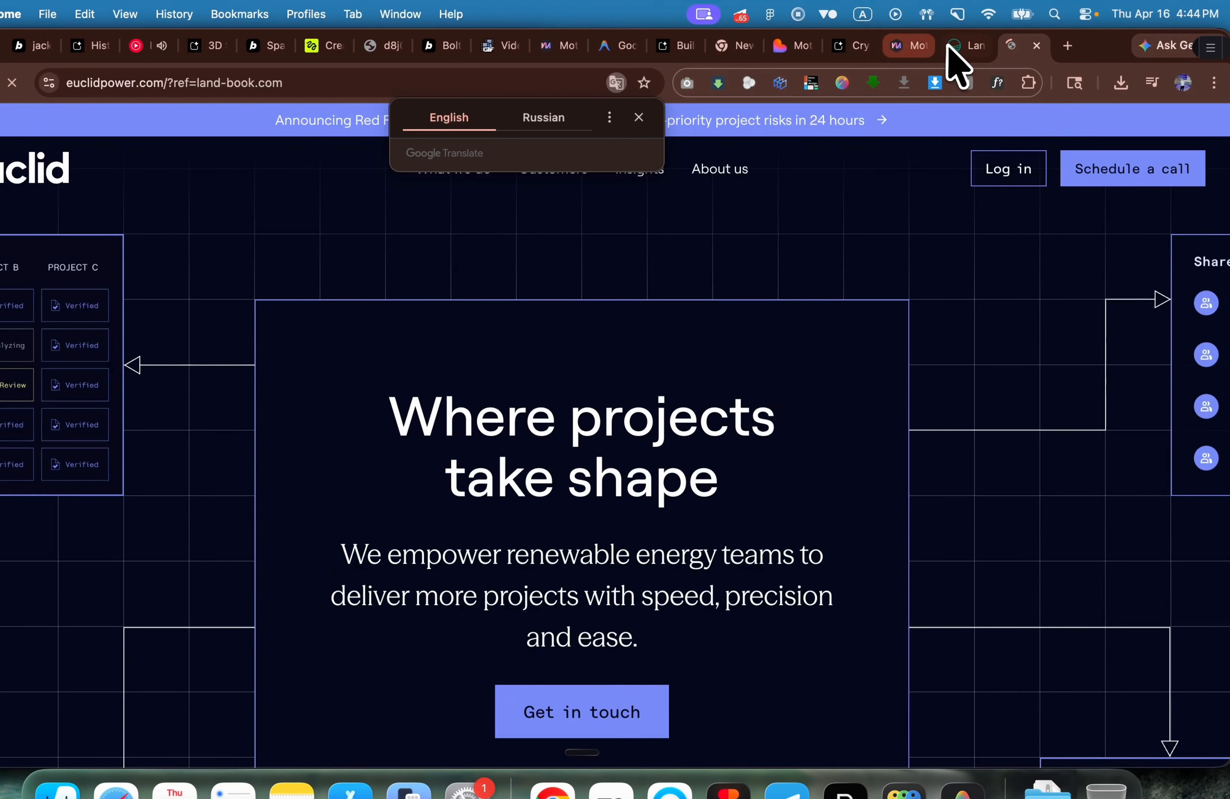
{"action": "left_click", "coordinate": [960, 46]}
{"action": "left_click", "coordinate": [222, 388]}
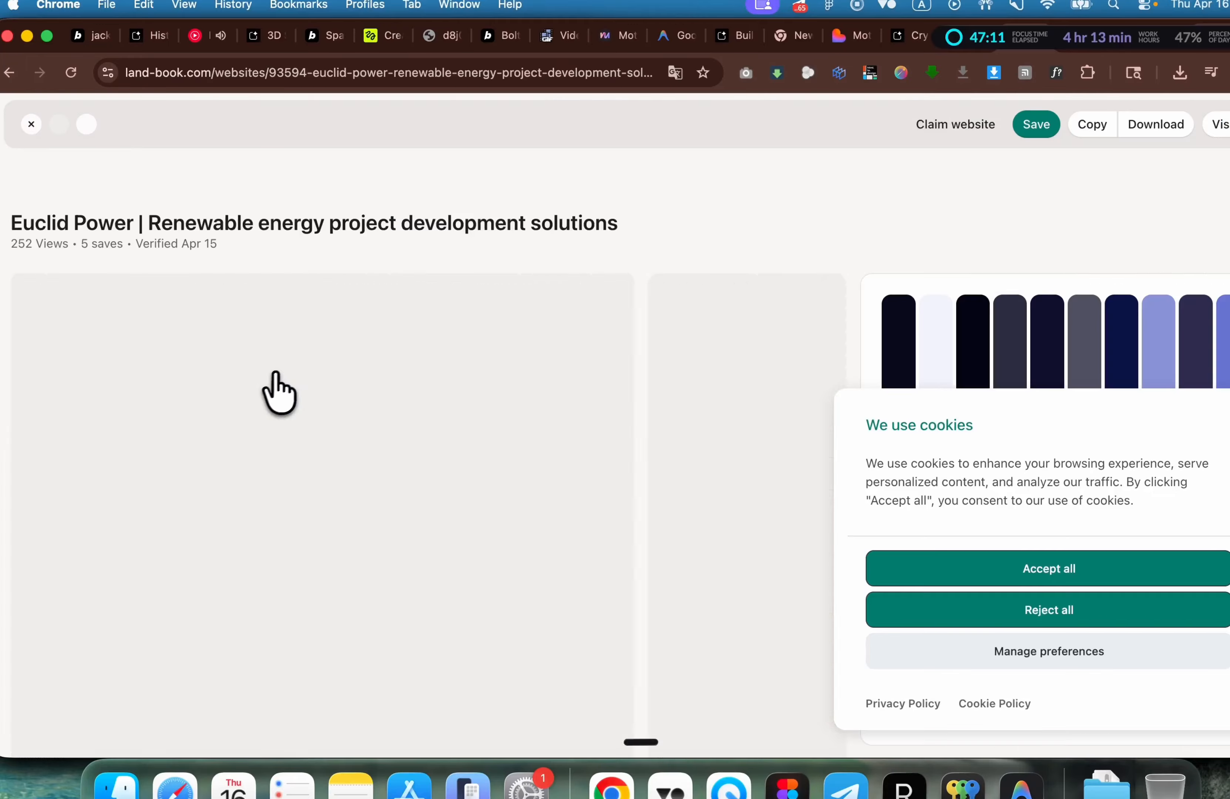
Step: Look through the full Euclid Power page design and capture a screenshot of its hero and statistics area
{"action": "scroll", "coordinate": [281, 369], "scroll_direction": "down", "scroll_amount": 8}
{"action": "scroll", "coordinate": [287, 387], "scroll_direction": "down", "scroll_amount": 20}
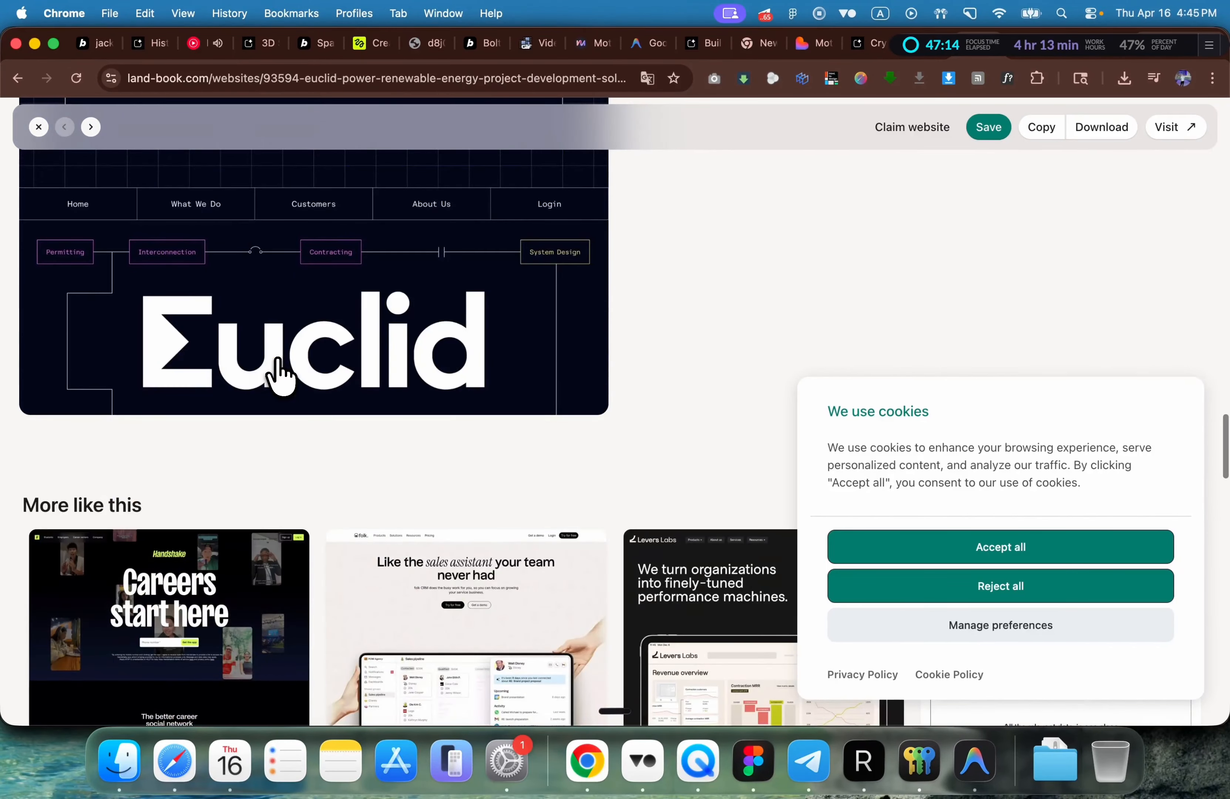
{"action": "key", "text": "super+minus"}
{"action": "key", "text": "super+minus"}
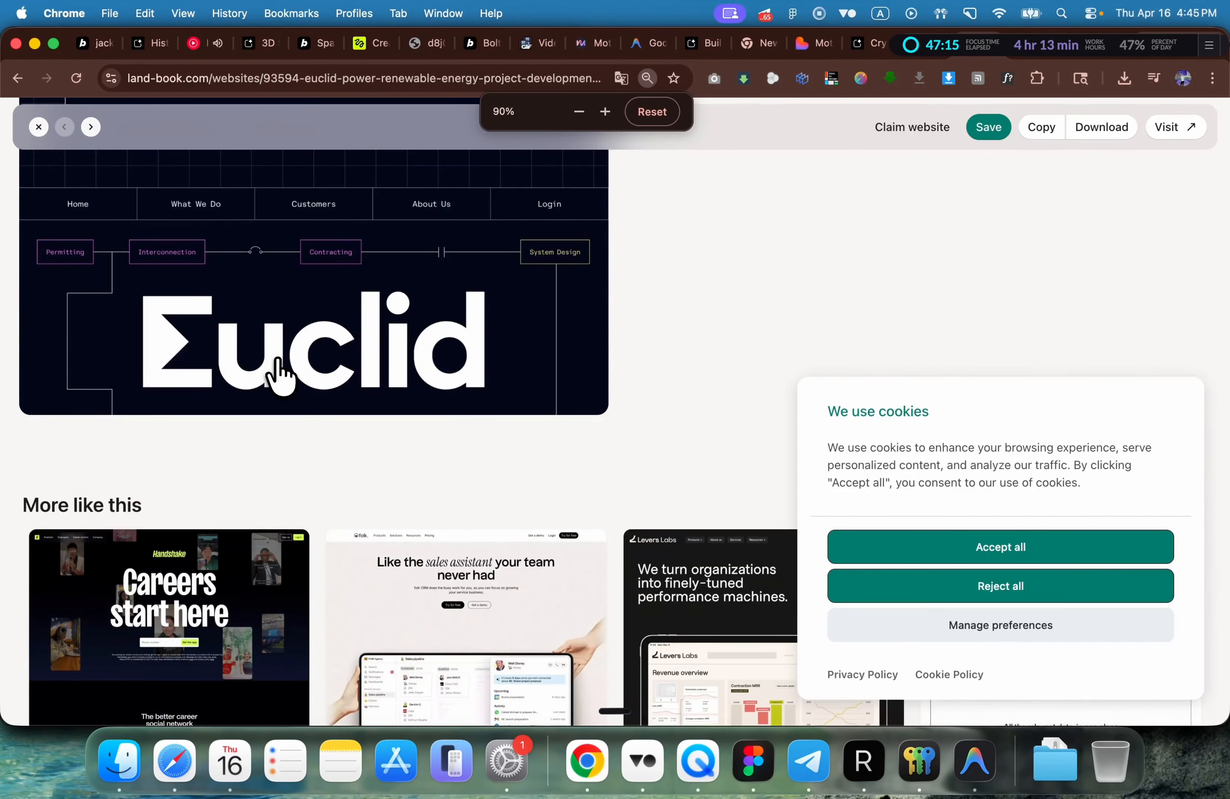
{"action": "scroll", "coordinate": [279, 363], "scroll_direction": "up", "scroll_amount": 20}
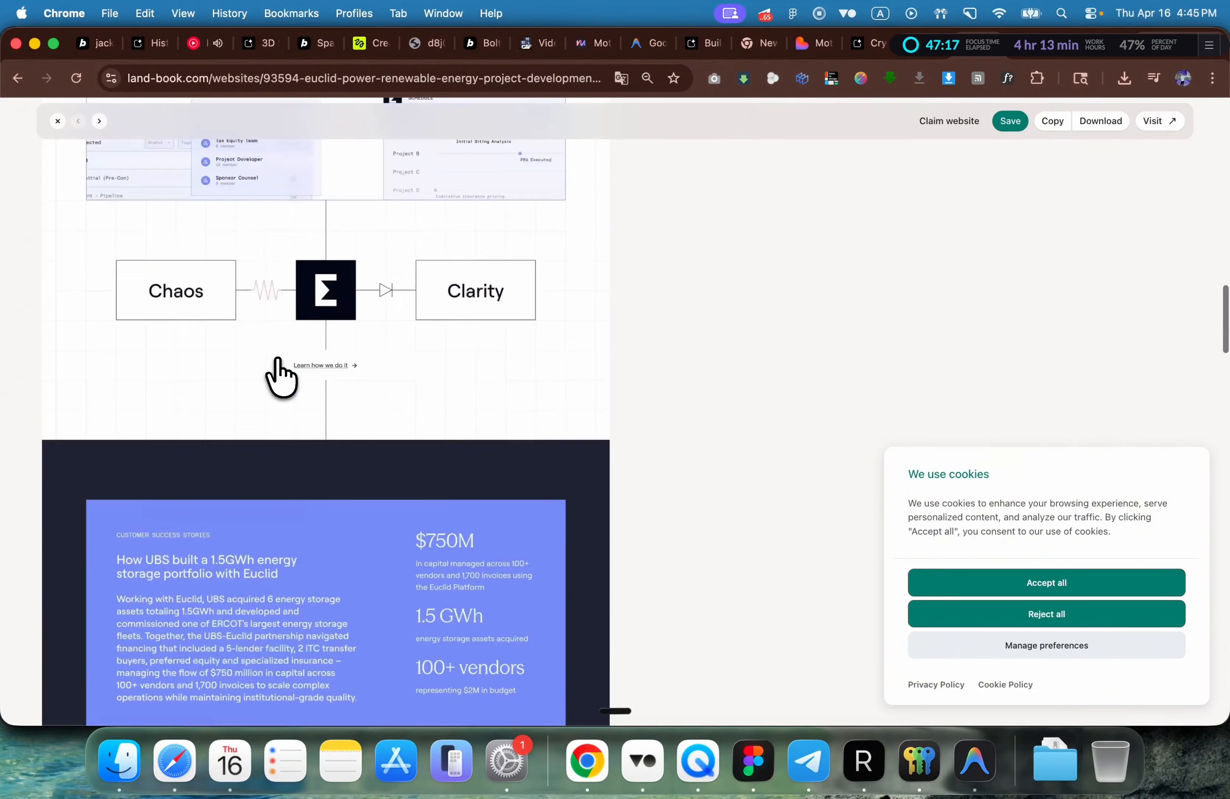
{"action": "scroll", "coordinate": [293, 332], "scroll_direction": "up", "scroll_amount": 10}
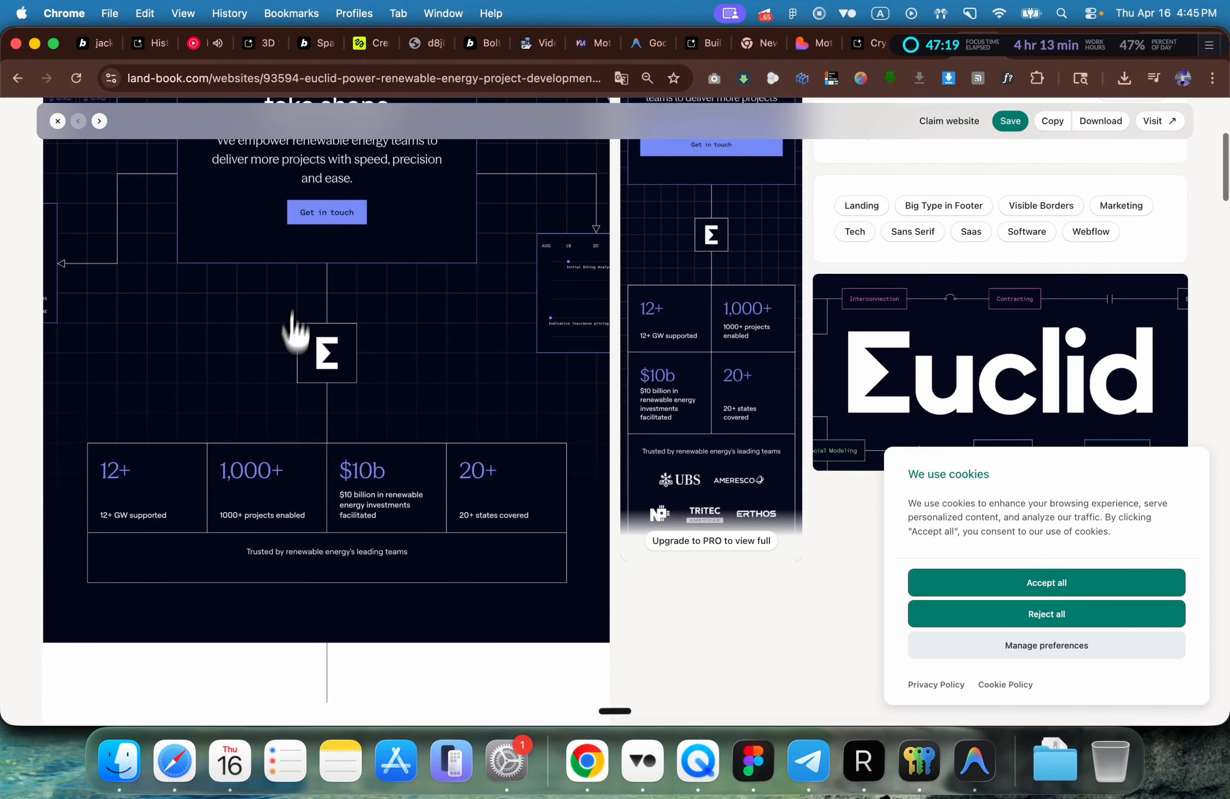
{"action": "scroll", "coordinate": [303, 240], "scroll_direction": "down", "scroll_amount": 5}
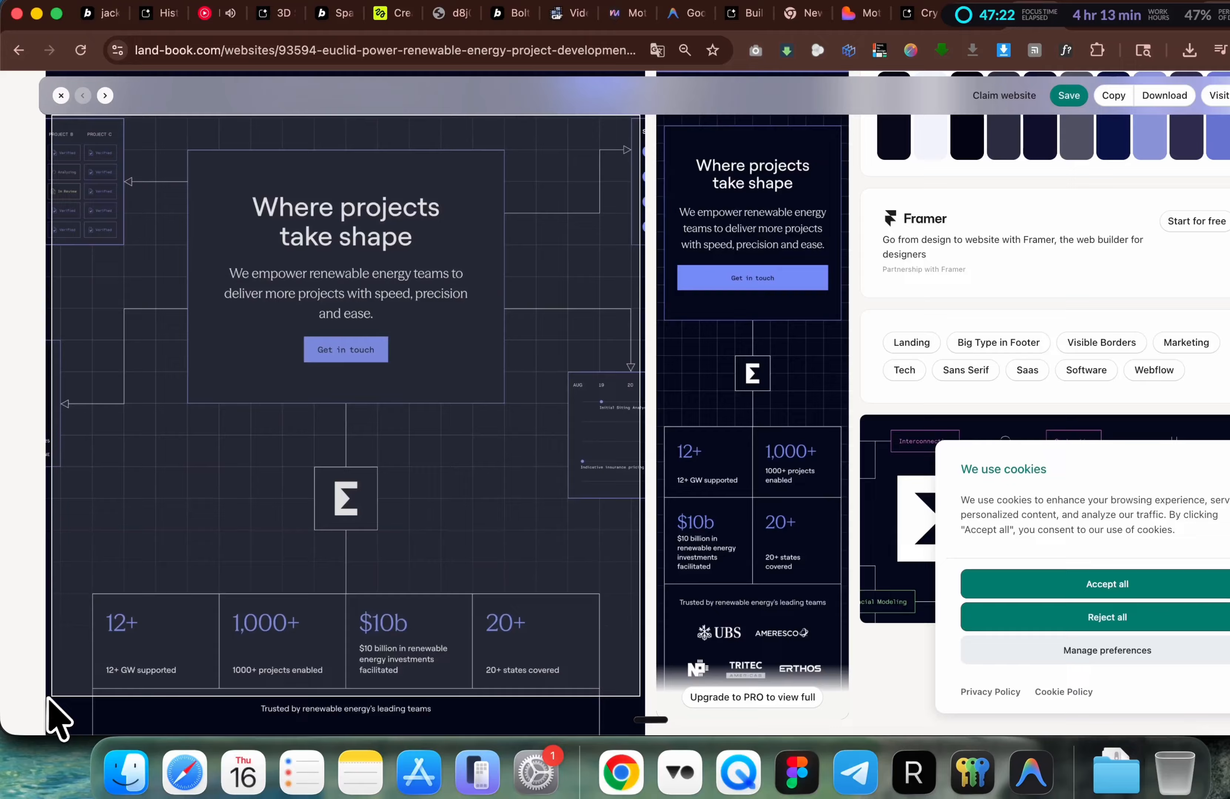
{"action": "left_click_drag", "start_coordinate": [47, 698], "coordinate": [55, 730]}
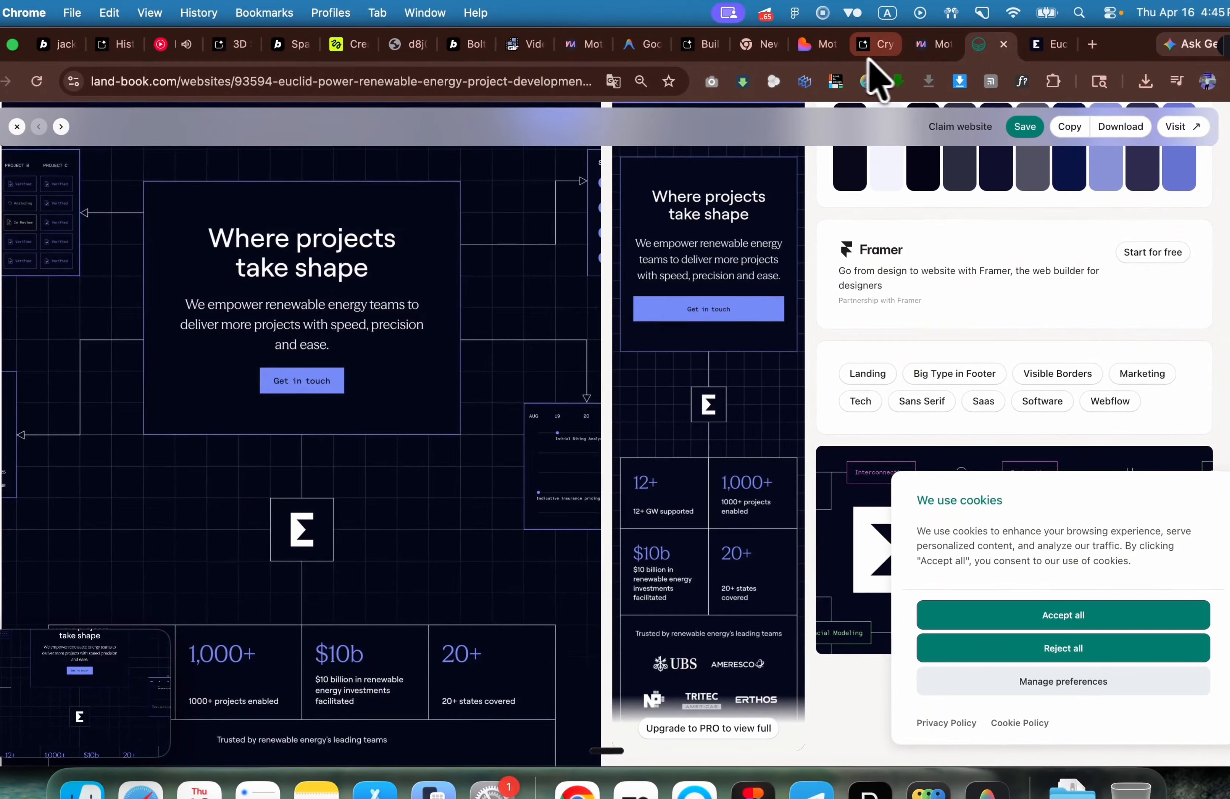
Step: Switch back to the Crypto Portfolio Hero app in Google AI Studio and attach the captured layout screenshot to the Gemini chat
{"action": "left_click", "coordinate": [877, 45]}
{"action": "mouse_move", "coordinate": [87, 692]}
{"action": "left_click_drag", "start_coordinate": [122, 651], "coordinate": [238, 685]}
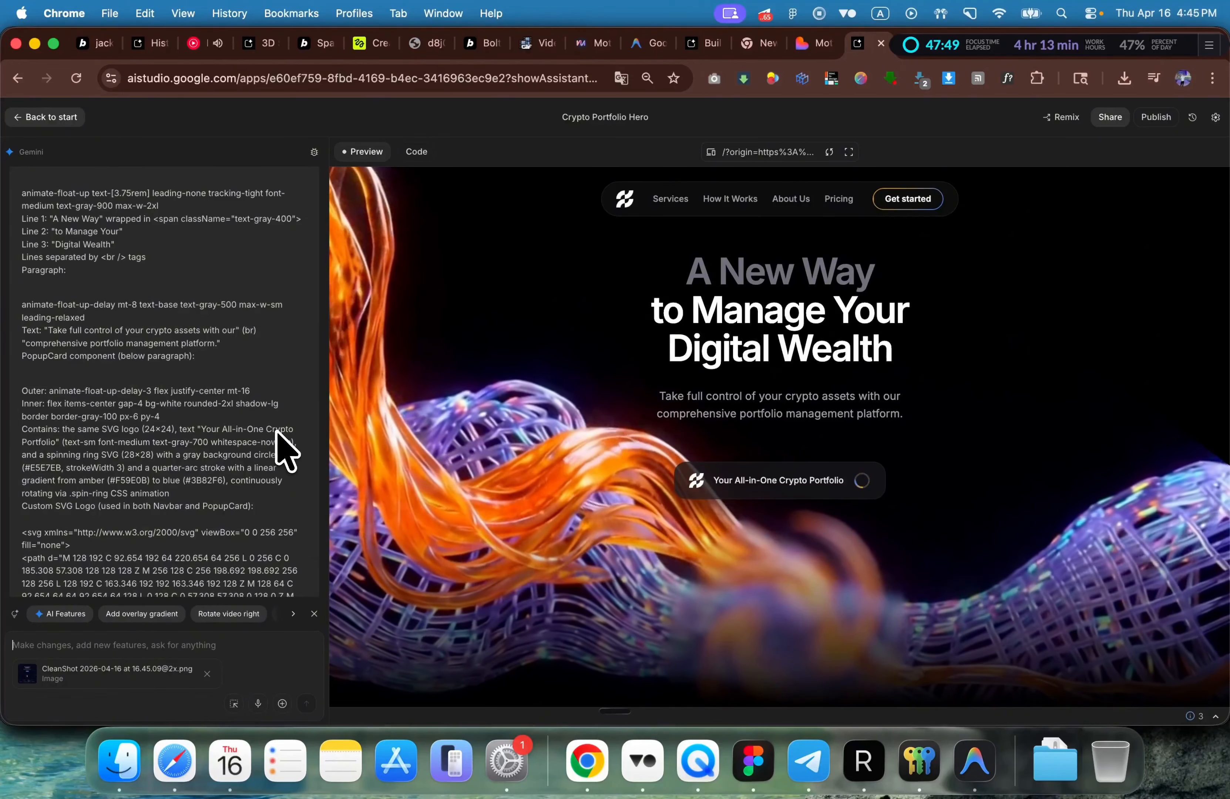
Step: Ask Gemini to build around four to five sections using the screenshot's layout only as inspiration and keeping the hero section's styles
{"action": "key", "text": "shift+Return"}
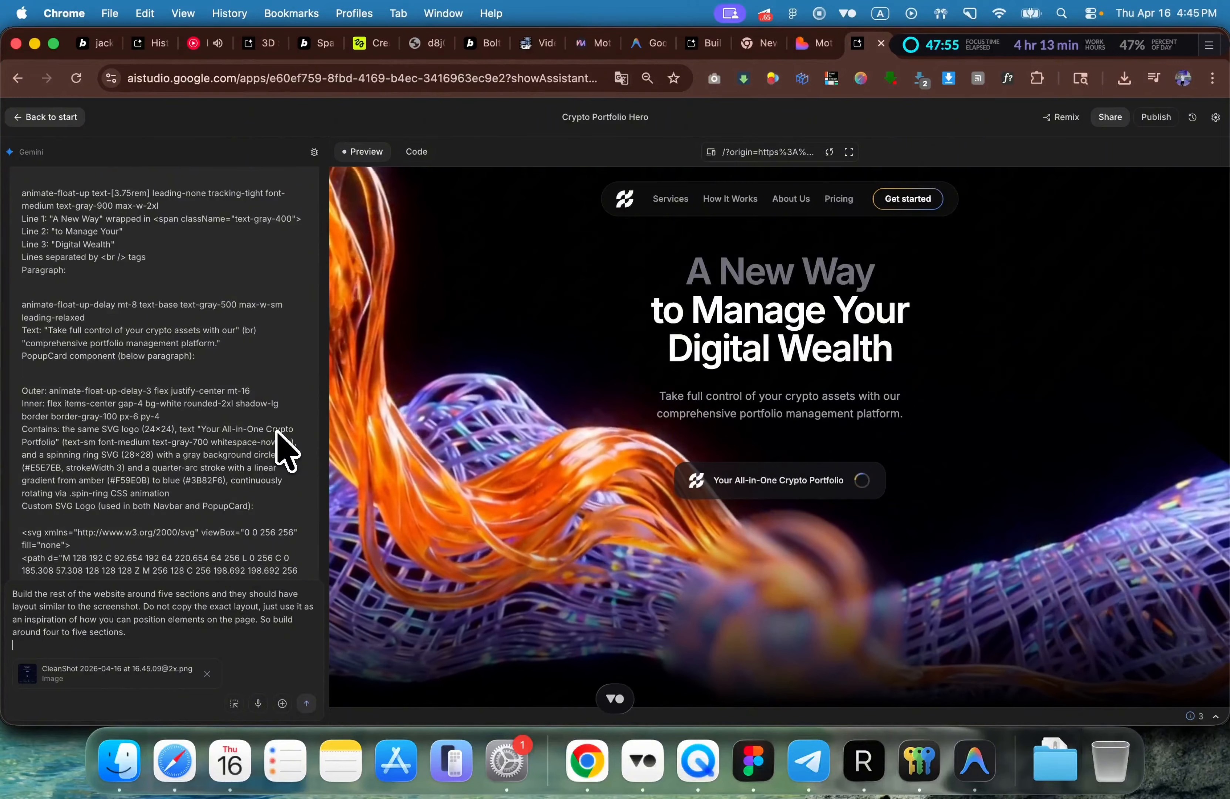
{"action": "key", "text": "shift+Return"}
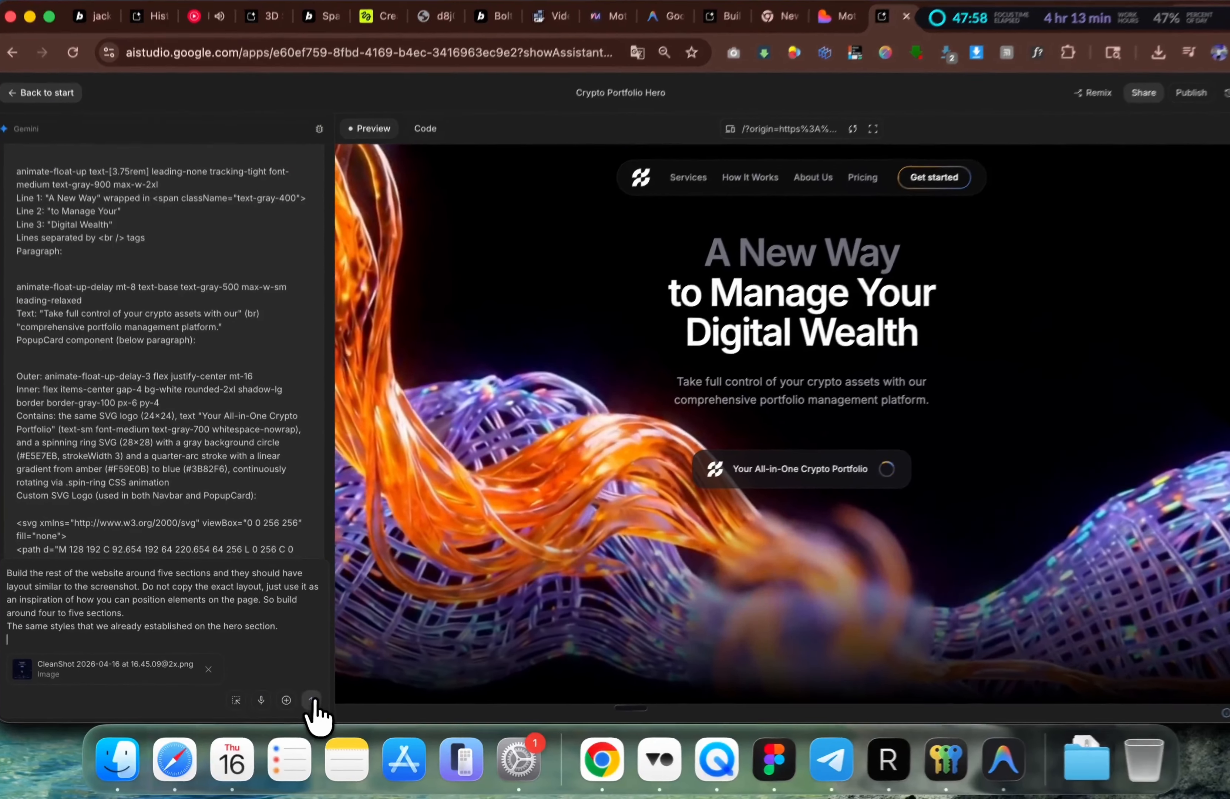
{"action": "left_click", "coordinate": [306, 703]}
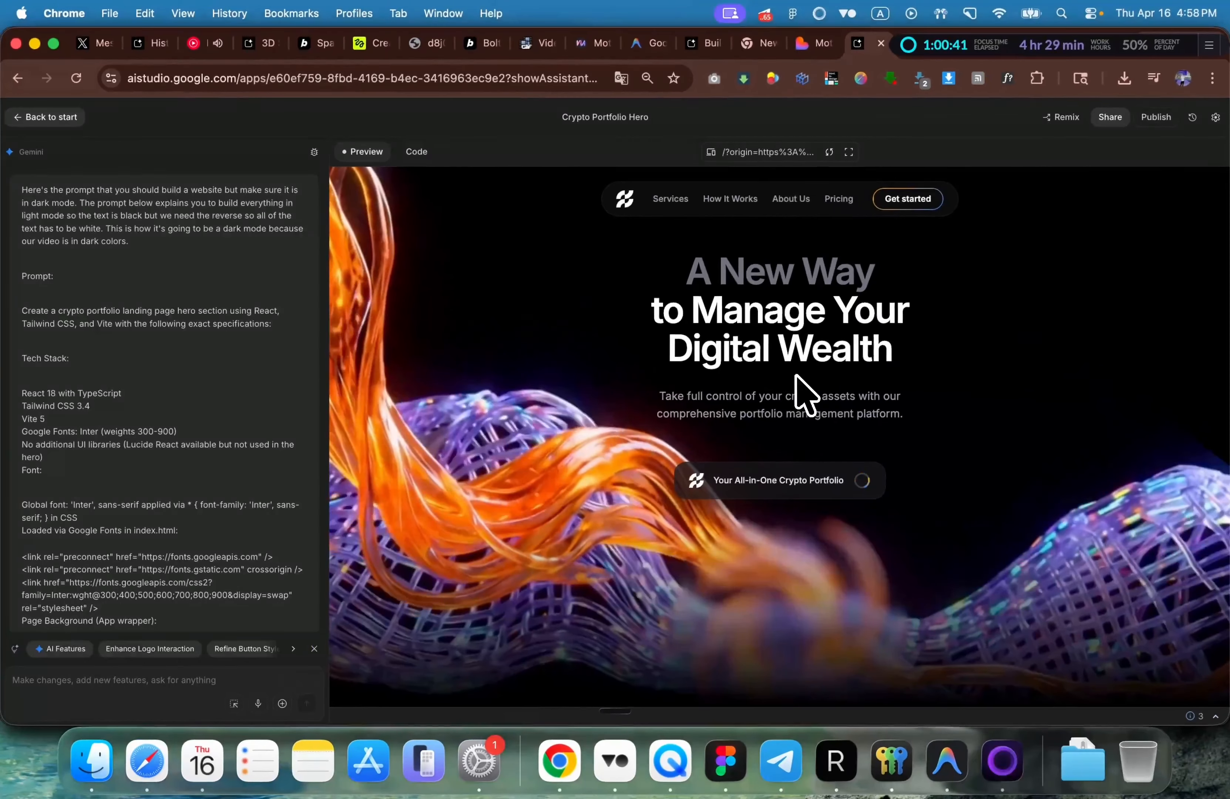
Step: Look through the generated sections of the crypto site preview, from the hero and statistics down to the closing call to action
{"action": "scroll", "coordinate": [830, 357], "scroll_direction": "down", "scroll_amount": 5}
{"action": "scroll", "coordinate": [795, 382], "scroll_direction": "down", "scroll_amount": 1}
{"action": "scroll", "coordinate": [789, 366], "scroll_direction": "up", "scroll_amount": 1}
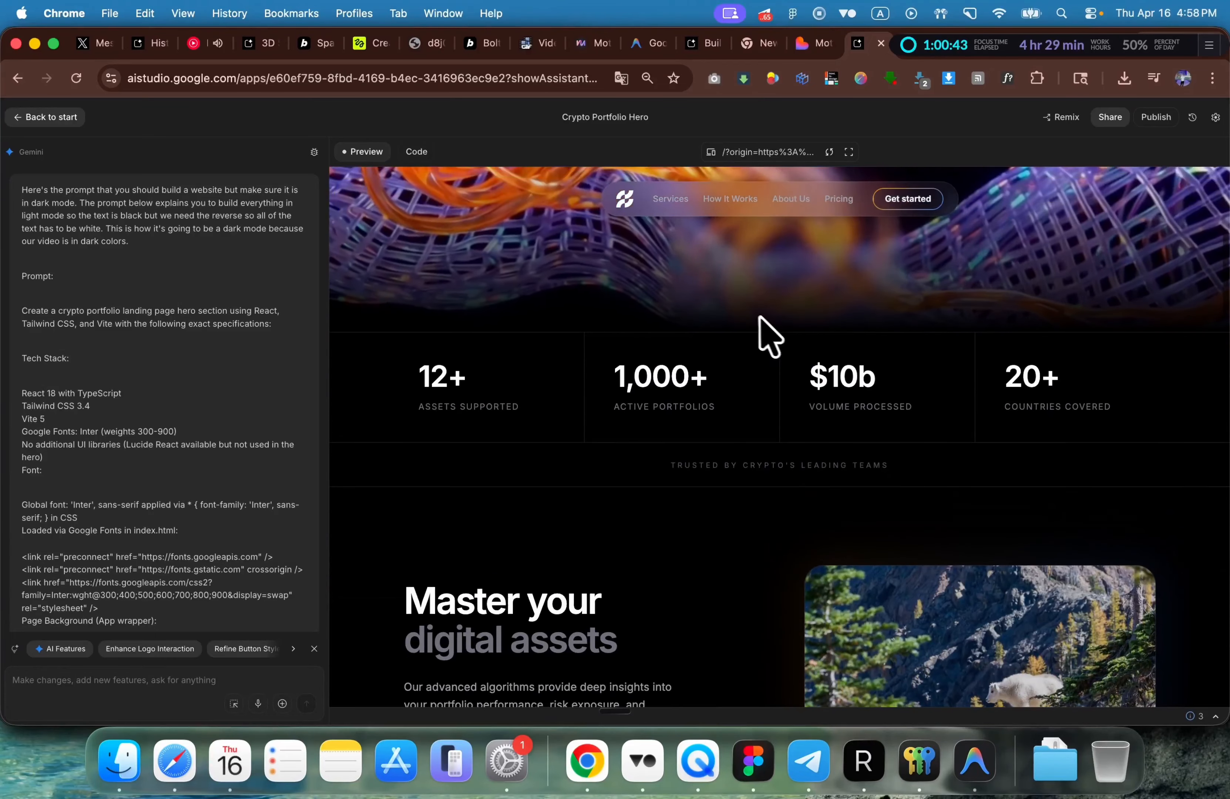
{"action": "scroll", "coordinate": [755, 441], "scroll_direction": "down", "scroll_amount": 5}
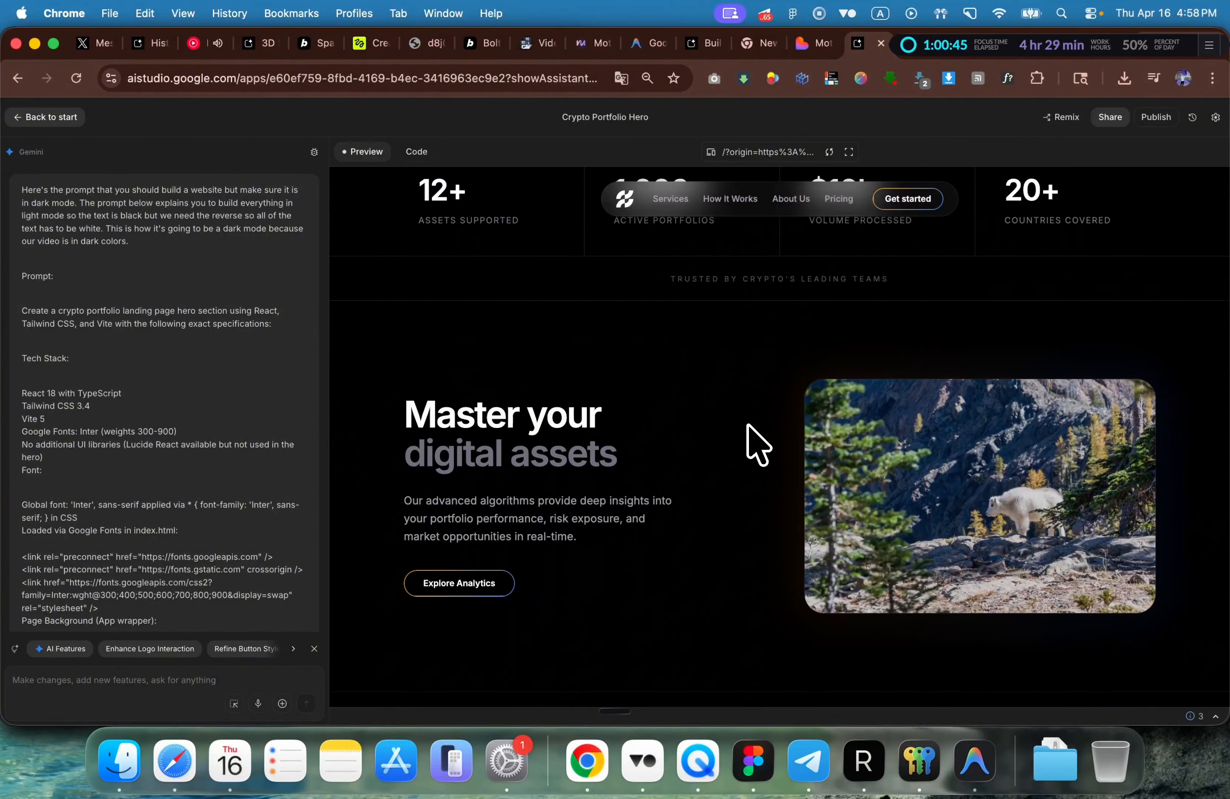
{"action": "scroll", "coordinate": [851, 425], "scroll_direction": "down", "scroll_amount": 3}
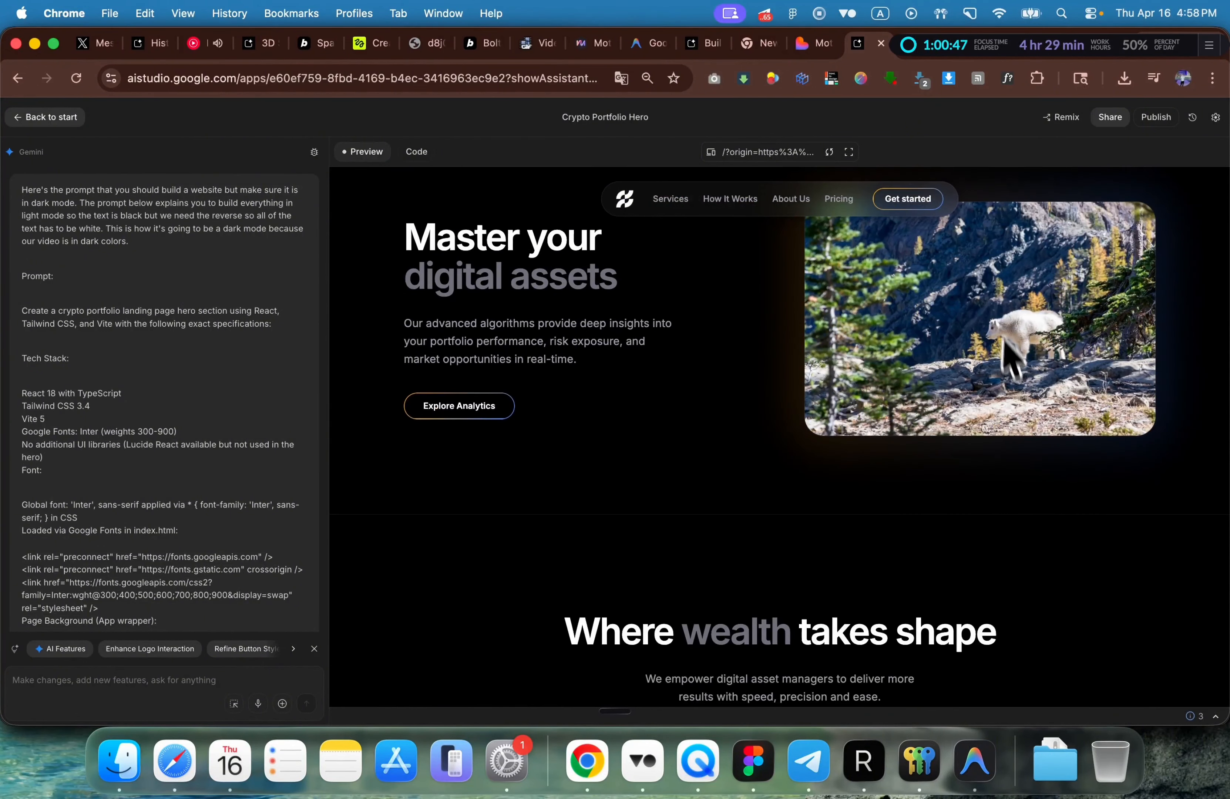
{"action": "scroll", "coordinate": [1030, 428], "scroll_direction": "down", "scroll_amount": 5}
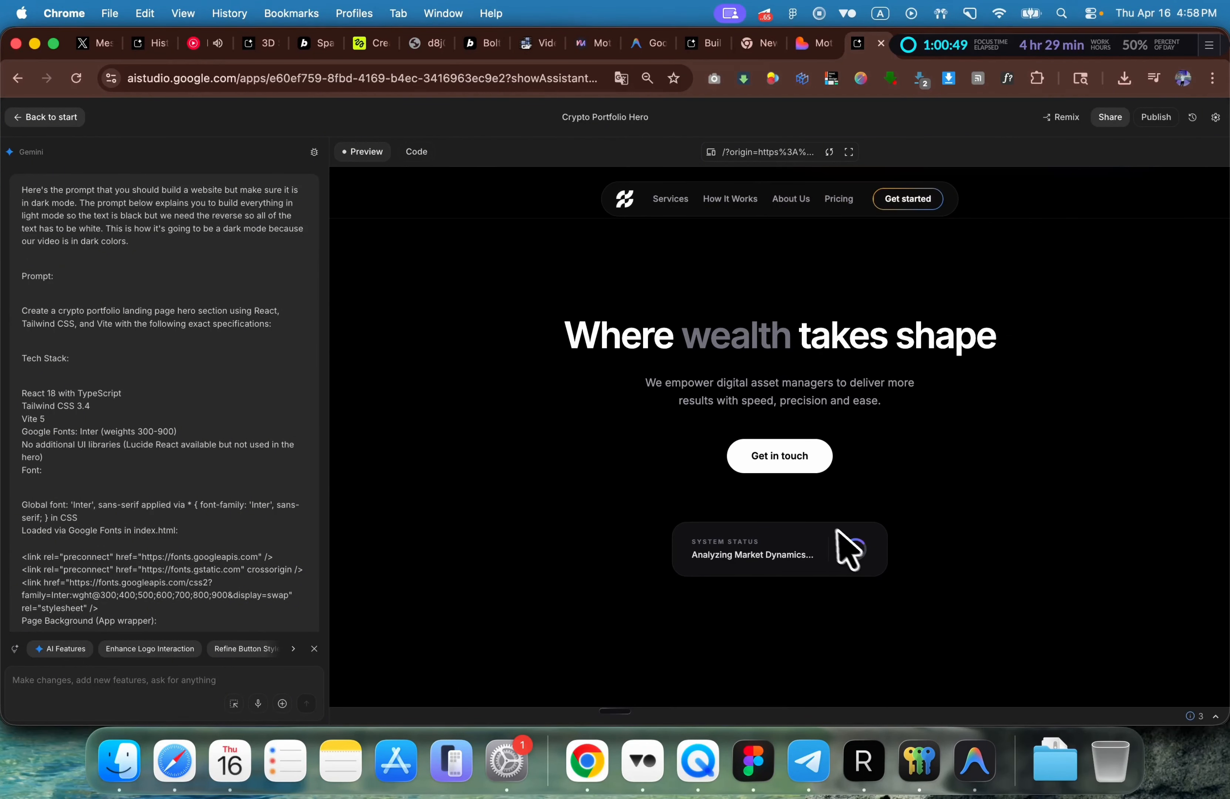
{"action": "scroll", "coordinate": [848, 567], "scroll_direction": "down", "scroll_amount": 5}
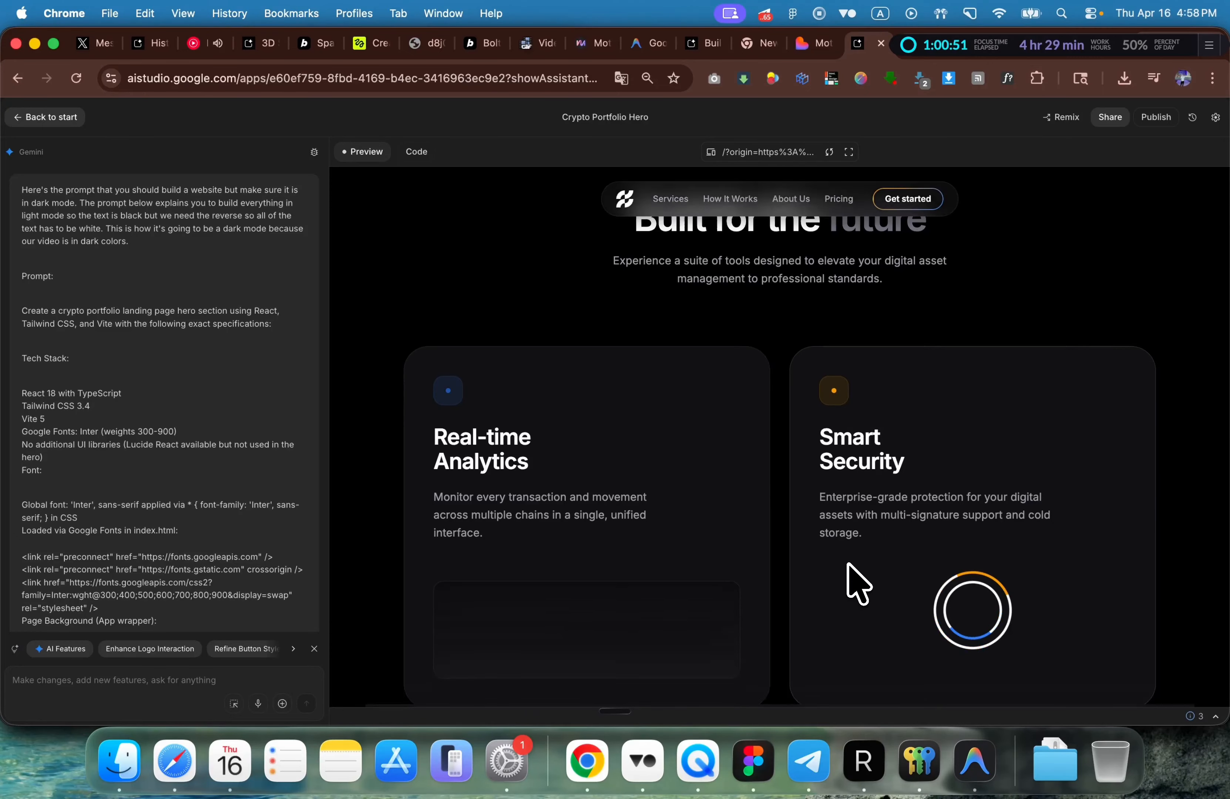
{"action": "scroll", "coordinate": [857, 584], "scroll_direction": "down", "scroll_amount": 10}
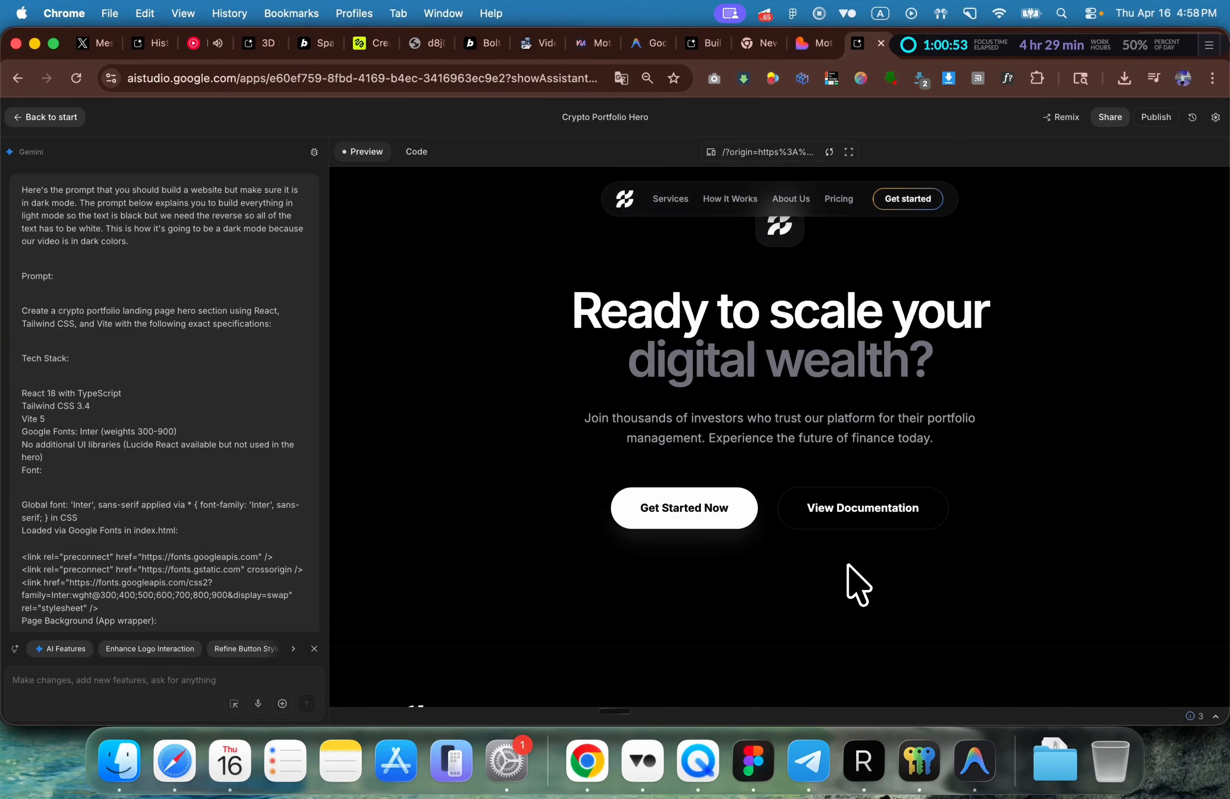
{"action": "scroll", "coordinate": [848, 566], "scroll_direction": "down", "scroll_amount": 3}
{"action": "scroll", "coordinate": [847, 565], "scroll_direction": "up", "scroll_amount": 20}
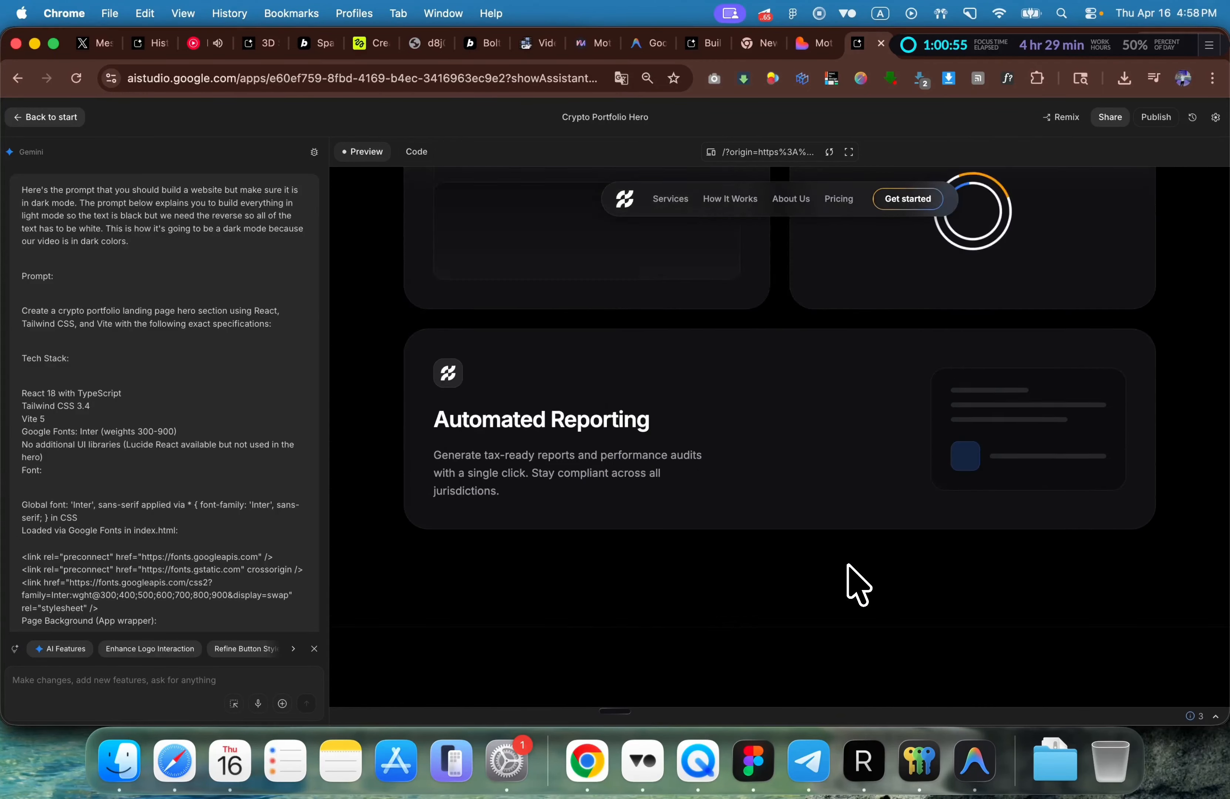
{"action": "scroll", "coordinate": [847, 566], "scroll_direction": "down", "scroll_amount": 10}
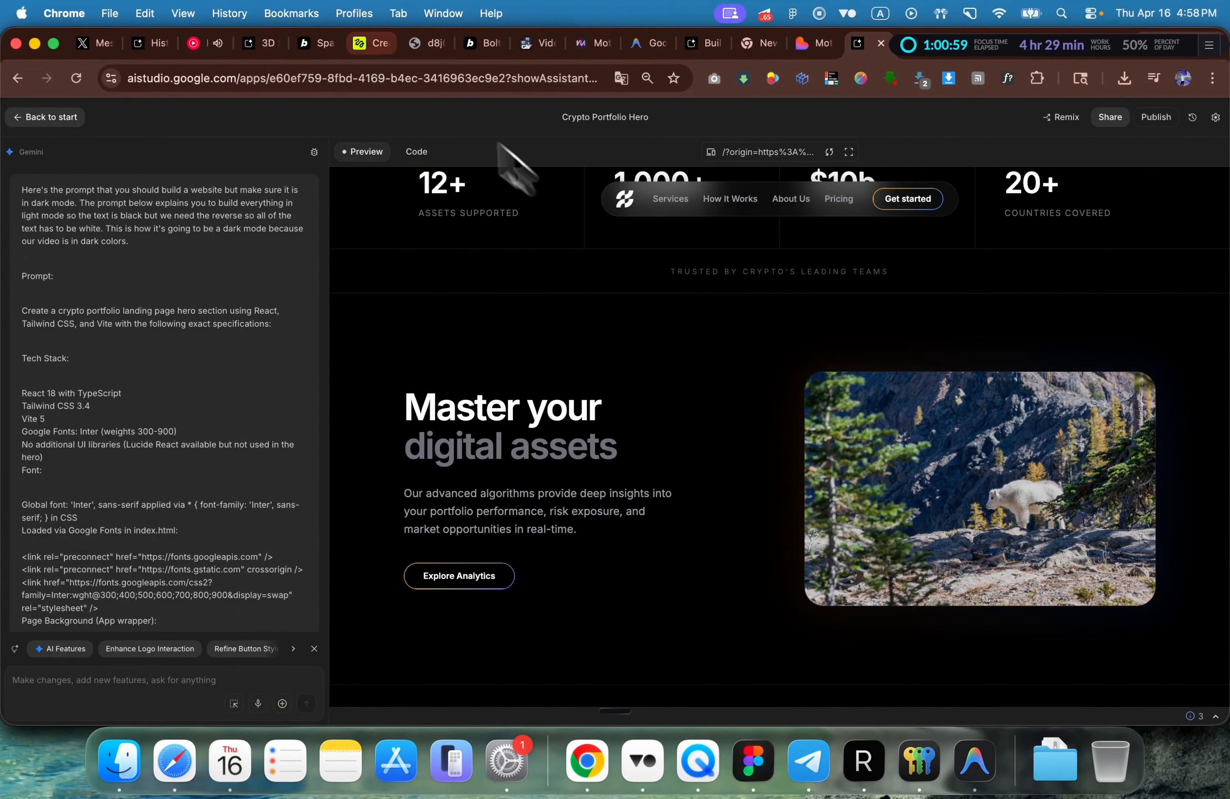
Step: Open higgsfield.ai in a new browser tab and go to its image generation page
{"action": "left_click", "coordinate": [1079, 47]}
{"action": "type", "text": "higgsfield.ai"}
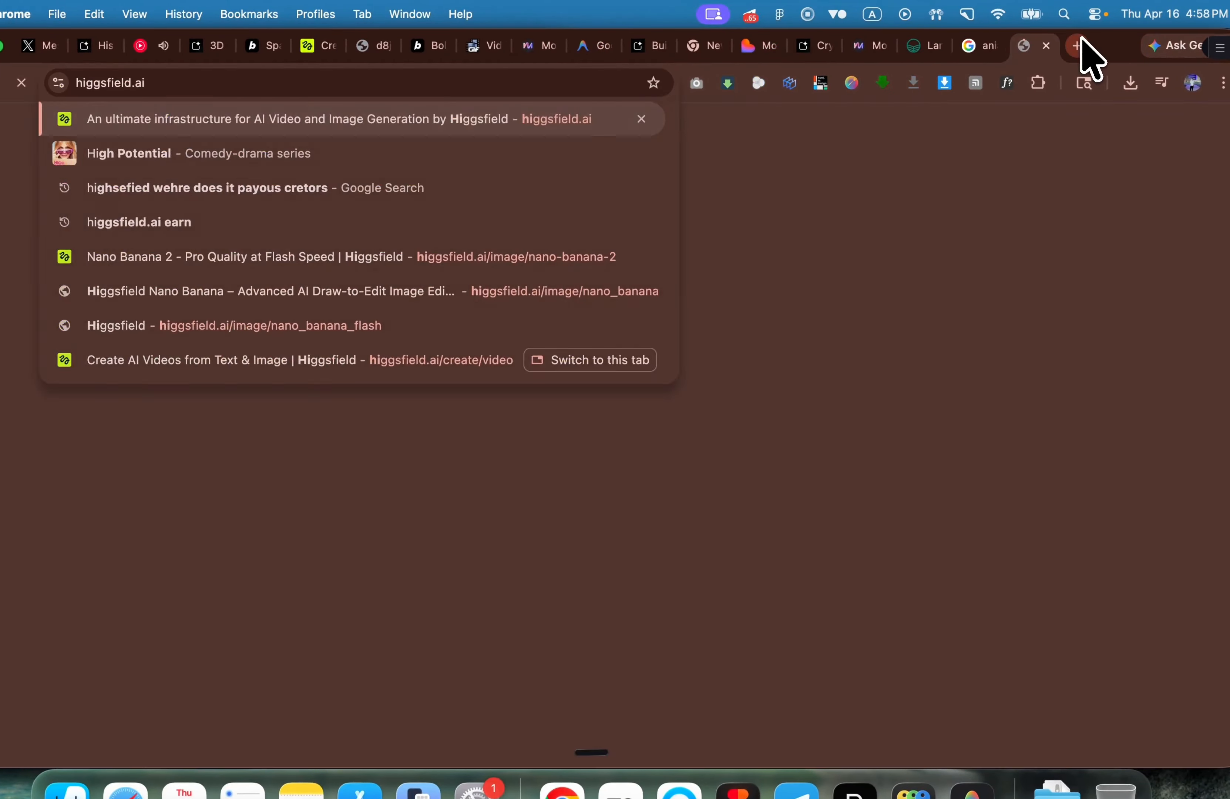
{"action": "key", "text": "Return"}
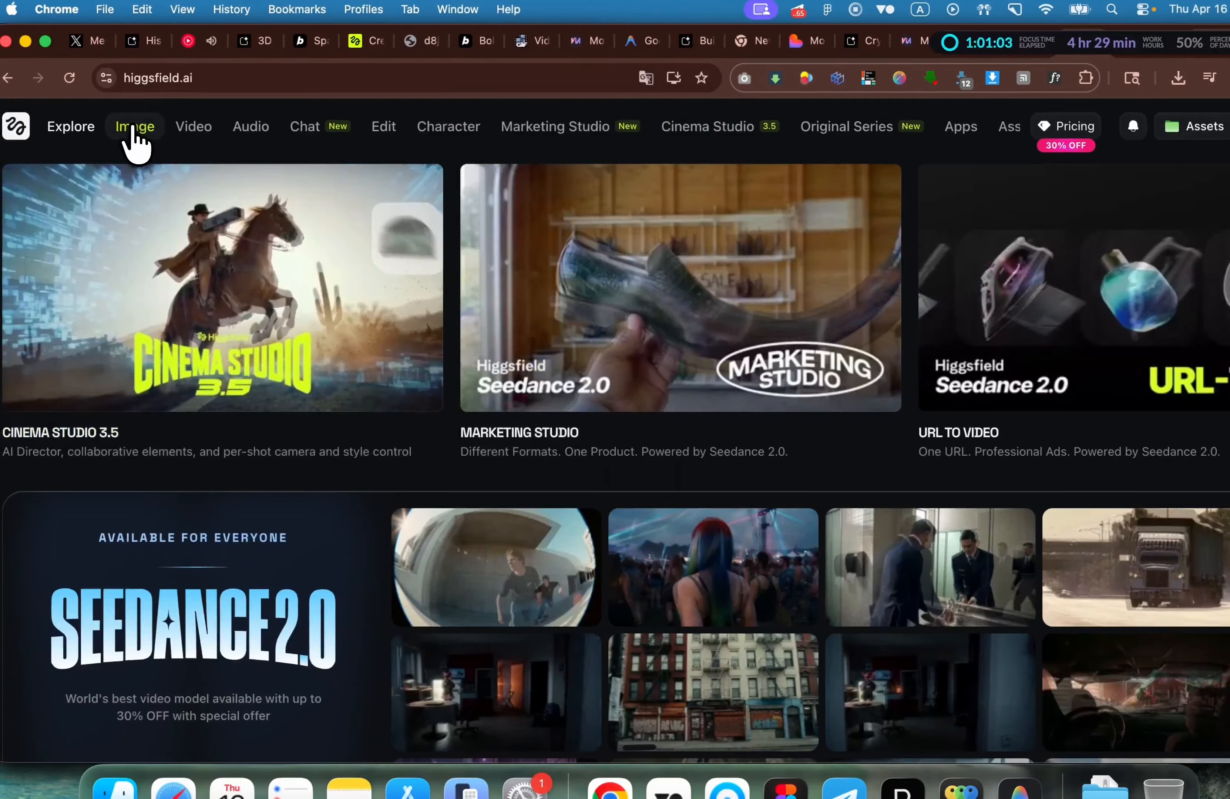
{"action": "left_click", "coordinate": [89, 131]}
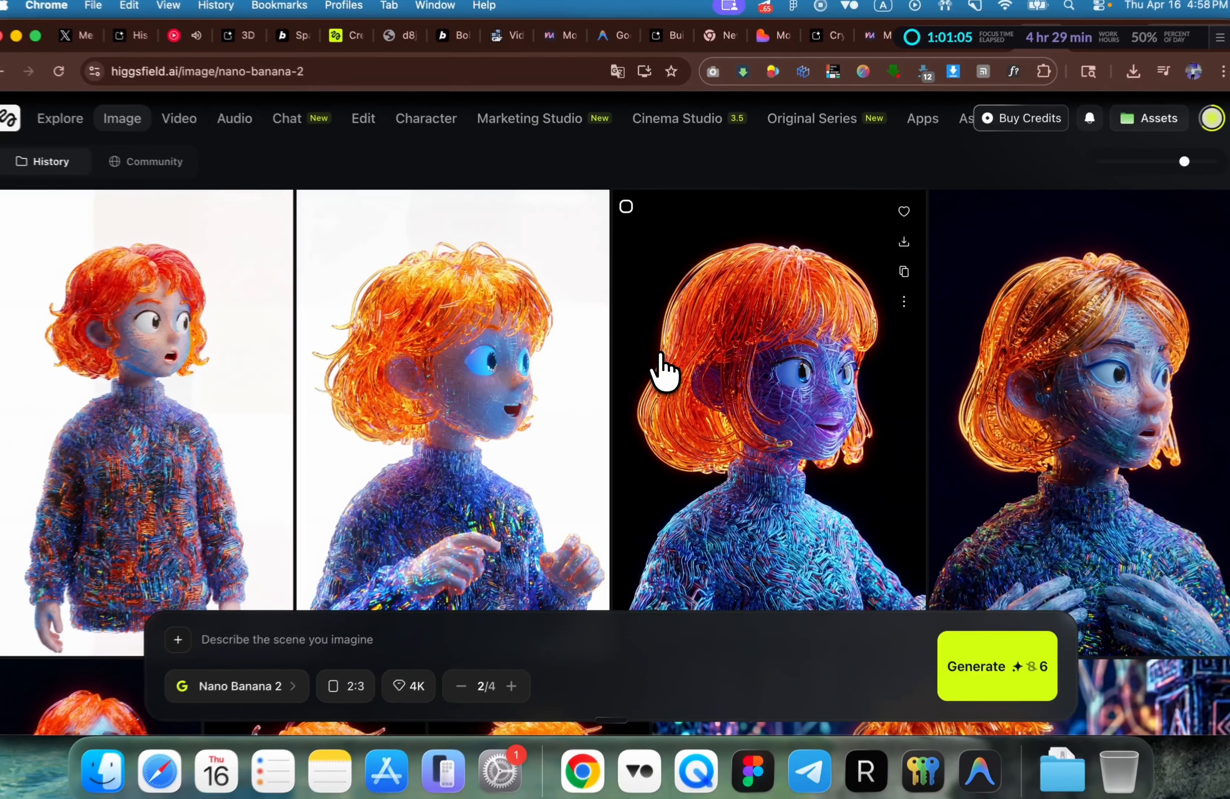
Step: Look over the image history and choose to animate the dark-background picture of the smiling red-haired girl
{"action": "scroll", "coordinate": [664, 371], "scroll_direction": "down", "scroll_amount": 2}
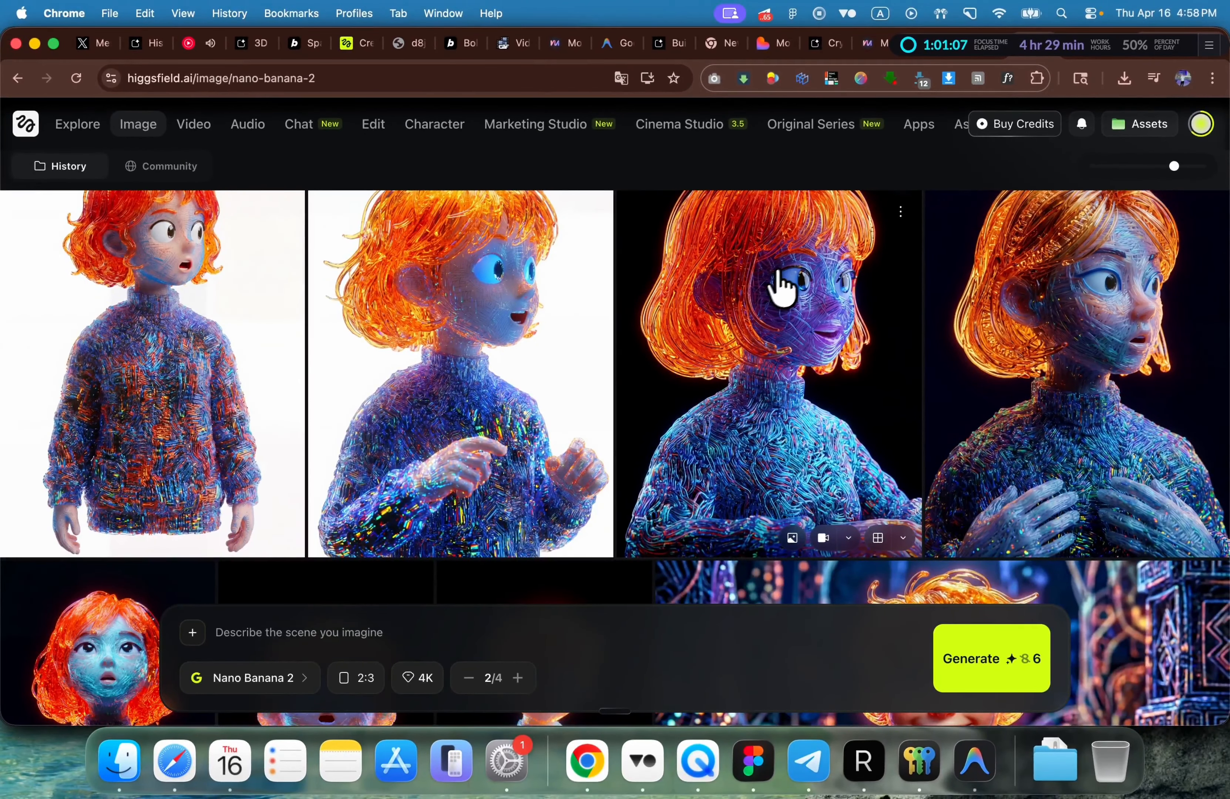
{"action": "scroll", "coordinate": [626, 406], "scroll_direction": "down", "scroll_amount": 3}
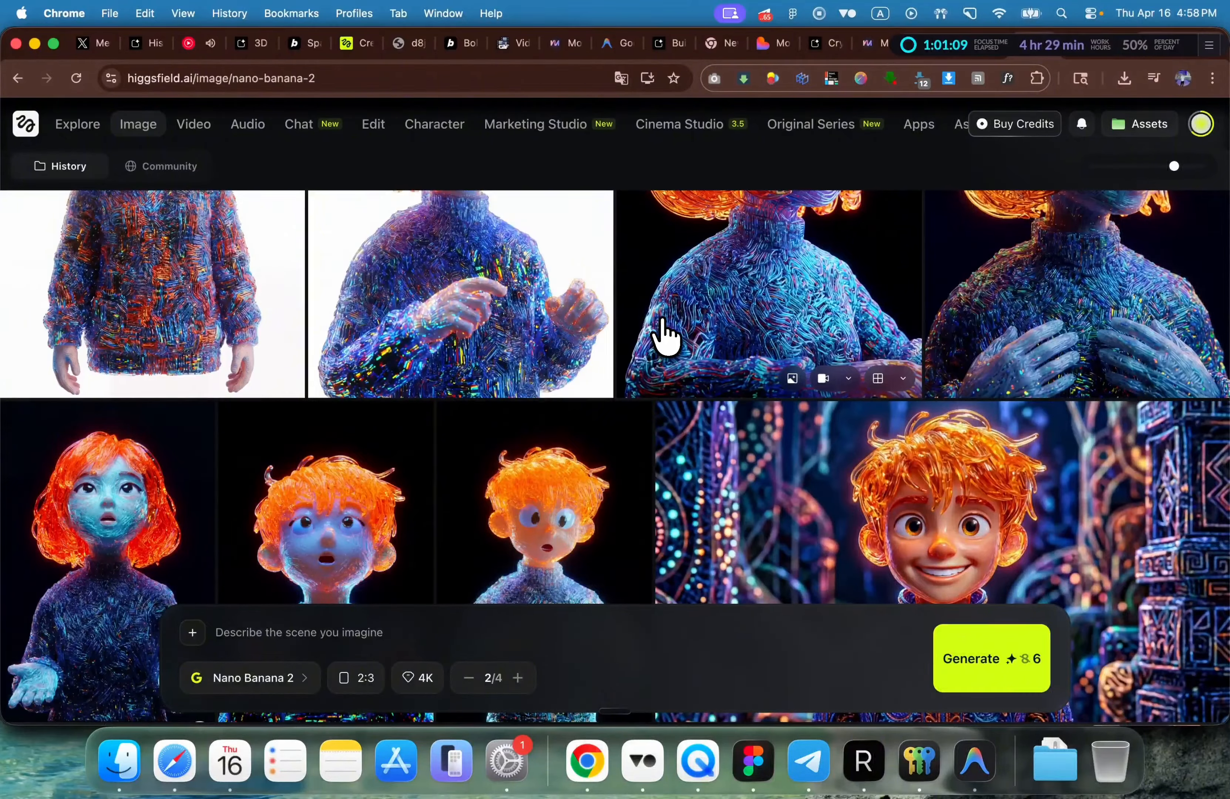
{"action": "scroll", "coordinate": [659, 332], "scroll_direction": "down", "scroll_amount": 4}
{"action": "scroll", "coordinate": [659, 332], "scroll_direction": "up", "scroll_amount": 8}
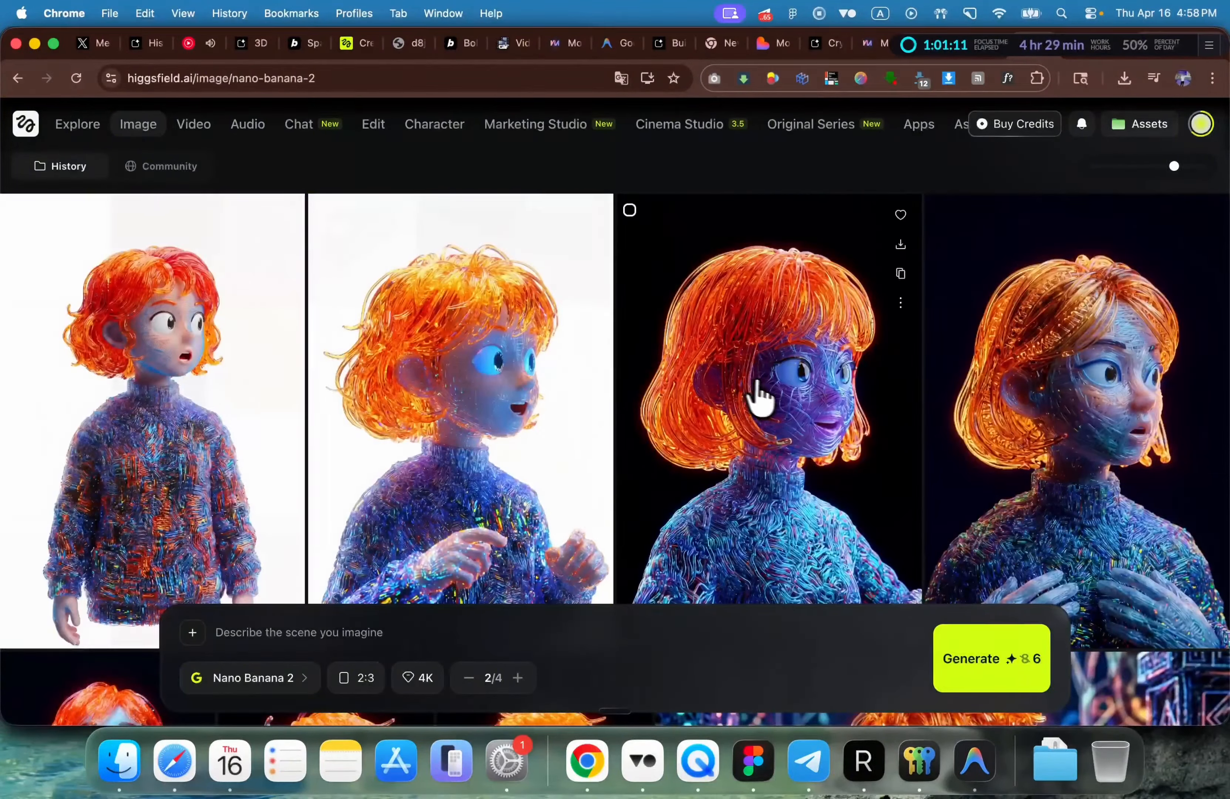
{"action": "scroll", "coordinate": [786, 399], "scroll_direction": "down", "scroll_amount": 2}
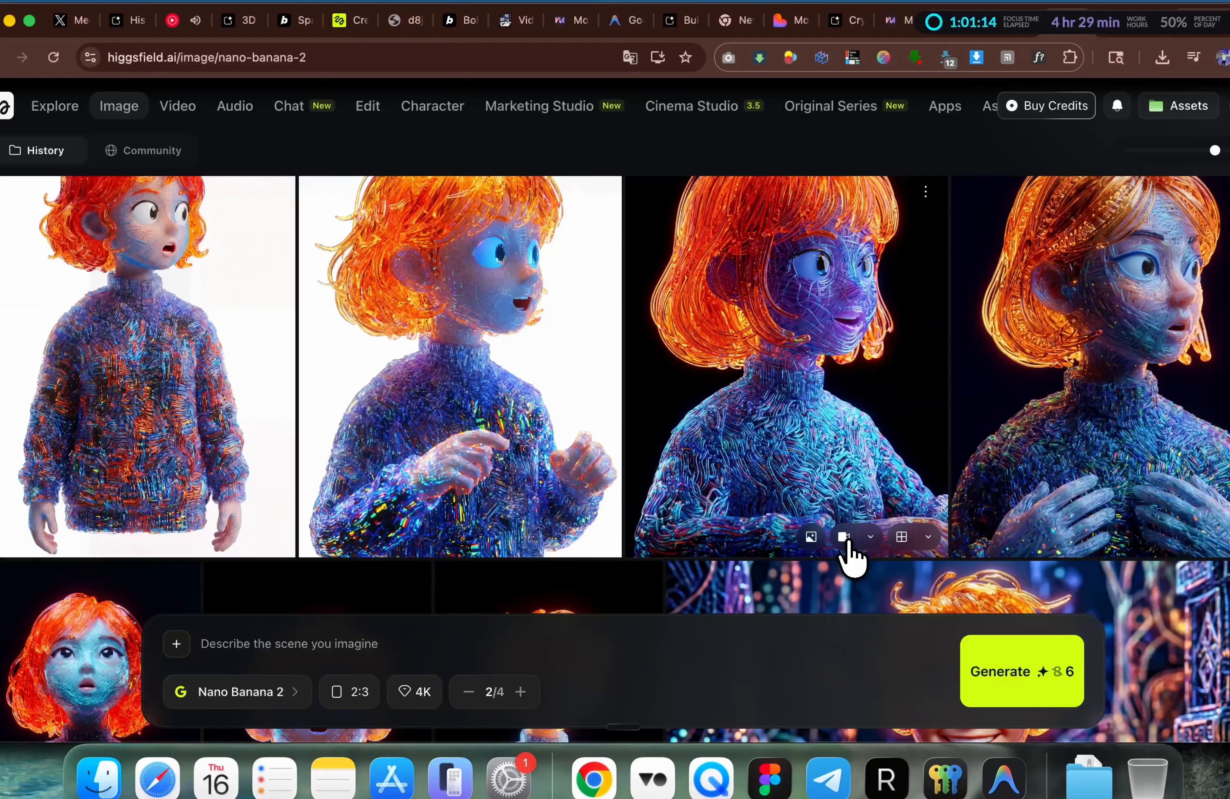
{"action": "left_click", "coordinate": [826, 534]}
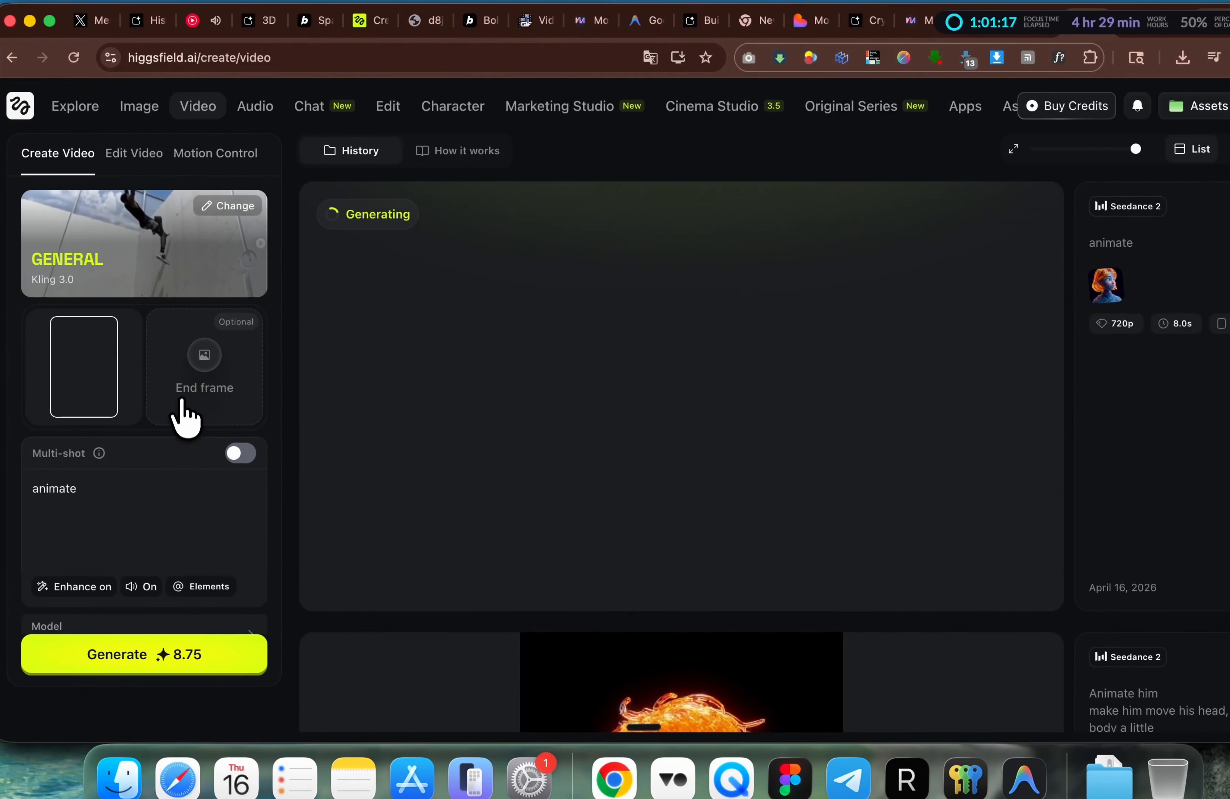
Step: Switch the video generation model to Seedance 2.0
{"action": "scroll", "coordinate": [110, 563], "scroll_direction": "down", "scroll_amount": 2}
{"action": "left_click", "coordinate": [88, 595]}
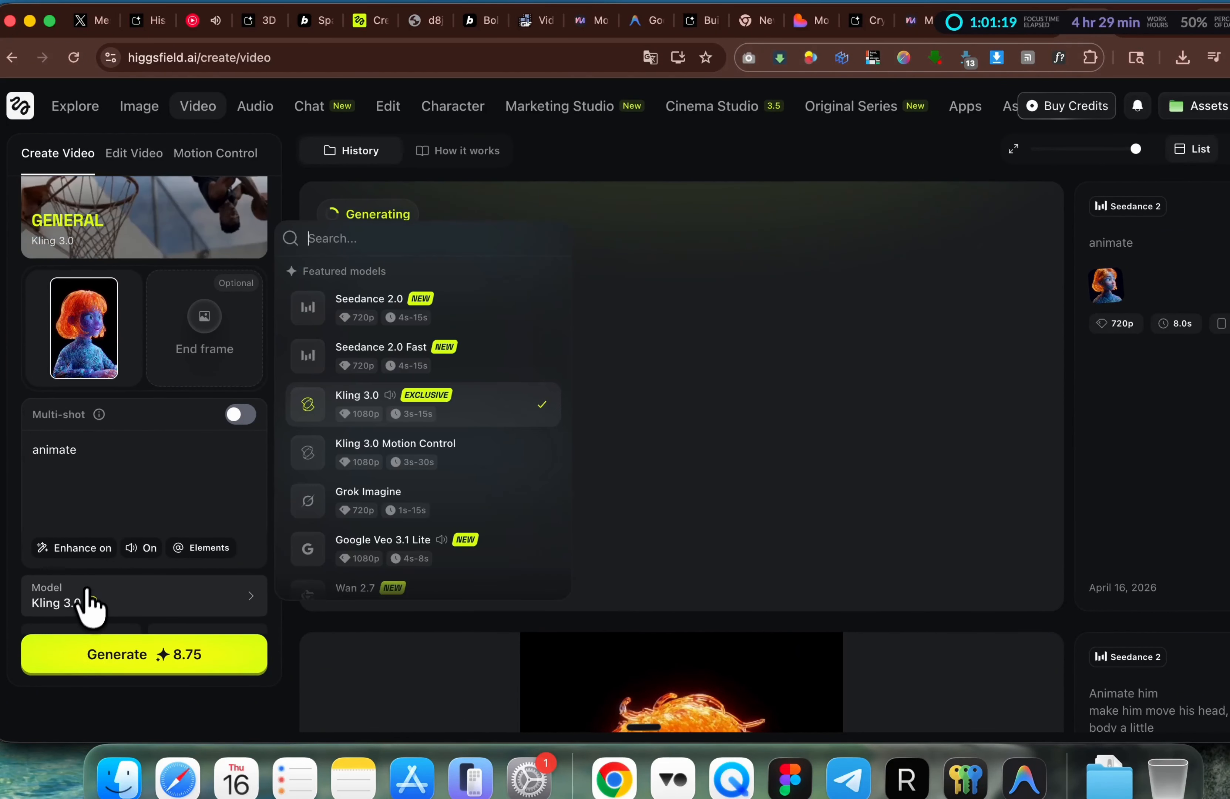
{"action": "left_click", "coordinate": [366, 311]}
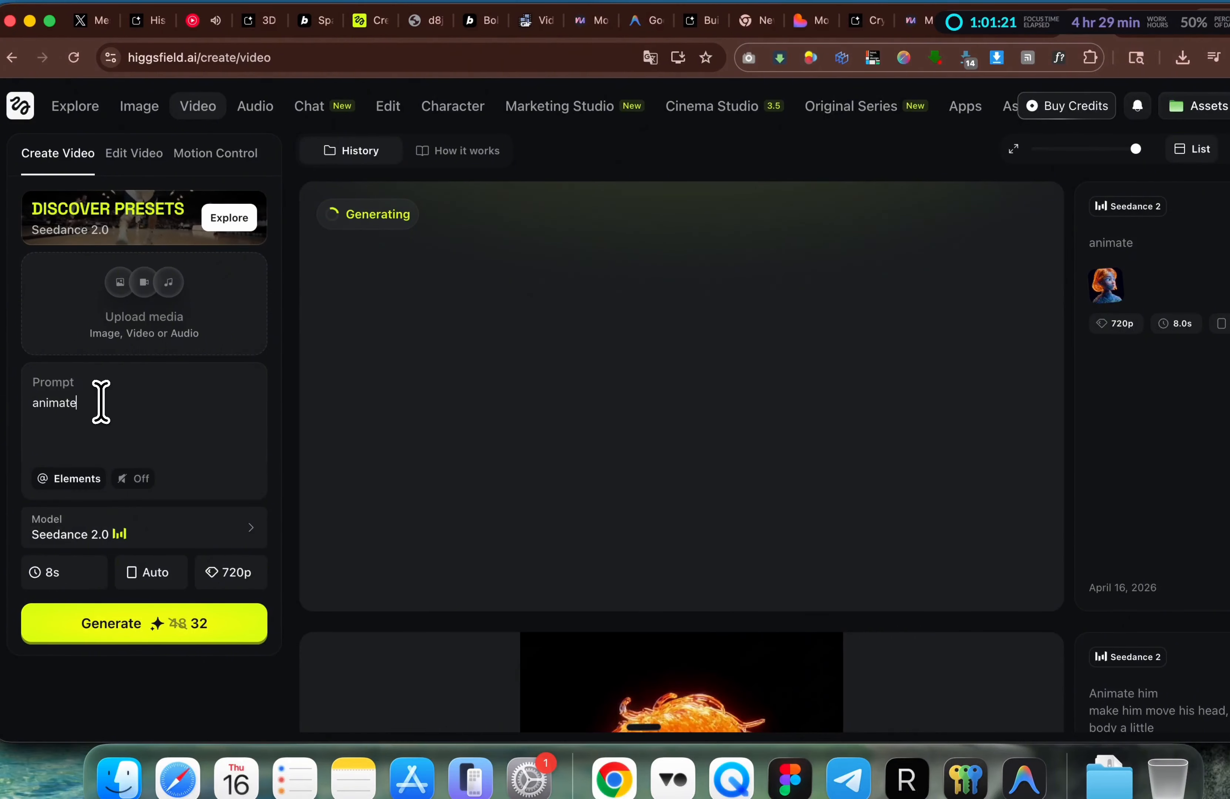
Step: Open the image generations for the video's media input and check the eligibility of the front-facing red-haired girl picture
{"action": "left_click", "coordinate": [159, 311]}
{"action": "left_click", "coordinate": [415, 243]}
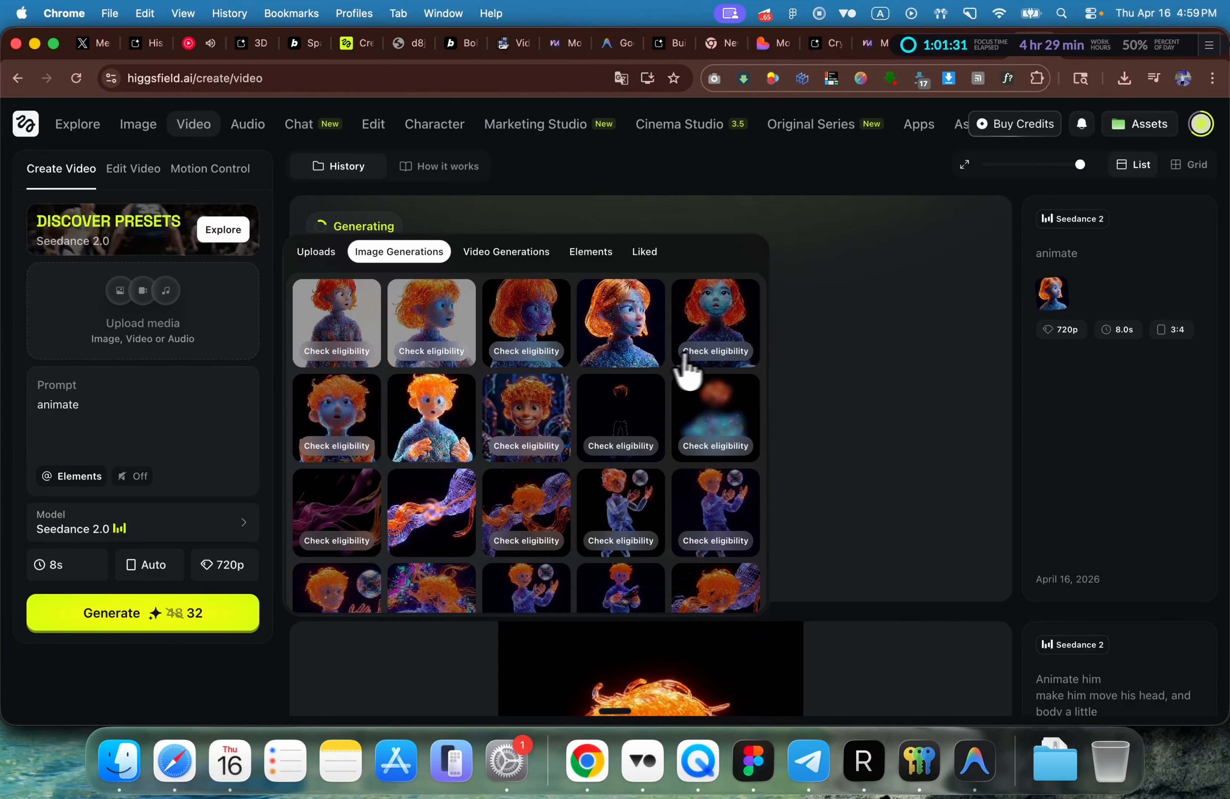
{"action": "left_click", "coordinate": [714, 353]}
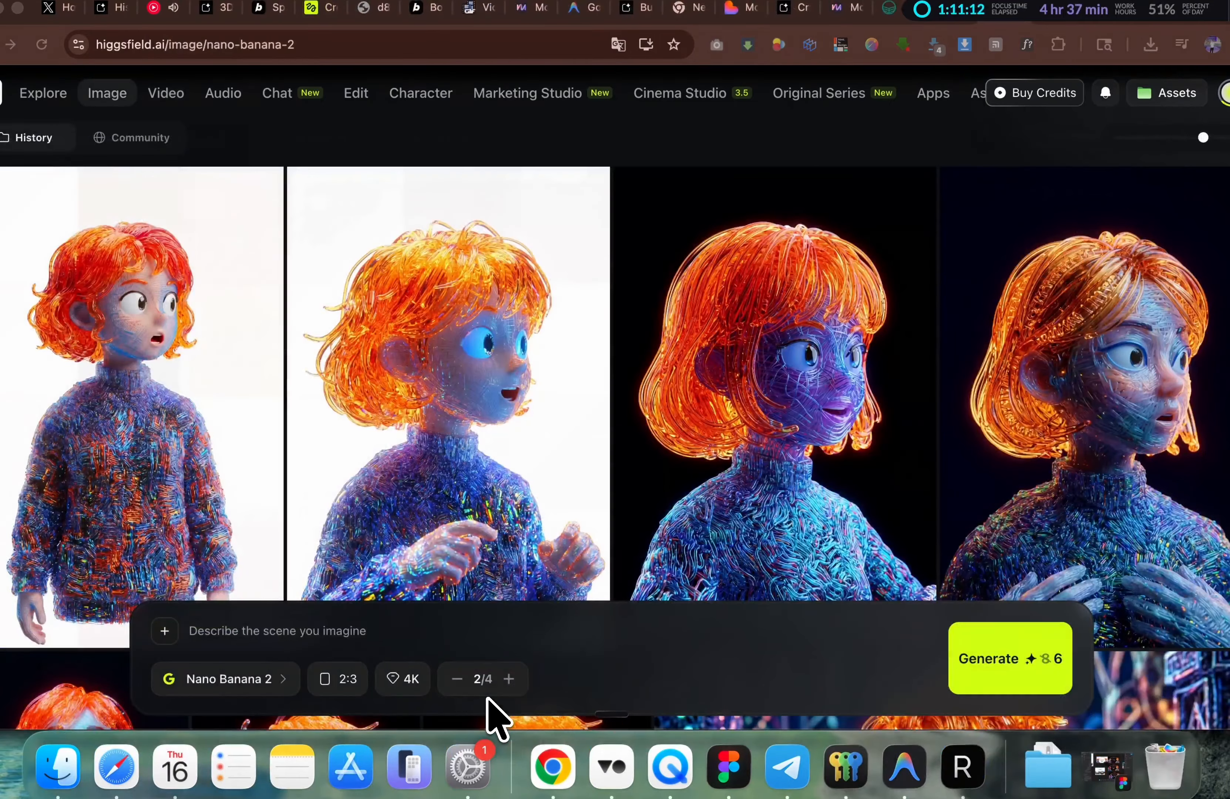
Step: Find the orange-haired boy with both hands raised in the image history and add the picture as a prompt reference
{"action": "scroll", "coordinate": [487, 697], "scroll_direction": "down", "scroll_amount": 15}
{"action": "scroll", "coordinate": [487, 698], "scroll_direction": "up", "scroll_amount": 8}
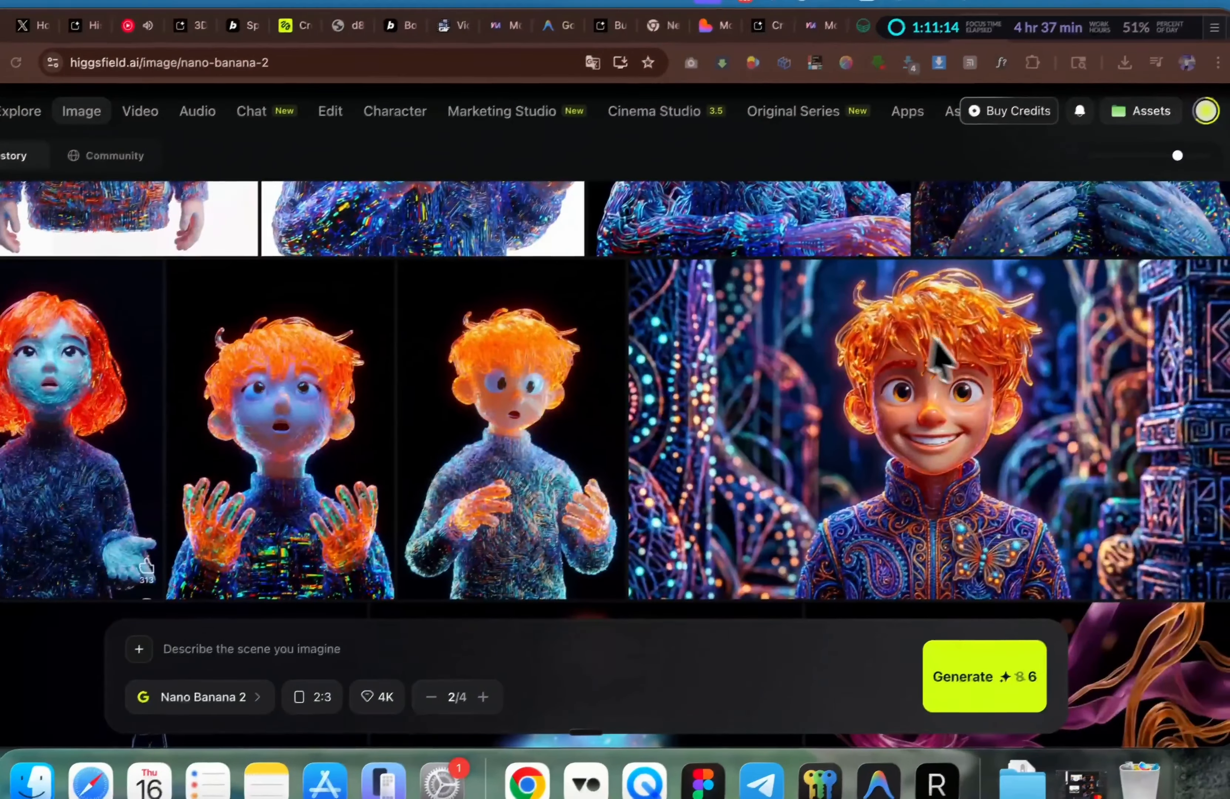
{"action": "scroll", "coordinate": [981, 411], "scroll_direction": "down", "scroll_amount": 5}
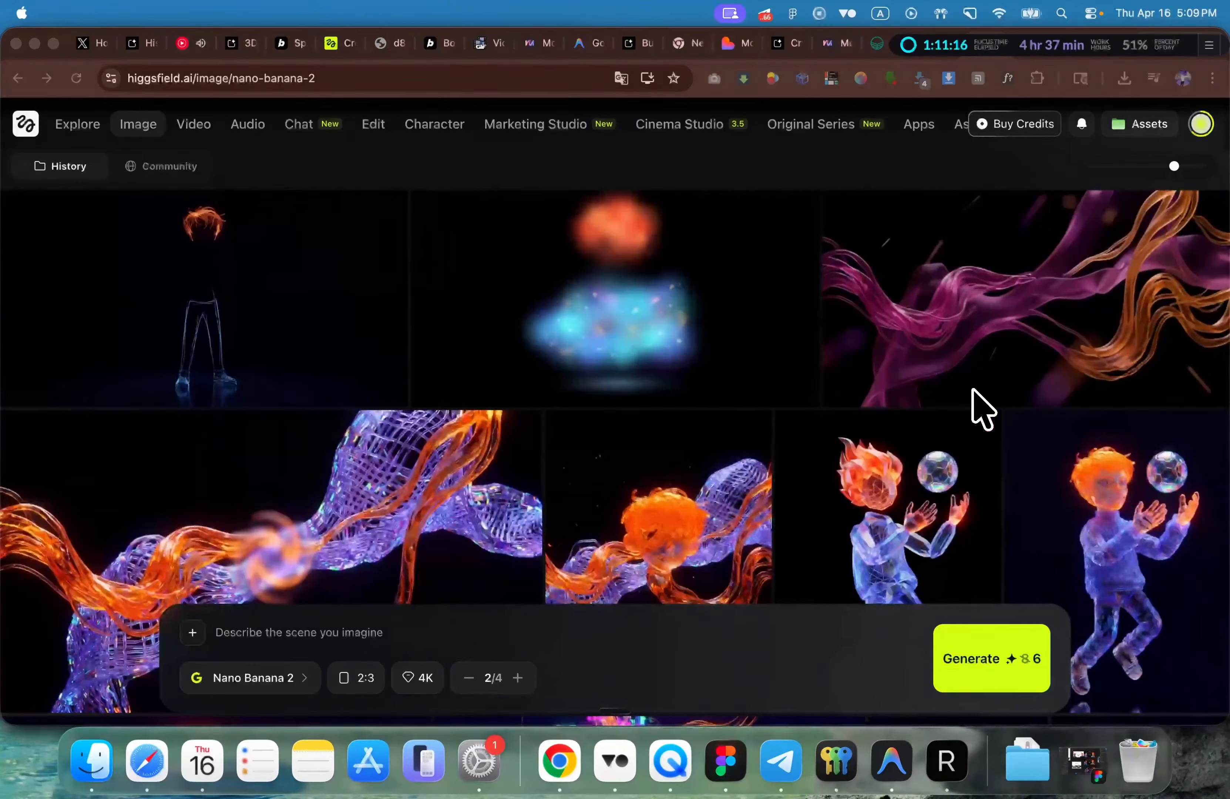
{"action": "scroll", "coordinate": [895, 299], "scroll_direction": "down", "scroll_amount": 10}
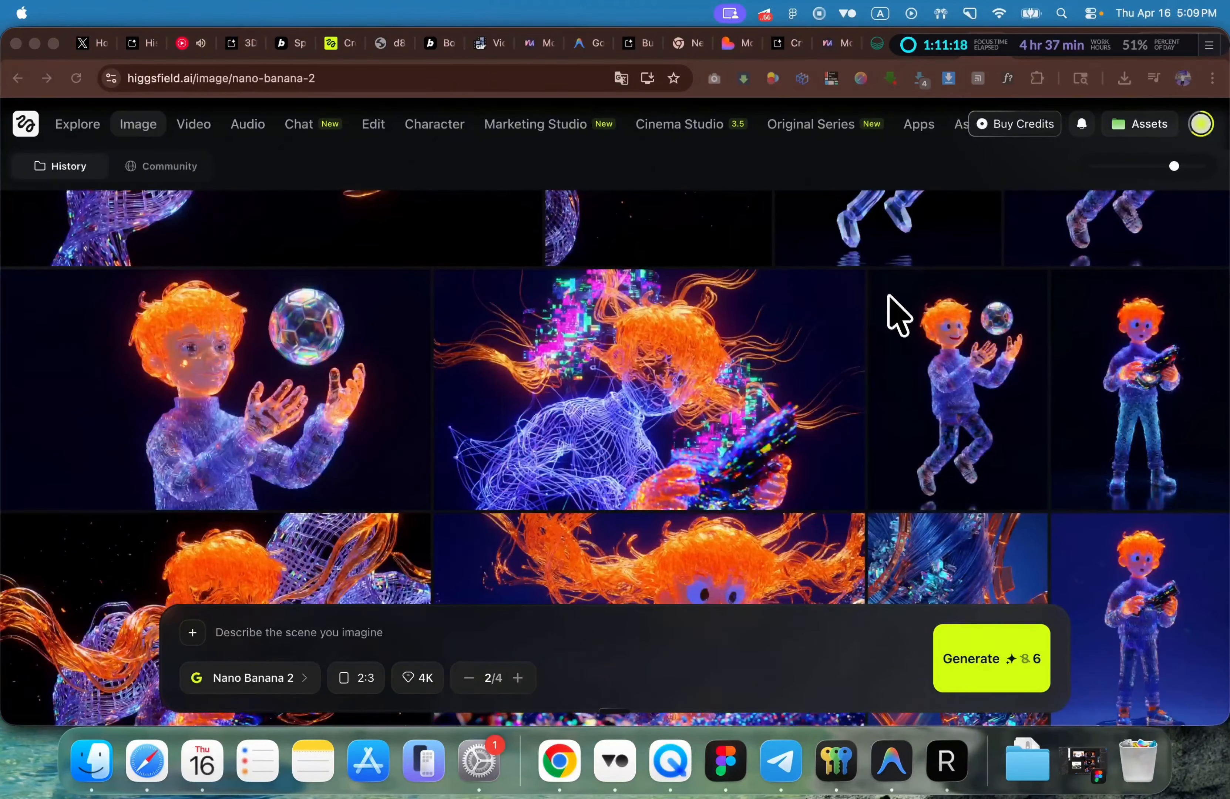
{"action": "scroll", "coordinate": [522, 451], "scroll_direction": "down", "scroll_amount": 5}
{"action": "scroll", "coordinate": [538, 439], "scroll_direction": "up", "scroll_amount": 10}
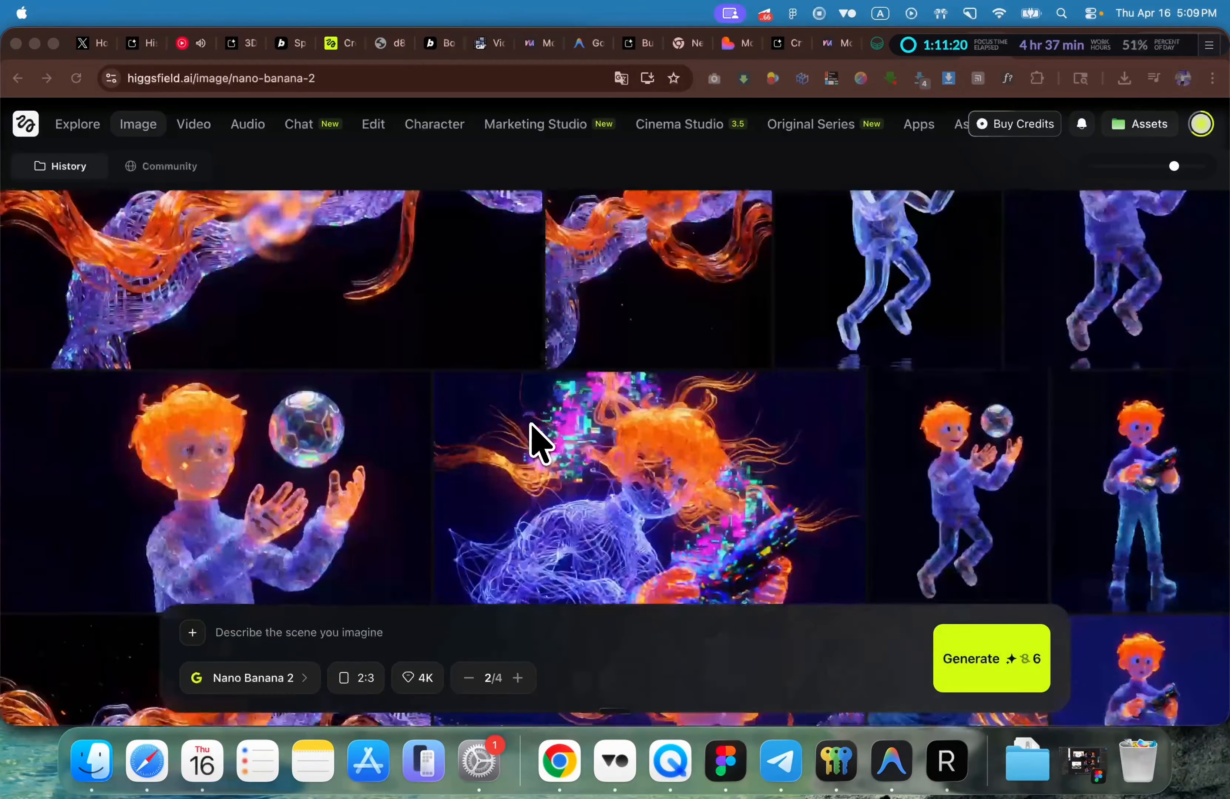
{"action": "scroll", "coordinate": [530, 430], "scroll_direction": "down", "scroll_amount": 2}
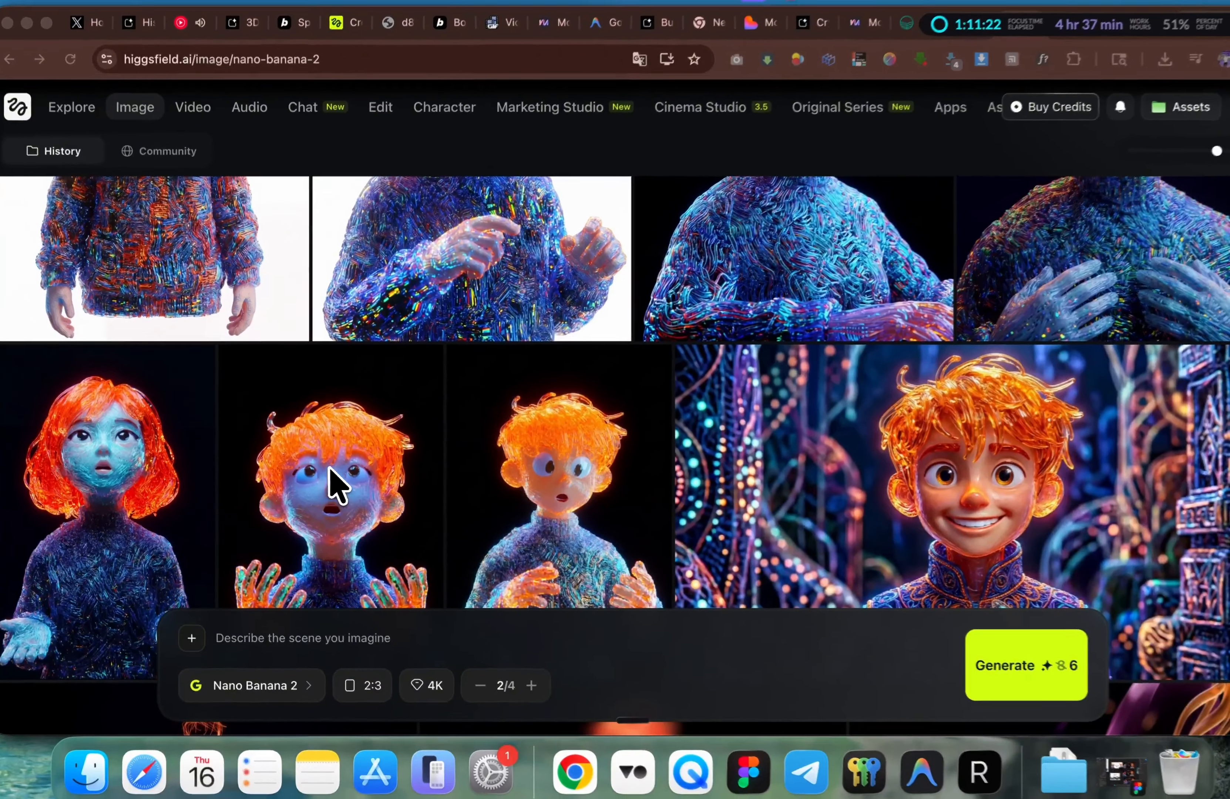
{"action": "scroll", "coordinate": [330, 467], "scroll_direction": "down", "scroll_amount": 2}
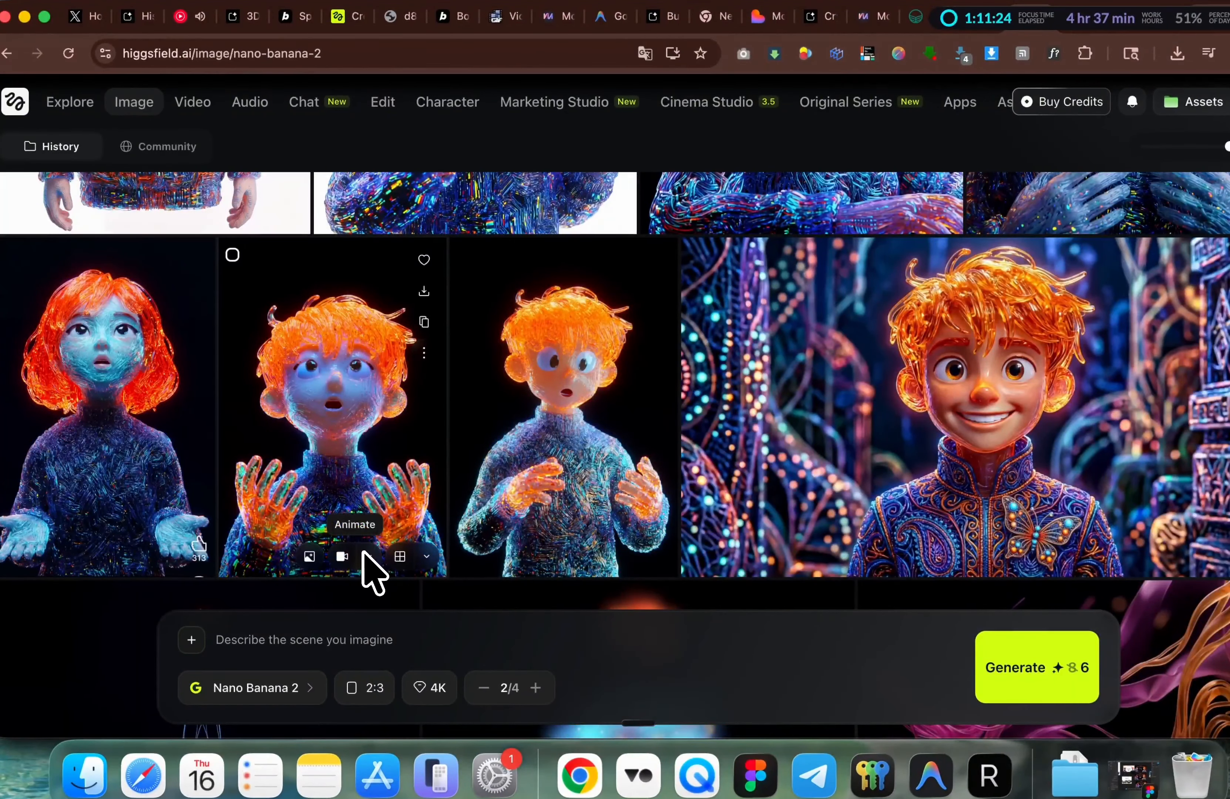
{"action": "left_click", "coordinate": [309, 556]}
Step: Add the wide image of flowing orange strands and purple mesh as a second reference
{"action": "scroll", "coordinate": [333, 520], "scroll_direction": "up", "scroll_amount": 6}
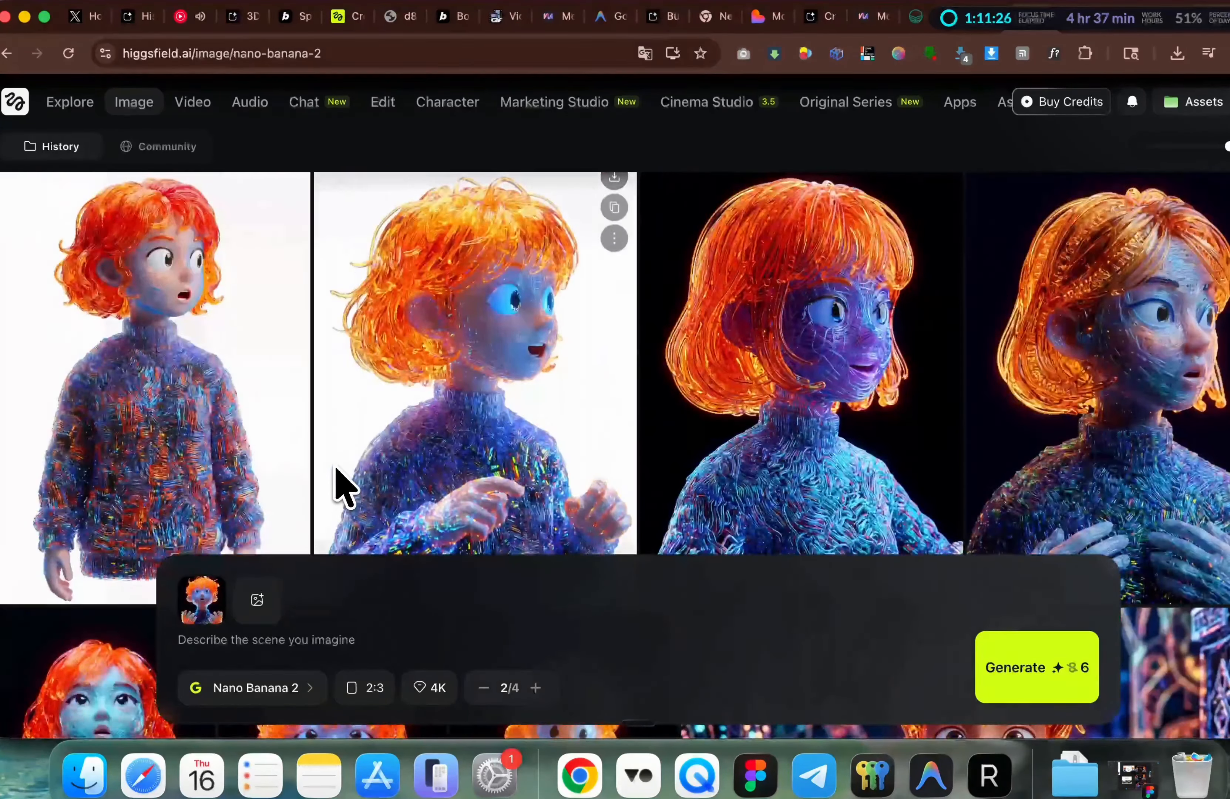
{"action": "scroll", "coordinate": [340, 485], "scroll_direction": "down", "scroll_amount": 3}
{"action": "scroll", "coordinate": [343, 486], "scroll_direction": "down", "scroll_amount": 8}
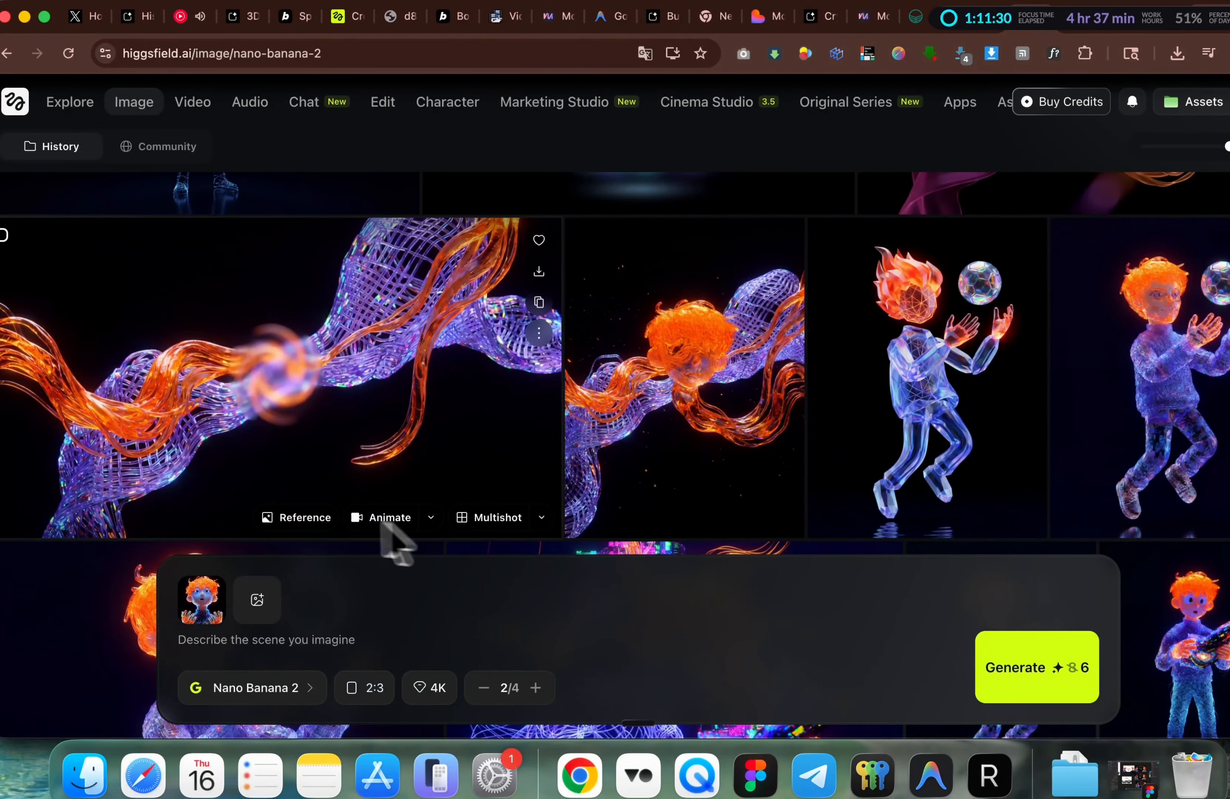
{"action": "left_click", "coordinate": [289, 520]}
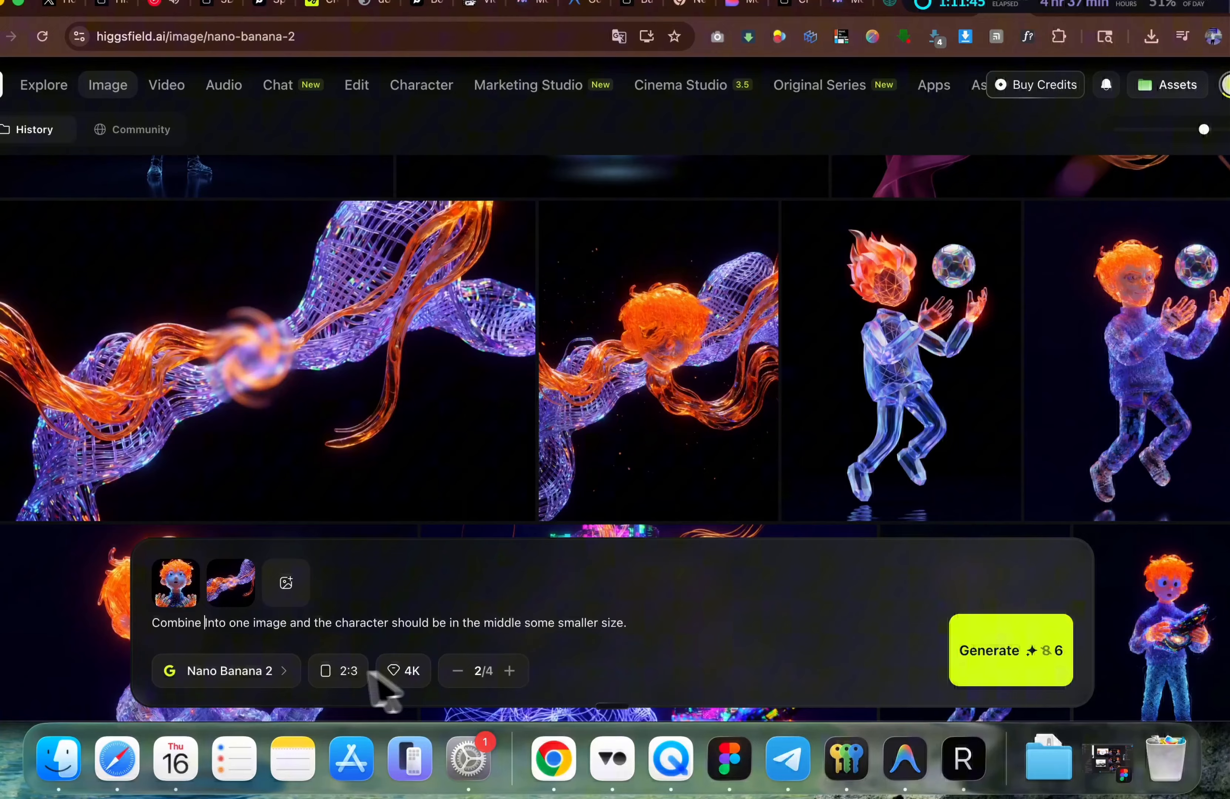
Step: Prompt to combine the references into one image with a smaller character in the middle, set the aspect ratio to 16:9, and generate
{"action": "left_click", "coordinate": [334, 671]}
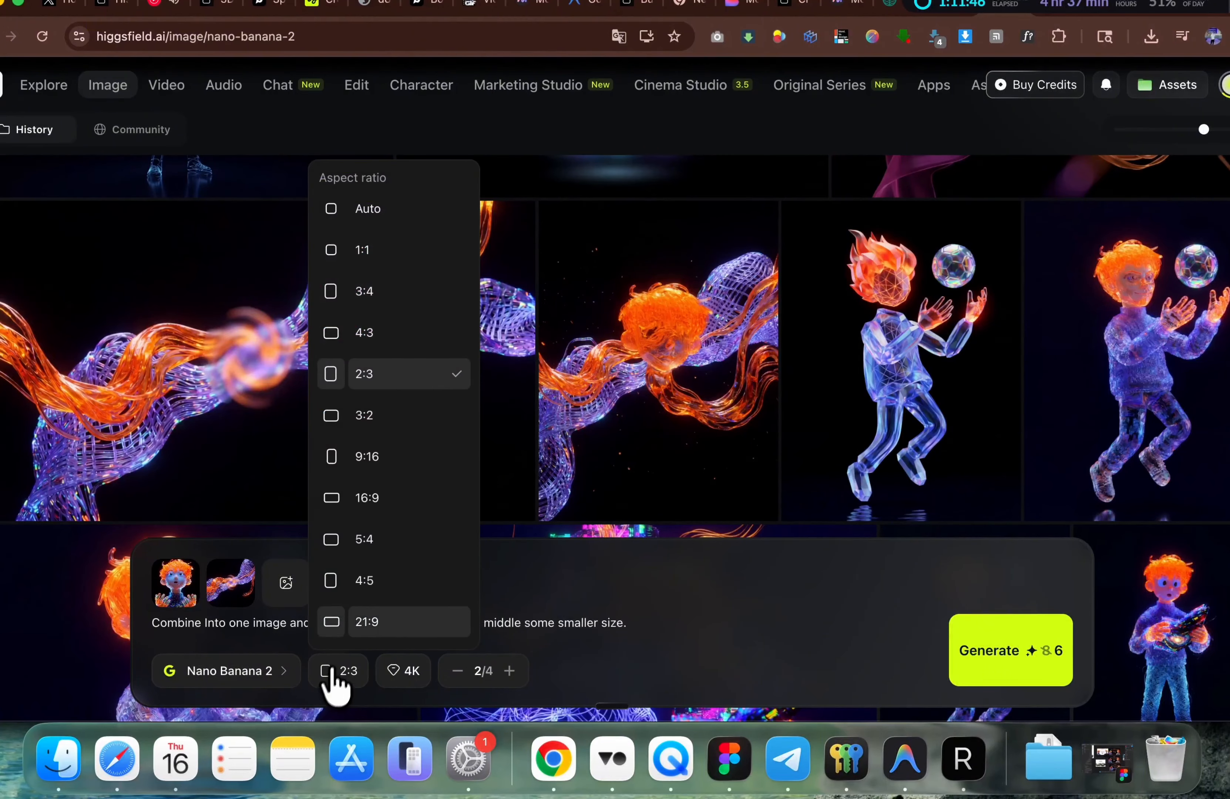
{"action": "left_click", "coordinate": [390, 506]}
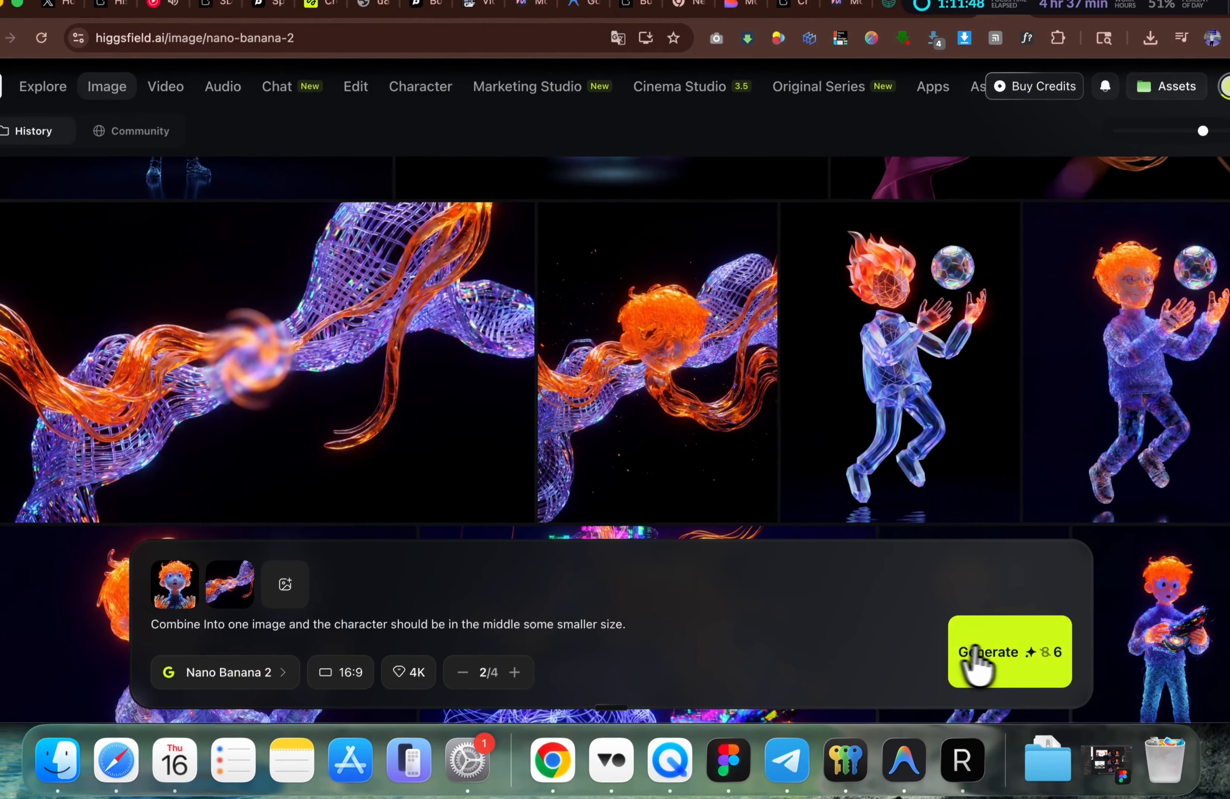
{"action": "left_click", "coordinate": [978, 661]}
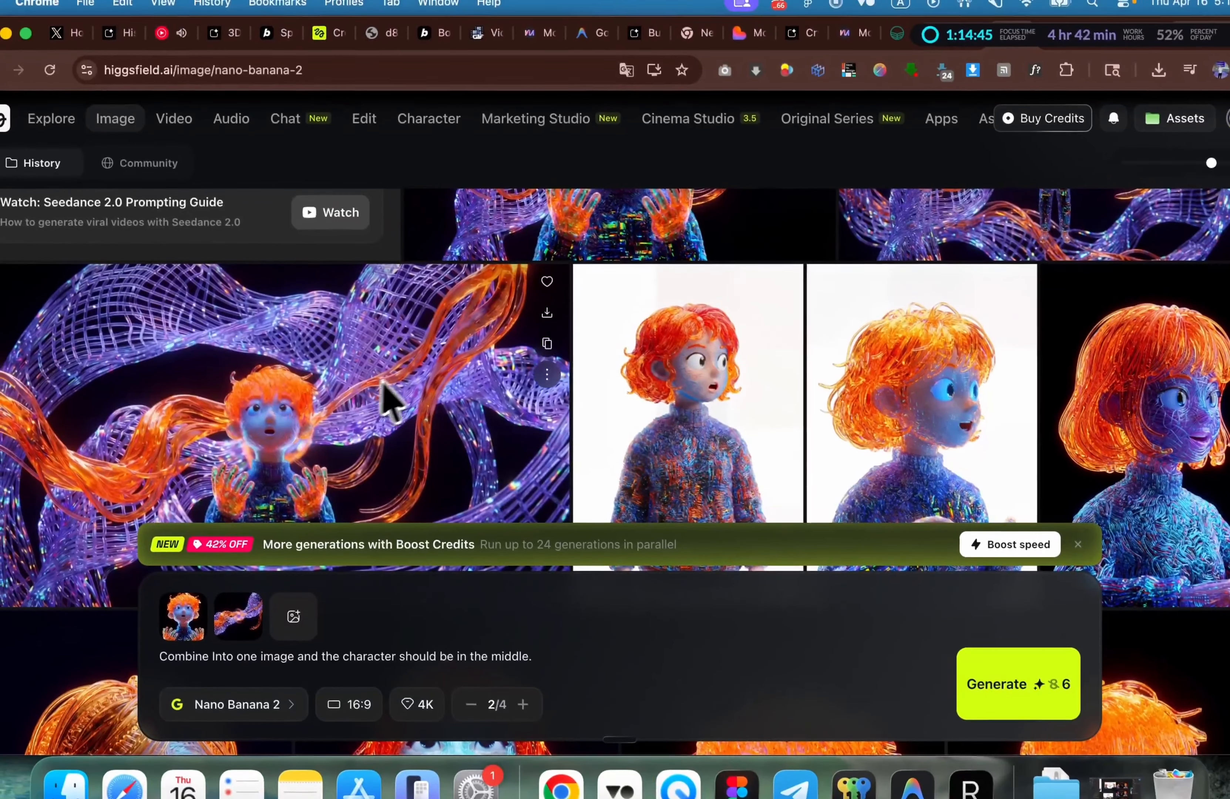
Step: View the combined image of the boy among the strands at full size, close it, and open the video creation page
{"action": "left_click", "coordinate": [383, 385]}
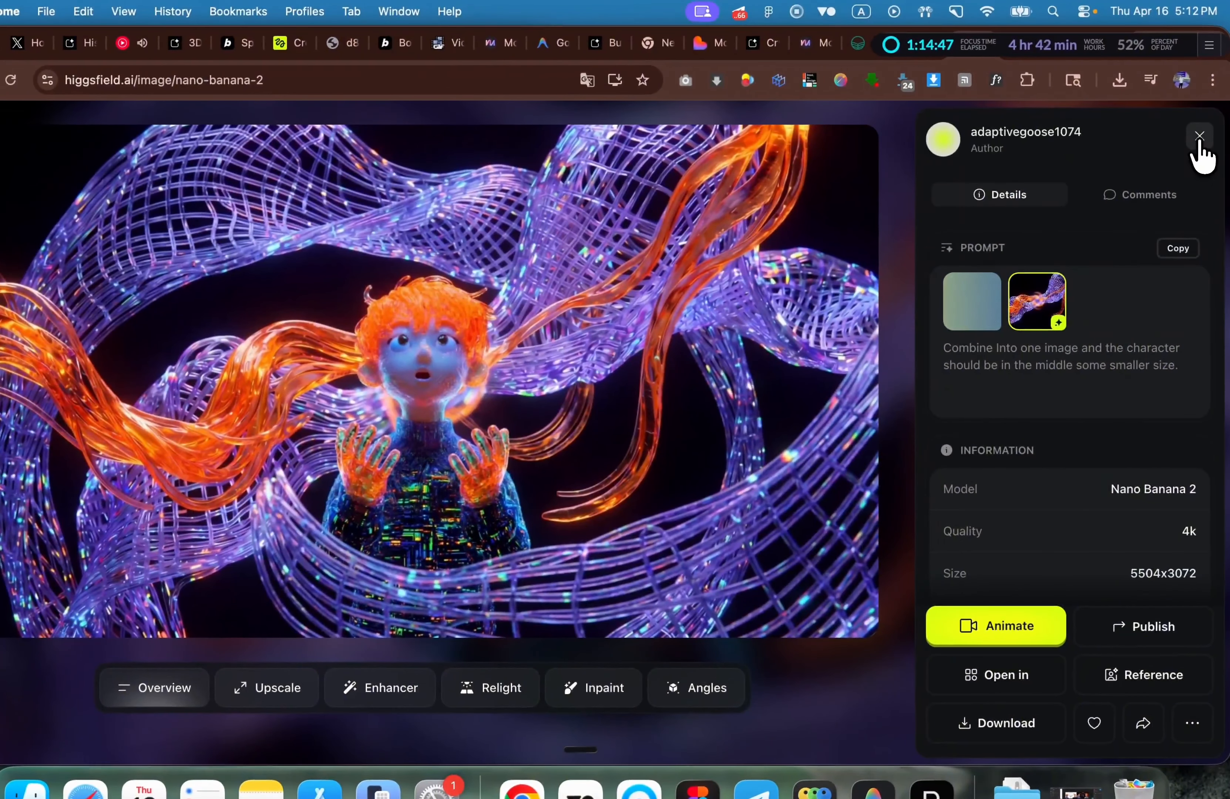
{"action": "left_click", "coordinate": [1199, 138]}
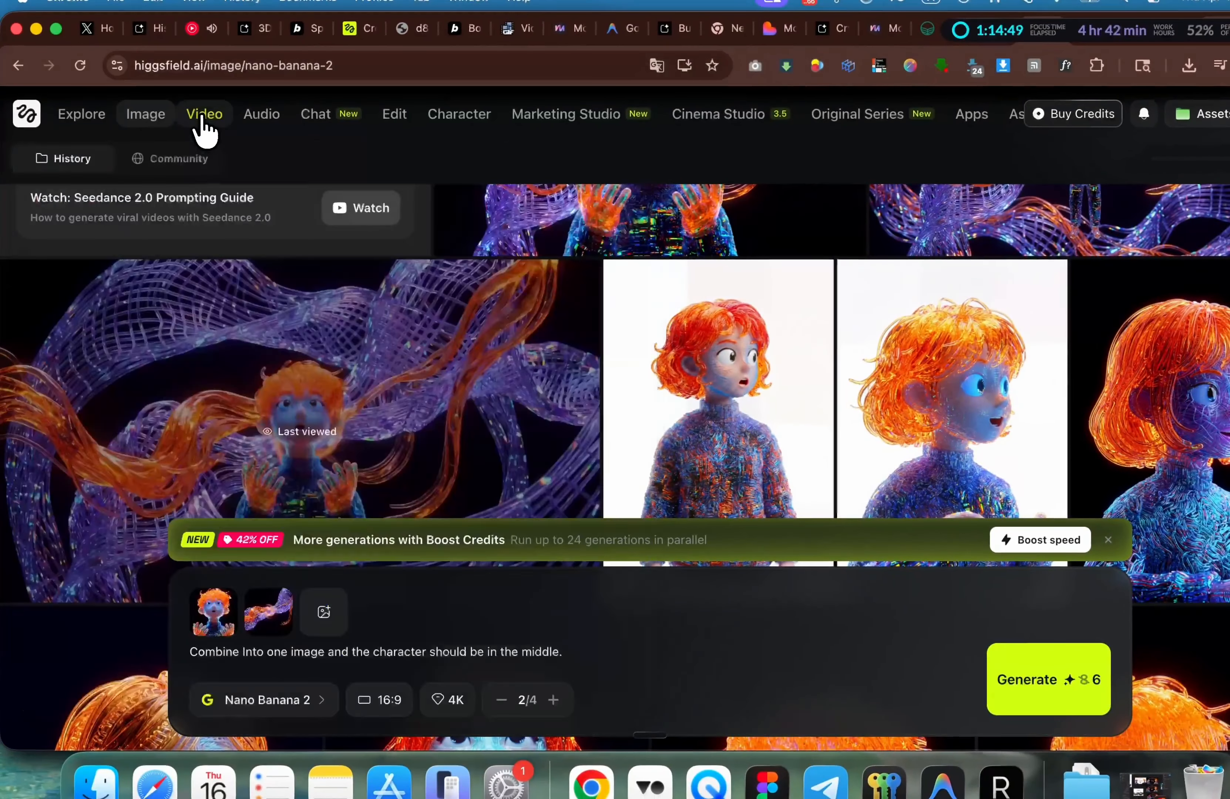
{"action": "left_click", "coordinate": [136, 134]}
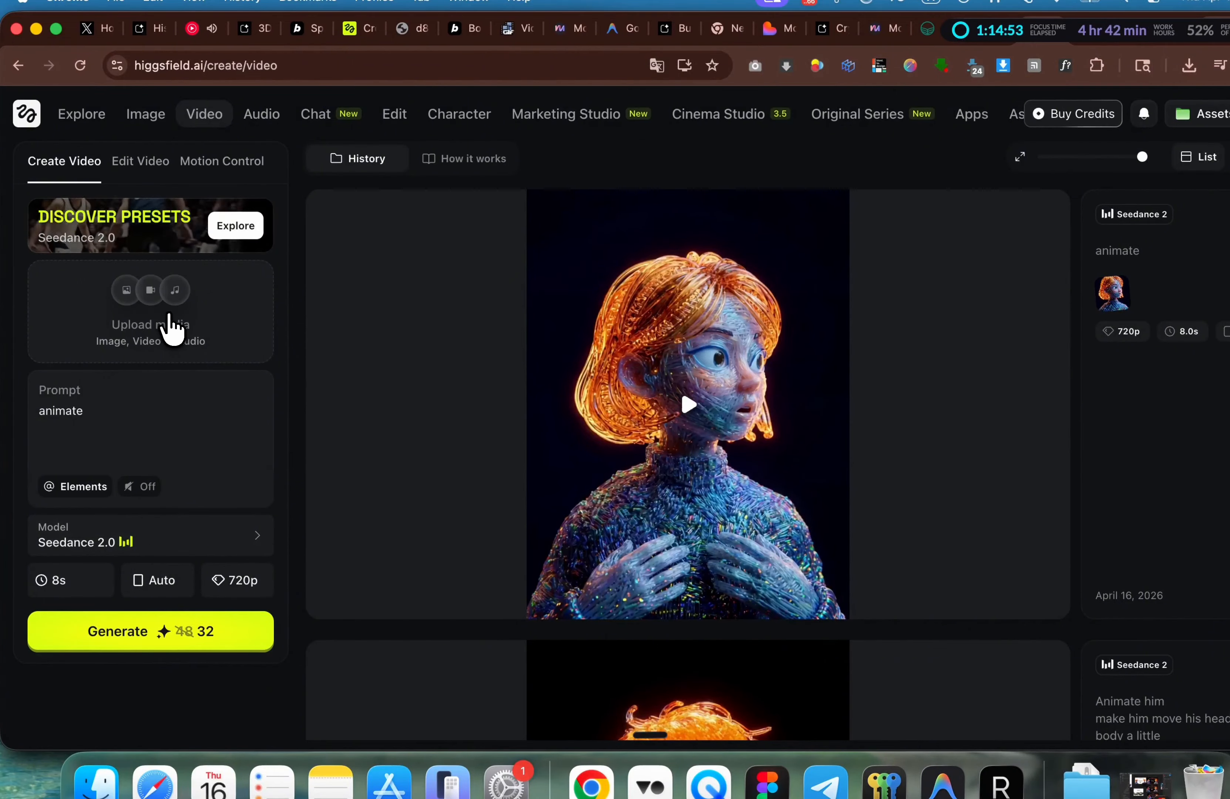
Step: Attach the generated image of the small character among the strands, change the prompt to "animate this", and generate the video with Seedance 2.0
{"action": "left_click", "coordinate": [169, 324]}
{"action": "left_click", "coordinate": [452, 256]}
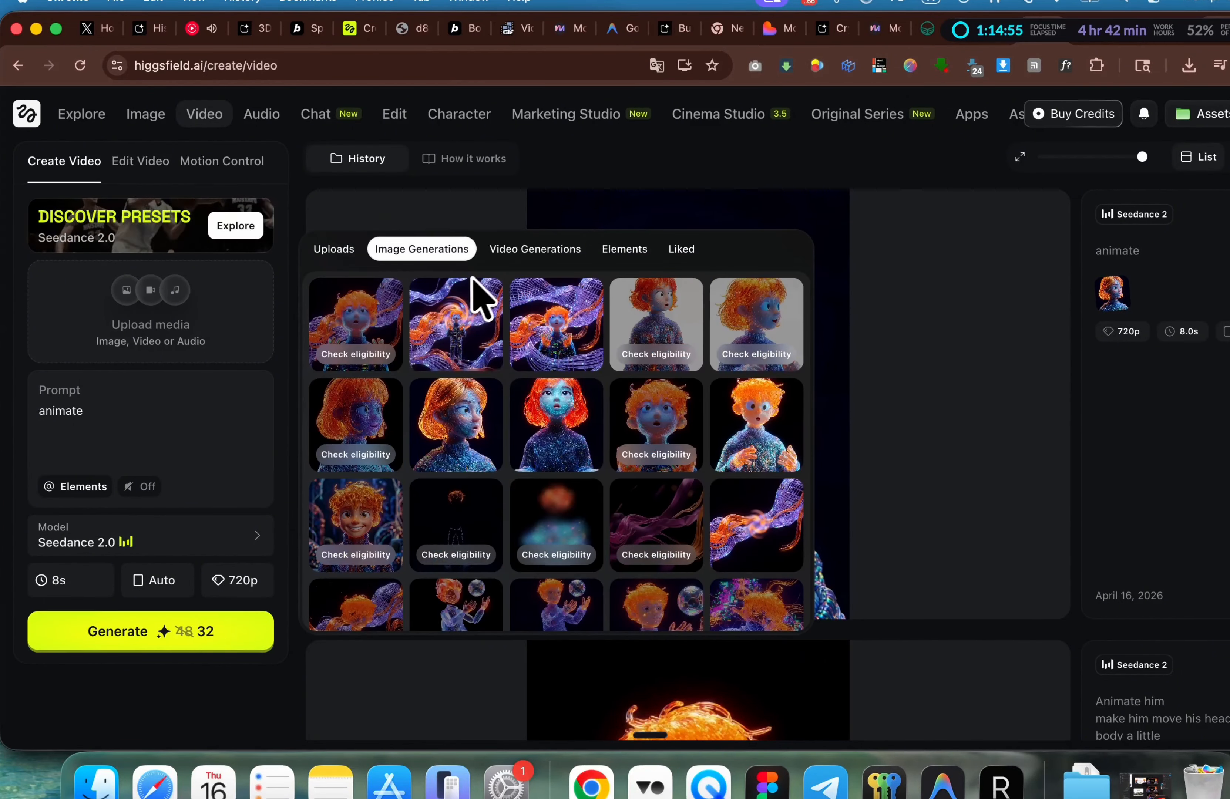
{"action": "left_click", "coordinate": [551, 341]}
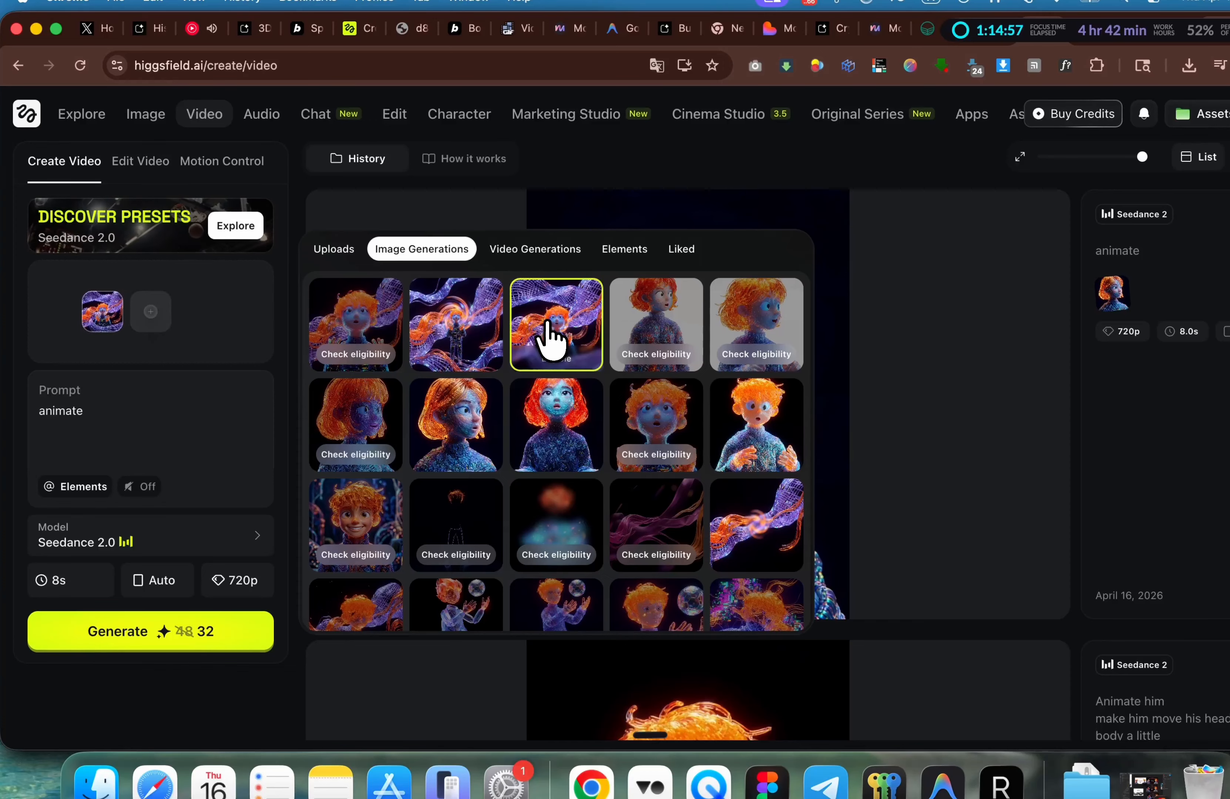
{"action": "left_click", "coordinate": [145, 431]}
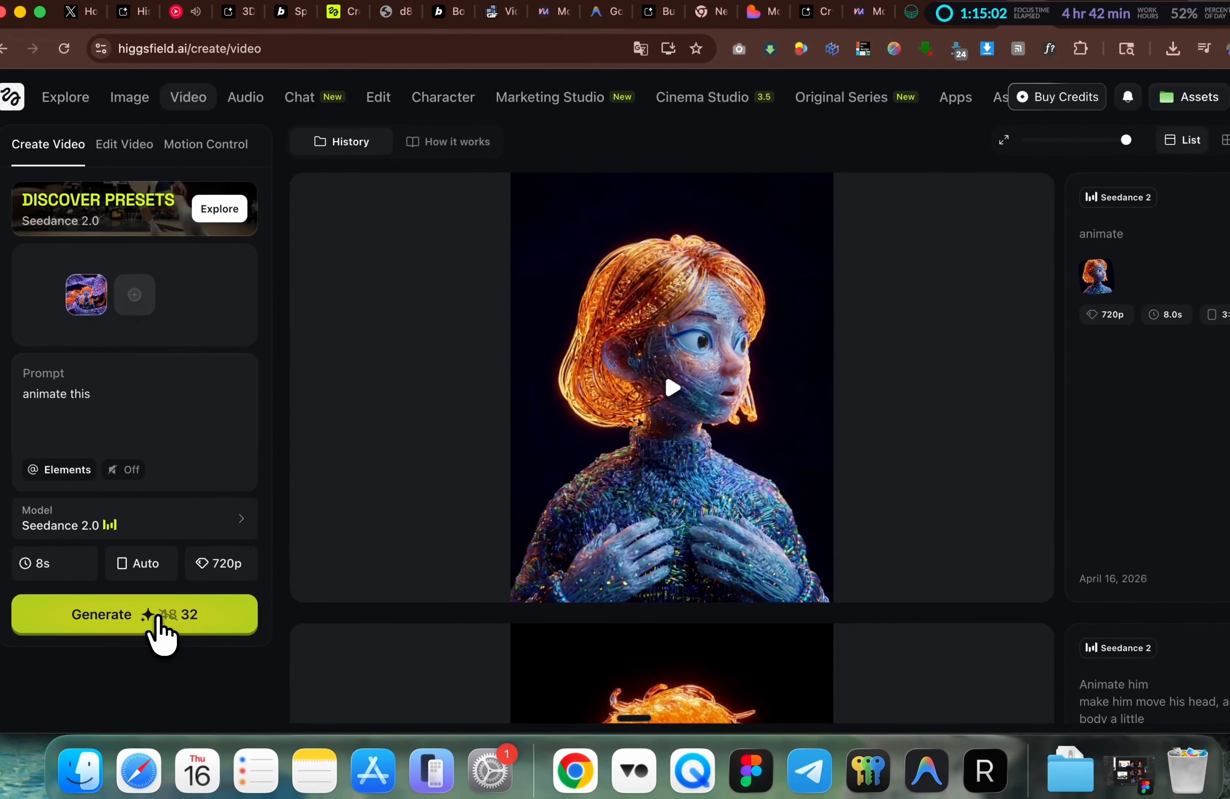
{"action": "left_click", "coordinate": [164, 633]}
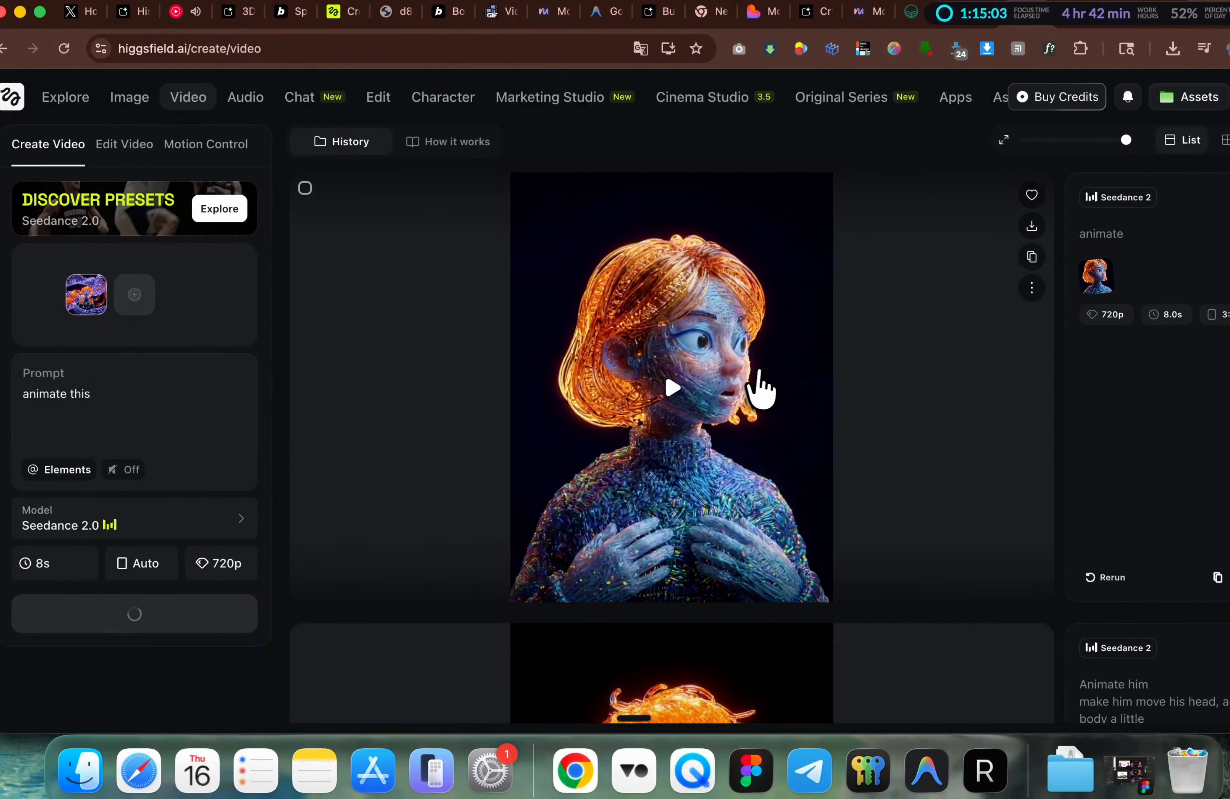
Step: Play the finished video of the orange-haired girl in the history and pause it
{"action": "left_click", "coordinate": [674, 388]}
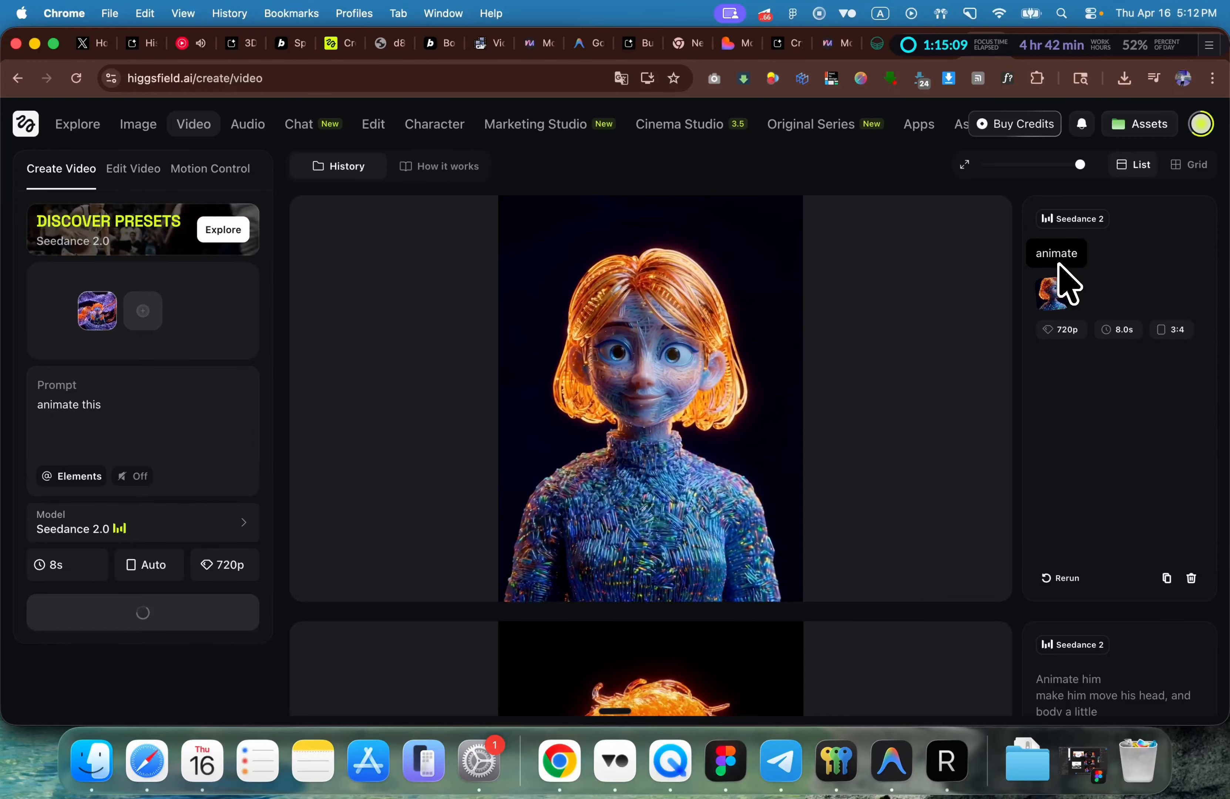
{"action": "scroll", "coordinate": [873, 406], "scroll_direction": "down", "scroll_amount": 8}
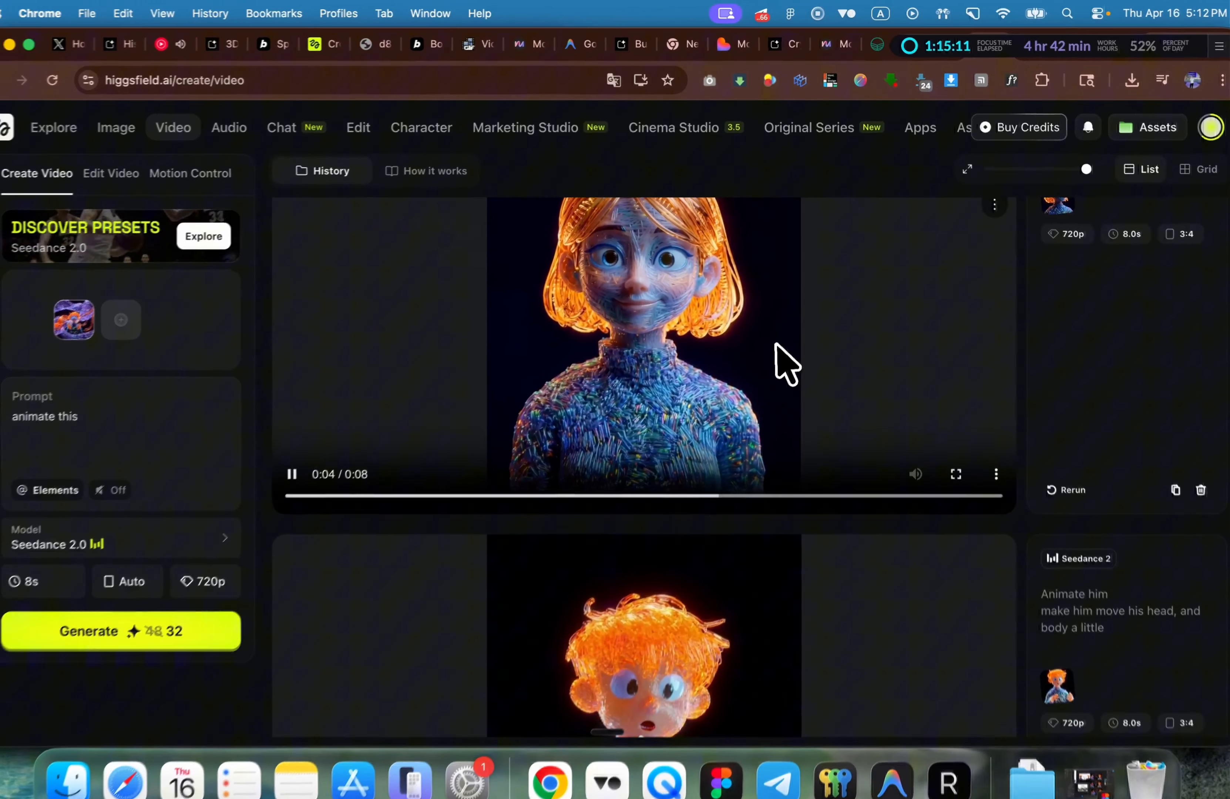
{"action": "left_click", "coordinate": [781, 366]}
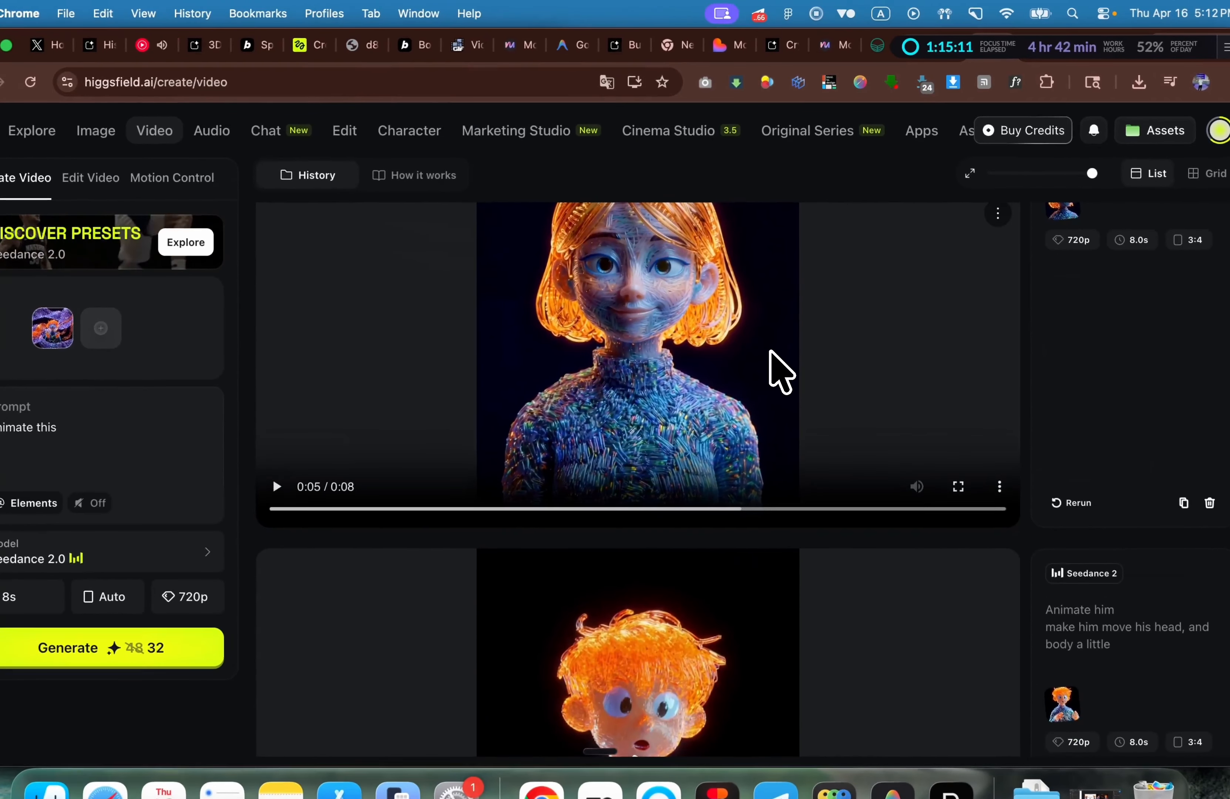
{"action": "scroll", "coordinate": [830, 358], "scroll_direction": "up", "scroll_amount": 3}
Step: Open the girl video's detail view, load the video in its own tab, copy its web address, and close the tab
{"action": "left_click", "coordinate": [992, 292]}
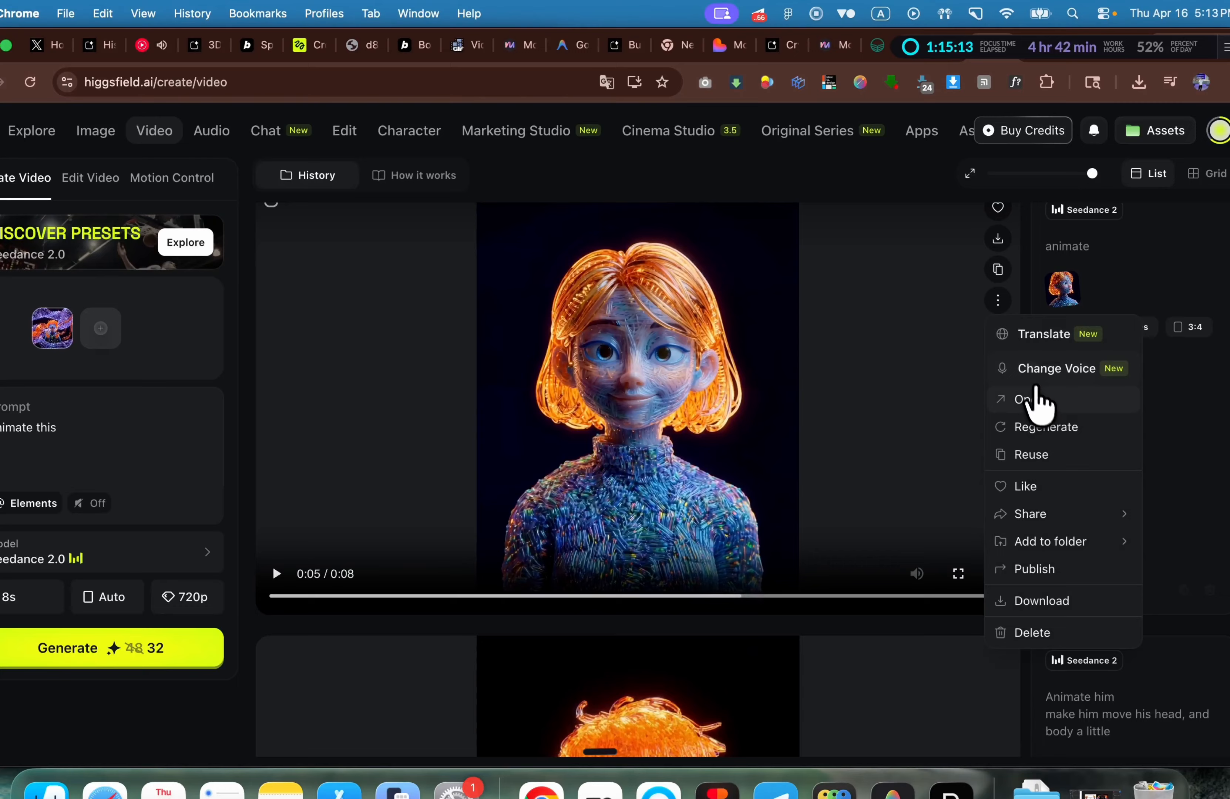
{"action": "left_click", "coordinate": [1035, 399]}
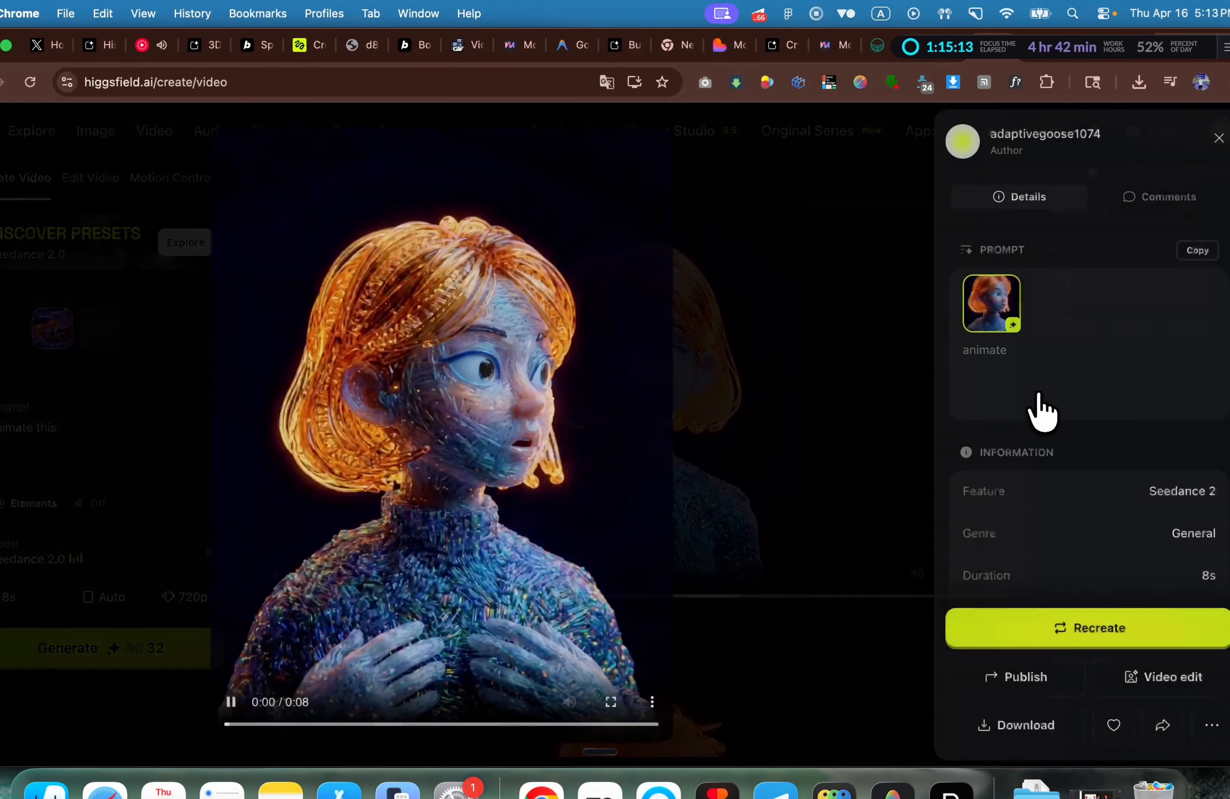
{"action": "right_click", "coordinate": [528, 239]}
{"action": "left_click", "coordinate": [657, 298]}
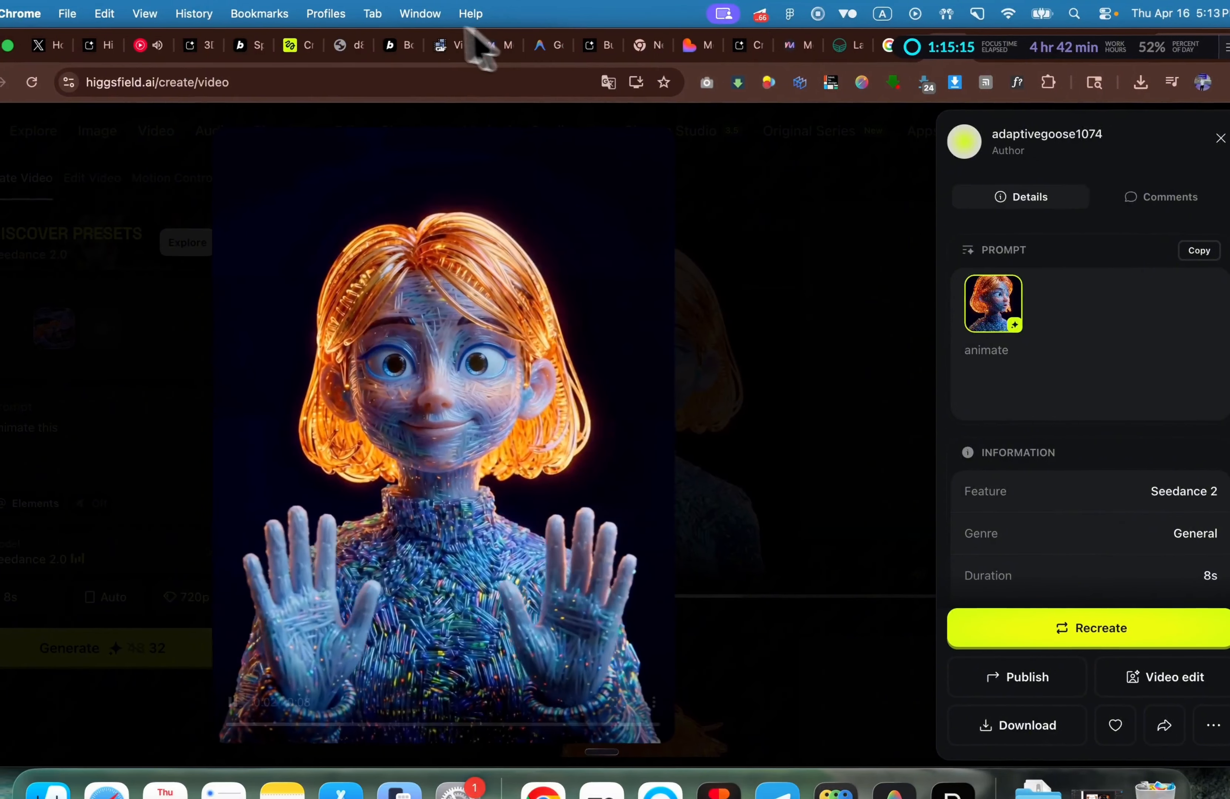
{"action": "left_click", "coordinate": [988, 46]}
{"action": "left_click", "coordinate": [600, 85]}
{"action": "key", "text": "super+c"}
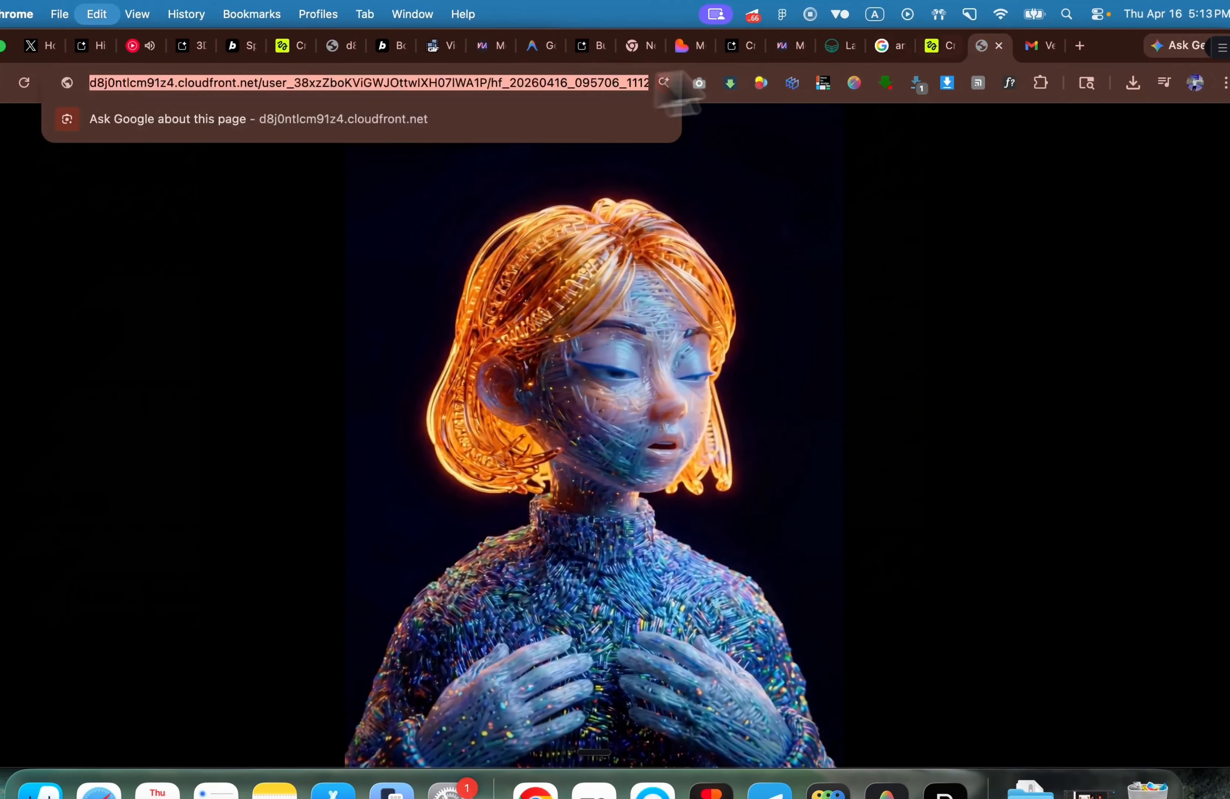
{"action": "left_click", "coordinate": [949, 45]}
{"action": "left_click", "coordinate": [949, 46]}
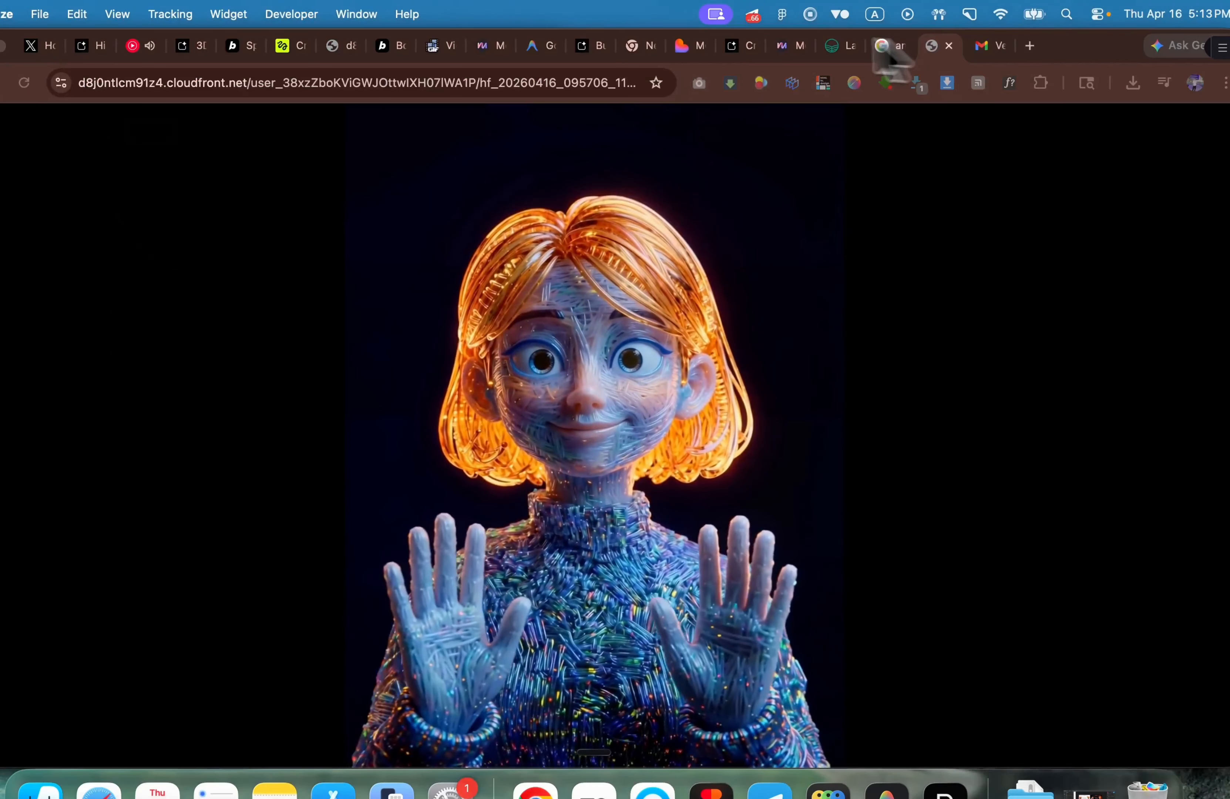
{"action": "left_click", "coordinate": [949, 46]}
Step: In the AI Studio Crypto Portfolio Hero project, draft a prompt replacing the image in the "Master your digital assets" section with this video at a set aspect ratio
{"action": "left_click", "coordinate": [738, 49]}
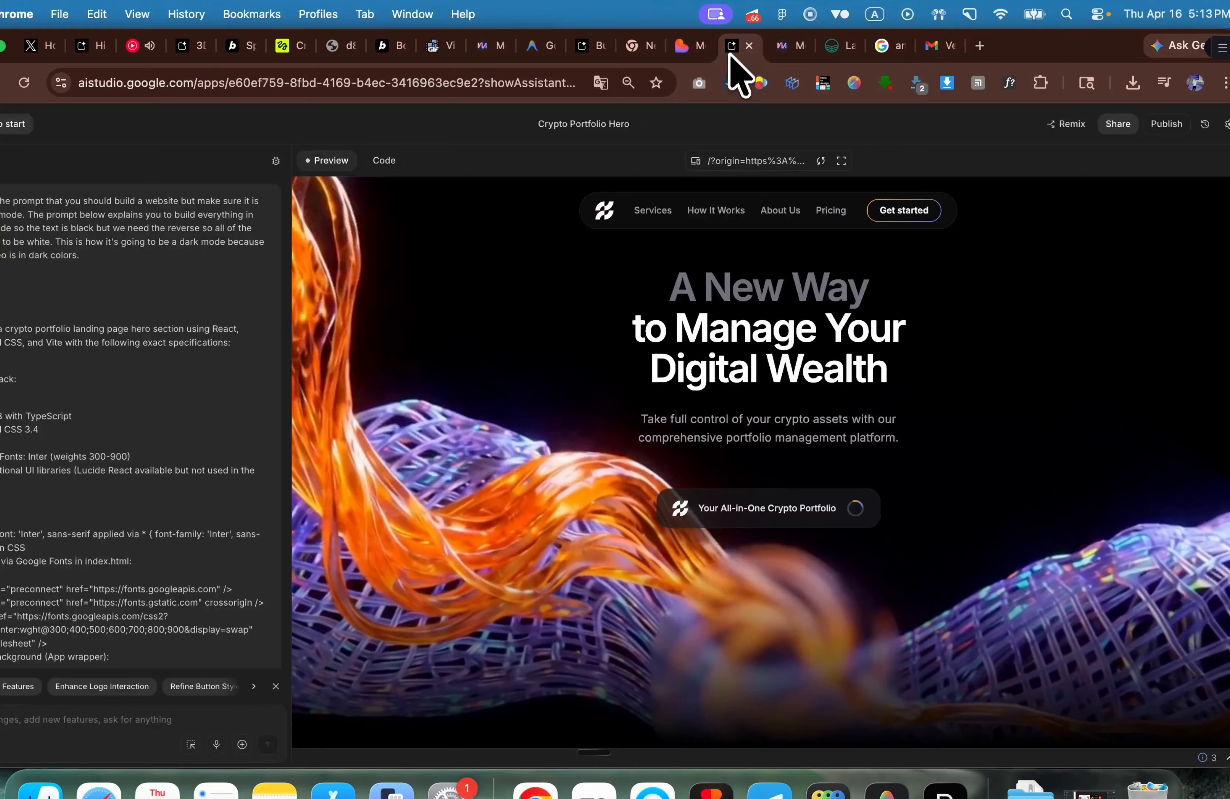
{"action": "scroll", "coordinate": [626, 406], "scroll_direction": "down", "scroll_amount": 10}
{"action": "scroll", "coordinate": [637, 412], "scroll_direction": "down", "scroll_amount": 10}
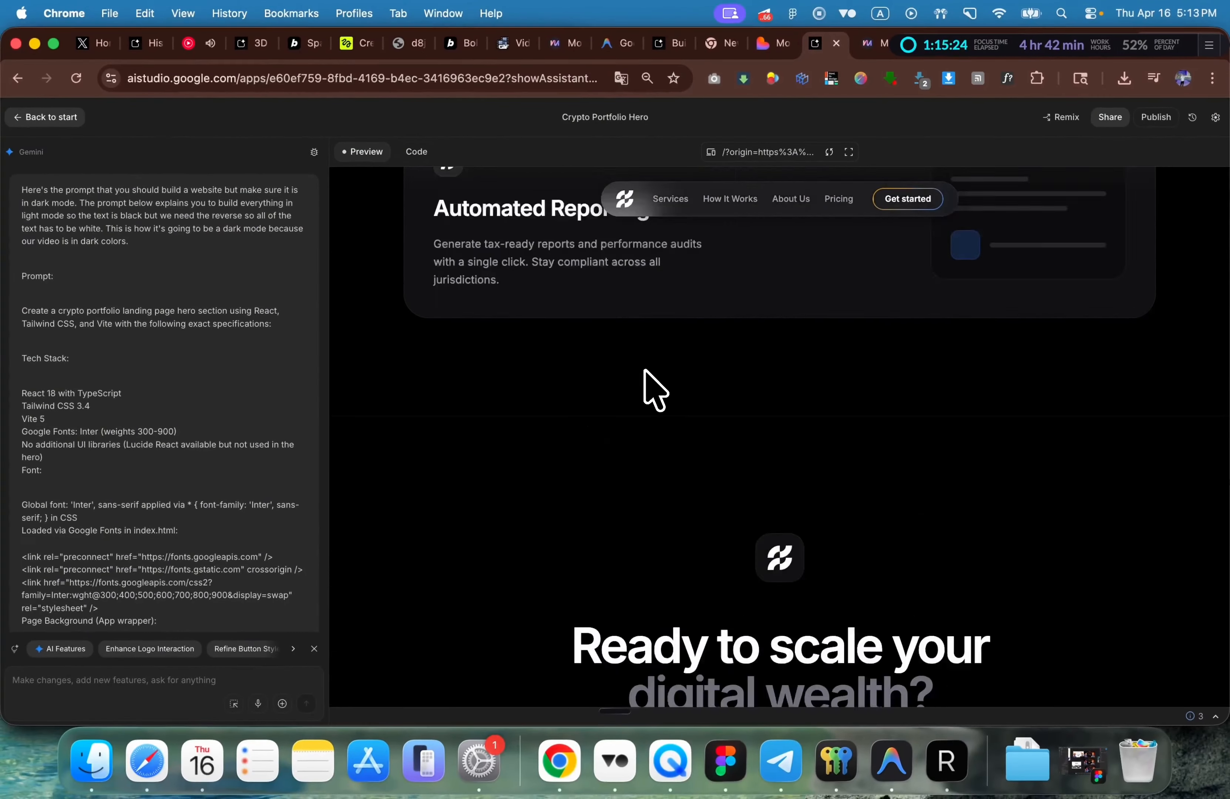
{"action": "scroll", "coordinate": [637, 412], "scroll_direction": "up", "scroll_amount": 5}
{"action": "scroll", "coordinate": [653, 389], "scroll_direction": "up", "scroll_amount": 3}
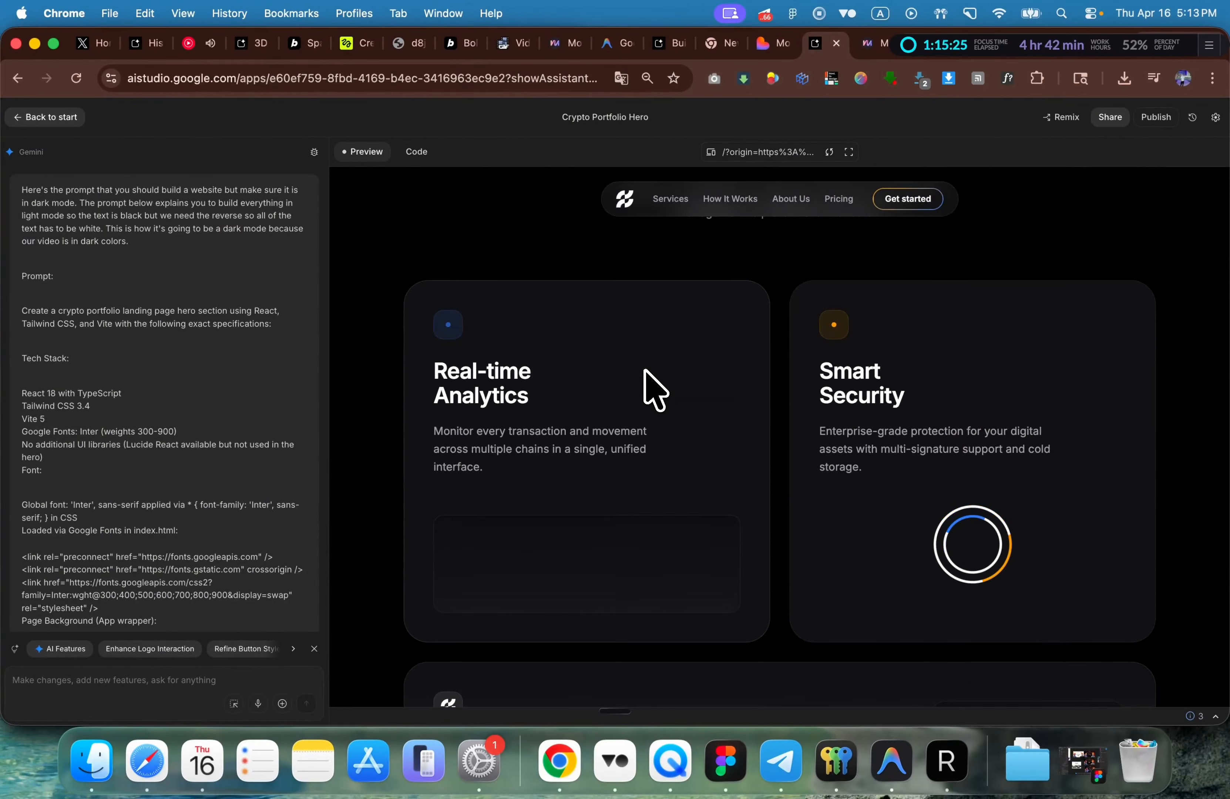
{"action": "scroll", "coordinate": [652, 389], "scroll_direction": "down", "scroll_amount": 10}
{"action": "scroll", "coordinate": [653, 389], "scroll_direction": "up", "scroll_amount": 12}
{"action": "scroll", "coordinate": [651, 390], "scroll_direction": "up", "scroll_amount": 8}
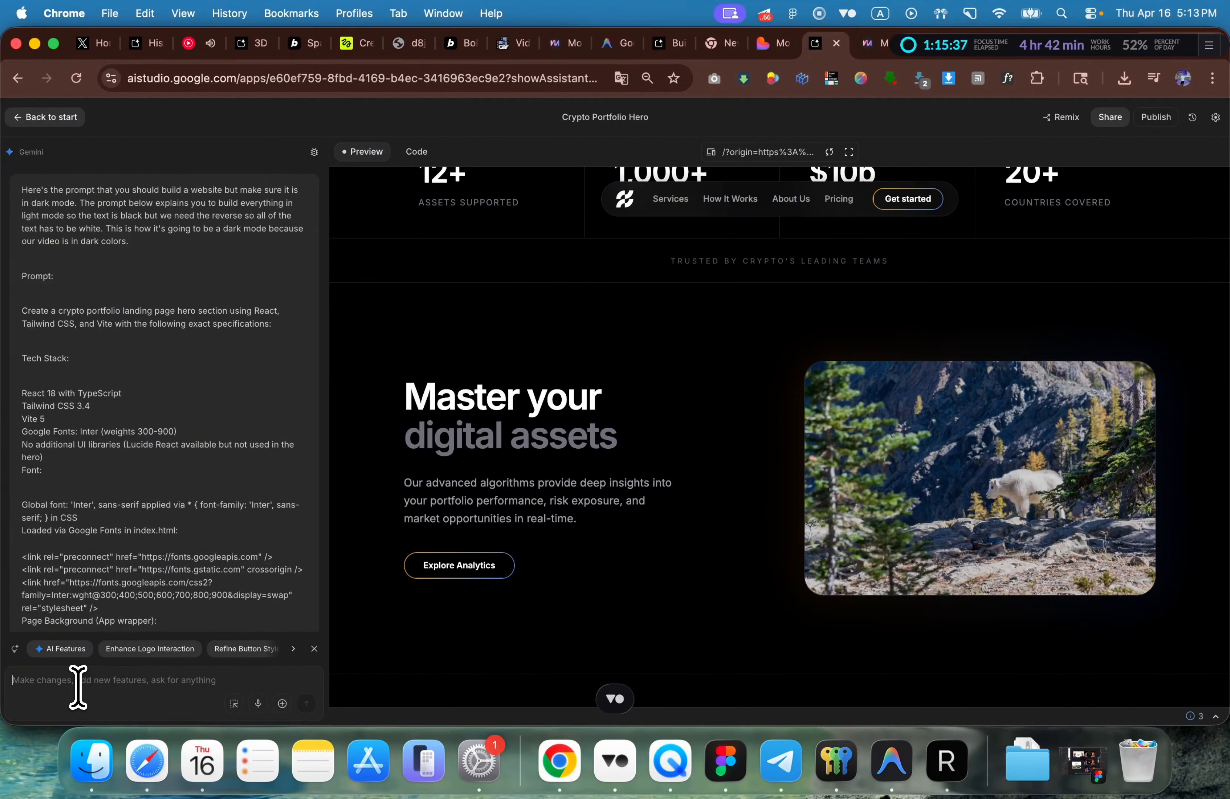
{"action": "type", "text": "Instead of having the image on the right side of the master your digital assets section, let's have this video."}
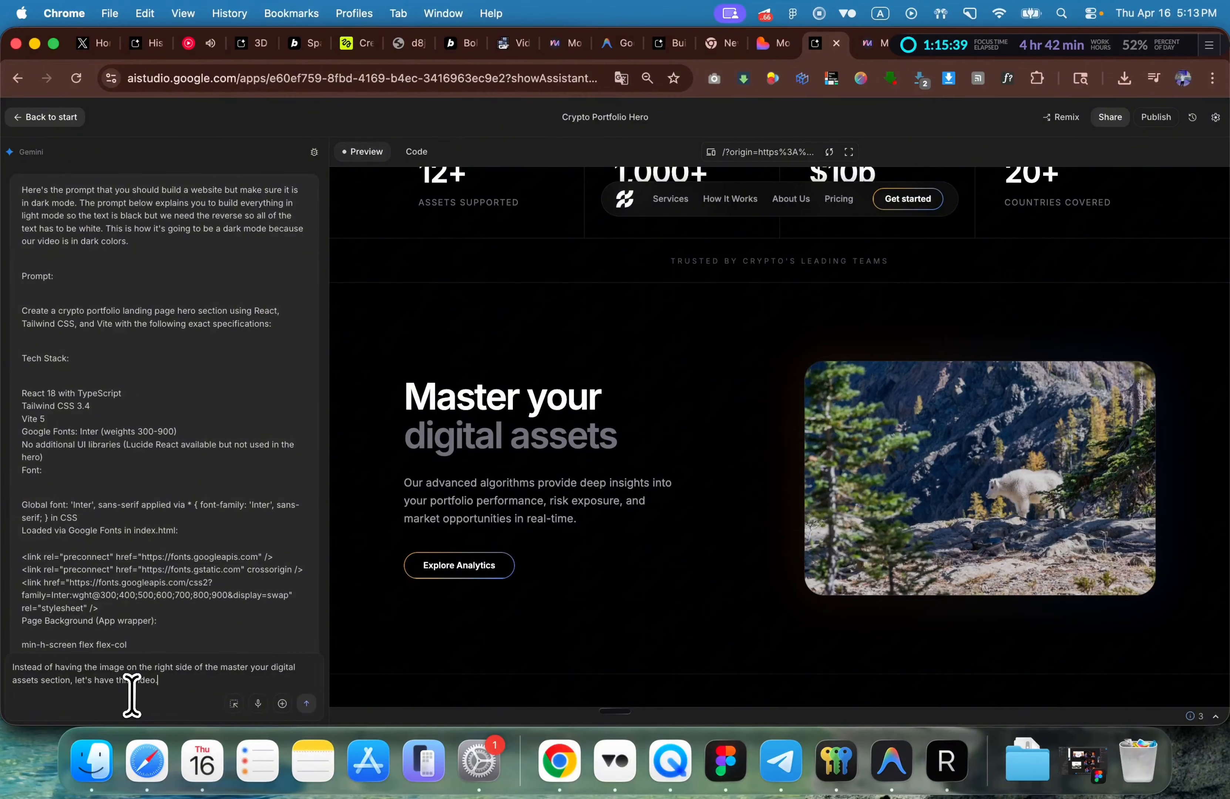
{"action": "key", "text": "shift+Return"}
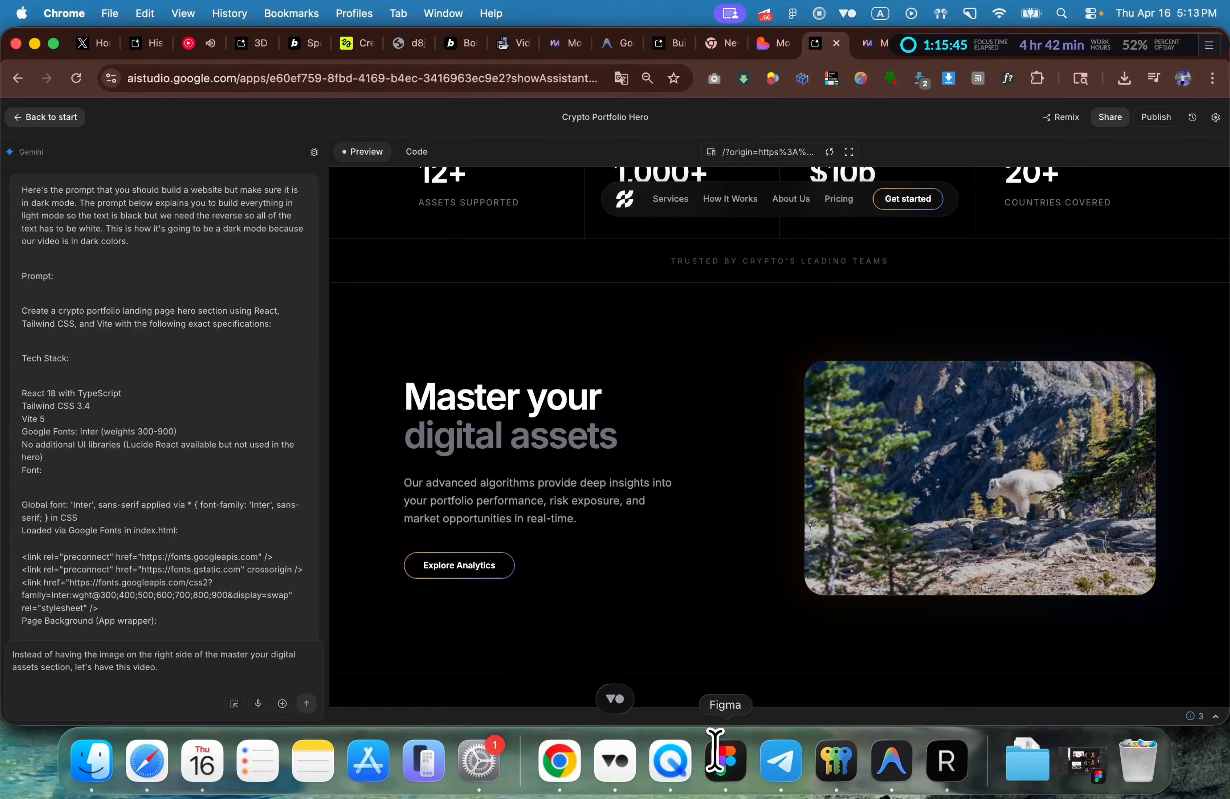
{"action": "type", "text": "Also the aspect ratio should be."}
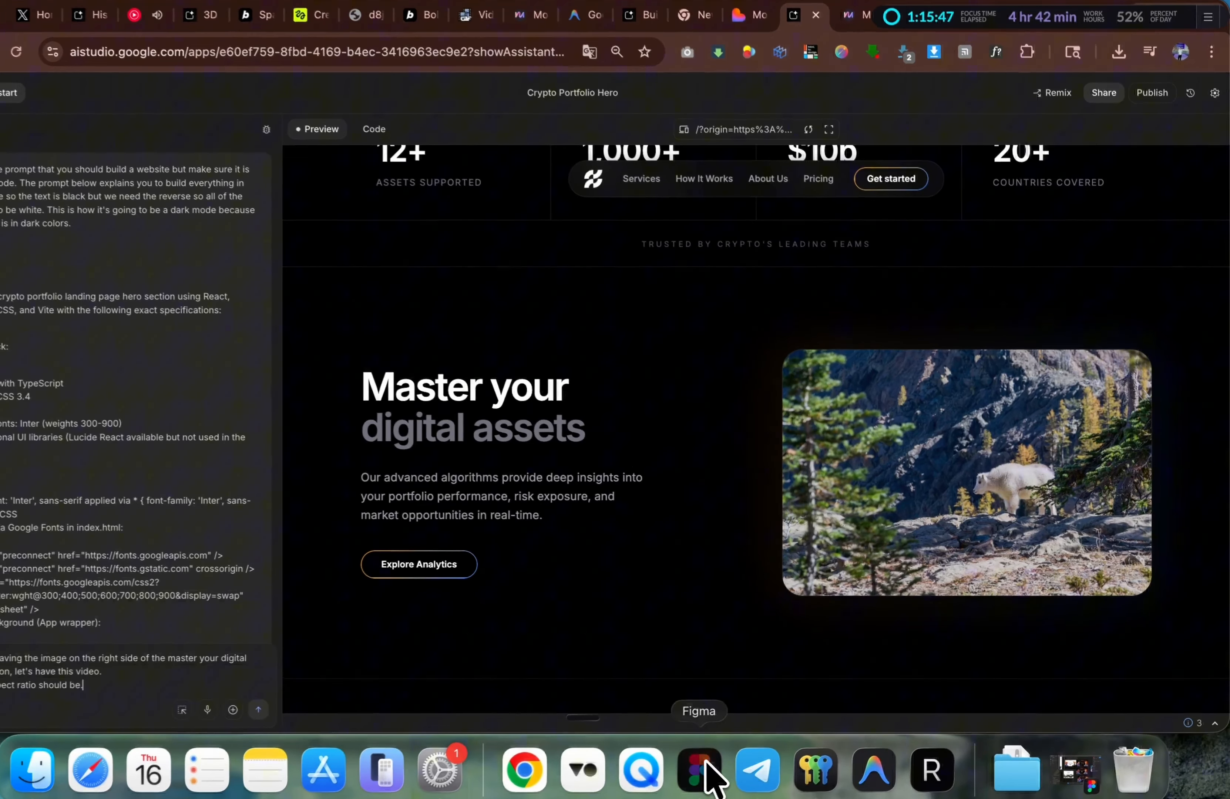
{"action": "left_click", "coordinate": [725, 763]}
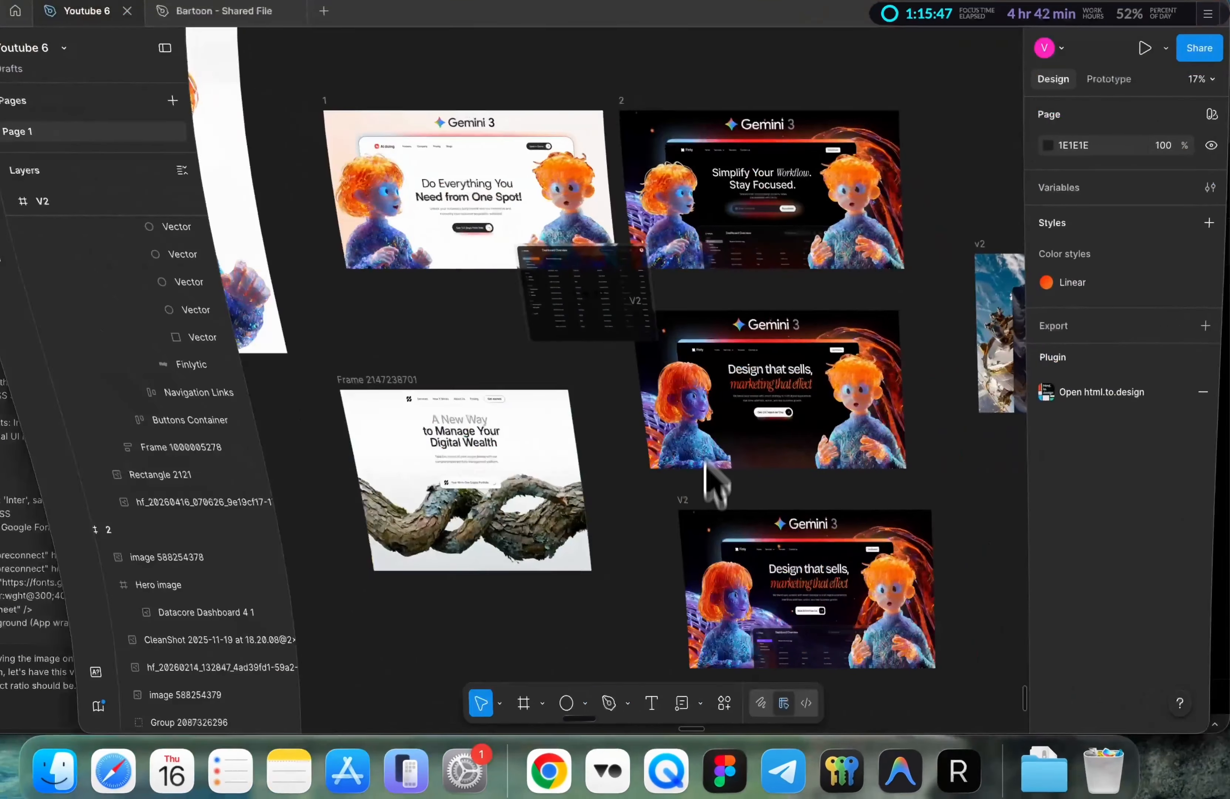
{"action": "key", "text": "f"}
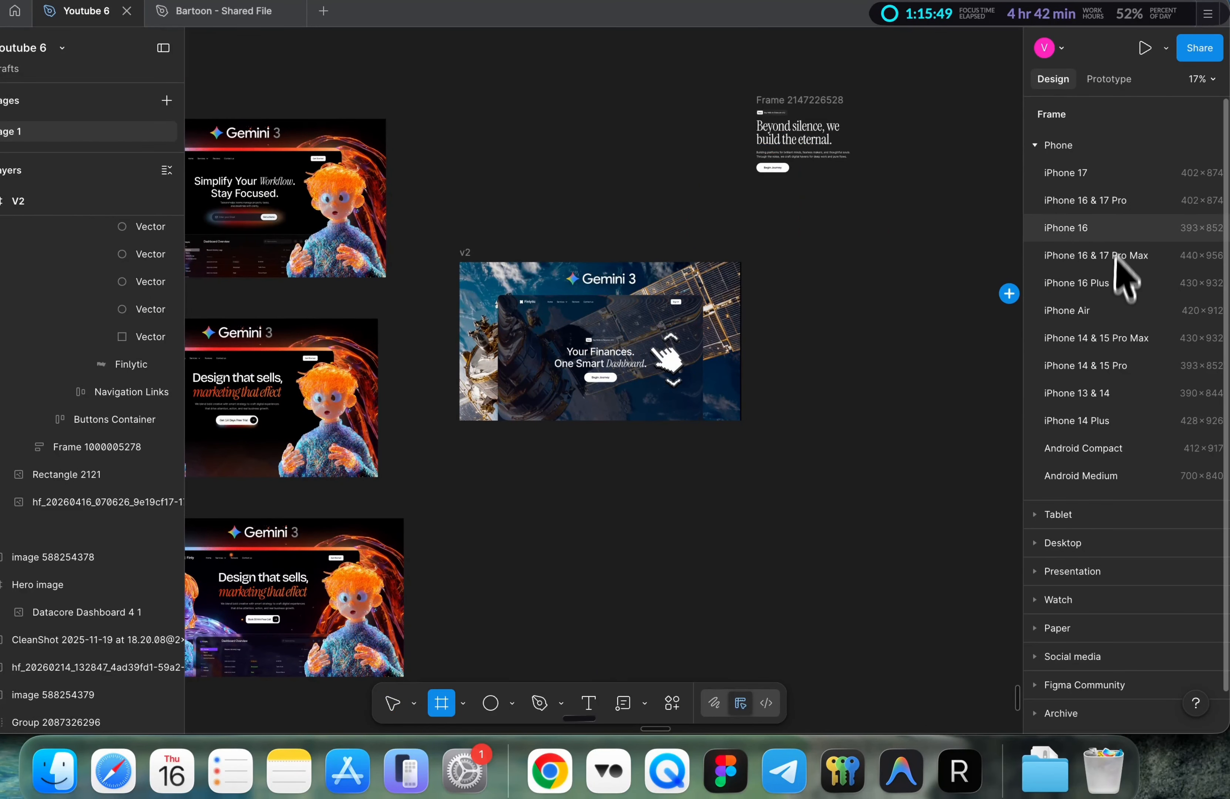
{"action": "scroll", "coordinate": [1095, 540], "scroll_direction": "down", "scroll_amount": 2}
{"action": "key", "text": "super+Tab"}
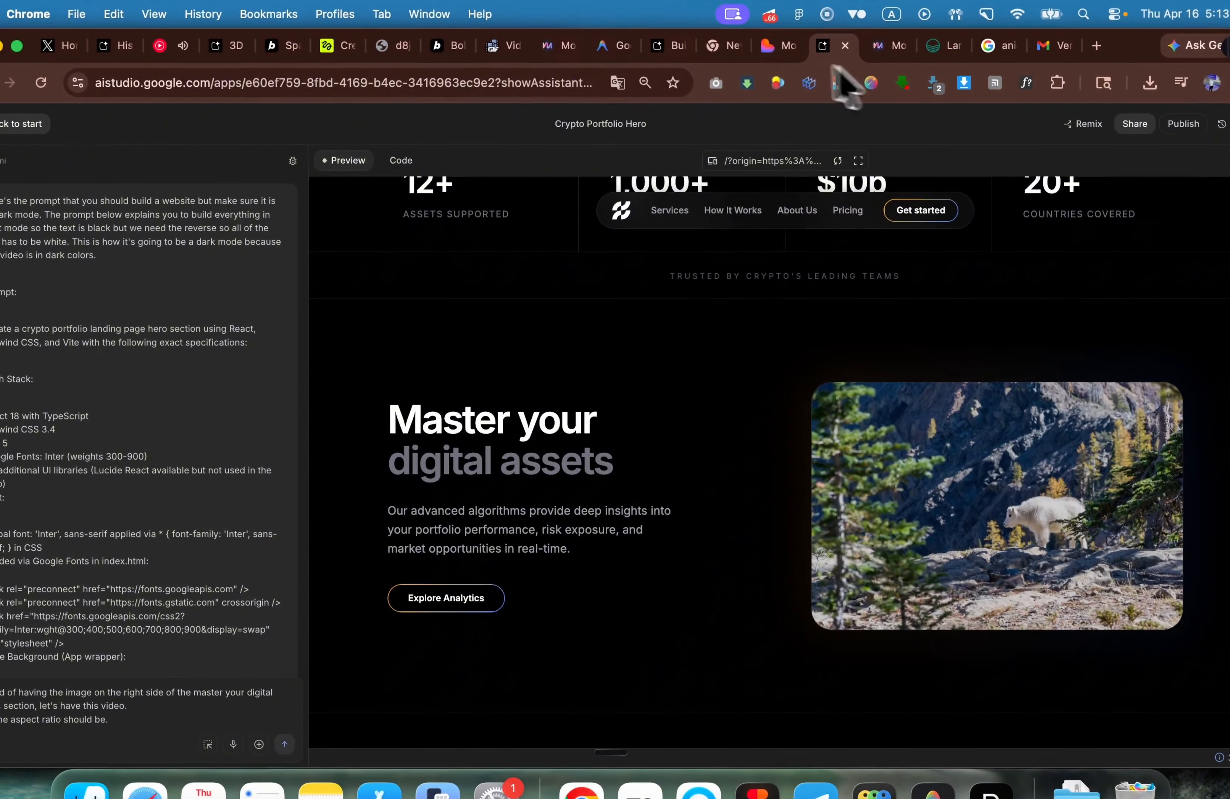
Step: Switch to Higgsfield and check the available aspect ratios in the video and image generation settings
{"action": "left_click", "coordinate": [343, 40]}
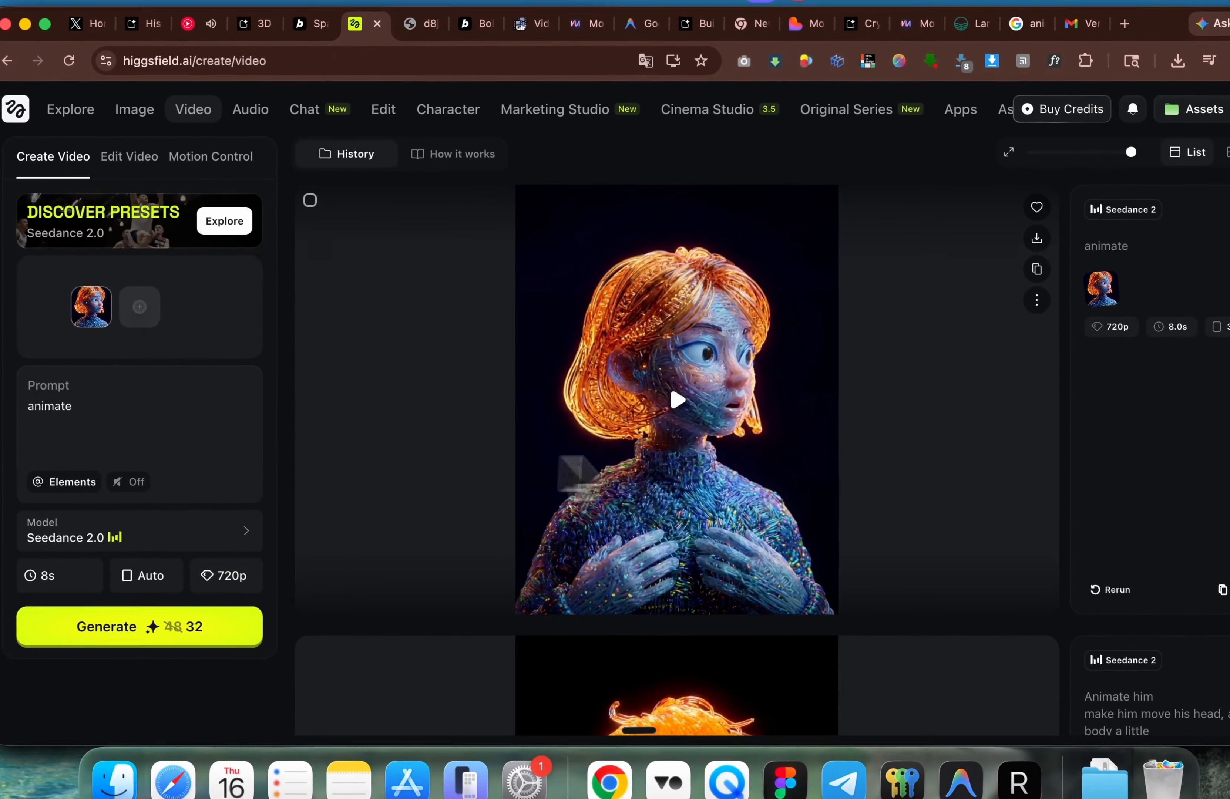
{"action": "left_click", "coordinate": [152, 577]}
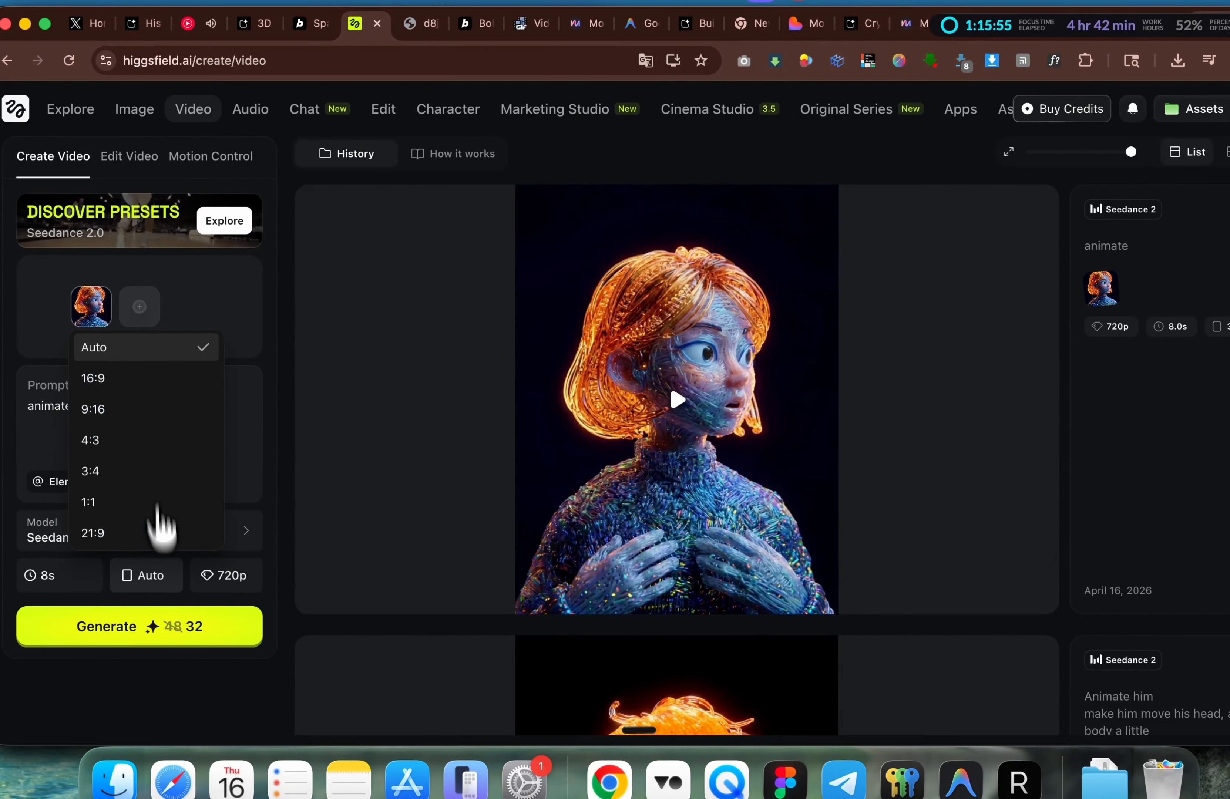
{"action": "left_click", "coordinate": [132, 118]}
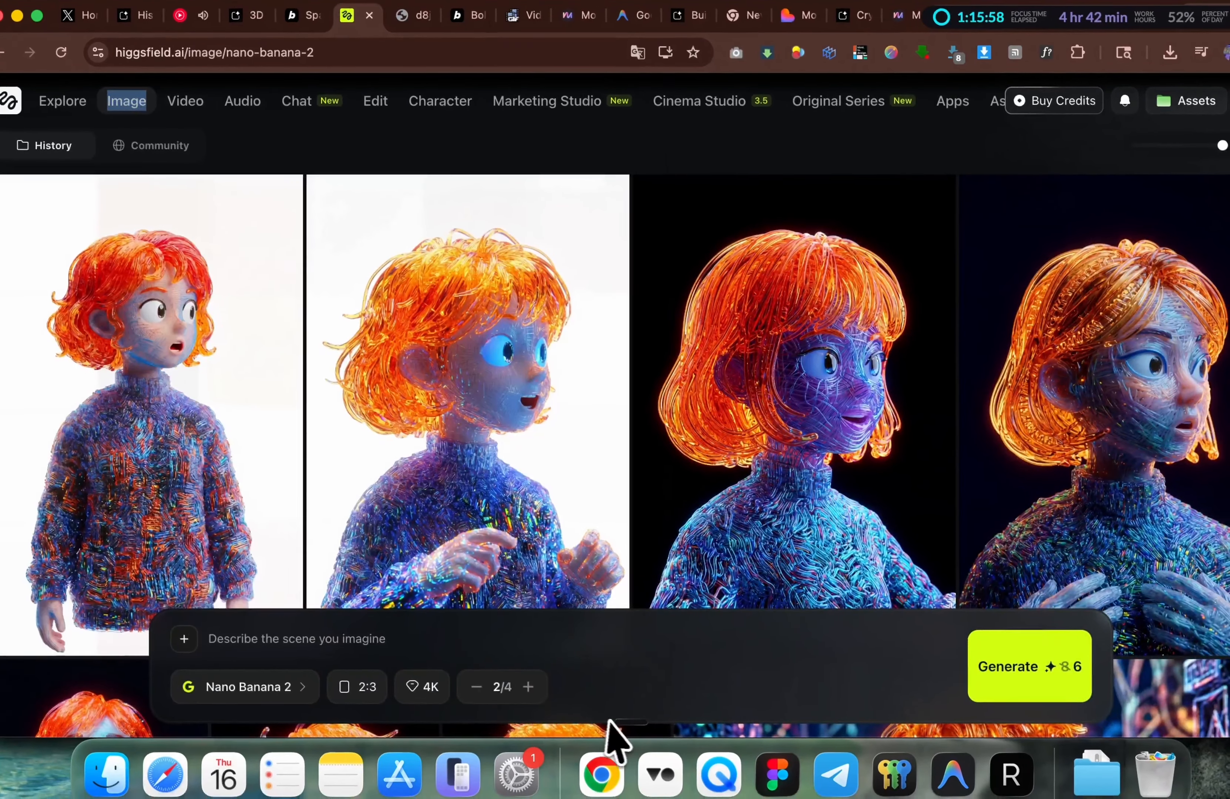
{"action": "left_click", "coordinate": [371, 700]}
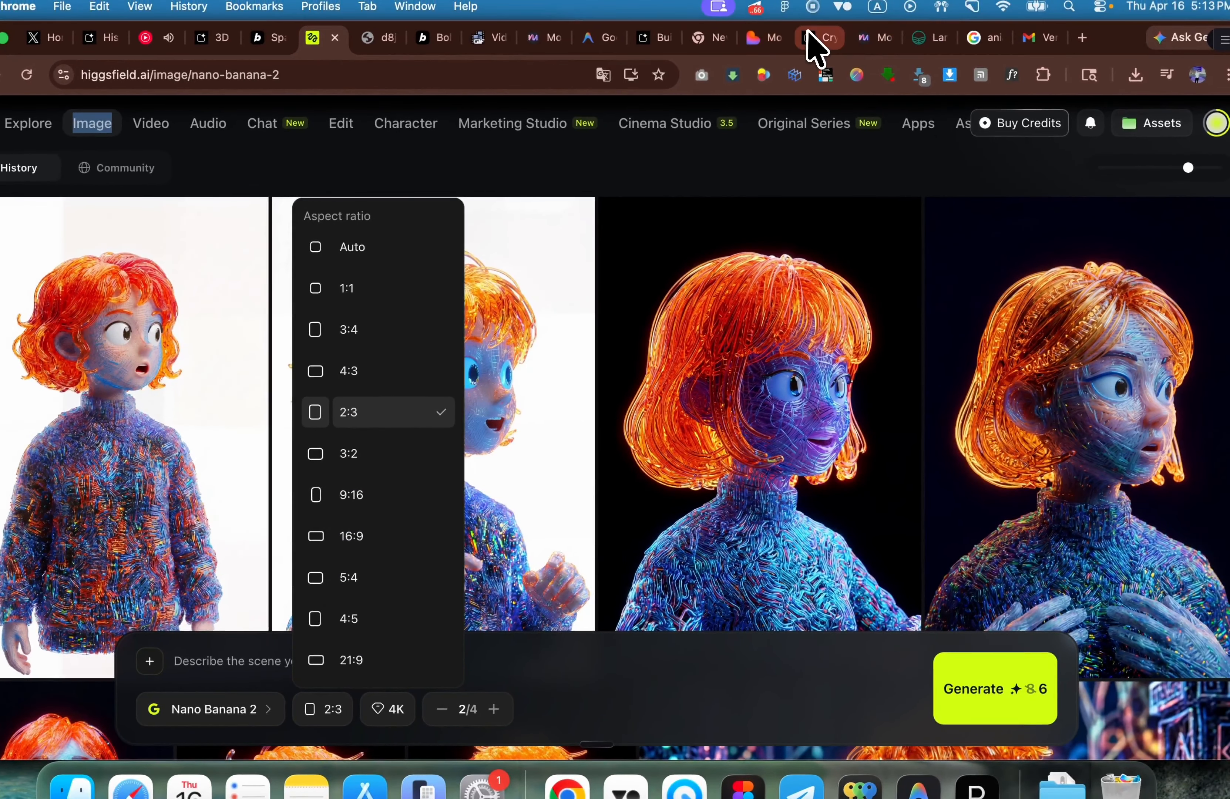
Step: Back in AI Studio, complete the prompt with a 3:4 aspect ratio, paste the copied video address, and submit it
{"action": "left_click", "coordinate": [815, 38]}
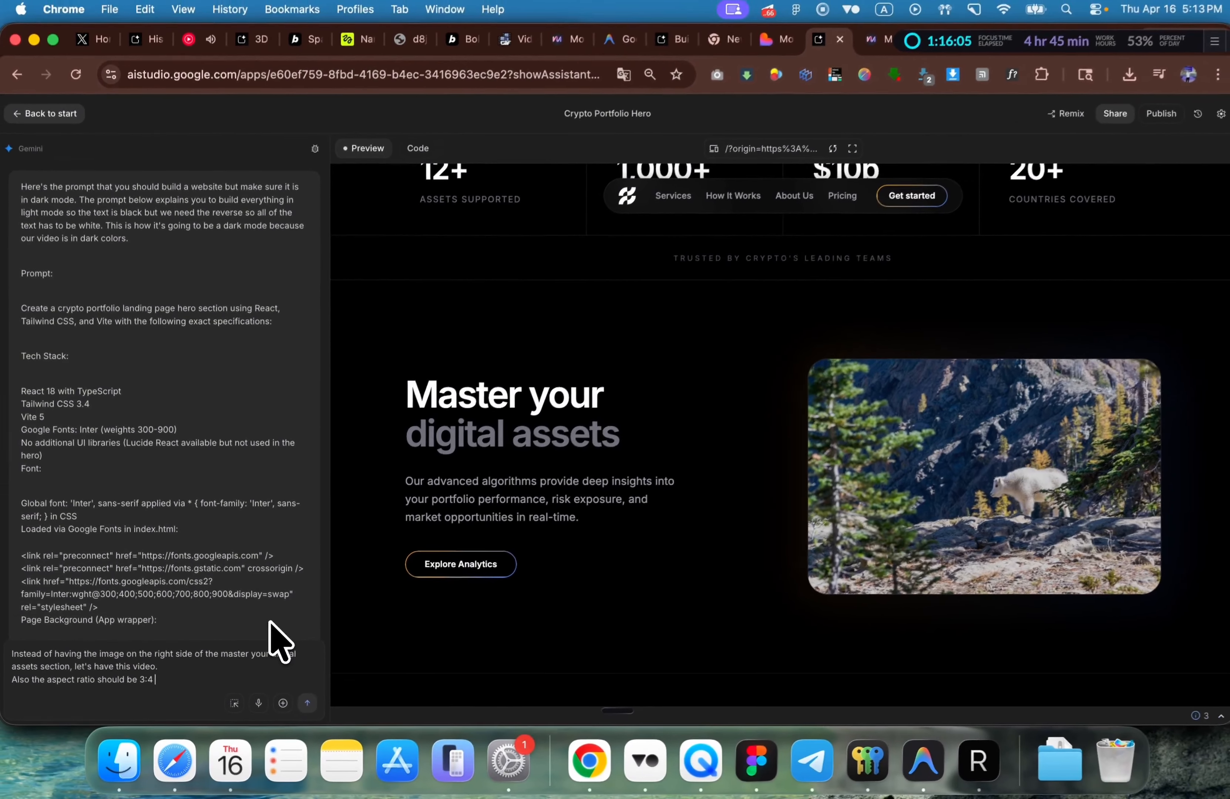
{"action": "key", "text": "super+v"}
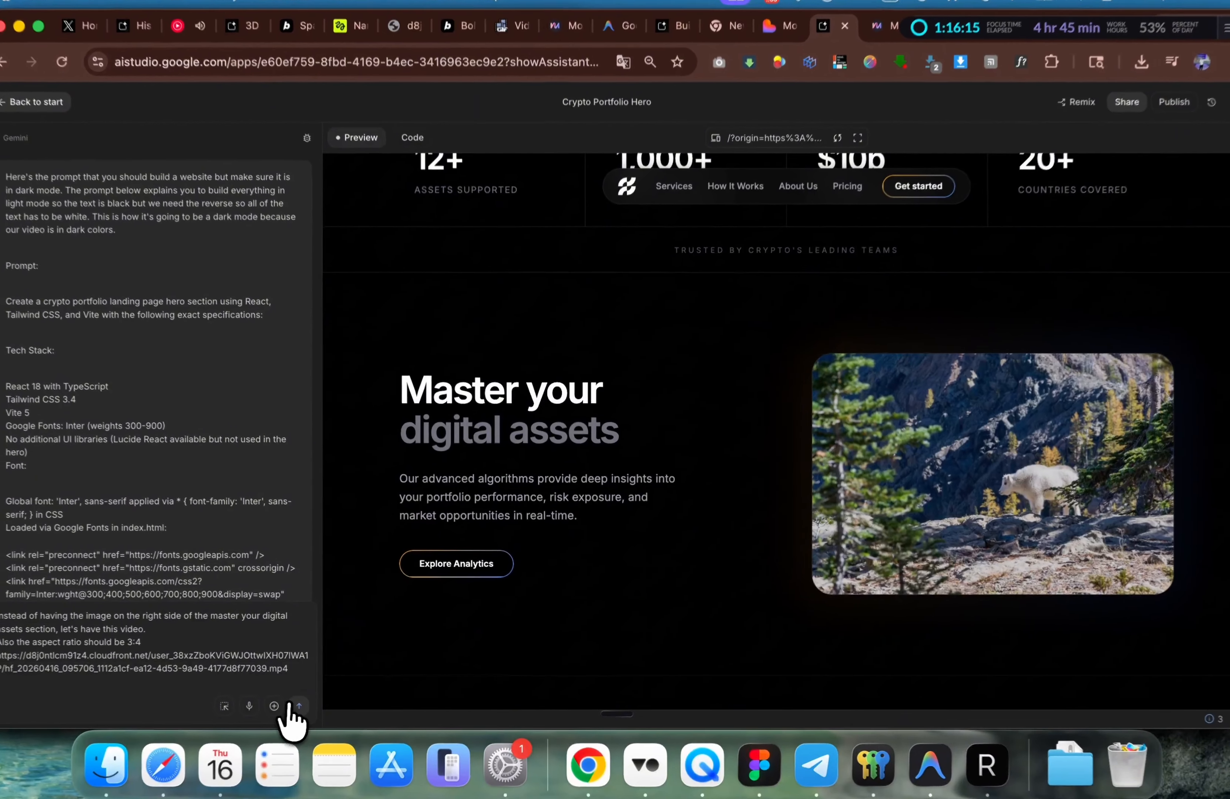
{"action": "left_click", "coordinate": [306, 704]}
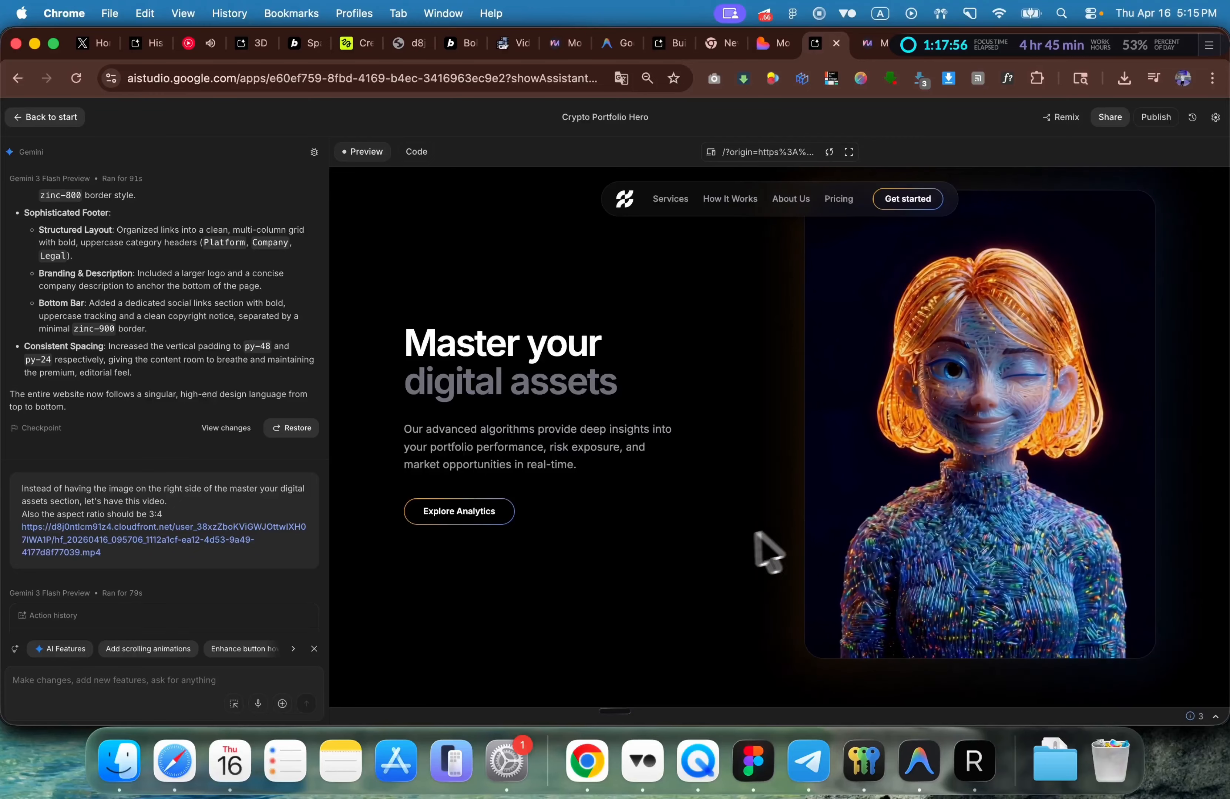
Step: For the "Where wealth takes shape" section, draft a prompt requesting a background video with top and bottom gradients and a negative top offset around 200 pixels
{"action": "scroll", "coordinate": [722, 561], "scroll_direction": "down", "scroll_amount": 10}
{"action": "scroll", "coordinate": [733, 499], "scroll_direction": "down", "scroll_amount": 7}
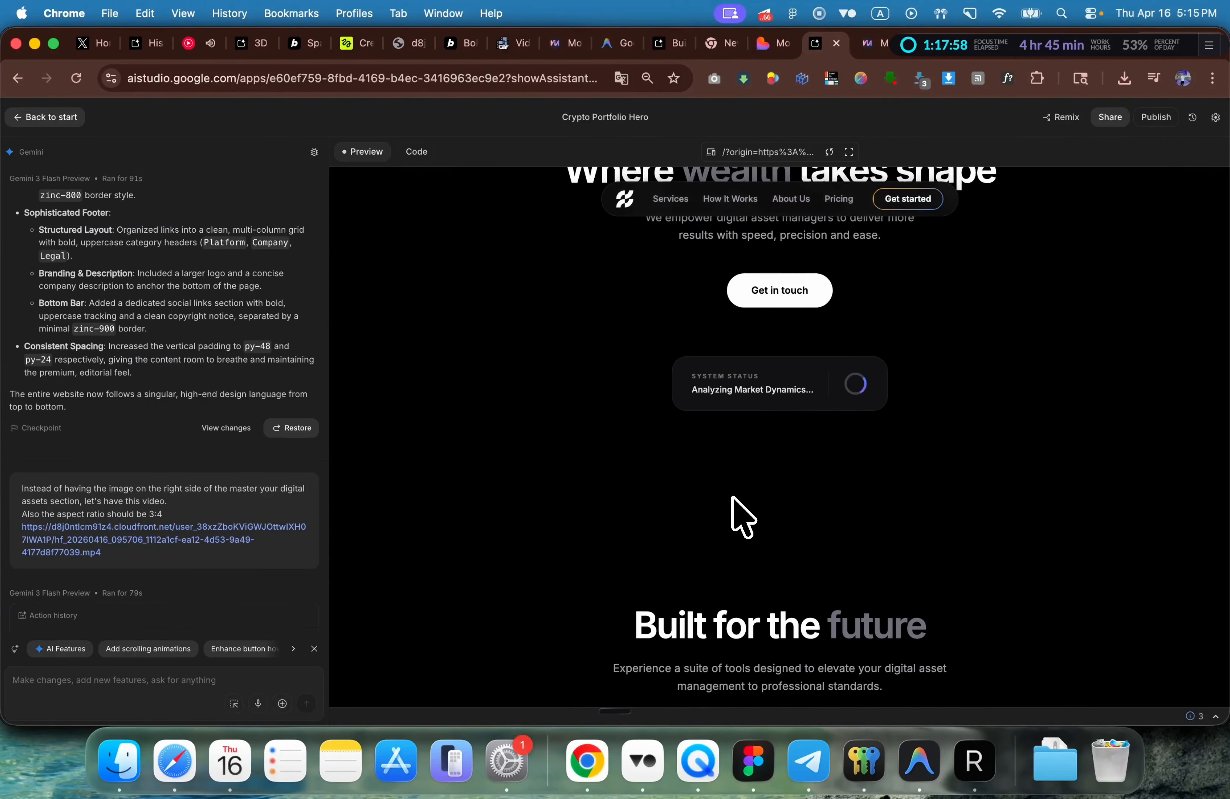
{"action": "scroll", "coordinate": [739, 487], "scroll_direction": "up", "scroll_amount": 5}
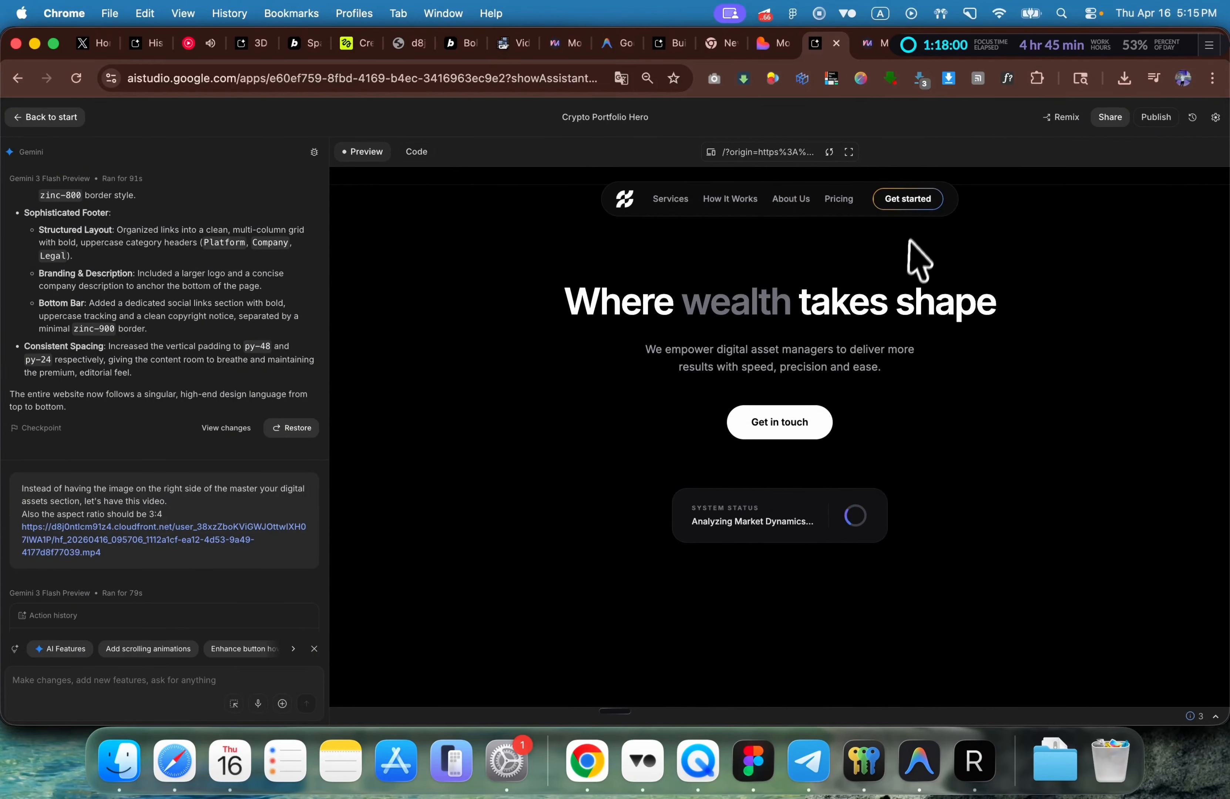
{"action": "scroll", "coordinate": [791, 563], "scroll_direction": "down", "scroll_amount": 1}
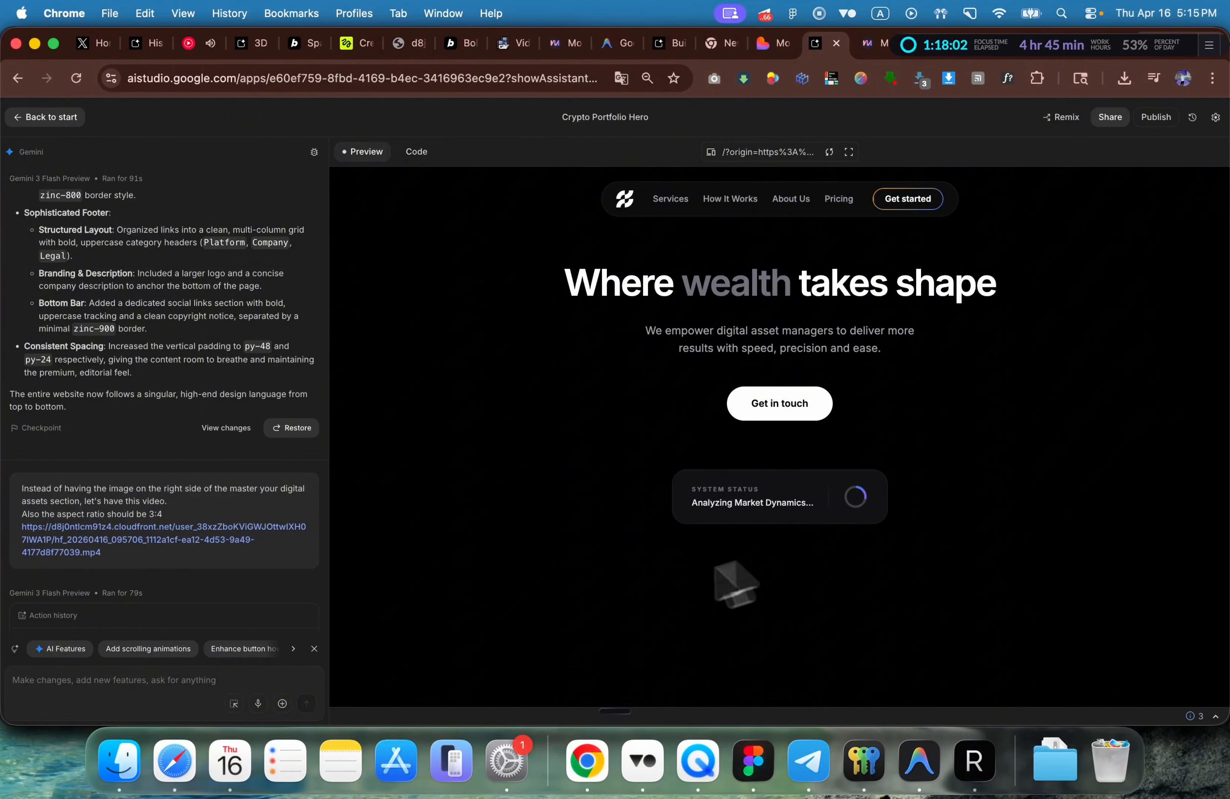
{"action": "left_click", "coordinate": [153, 679]}
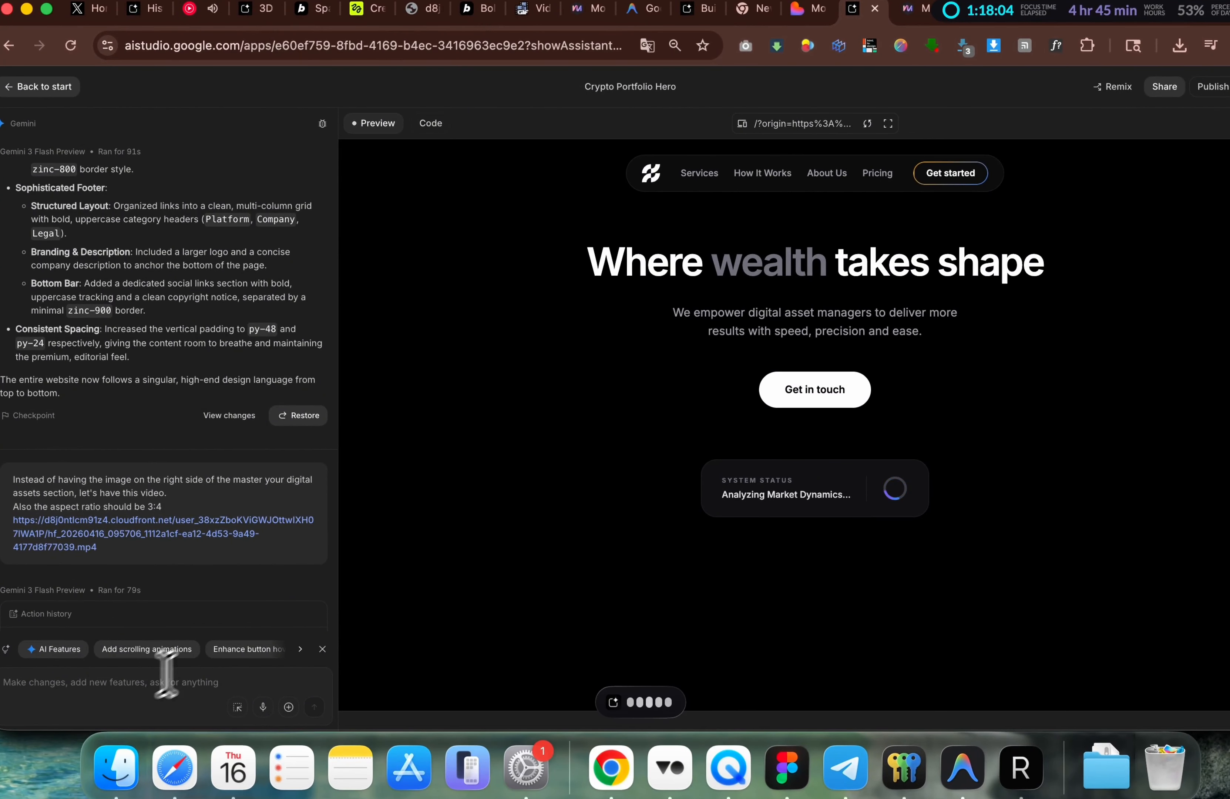
{"action": "scroll", "coordinate": [618, 368], "scroll_direction": "up", "scroll_amount": 1}
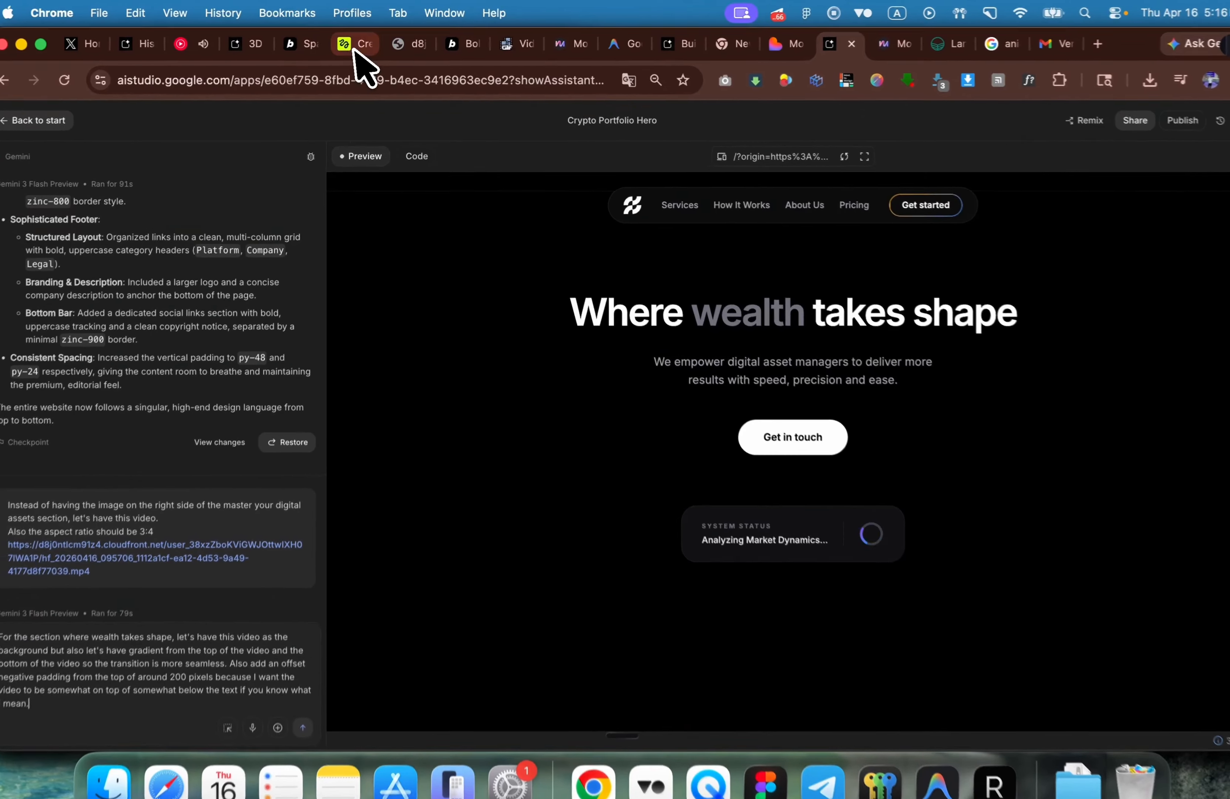
Step: Switch to Higgsfield, review the generated video of the orange-haired boy with flowing ribbons, and open its detail view
{"action": "left_click", "coordinate": [355, 46]}
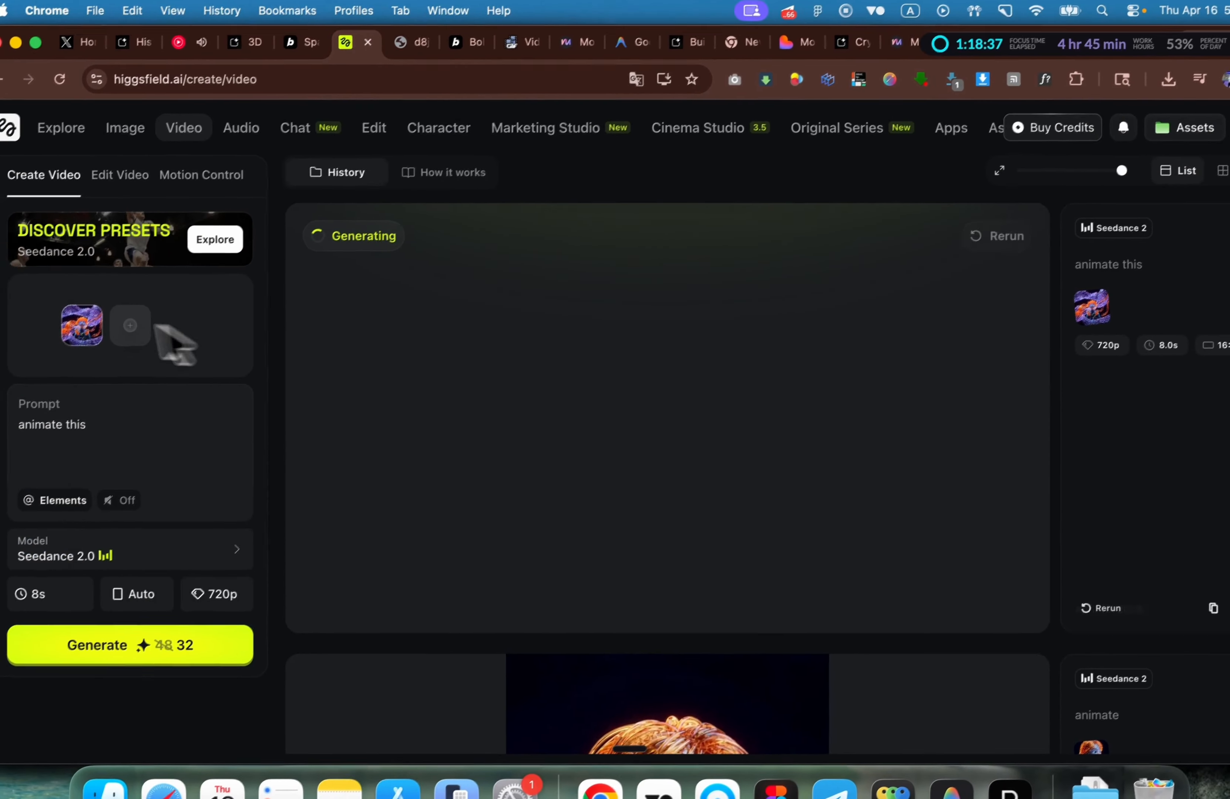
{"action": "left_click", "coordinate": [81, 327]}
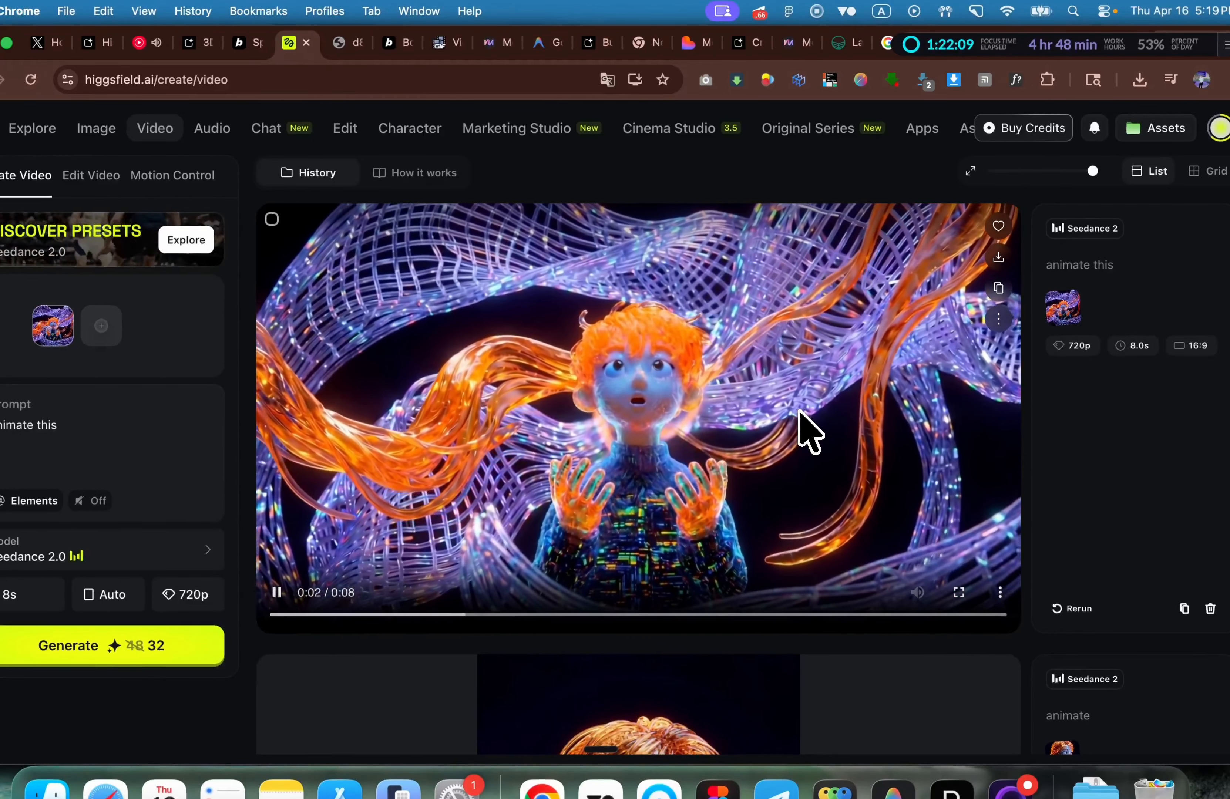
{"action": "scroll", "coordinate": [884, 417], "scroll_direction": "down", "scroll_amount": 4}
{"action": "scroll", "coordinate": [882, 430], "scroll_direction": "up", "scroll_amount": 4}
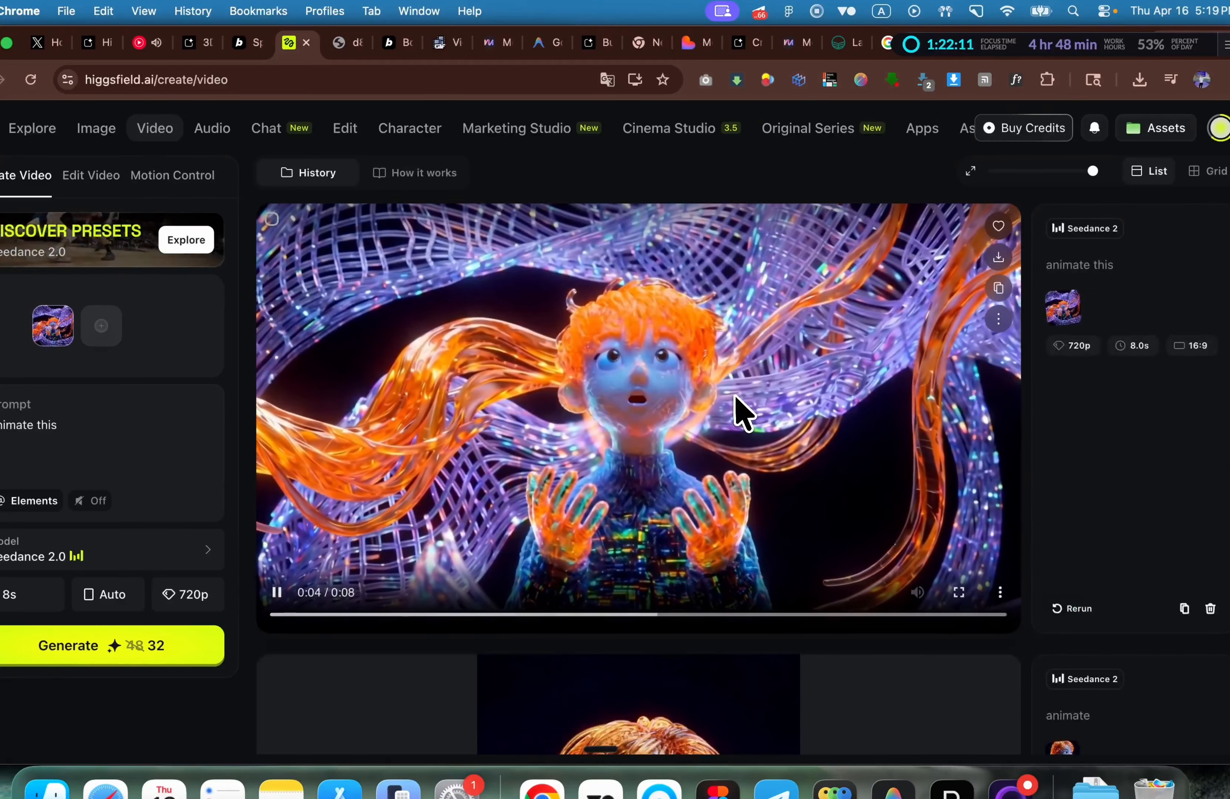
{"action": "left_click", "coordinate": [779, 387]}
{"action": "left_click", "coordinate": [998, 319]}
{"action": "left_click", "coordinate": [1030, 426]}
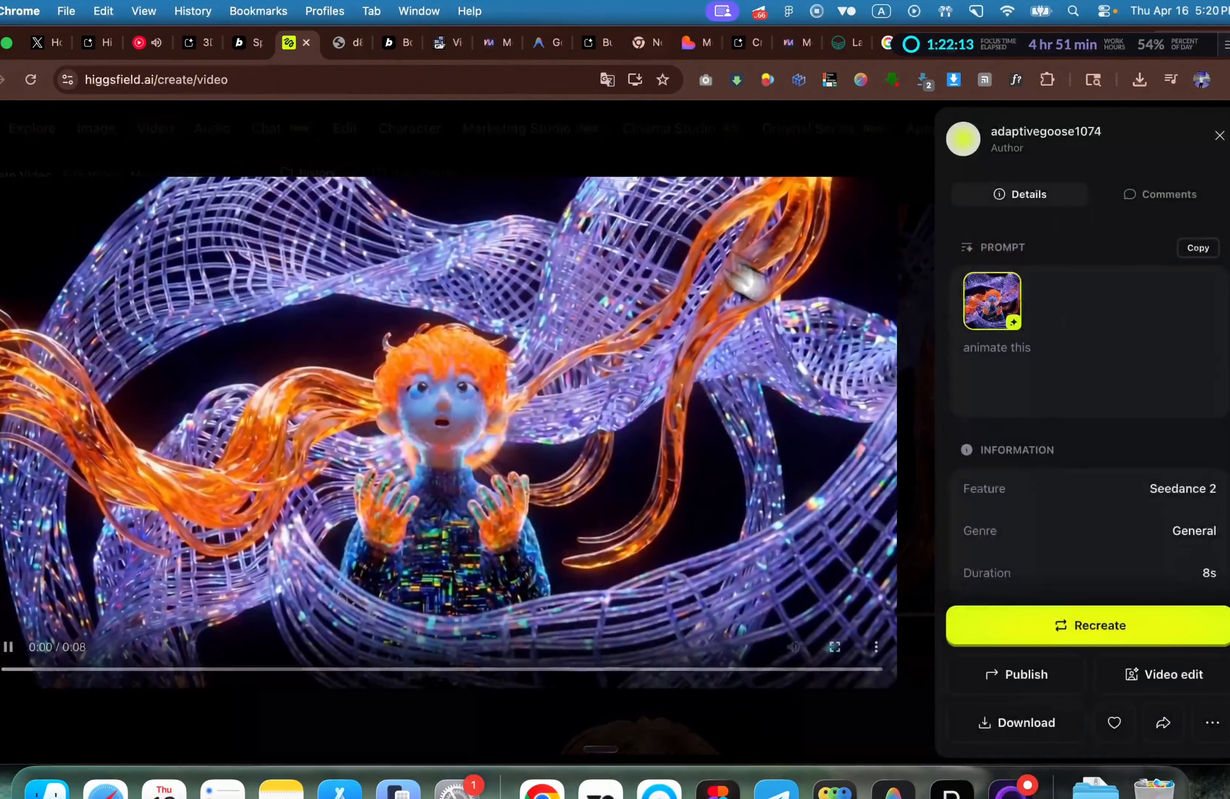
Step: Load the boy video in its own tab and copy its web address
{"action": "right_click", "coordinate": [648, 211]}
{"action": "left_click", "coordinate": [707, 265]}
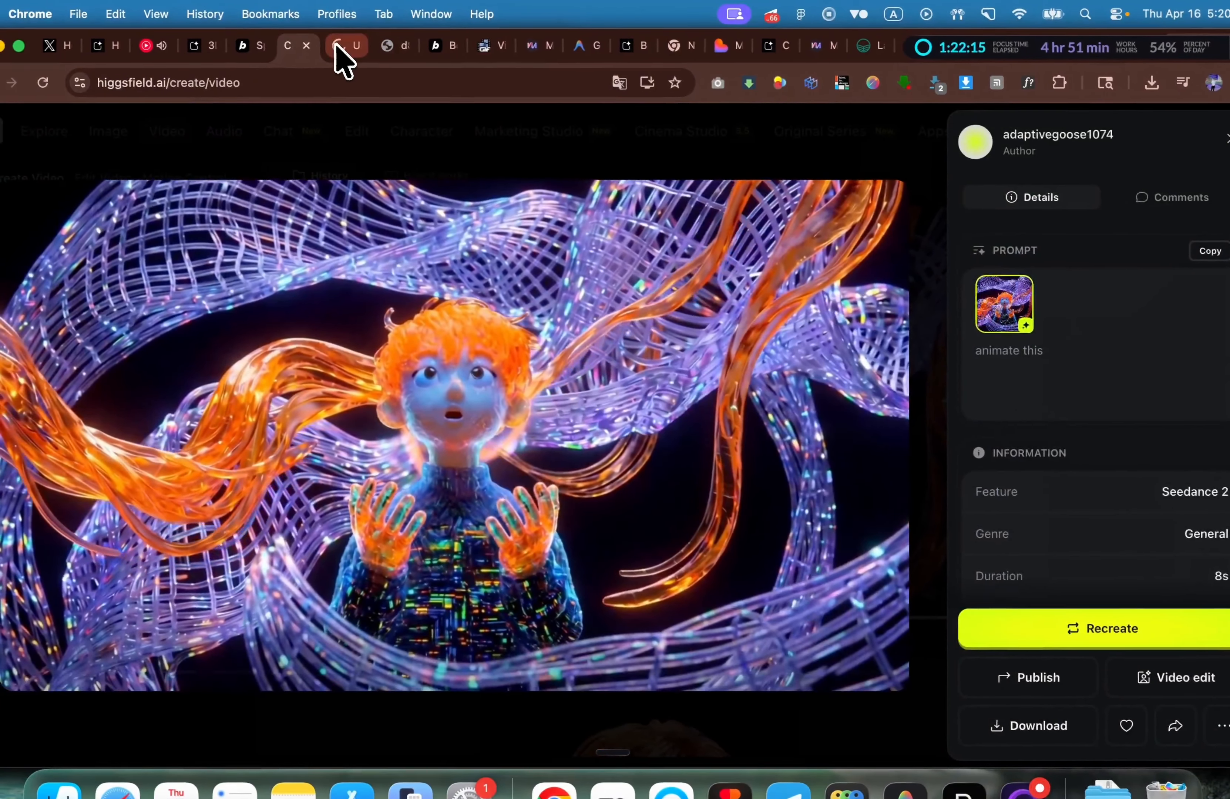
{"action": "left_click", "coordinate": [324, 43]}
{"action": "left_click", "coordinate": [349, 86]}
{"action": "left_click", "coordinate": [412, 314]}
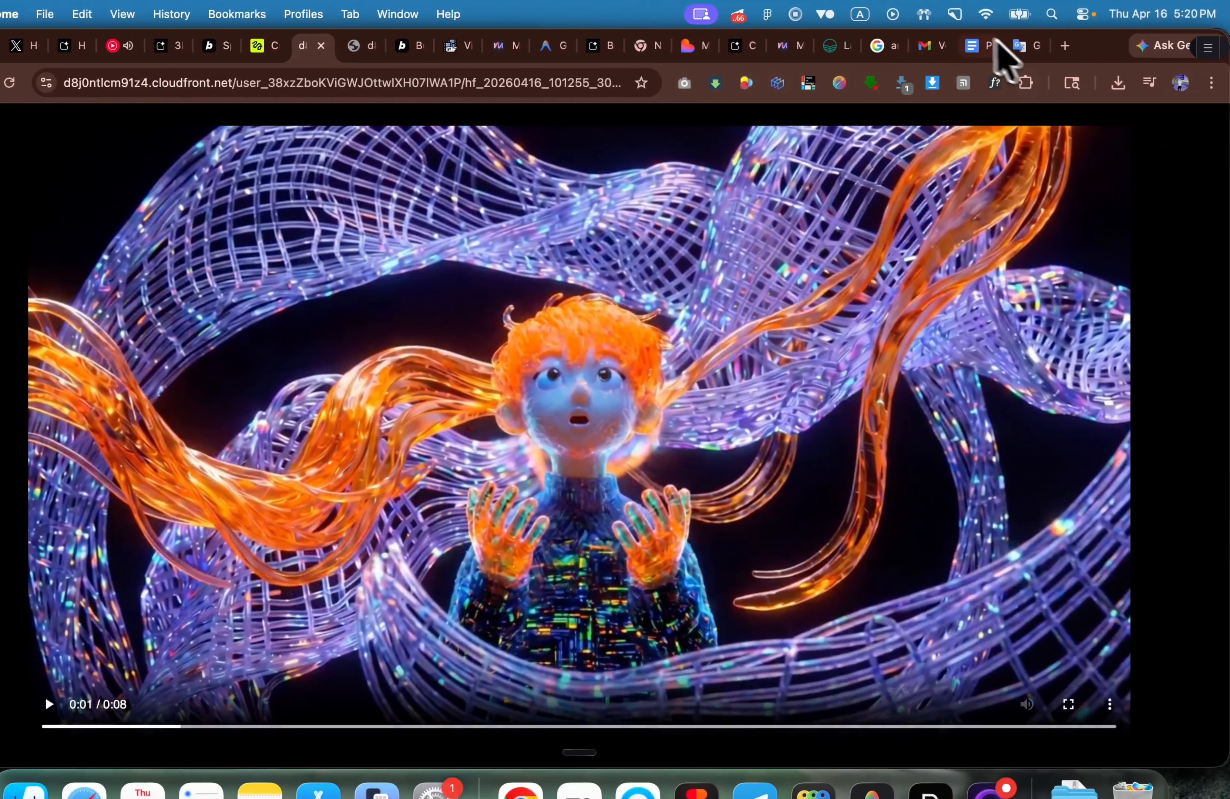
Step: Back in the AI Studio Crypto Portfolio Hero project, add the copied video address to the drafted background prompt and submit it
{"action": "left_click", "coordinate": [735, 47]}
{"action": "key", "text": "super+v"}
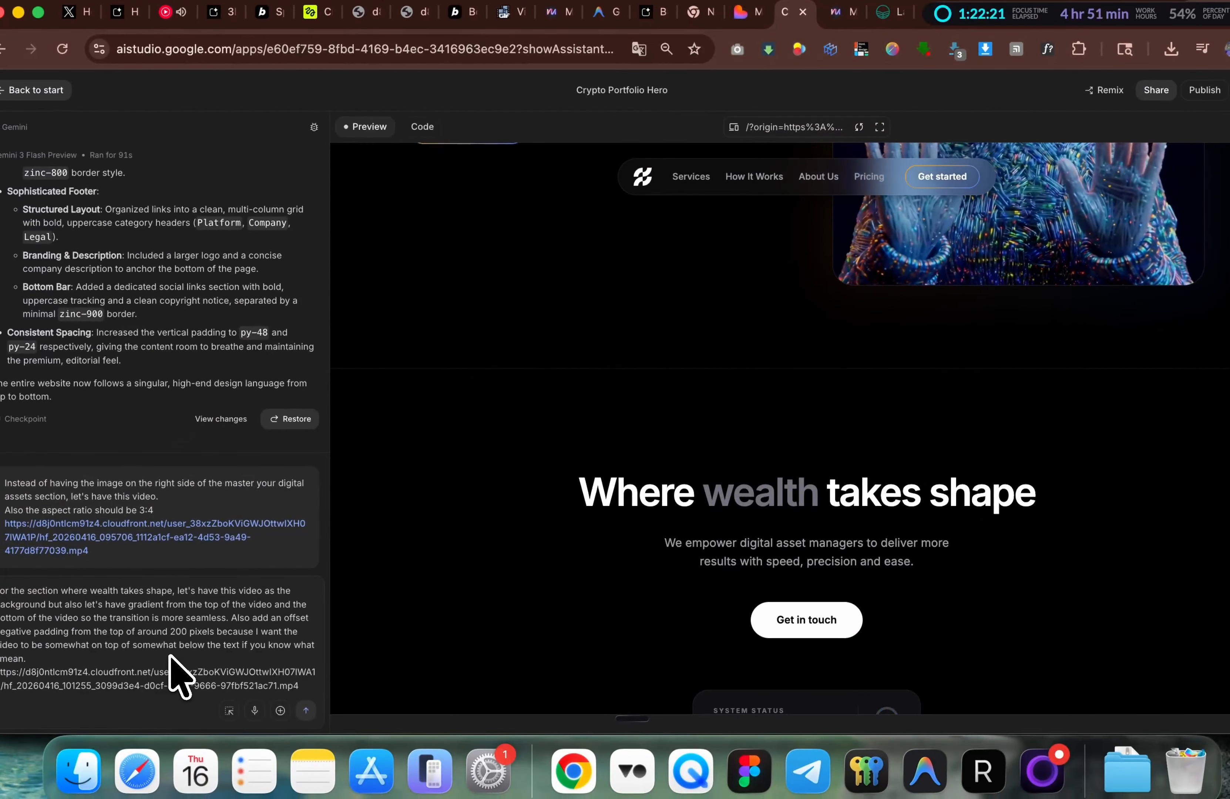
{"action": "key", "text": "shift+Return"}
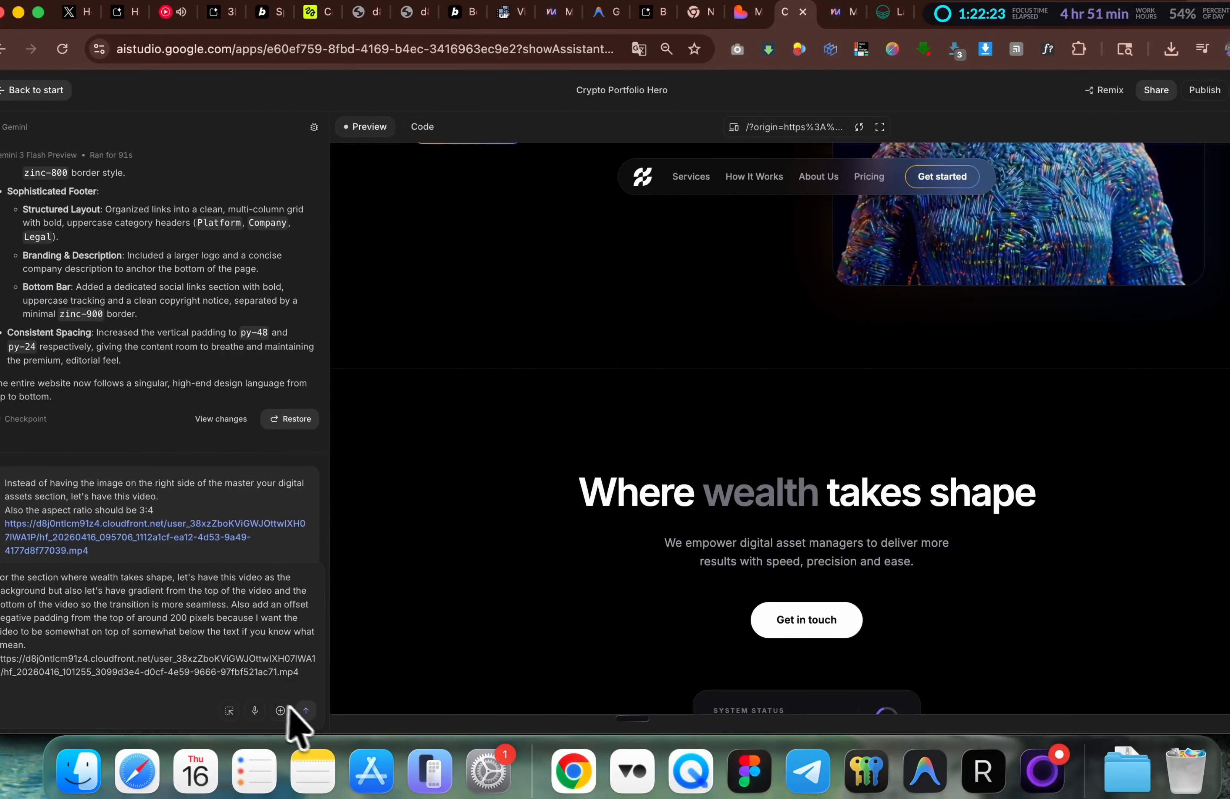
{"action": "left_click", "coordinate": [306, 710]}
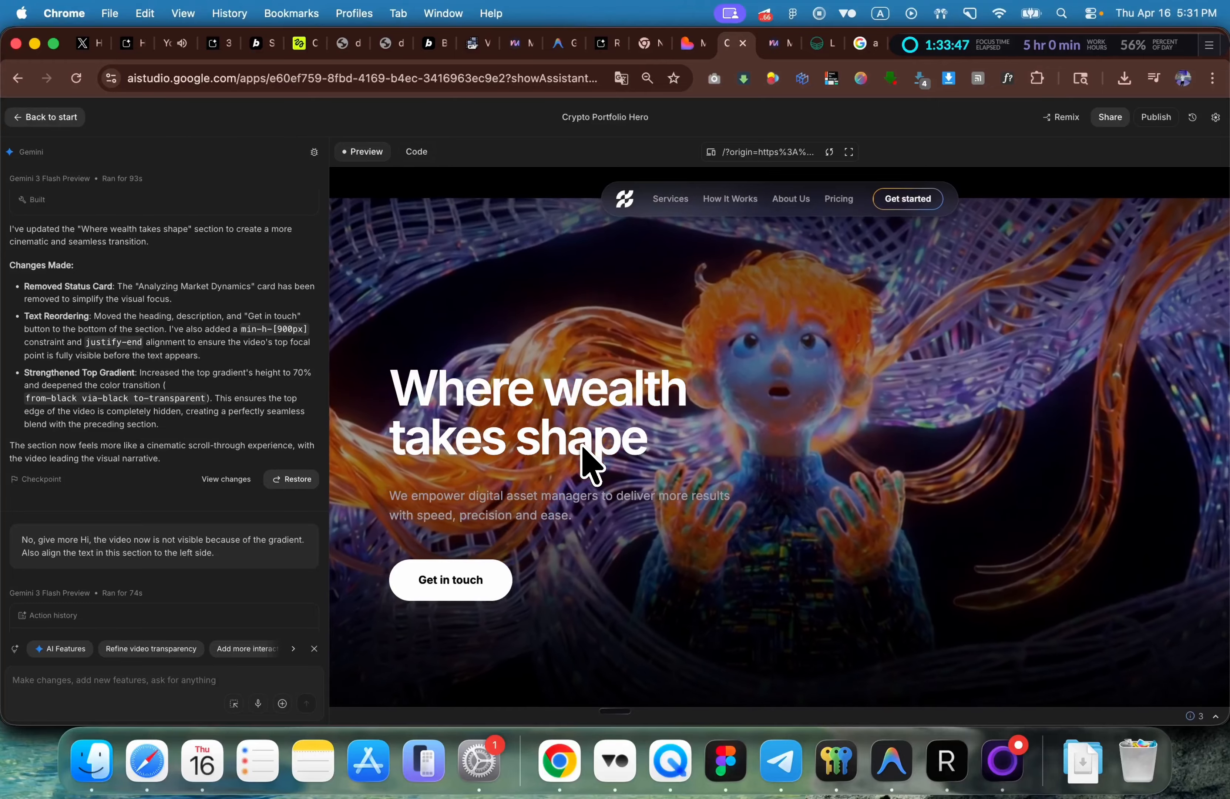
Step: Draft a prompt tying the video to page scroll, with an if (!video.seeking) rule that updates frames only after the previous one is drawn
{"action": "left_click", "coordinate": [60, 681]}
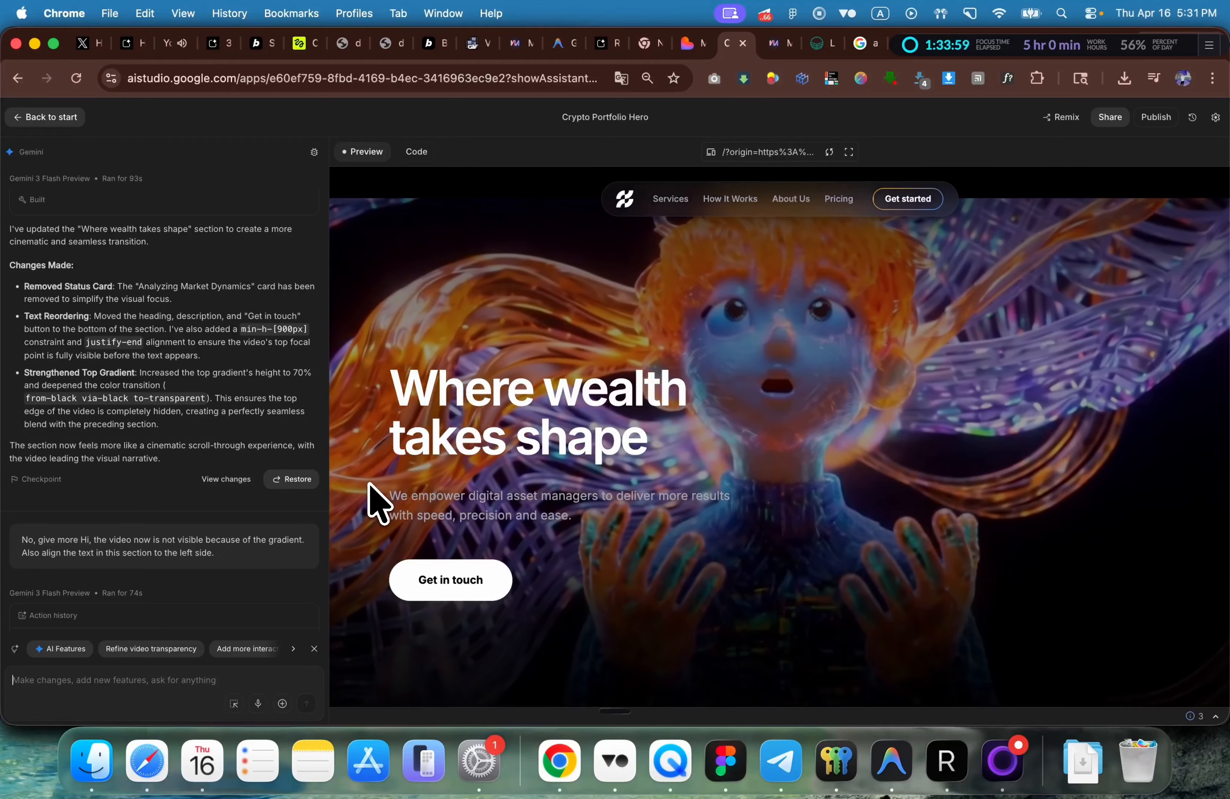
{"action": "type", "text": "Let's have it tied to scroll so it only plays when someone scrolls the page instead of playing this video in the fourth section."}
{"action": "key", "text": "shift+Return"}
{"action": "key", "text": "shift+Return"}
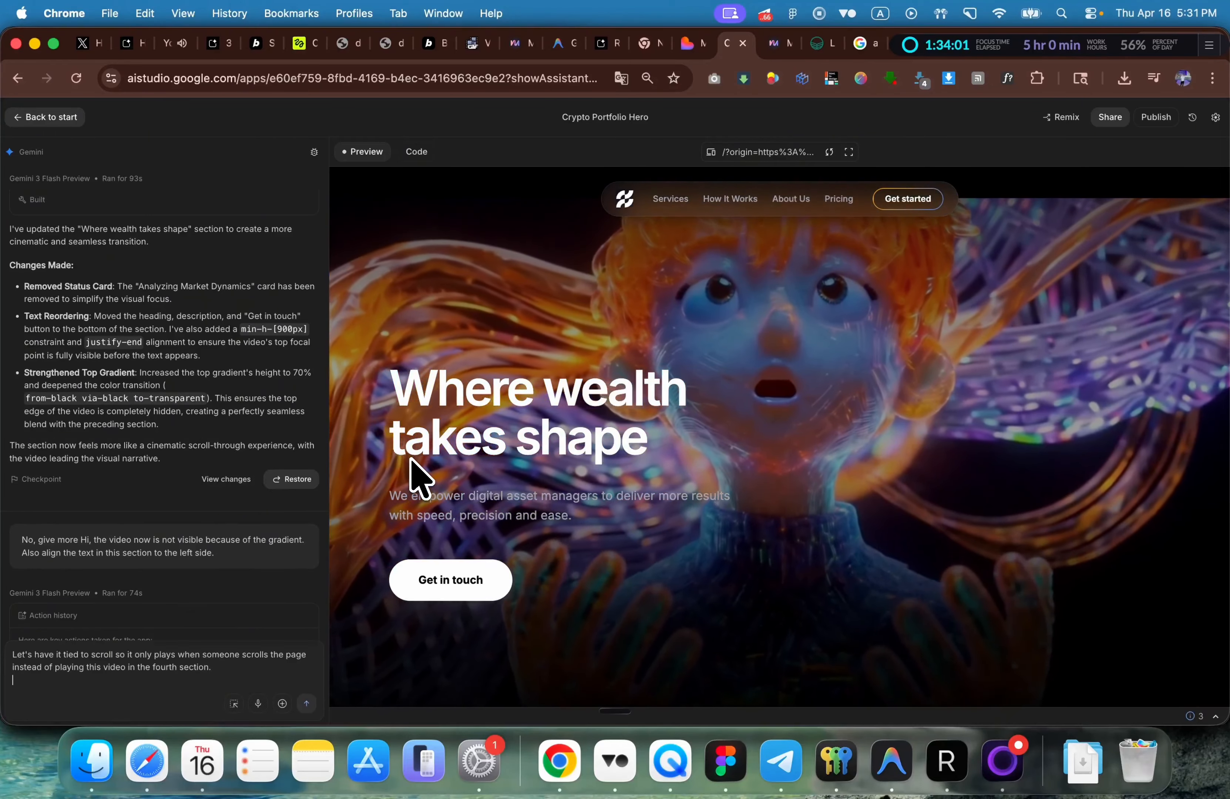
{"action": "type", "text": "if (!video.seeking). Now we tell the browser: \"Update the video frame ONLY when you have completely finished drawing the previous one.\""}
{"action": "scroll", "coordinate": [202, 607], "scroll_direction": "up", "scroll_amount": 1}
{"action": "left_click_drag", "start_coordinate": [206, 654], "coordinate": [1, 632]}
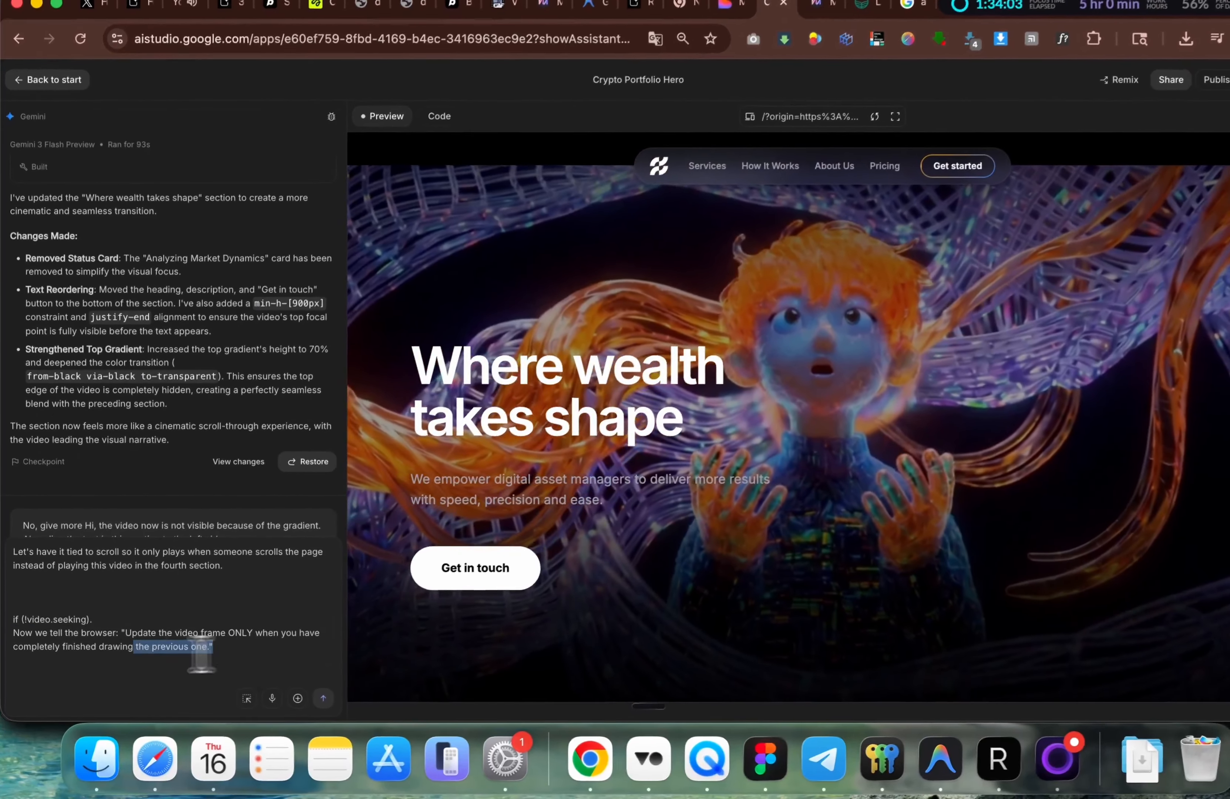
{"action": "left_click", "coordinate": [67, 637]}
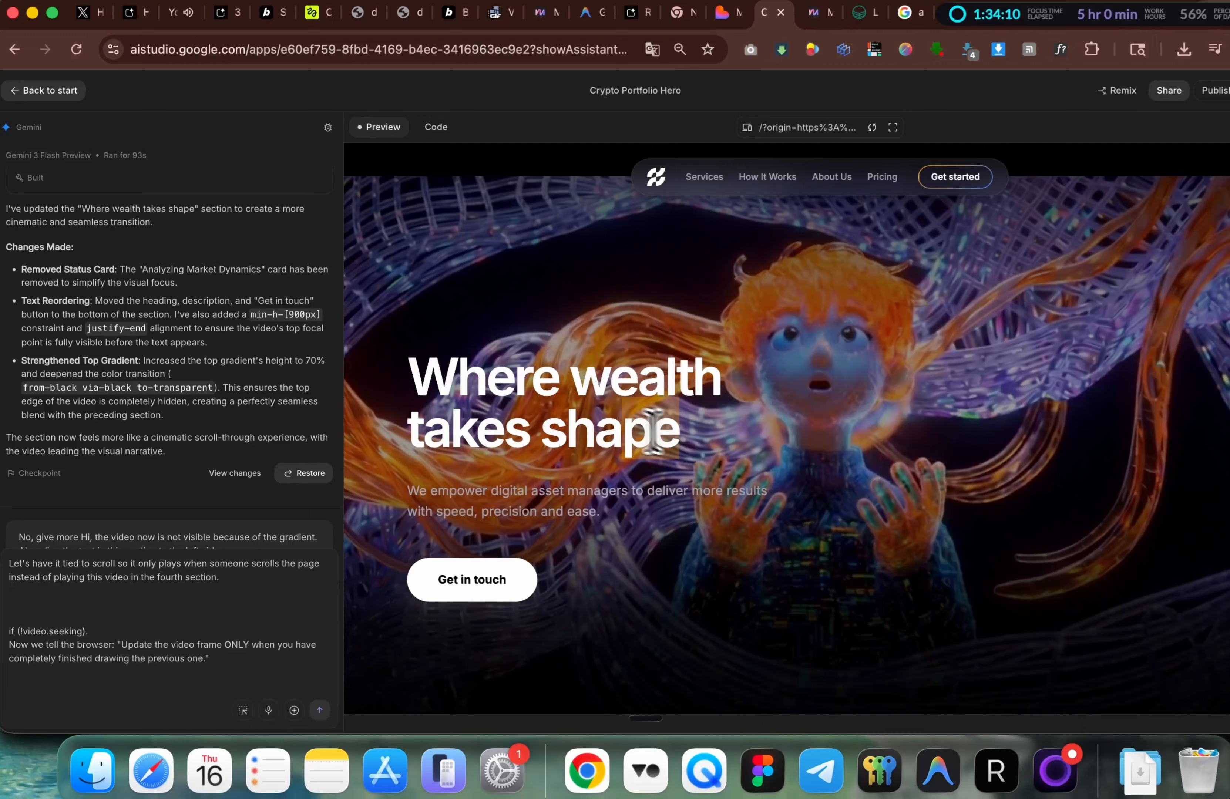
Step: Begin the prompt with in this section "Where wealth takes shape", specify that the video playback is tied to scroll, and submit it
{"action": "left_click_drag", "start_coordinate": [646, 441], "coordinate": [401, 387]}
{"action": "key", "text": "super+c"}
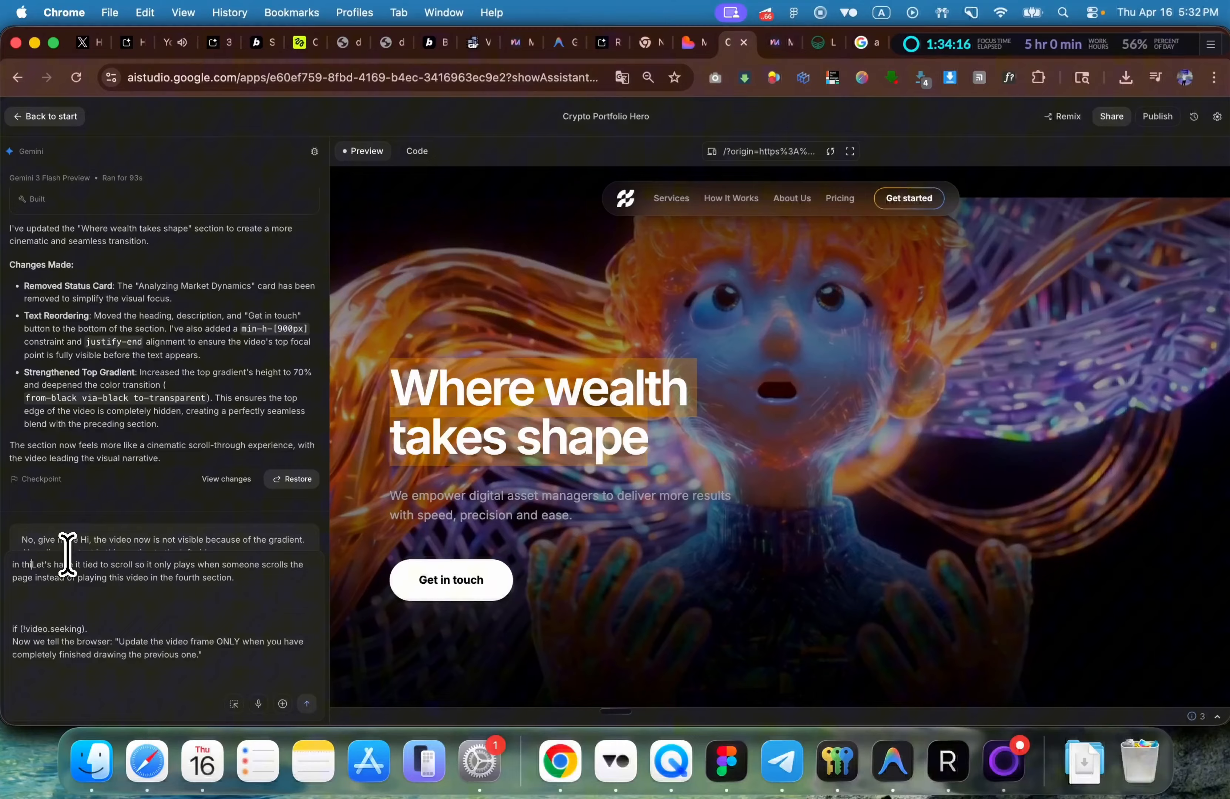
{"action": "type", "text": "in this section "}
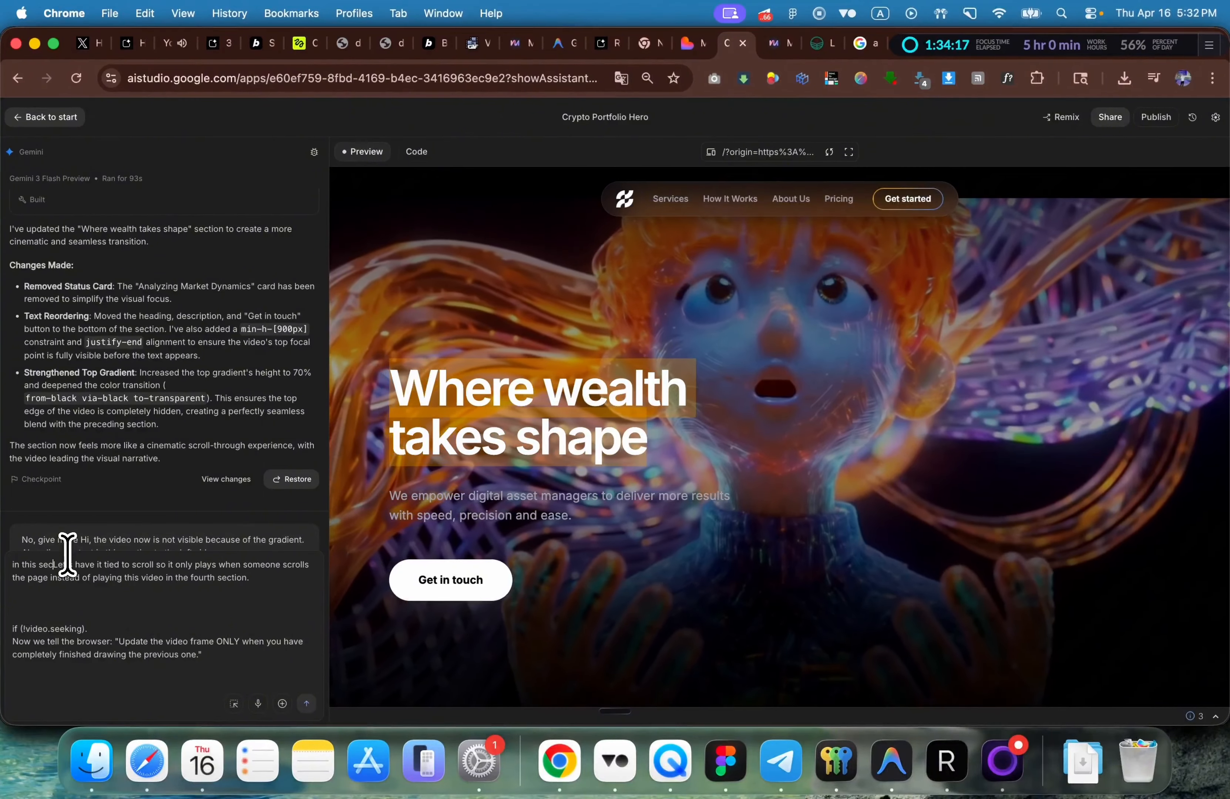
{"action": "type", "text": "\""}
{"action": "key", "text": "super+v"}
{"action": "type", "text": "\""}
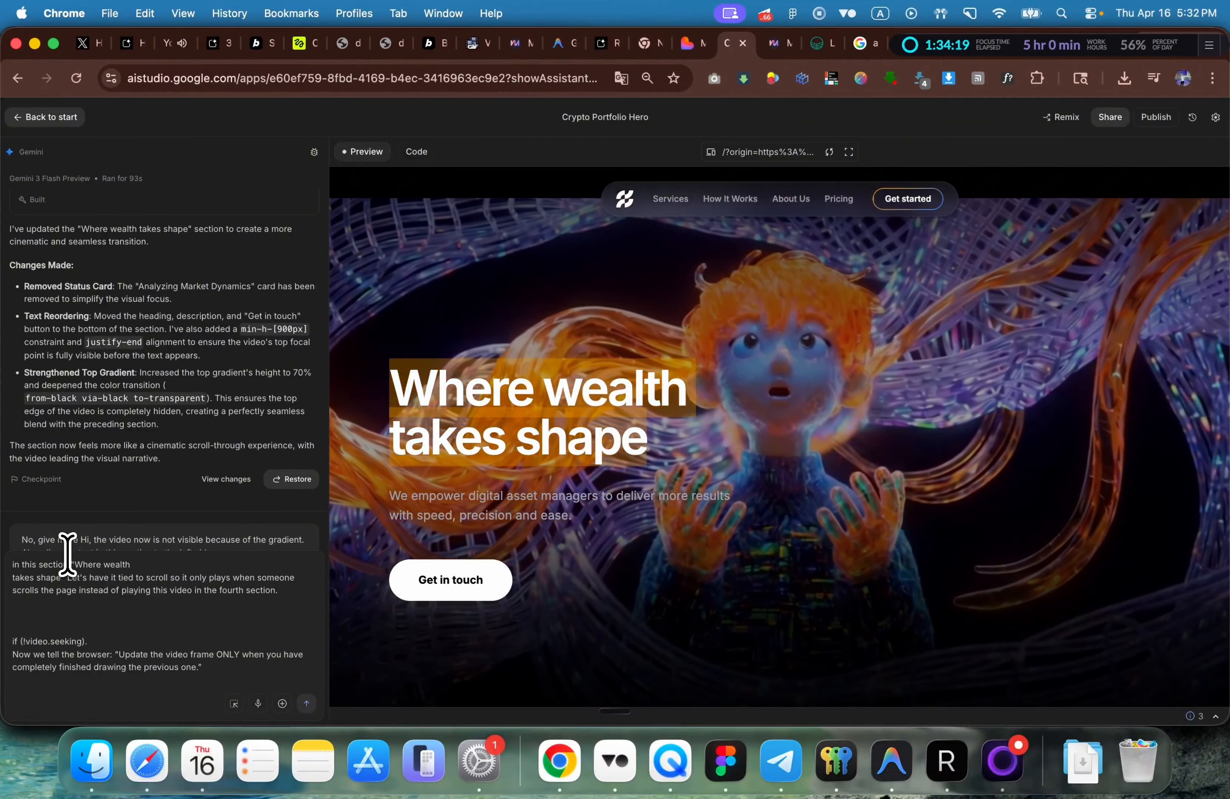
{"action": "key", "text": "BackSpace"}
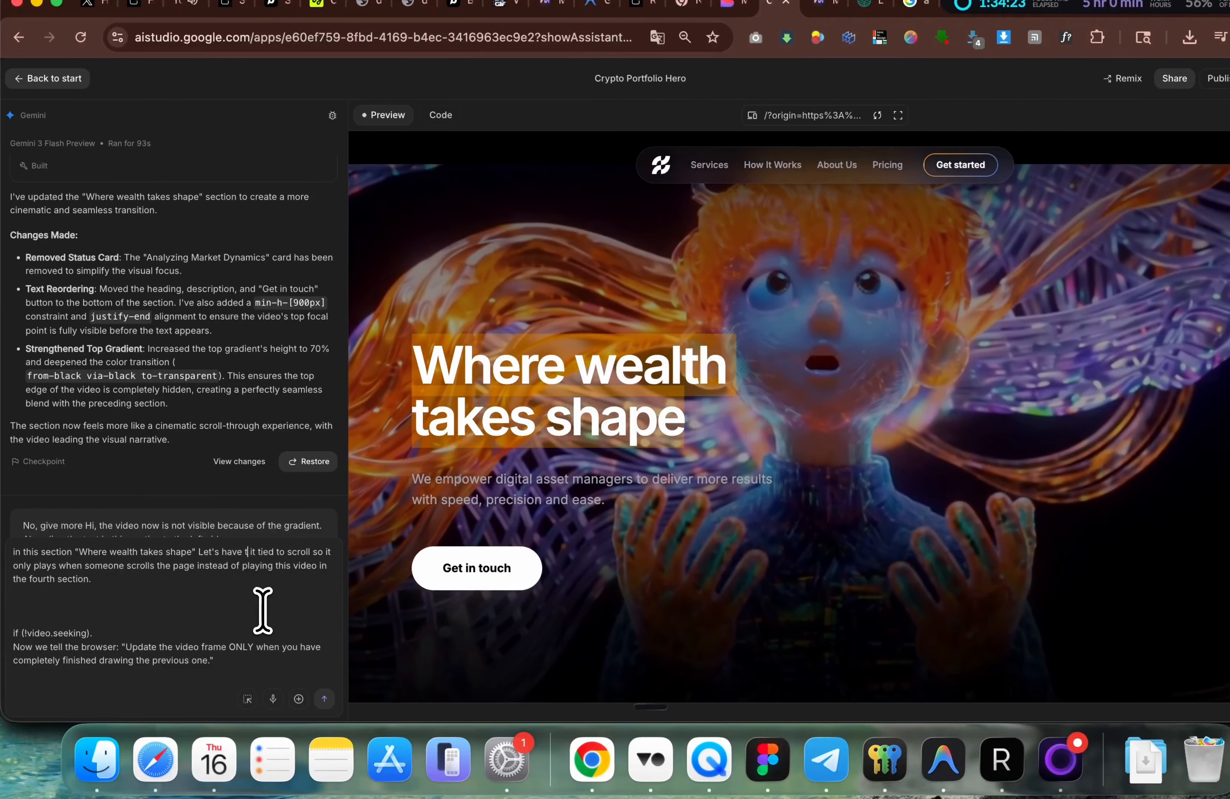
{"action": "type", "text": "he video playback"}
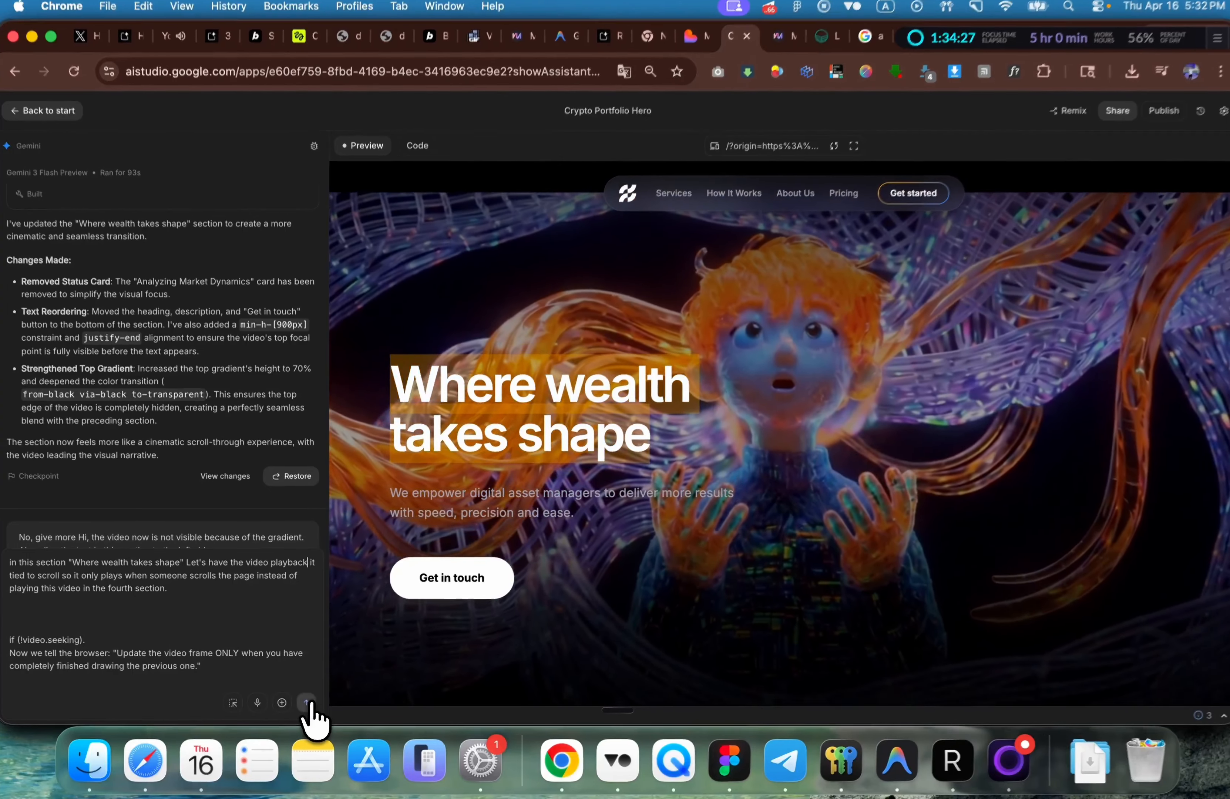
{"action": "left_click", "coordinate": [306, 703]}
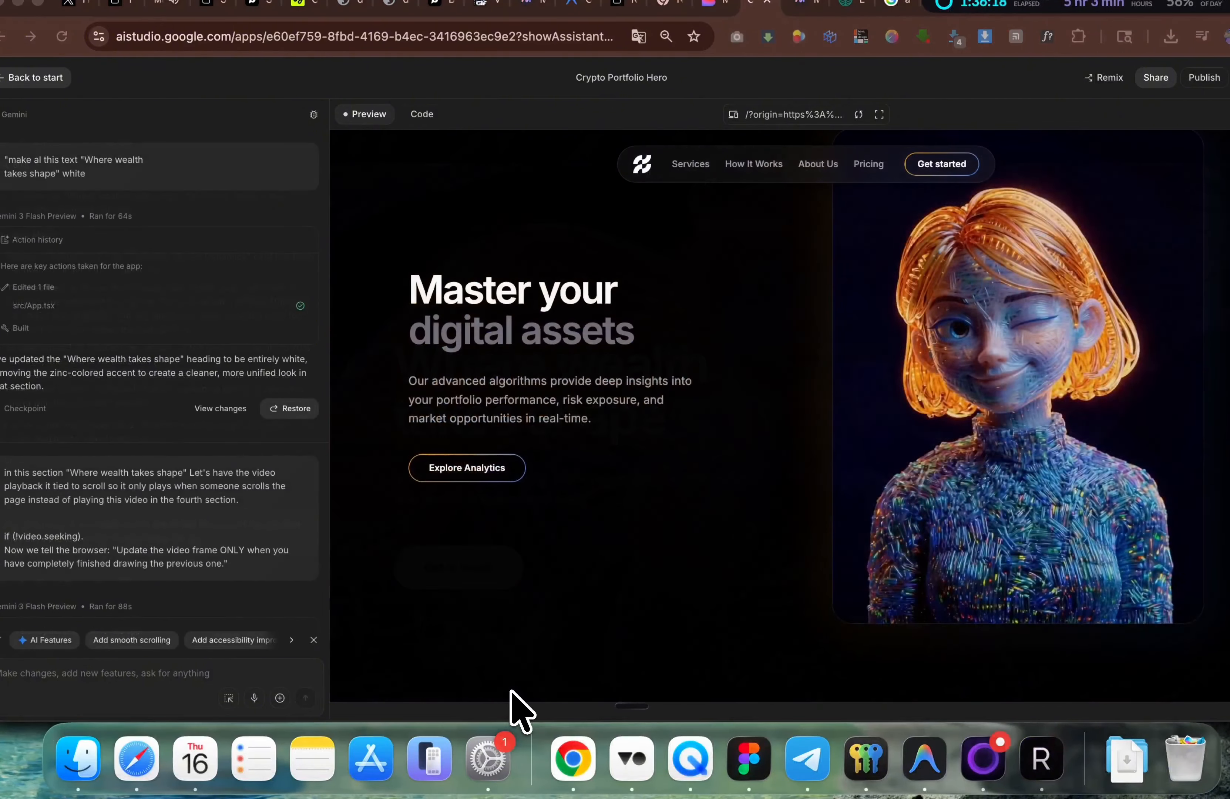
Step: Examine how the background video in the "Where wealth takes shape" section plays while scrolling up and down the preview
{"action": "scroll", "coordinate": [651, 576], "scroll_direction": "down", "scroll_amount": 5}
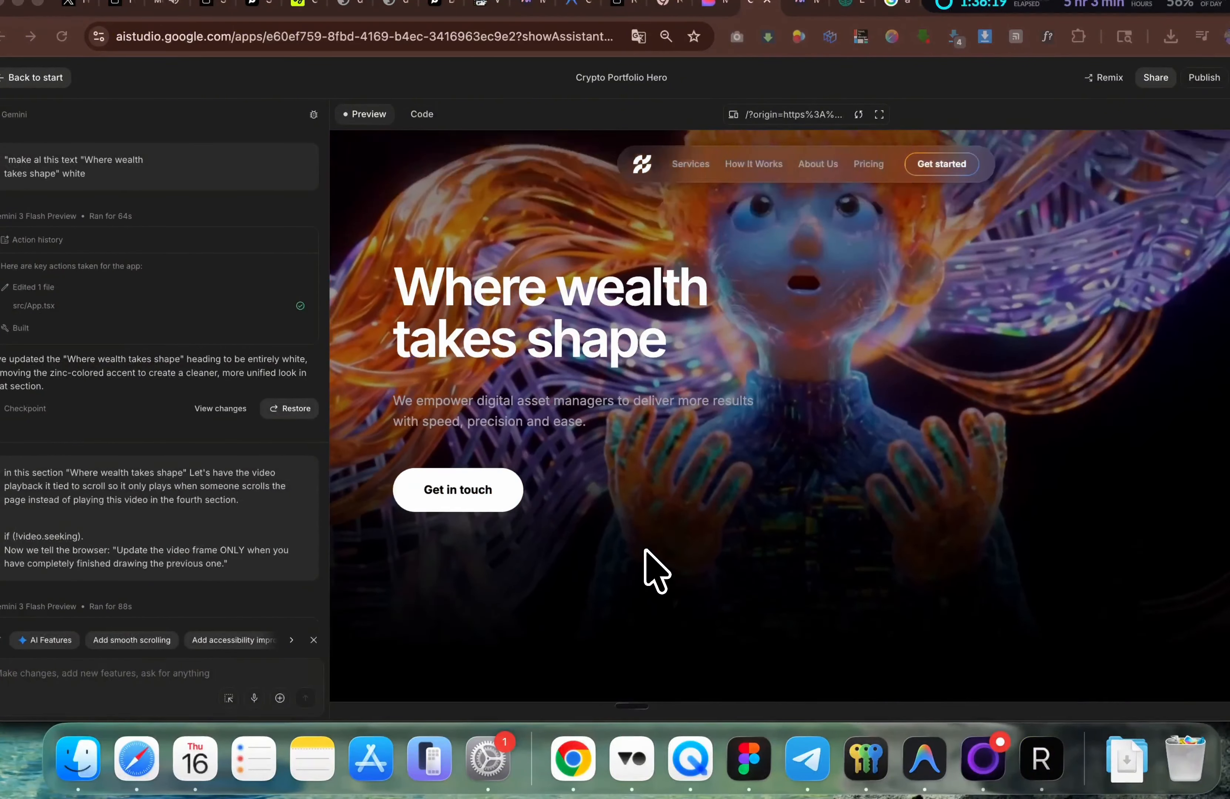
{"action": "scroll", "coordinate": [653, 566], "scroll_direction": "up", "scroll_amount": 2}
{"action": "scroll", "coordinate": [647, 552], "scroll_direction": "down", "scroll_amount": 8}
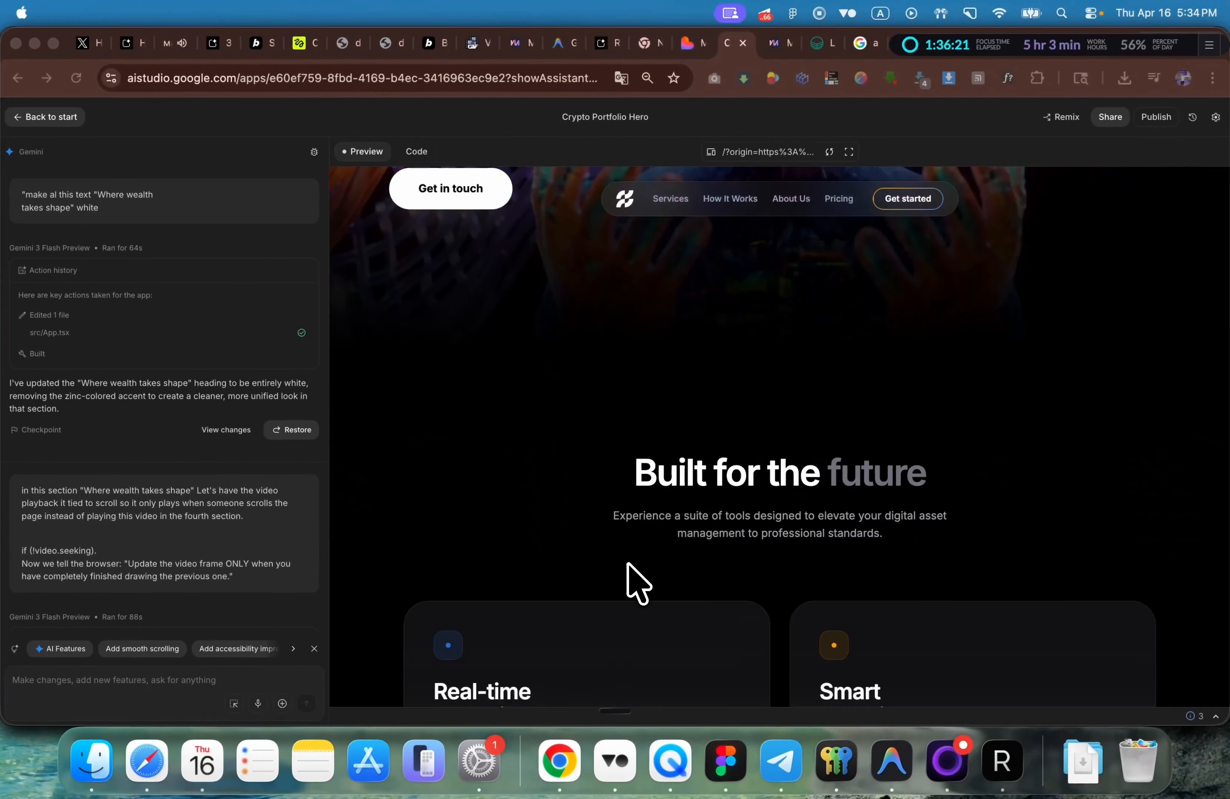
{"action": "scroll", "coordinate": [647, 552], "scroll_direction": "up", "scroll_amount": 5}
{"action": "scroll", "coordinate": [639, 581], "scroll_direction": "down", "scroll_amount": 4}
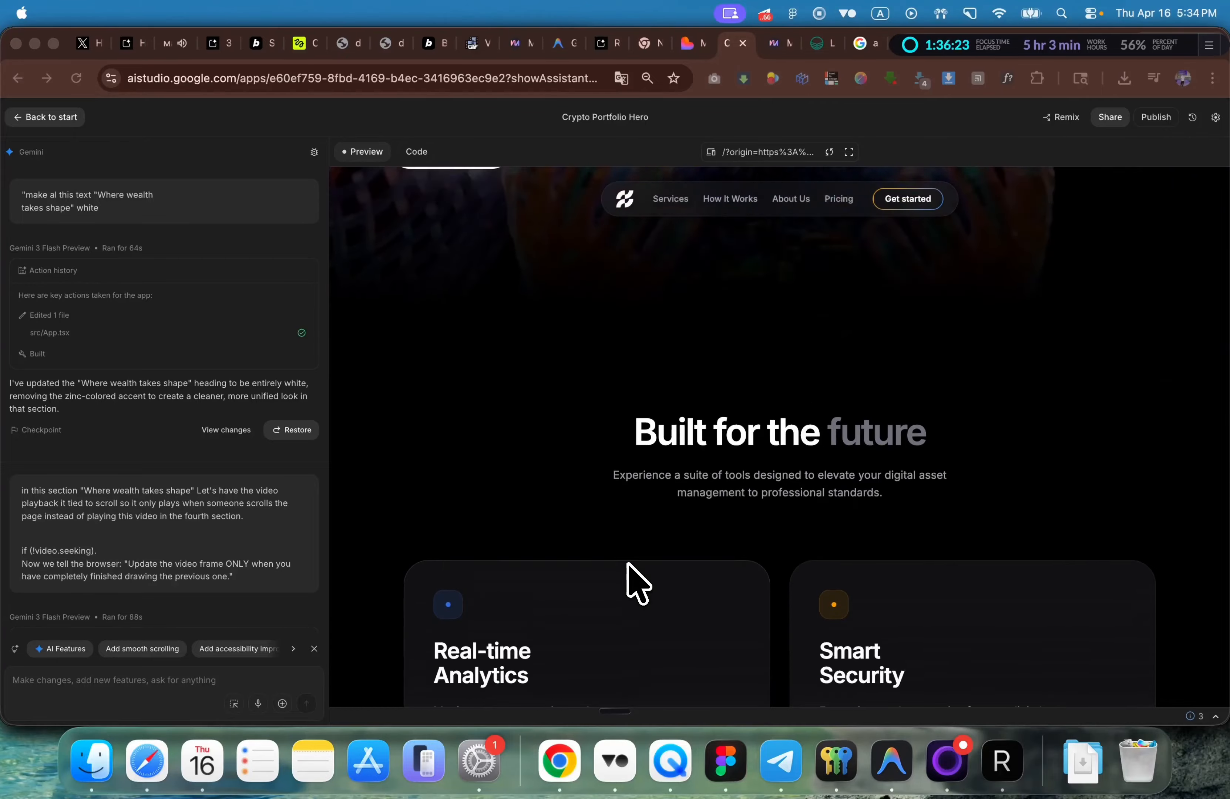
{"action": "scroll", "coordinate": [639, 581], "scroll_direction": "up", "scroll_amount": 10}
{"action": "scroll", "coordinate": [629, 564], "scroll_direction": "up", "scroll_amount": 4}
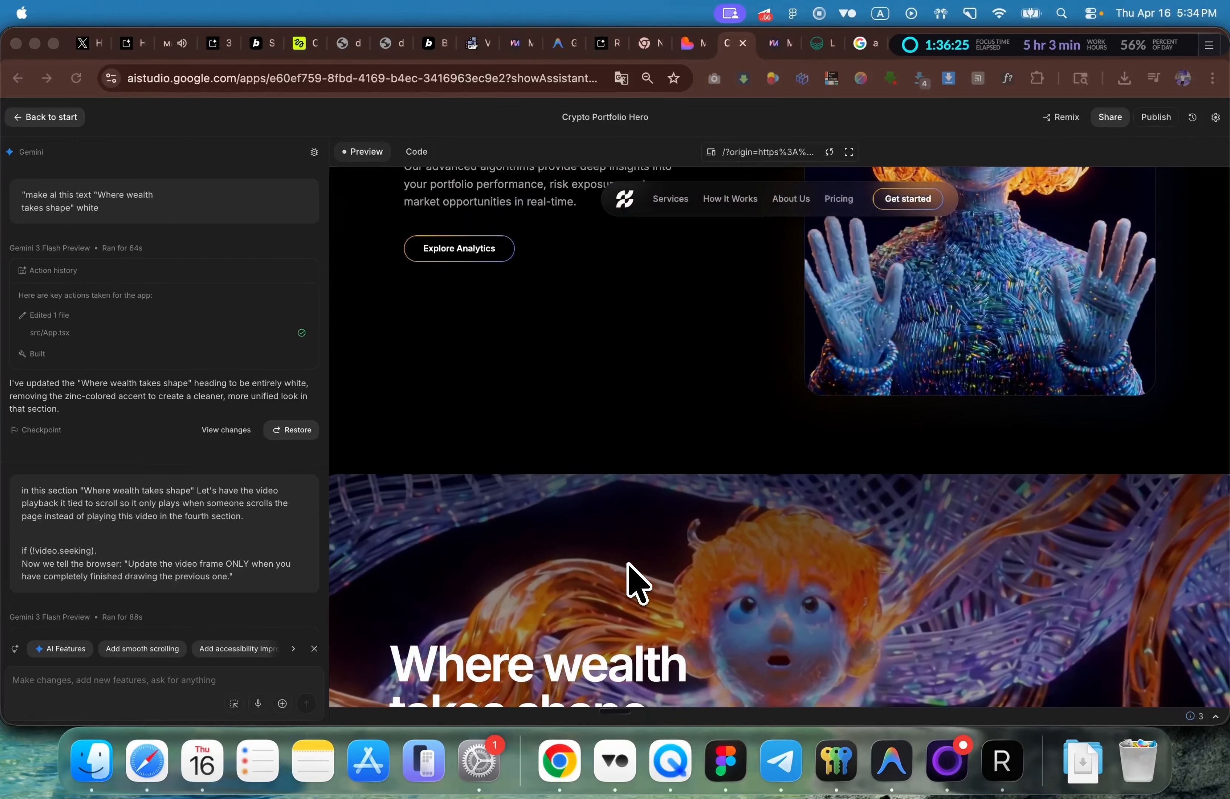
{"action": "scroll", "coordinate": [629, 565], "scroll_direction": "down", "scroll_amount": 6}
{"action": "scroll", "coordinate": [637, 582], "scroll_direction": "down", "scroll_amount": 3}
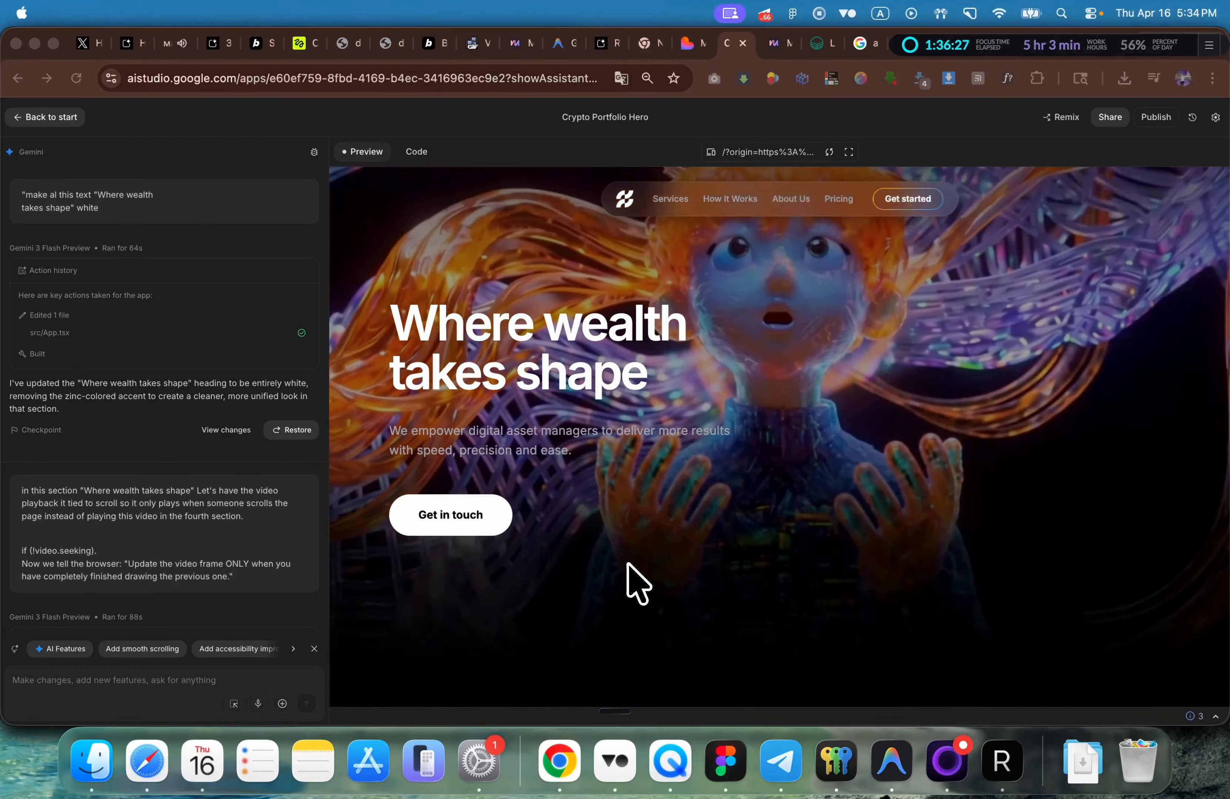
{"action": "scroll", "coordinate": [637, 583], "scroll_direction": "up", "scroll_amount": 5}
{"action": "scroll", "coordinate": [637, 582], "scroll_direction": "down", "scroll_amount": 10}
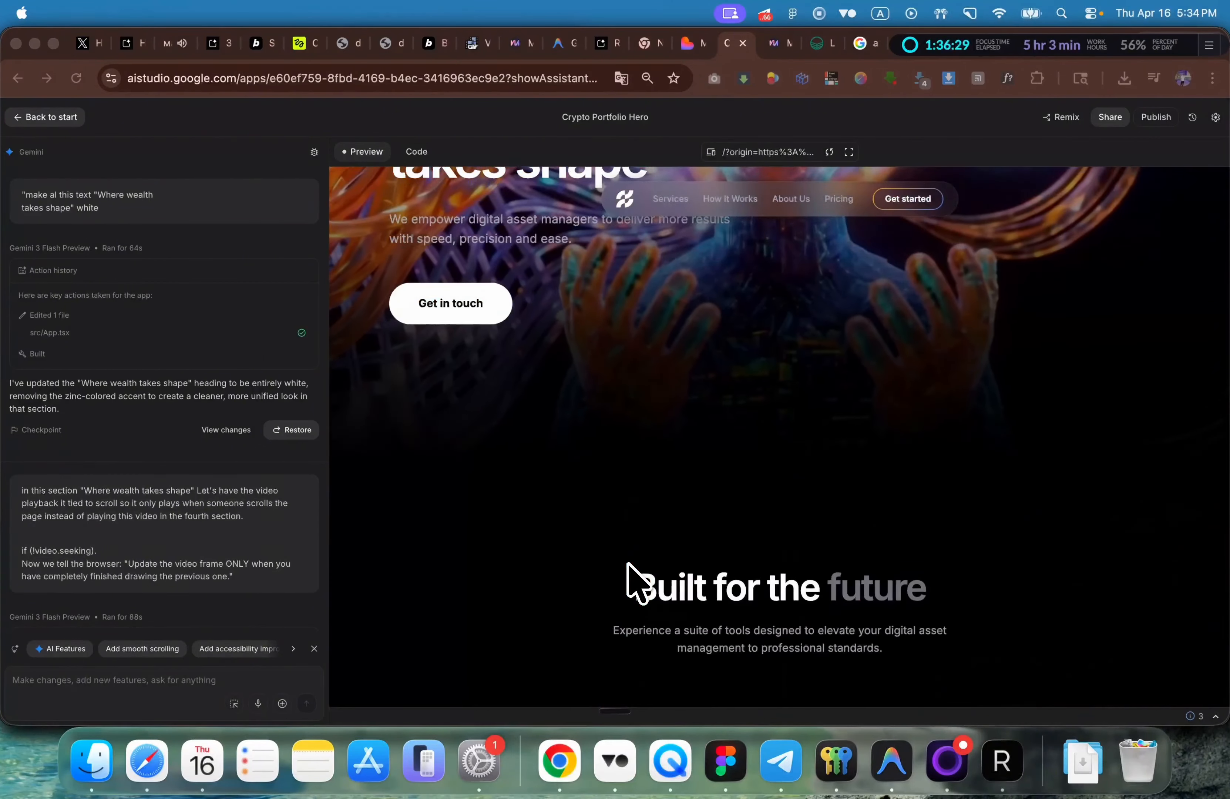
Step: Examine the "Built for the future" section and its Real-time Analytics, Smart Security and Automated Reporting cards in the preview
{"action": "scroll", "coordinate": [629, 566], "scroll_direction": "down", "scroll_amount": 10}
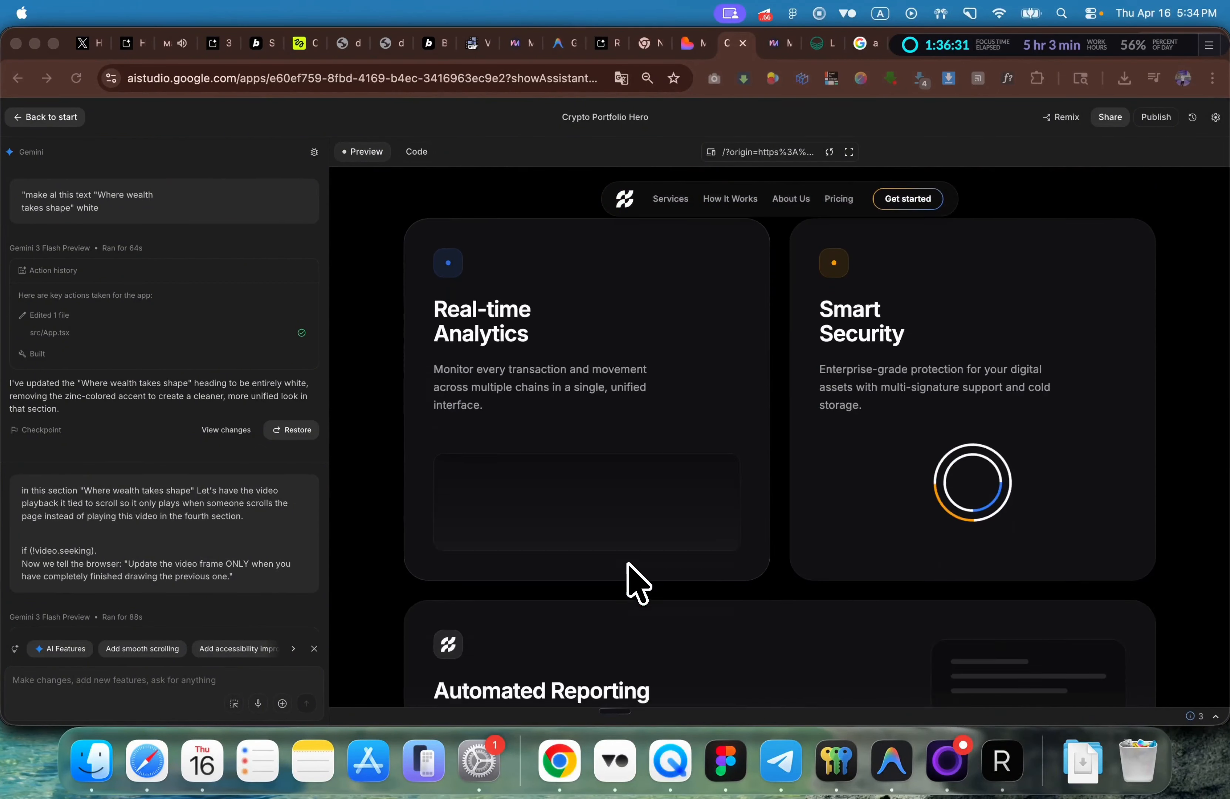
{"action": "scroll", "coordinate": [629, 567], "scroll_direction": "up", "scroll_amount": 3}
{"action": "scroll", "coordinate": [776, 333], "scroll_direction": "up", "scroll_amount": 7}
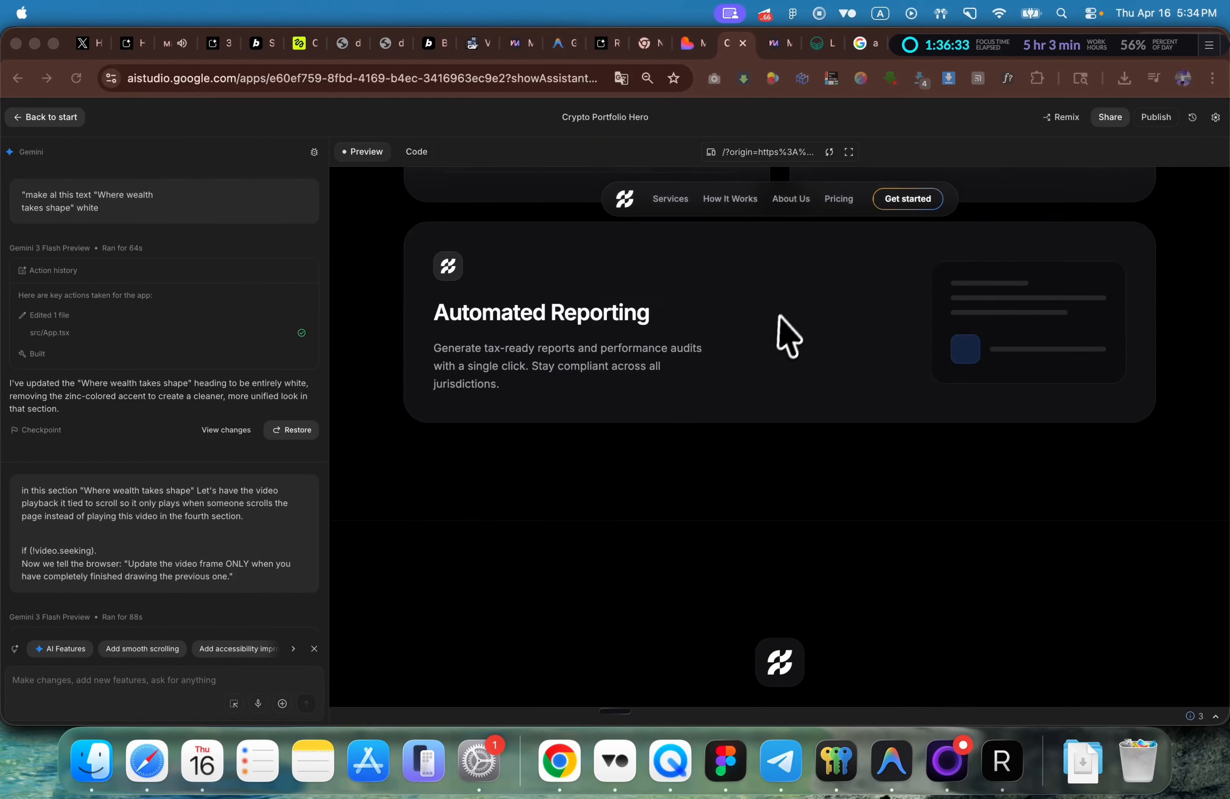
{"action": "scroll", "coordinate": [763, 335], "scroll_direction": "down", "scroll_amount": 10}
{"action": "scroll", "coordinate": [765, 343], "scroll_direction": "up", "scroll_amount": 6}
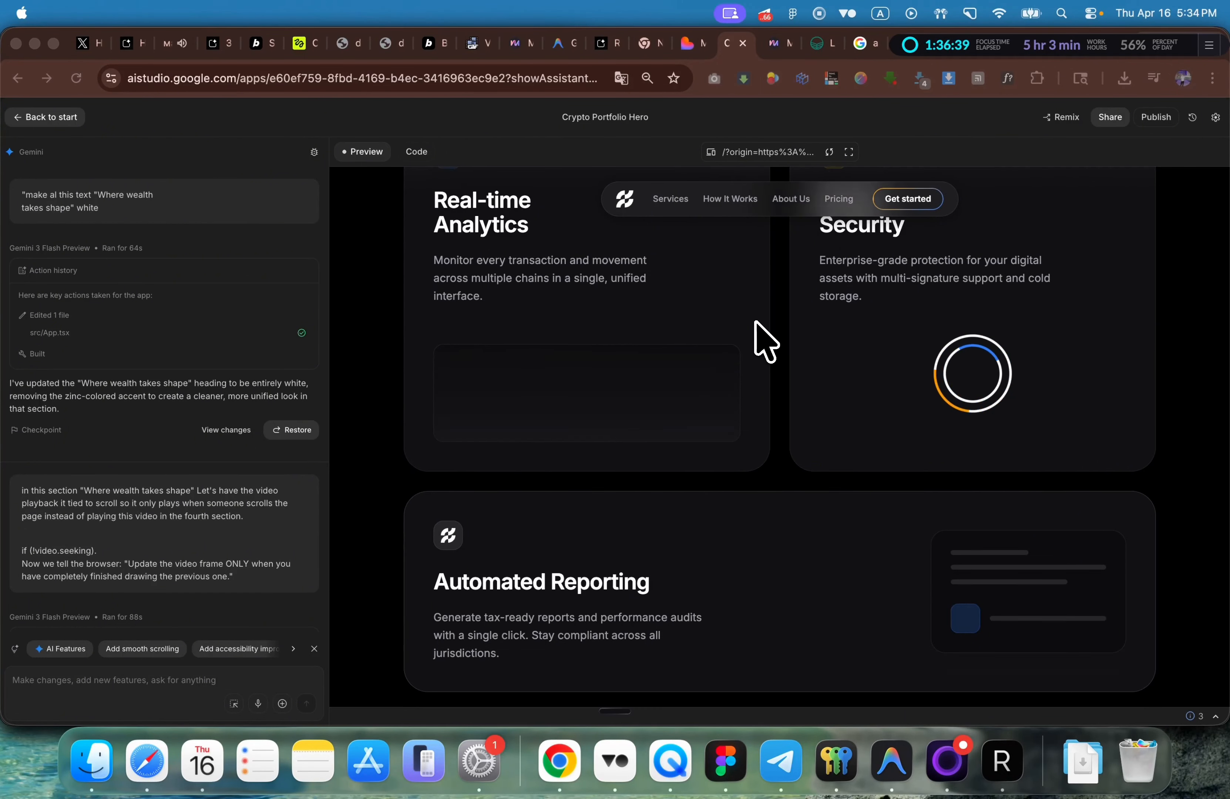
{"action": "scroll", "coordinate": [760, 338], "scroll_direction": "up", "scroll_amount": 1}
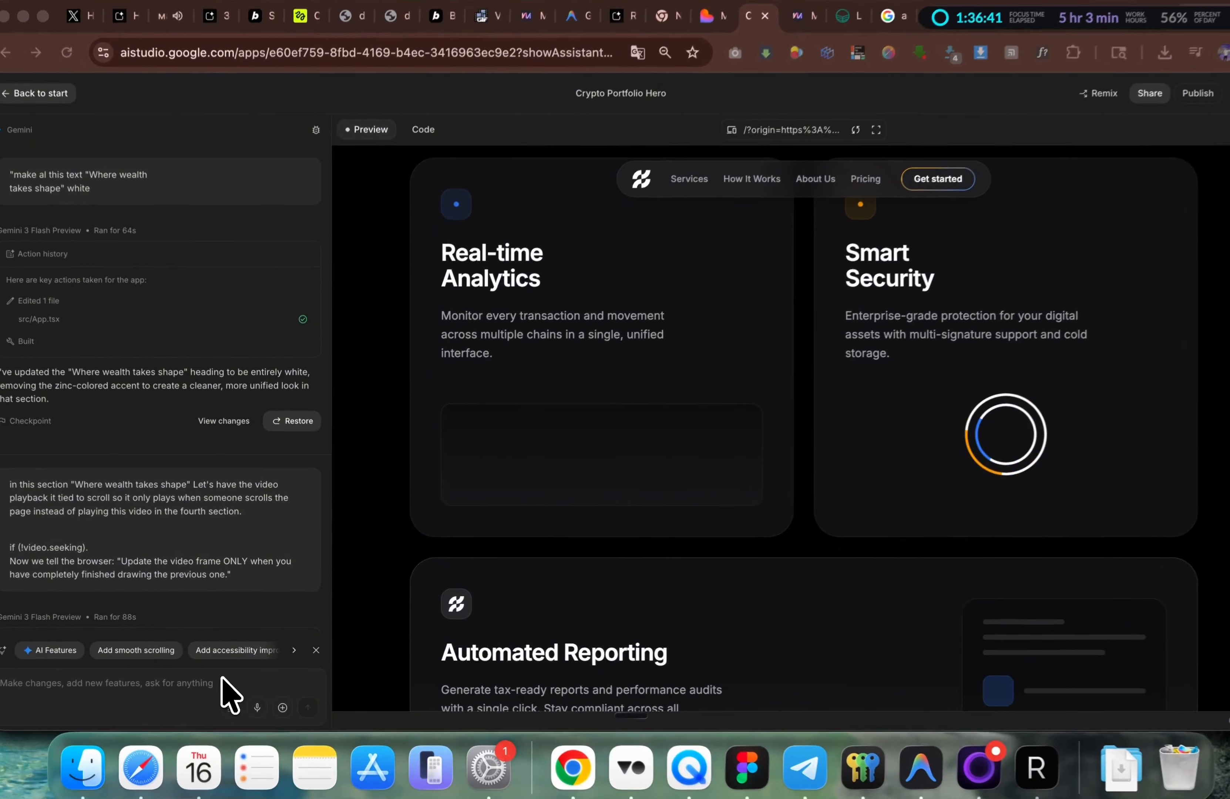
{"action": "scroll", "coordinate": [703, 343], "scroll_direction": "up", "scroll_amount": 5}
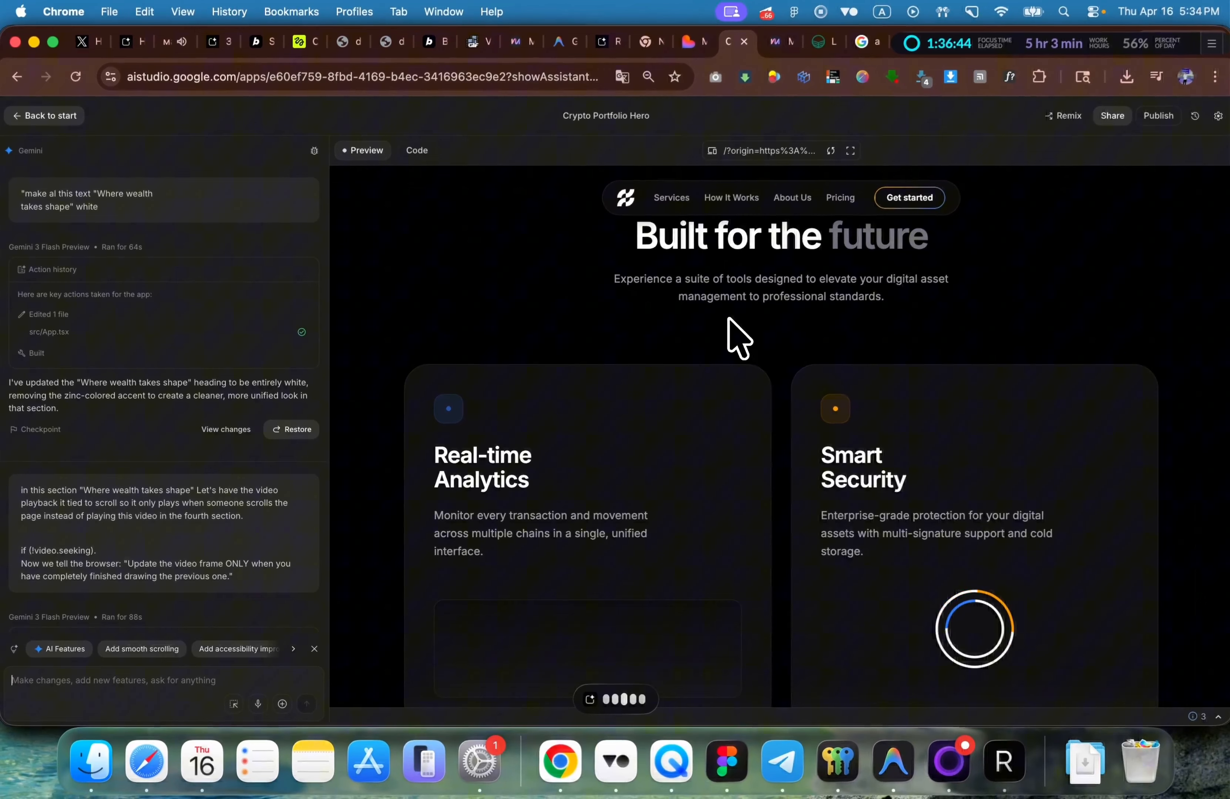
Step: Prompt Gemini to remove the circles and squares under the card text and put Google material icons, ideally animated, on top of the headline
{"action": "scroll", "coordinate": [757, 310], "scroll_direction": "down", "scroll_amount": 3}
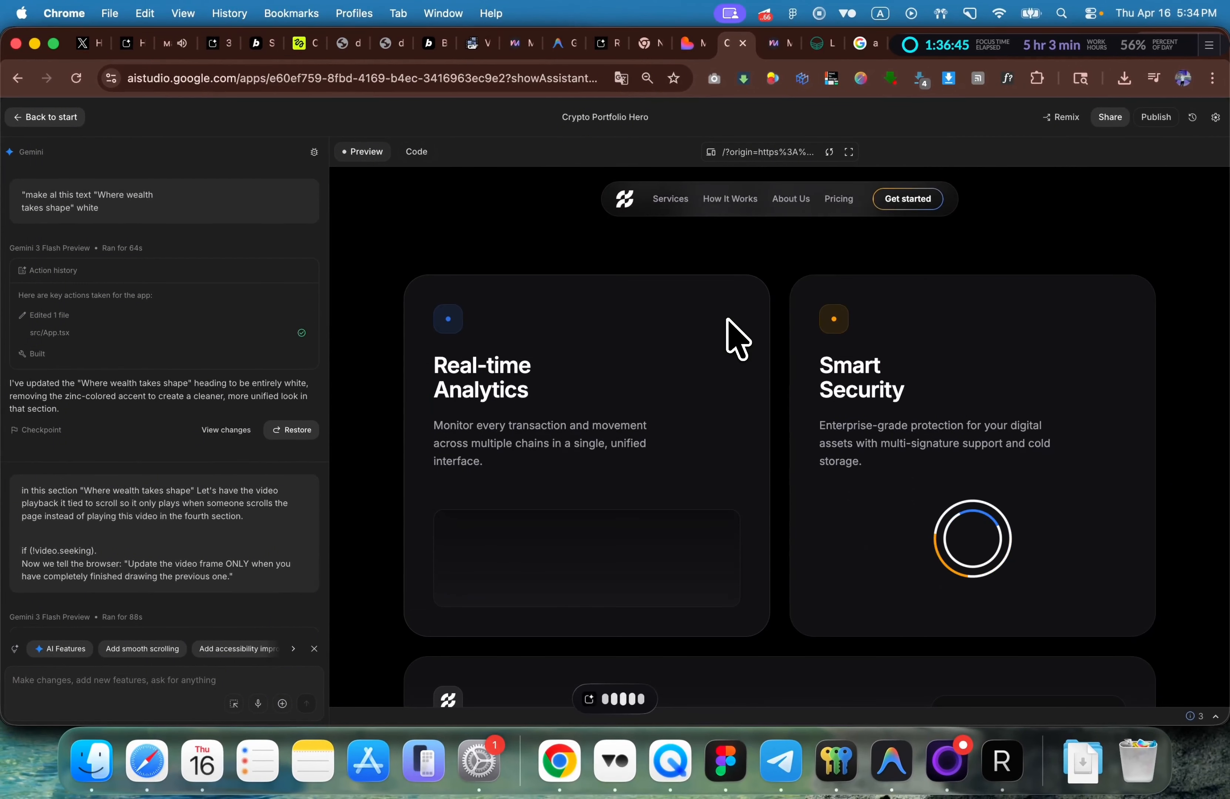
{"action": "scroll", "coordinate": [563, 540], "scroll_direction": "down", "scroll_amount": 2}
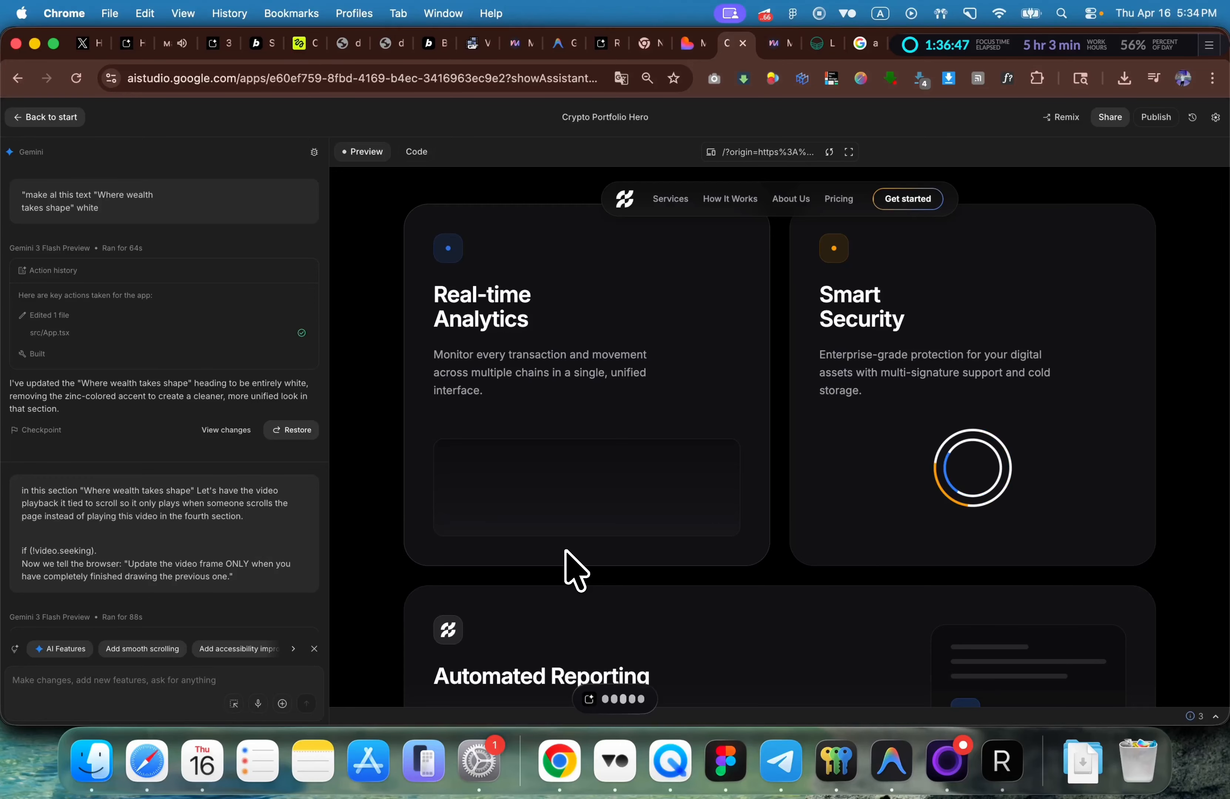
{"action": "scroll", "coordinate": [574, 571], "scroll_direction": "down", "scroll_amount": 3}
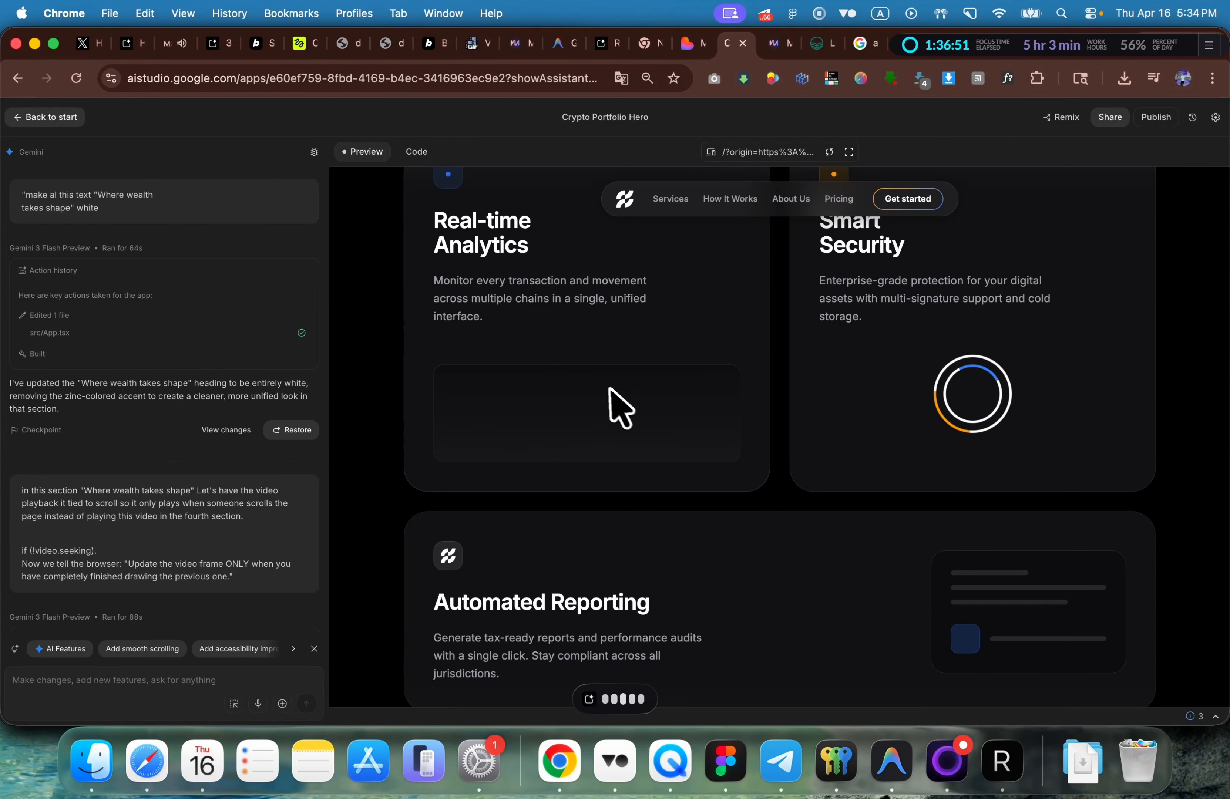
{"action": "scroll", "coordinate": [881, 525], "scroll_direction": "down", "scroll_amount": 2}
{"action": "scroll", "coordinate": [895, 536], "scroll_direction": "up", "scroll_amount": 4}
{"action": "scroll", "coordinate": [904, 555], "scroll_direction": "up", "scroll_amount": 1}
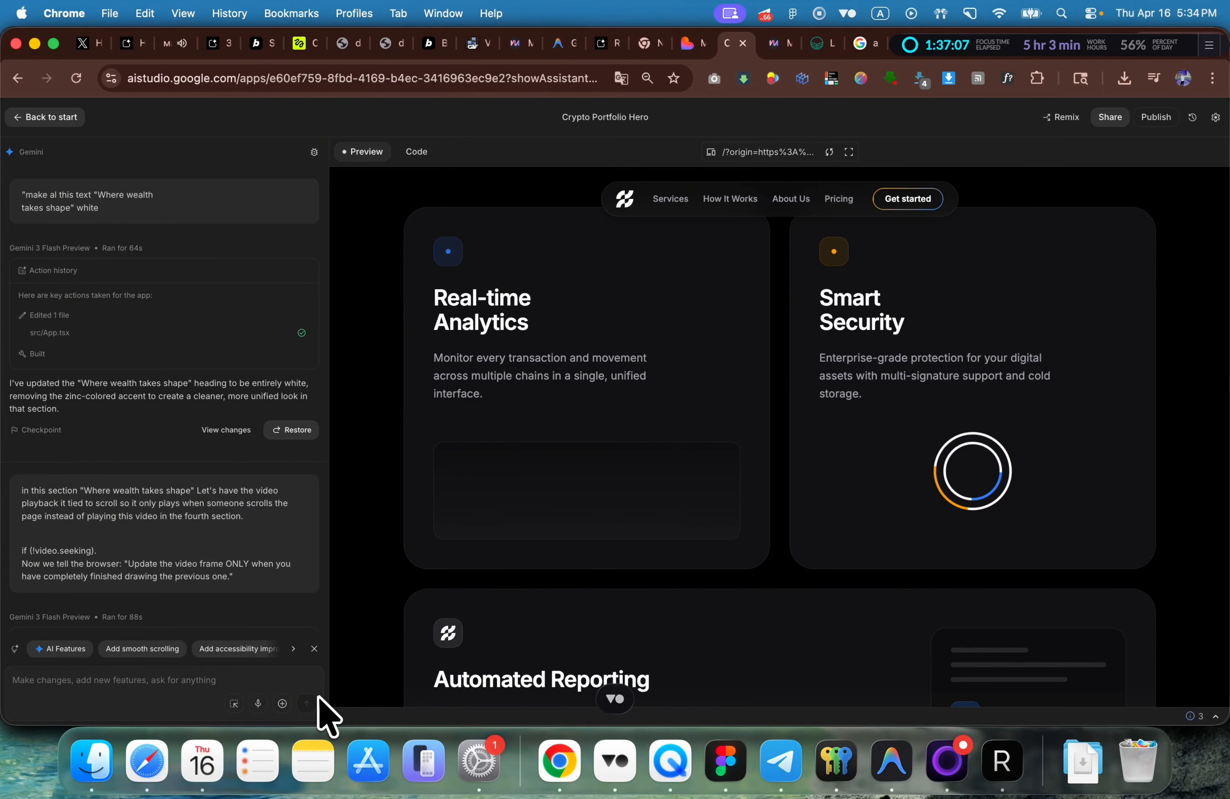
{"action": "type", "text": "Let's remove the stuff under the text, the circling thing and the squares, and also keep icons on top of the headline. Import Google material icons and place them there. If you can import the animated icon library that would be even better."}
{"action": "left_click", "coordinate": [309, 703]}
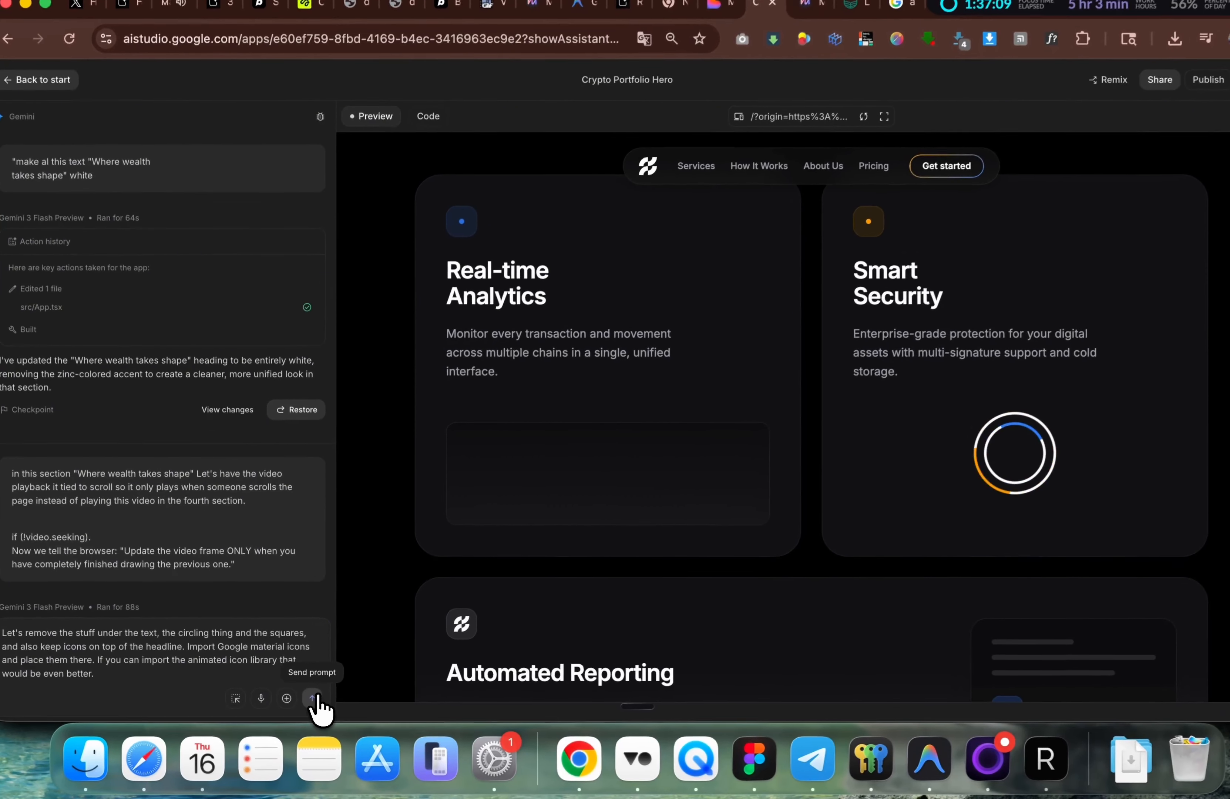
{"action": "left_click", "coordinate": [311, 701]}
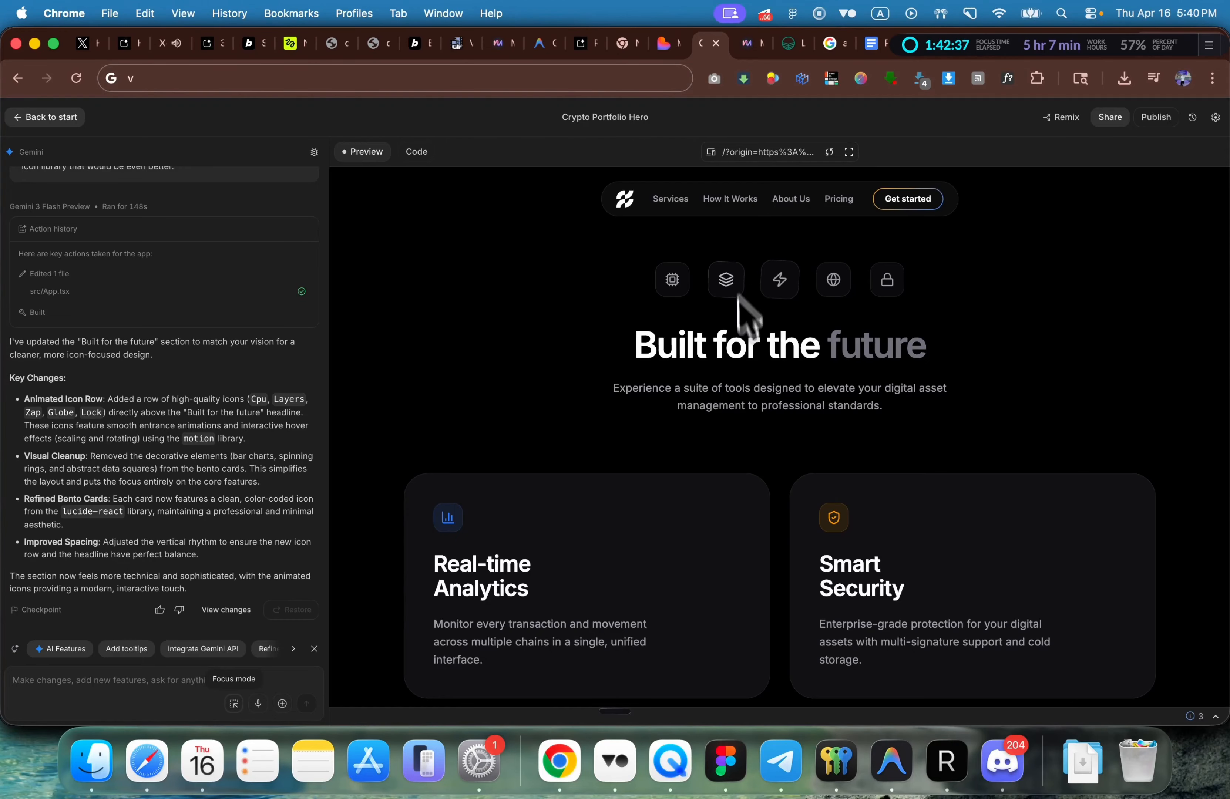
Step: Examine the updated "Built for the future" icons and cards and the "Ready to scale your digital wealth?" section in the preview
{"action": "scroll", "coordinate": [745, 317], "scroll_direction": "down", "scroll_amount": 3}
{"action": "scroll", "coordinate": [727, 436], "scroll_direction": "down", "scroll_amount": 3}
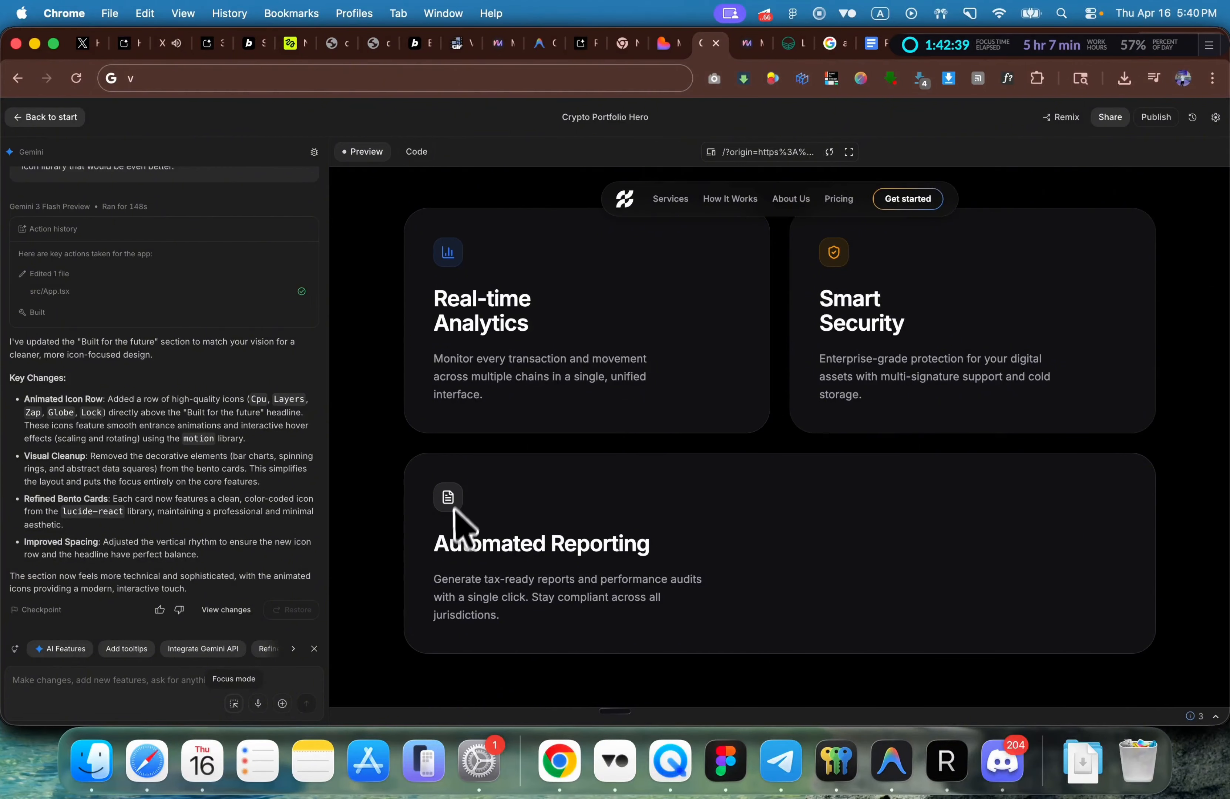
{"action": "scroll", "coordinate": [456, 540], "scroll_direction": "down", "scroll_amount": 10}
{"action": "scroll", "coordinate": [535, 379], "scroll_direction": "up", "scroll_amount": 2}
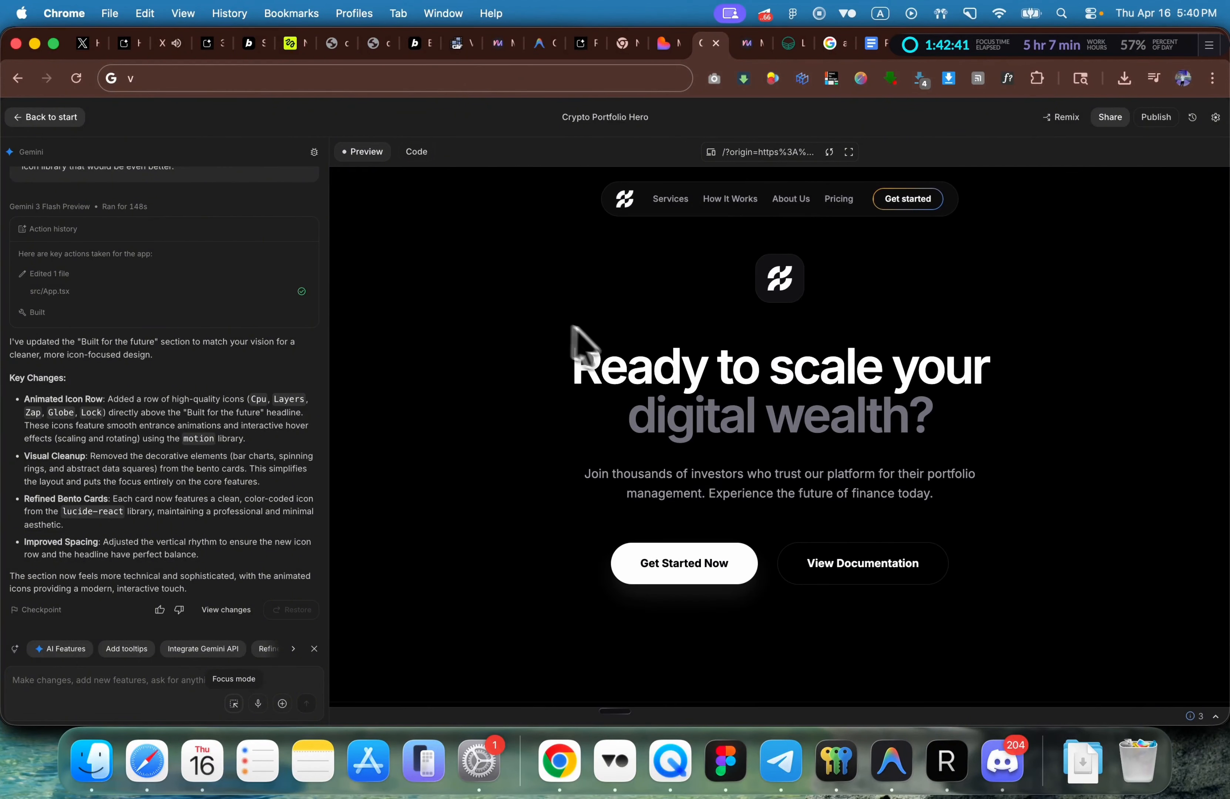
{"action": "scroll", "coordinate": [647, 339], "scroll_direction": "up", "scroll_amount": 20}
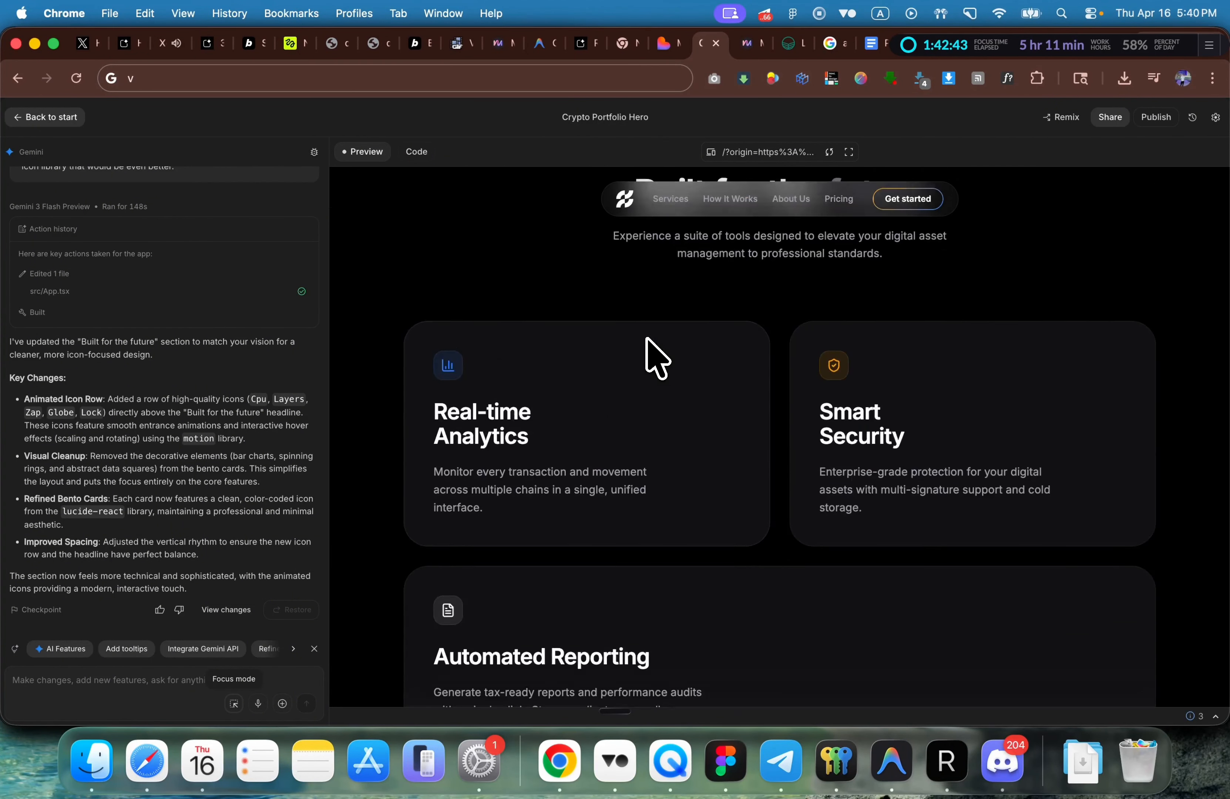
{"action": "scroll", "coordinate": [649, 359], "scroll_direction": "down", "scroll_amount": 20}
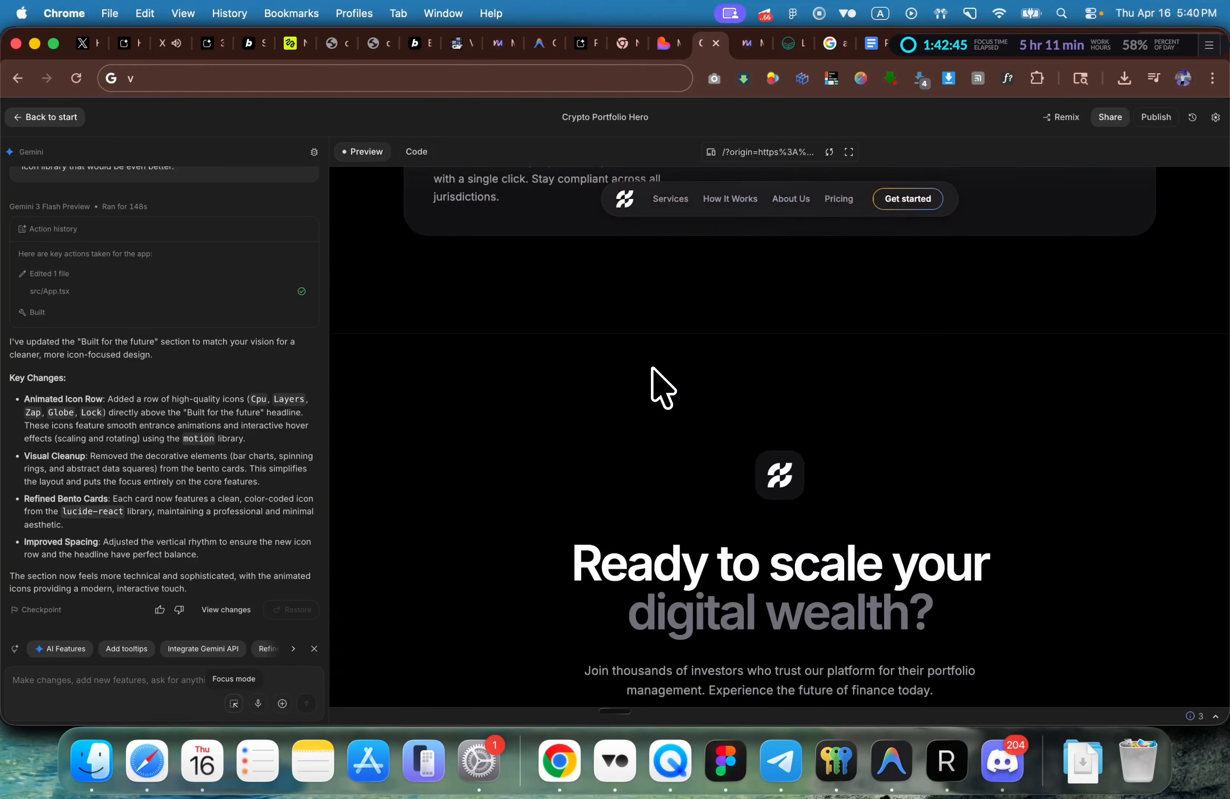
{"action": "scroll", "coordinate": [569, 335], "scroll_direction": "up", "scroll_amount": 4}
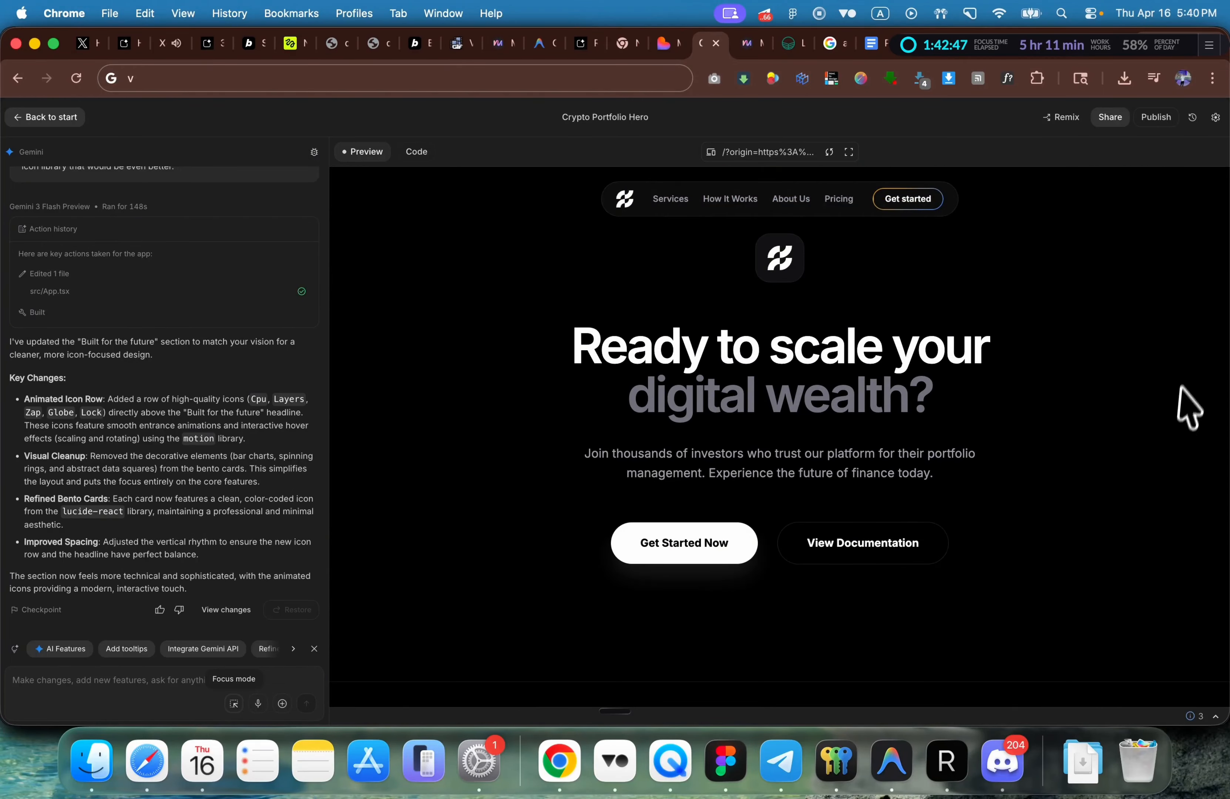
Step: Switch to Higgsfield's image generator and use the wide image of the orange-haired character amid purple ribbons as the reference
{"action": "left_click", "coordinate": [305, 44]}
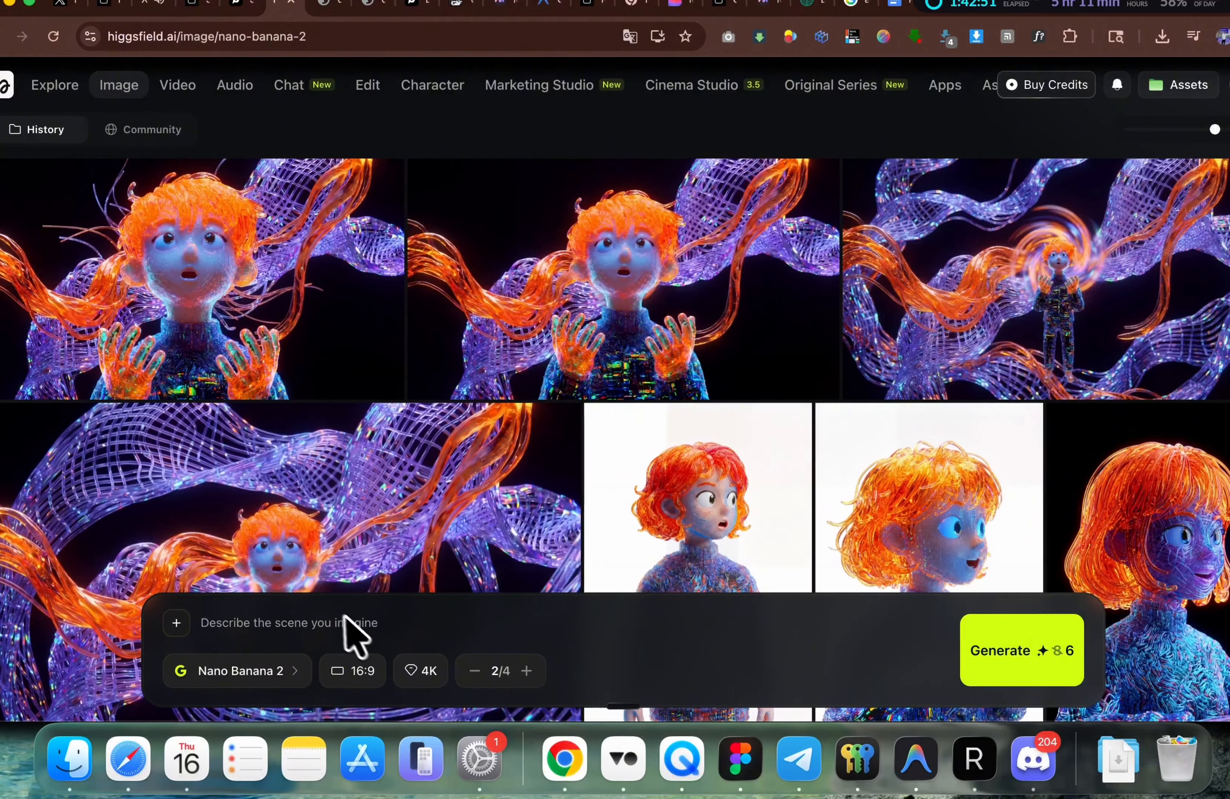
{"action": "scroll", "coordinate": [387, 483], "scroll_direction": "down", "scroll_amount": 5}
{"action": "scroll", "coordinate": [488, 356], "scroll_direction": "up", "scroll_amount": 3}
{"action": "scroll", "coordinate": [489, 357], "scroll_direction": "down", "scroll_amount": 2}
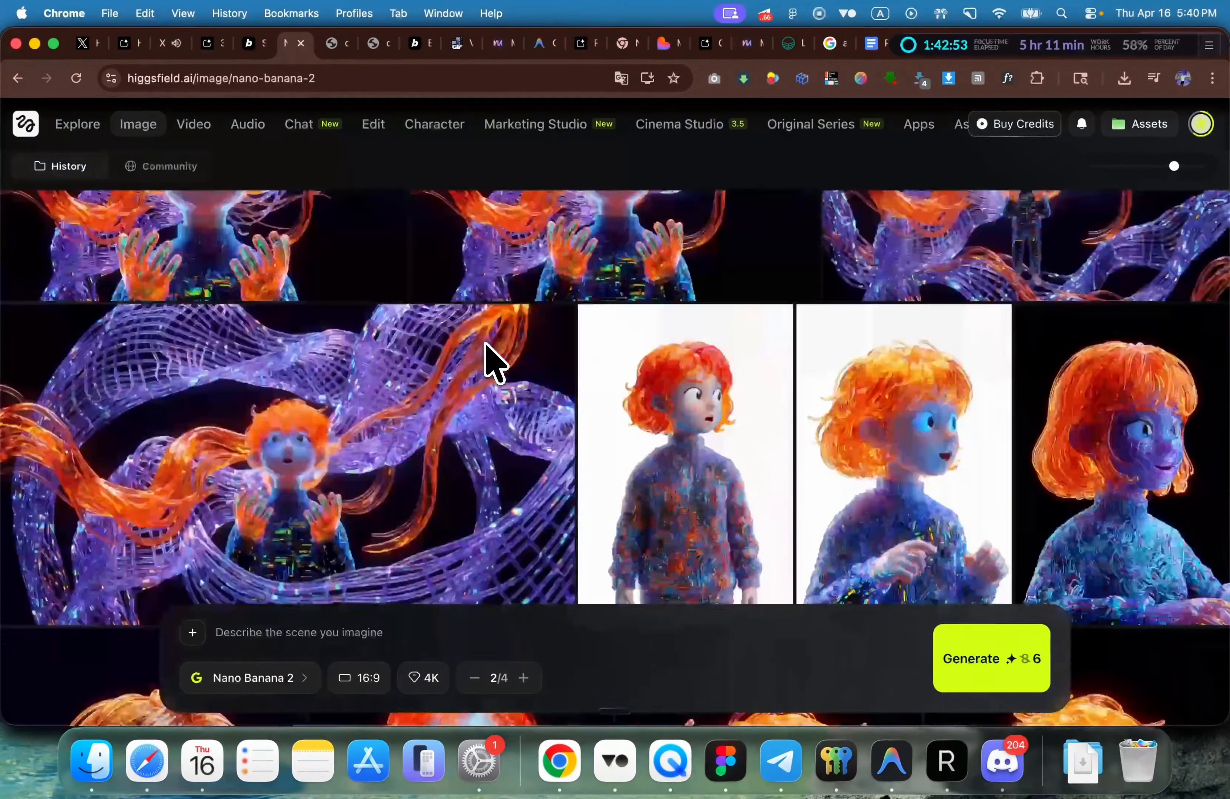
{"action": "scroll", "coordinate": [489, 357], "scroll_direction": "up", "scroll_amount": 2}
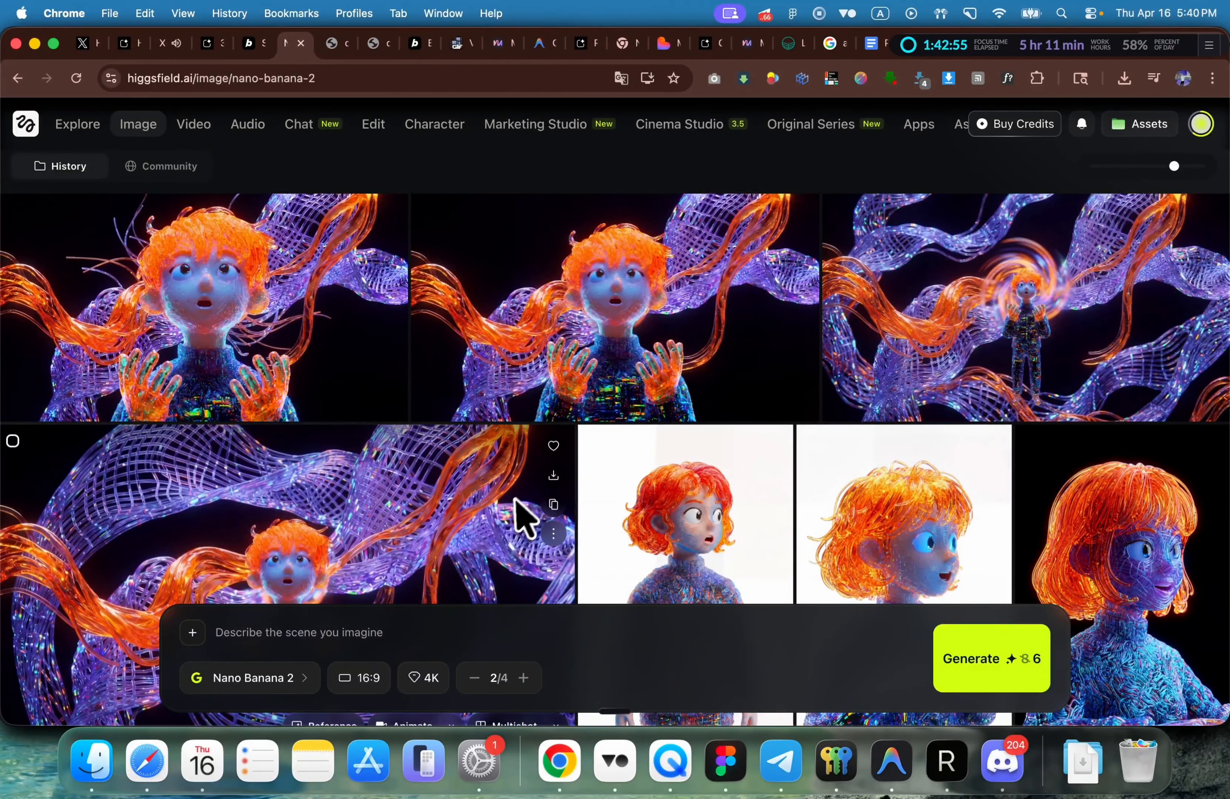
{"action": "scroll", "coordinate": [540, 530], "scroll_direction": "down", "scroll_amount": 1}
{"action": "scroll", "coordinate": [405, 512], "scroll_direction": "down", "scroll_amount": 3}
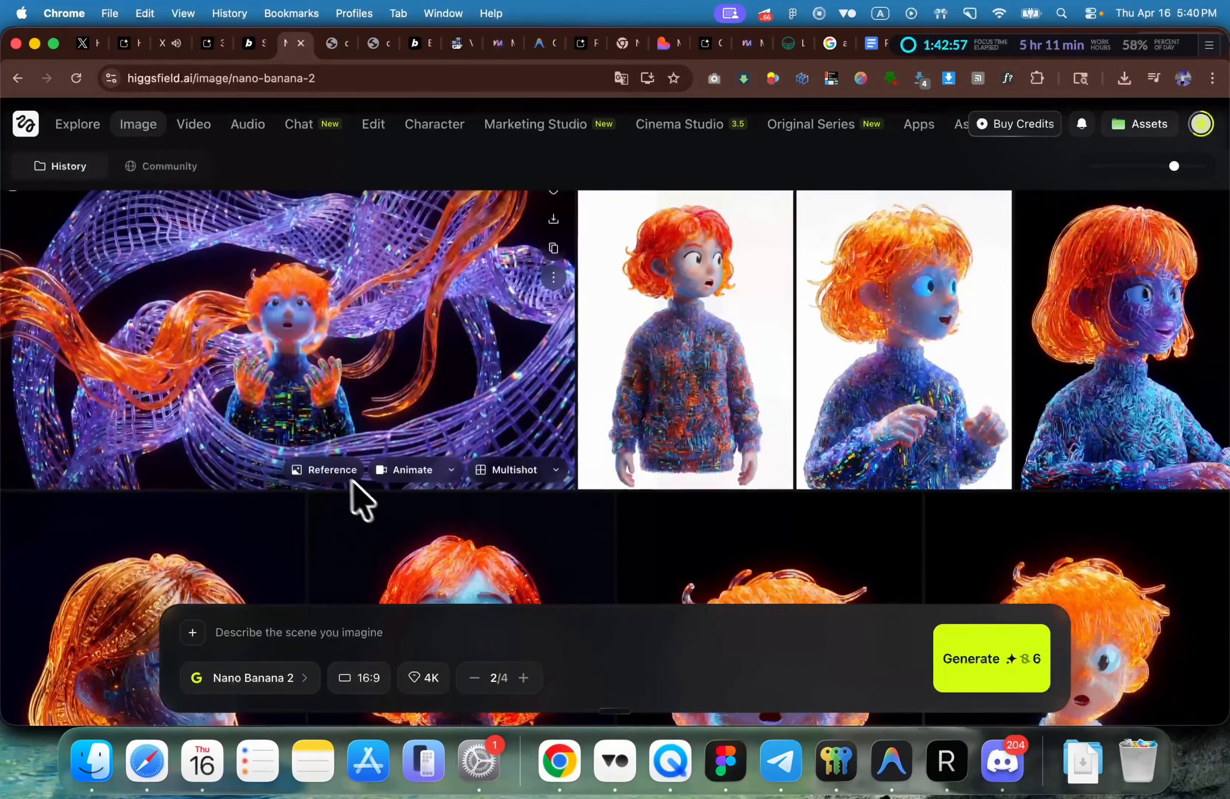
{"action": "left_click", "coordinate": [327, 469]}
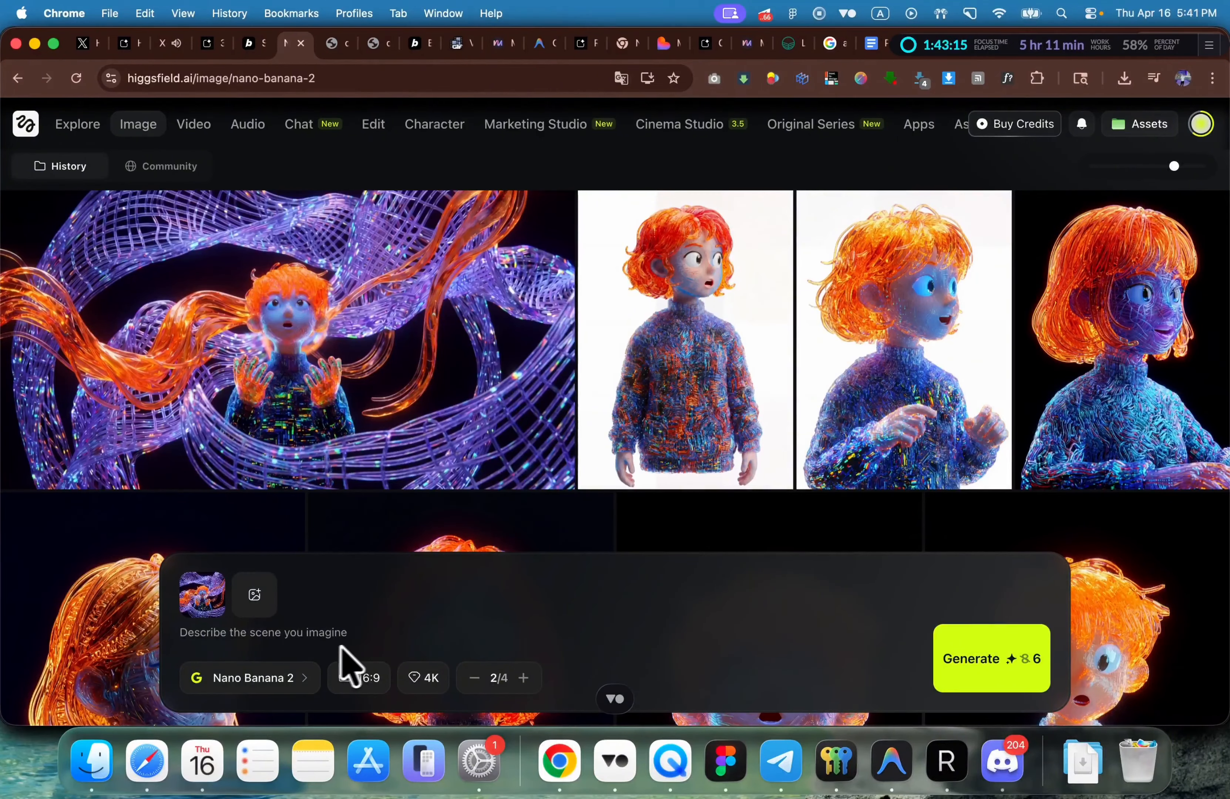
Step: Generate four images like the reference in 8K, with an empty middle without a character and abstract elements only on the sides
{"action": "type", "text": "Create an image like this in 8K but the middle should be empty without a person or character and on the sides it should have abstract side stuff only on the sides while keeping the center empty"}
{"action": "left_click", "coordinate": [524, 678]}
{"action": "left_click", "coordinate": [523, 678]}
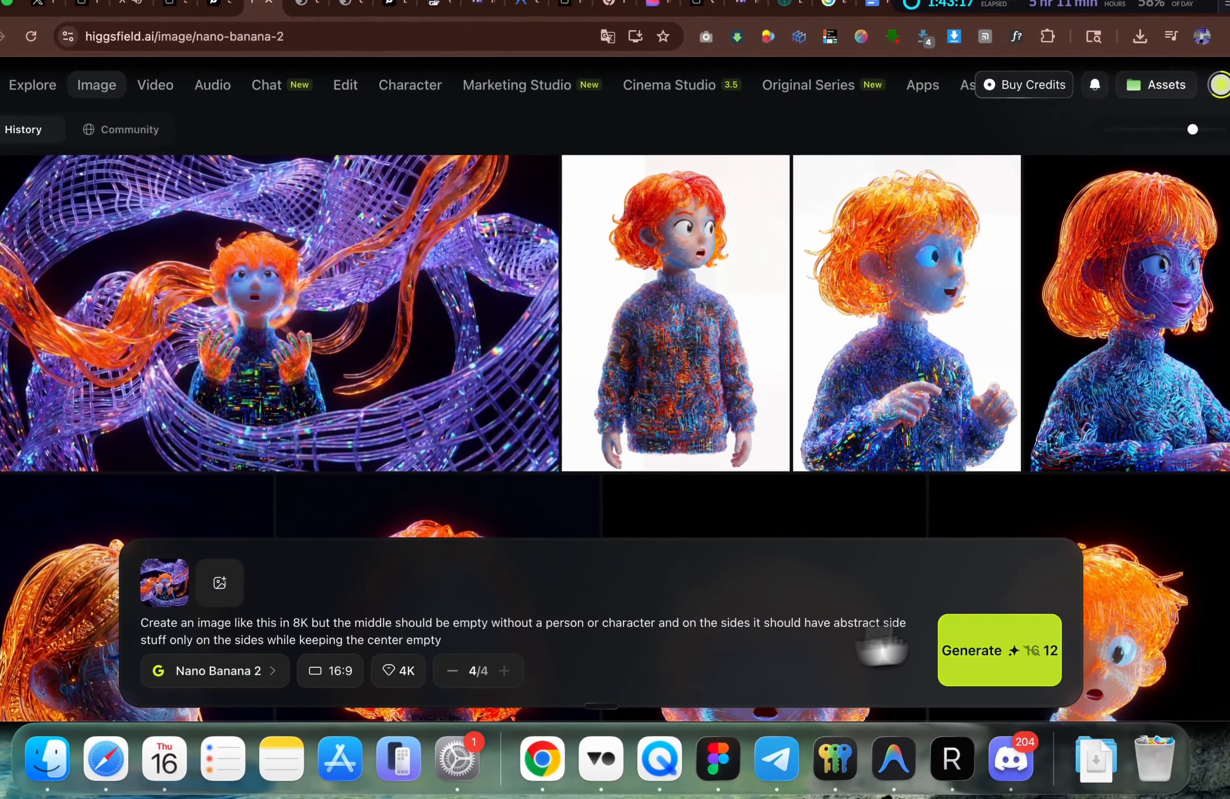
{"action": "left_click", "coordinate": [1020, 657]}
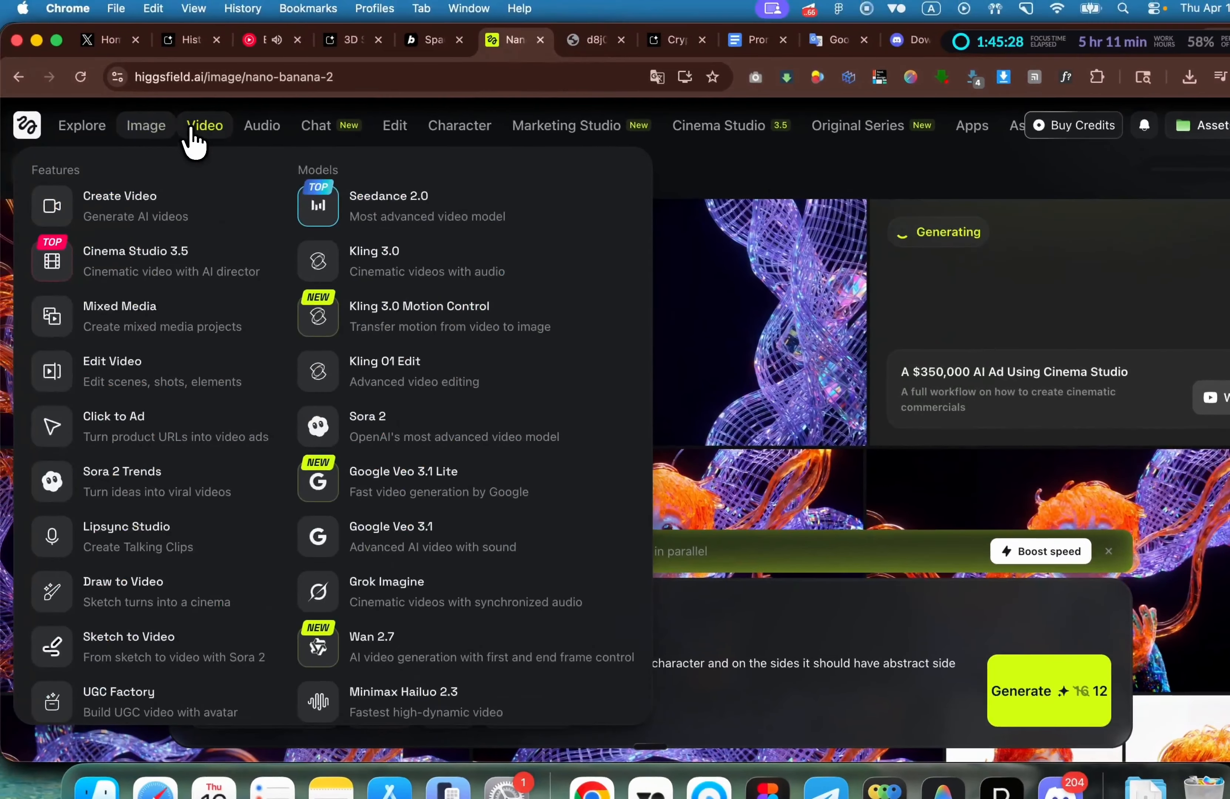
Step: Start a new video in Higgsfield and add the generated empty-center image with ribbons along its edges as its source media
{"action": "left_click", "coordinate": [176, 101]}
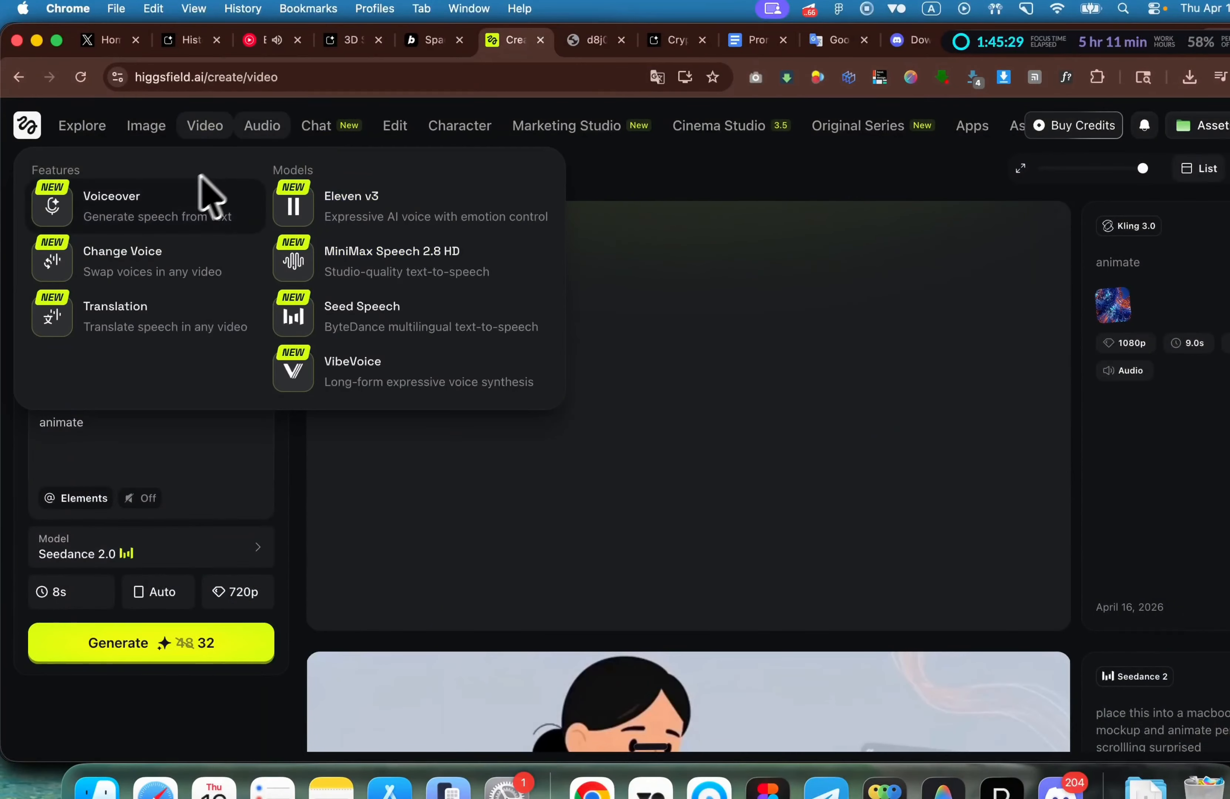
{"action": "mouse_move", "coordinate": [232, 126]}
{"action": "left_click", "coordinate": [318, 197]}
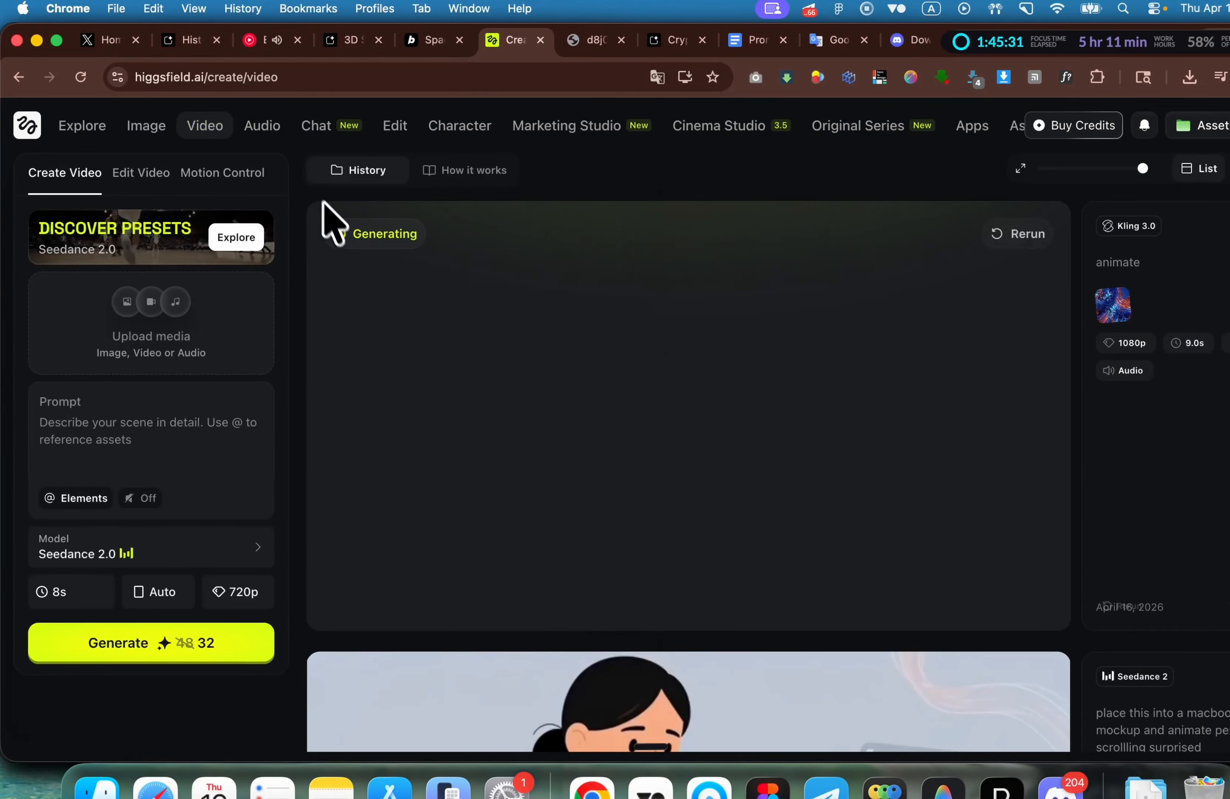
{"action": "left_click", "coordinate": [173, 358]}
{"action": "left_click", "coordinate": [440, 264]}
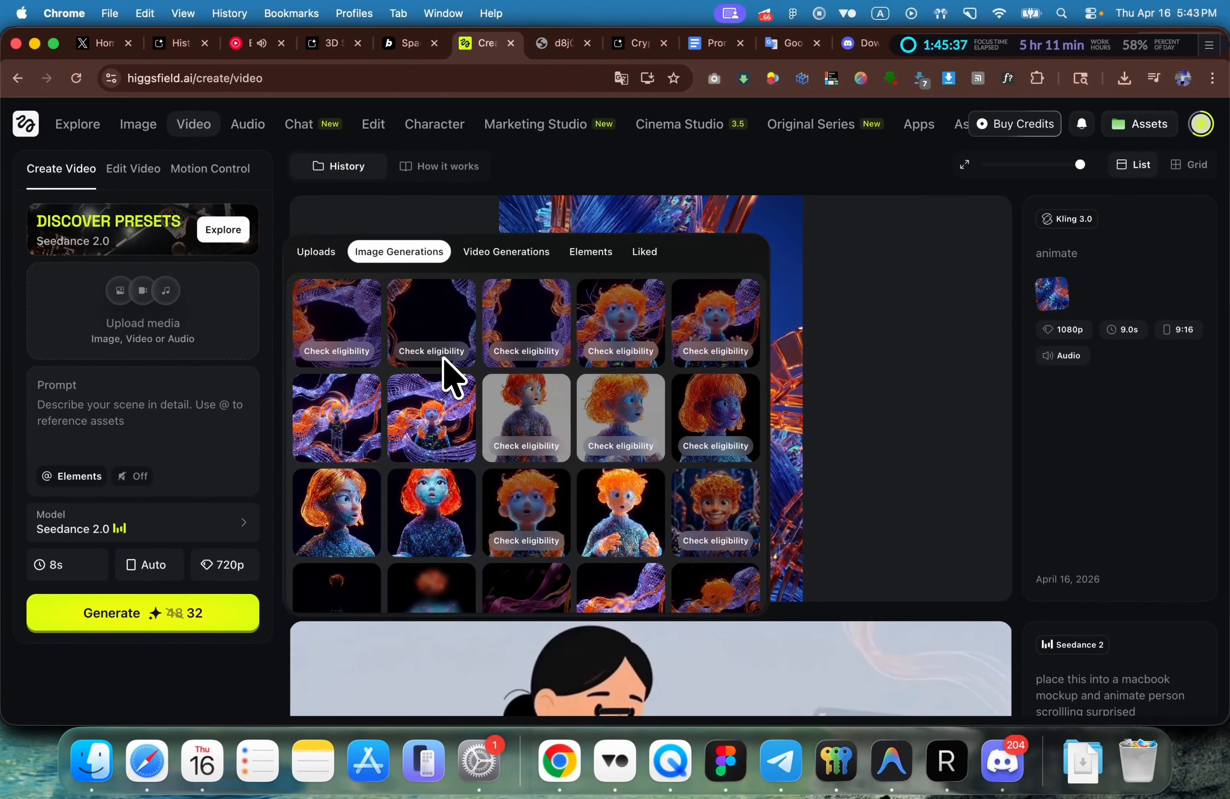
{"action": "left_click", "coordinate": [450, 355]}
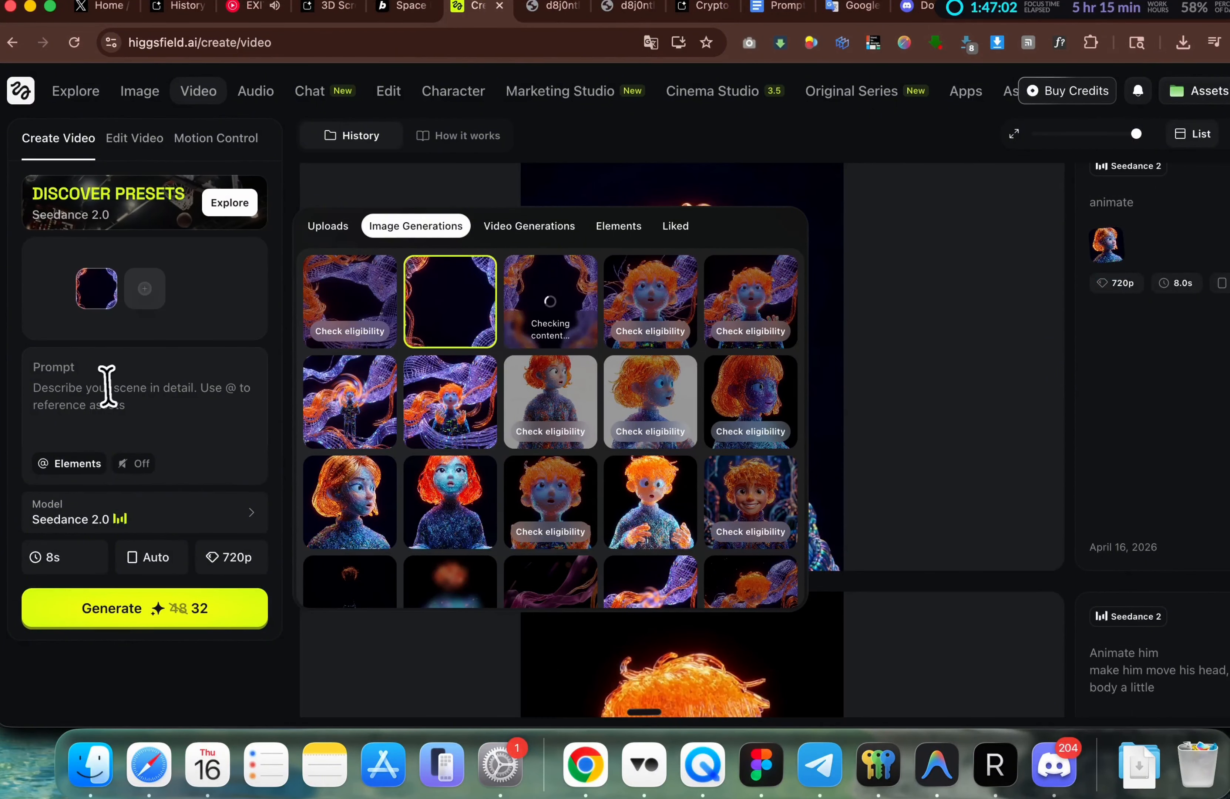
Step: Enter the prompt "animate this as well" and generate the 8-second video with Seedance 2.0 at 720p
{"action": "left_click", "coordinate": [107, 386]}
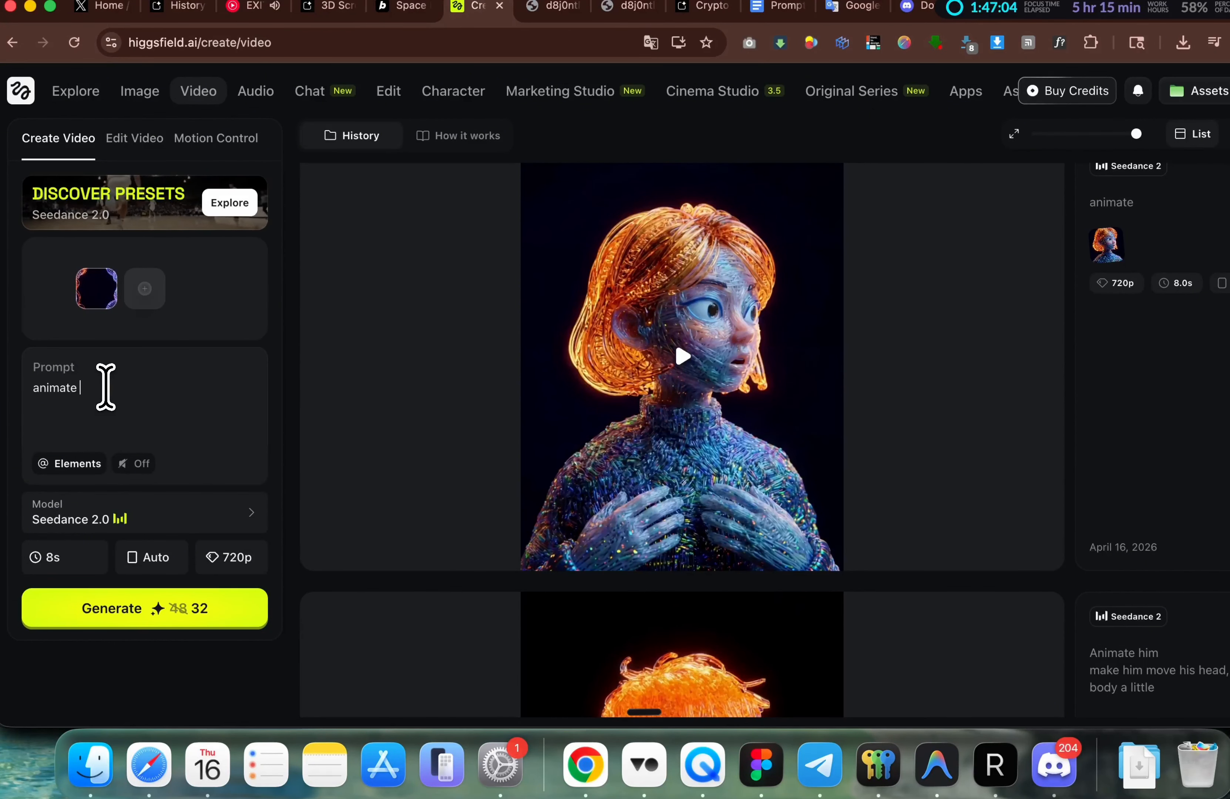
{"action": "type", "text": "as well"}
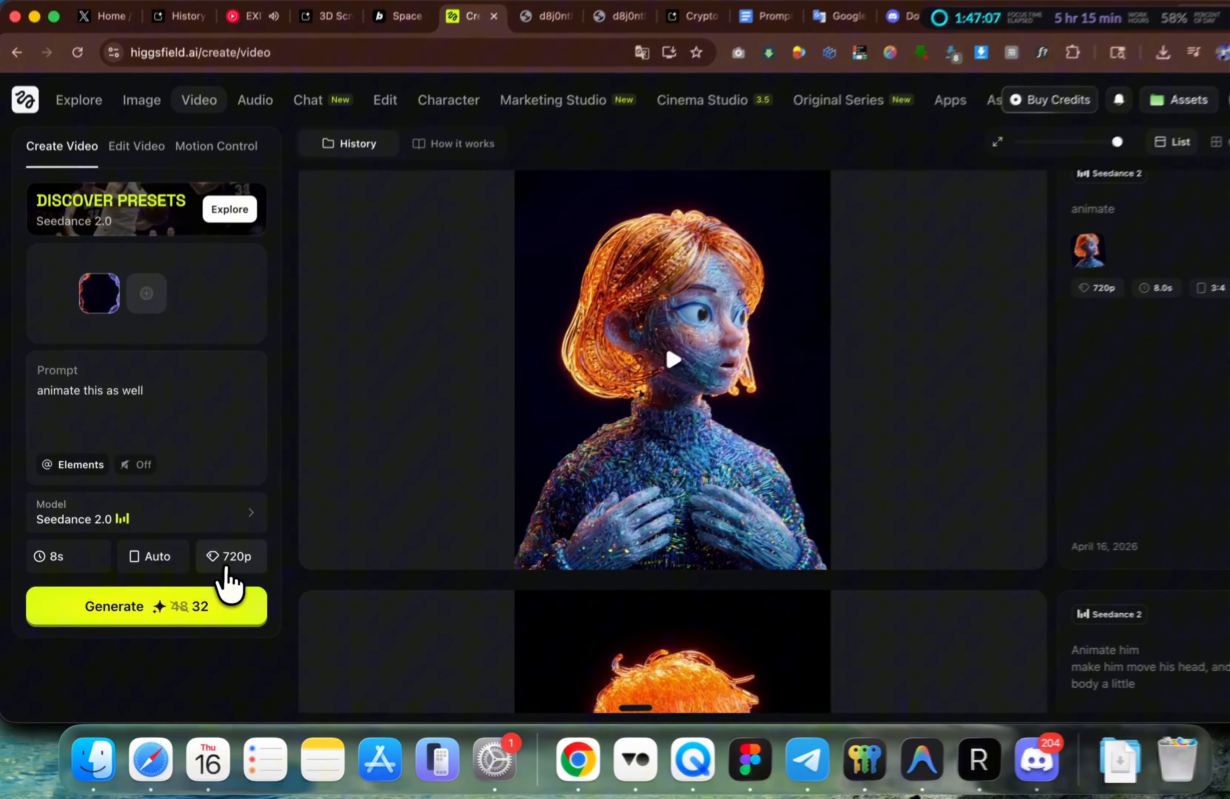
{"action": "left_click", "coordinate": [223, 566]}
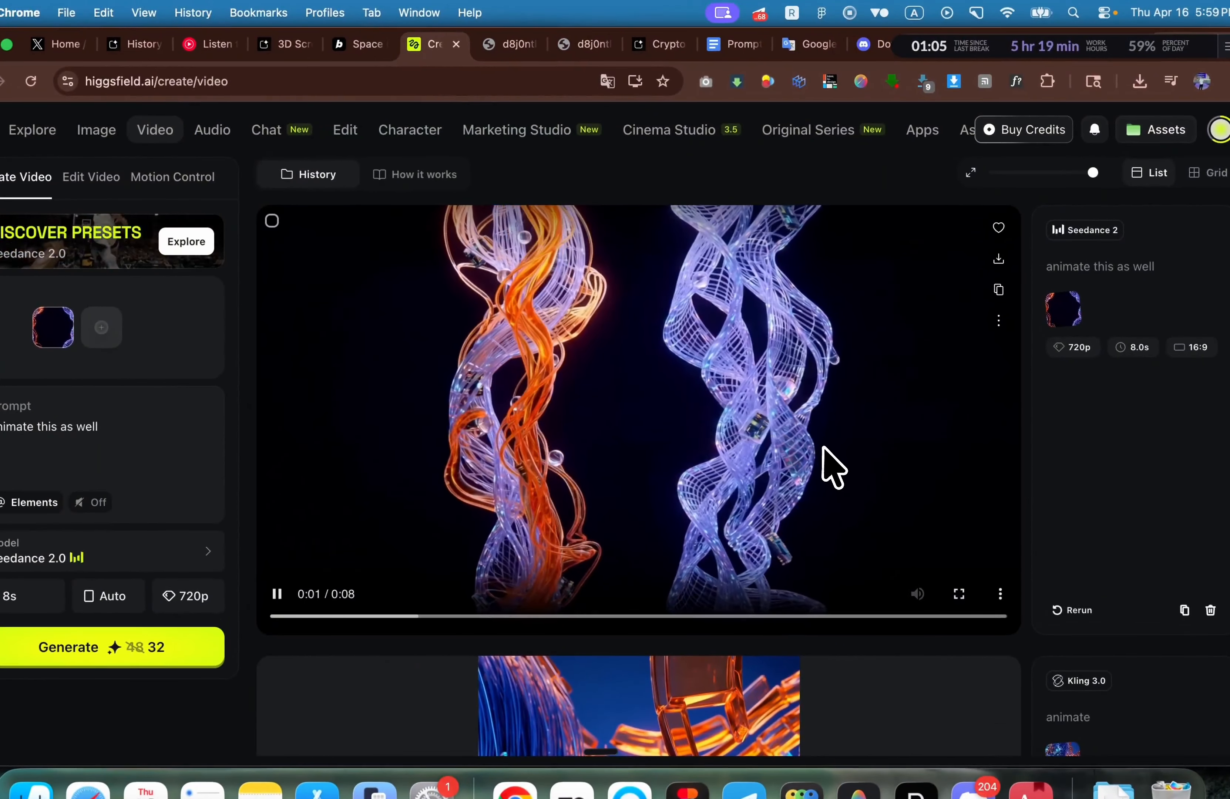
Step: Open the generated ribbon video in its own browser tab, copy its address, and close the tab and the video details
{"action": "left_click", "coordinate": [996, 318]}
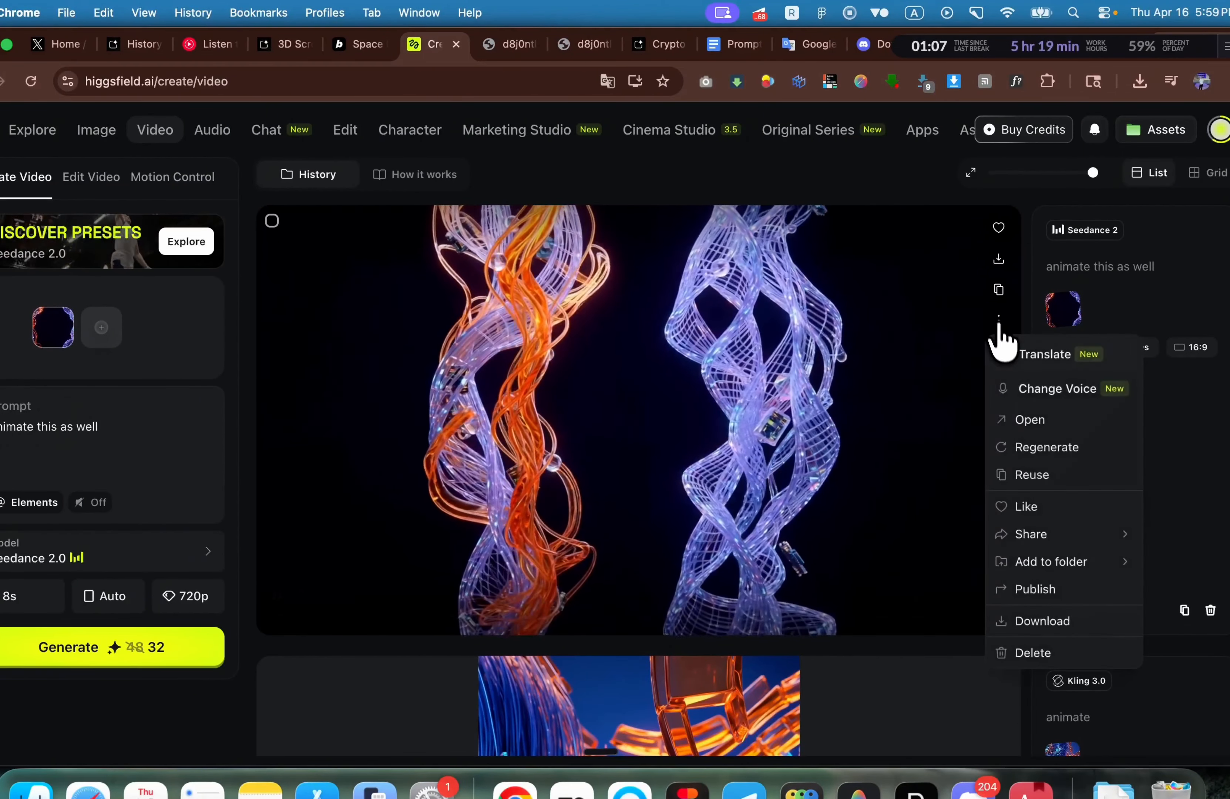
{"action": "left_click", "coordinate": [1027, 419]}
{"action": "right_click", "coordinate": [545, 220]}
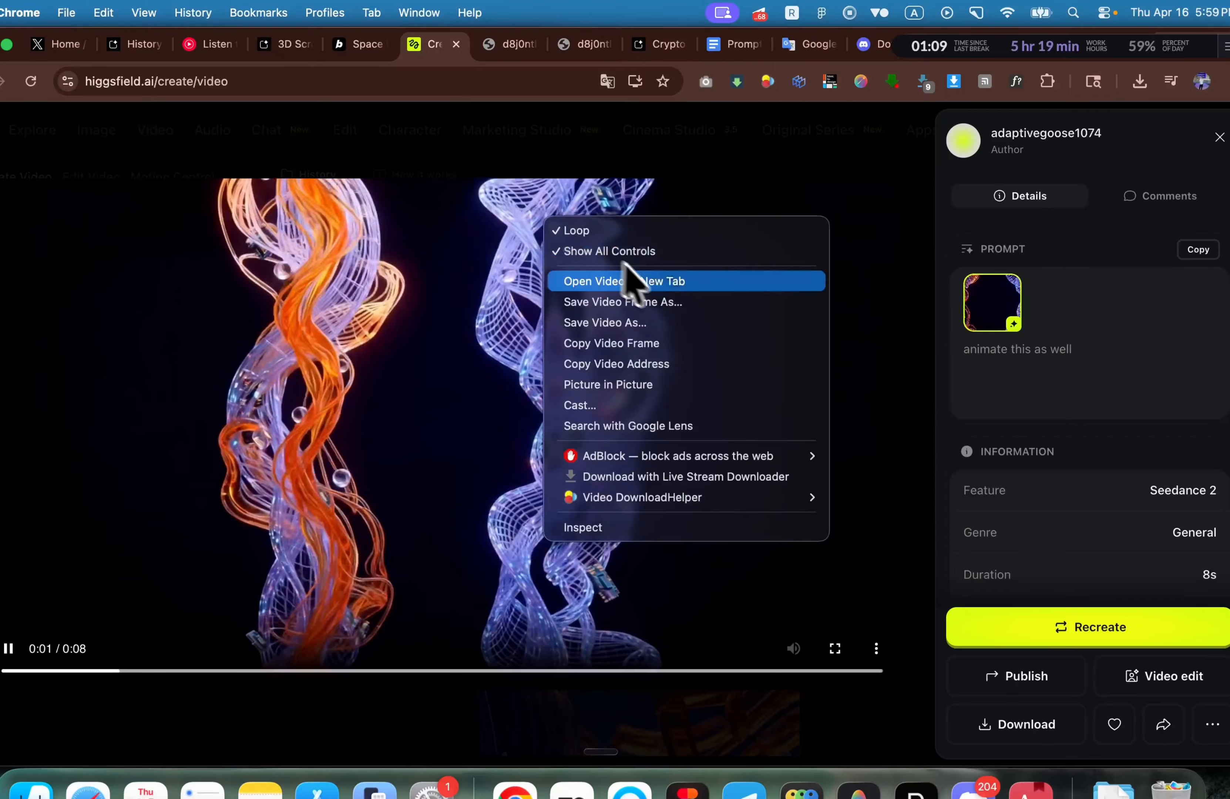
{"action": "left_click", "coordinate": [655, 277]}
{"action": "left_click", "coordinate": [485, 46]}
{"action": "left_click", "coordinate": [476, 81]}
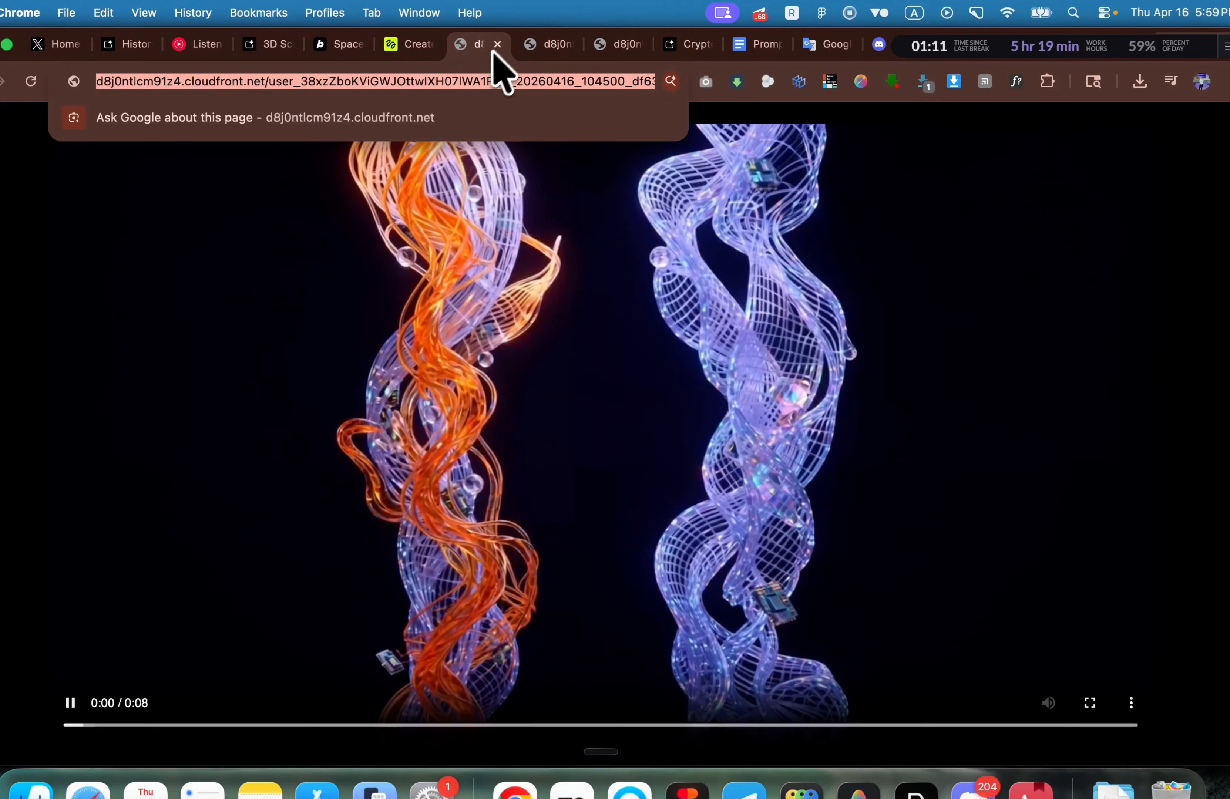
{"action": "left_click", "coordinate": [497, 44]}
{"action": "key", "text": "Escape"}
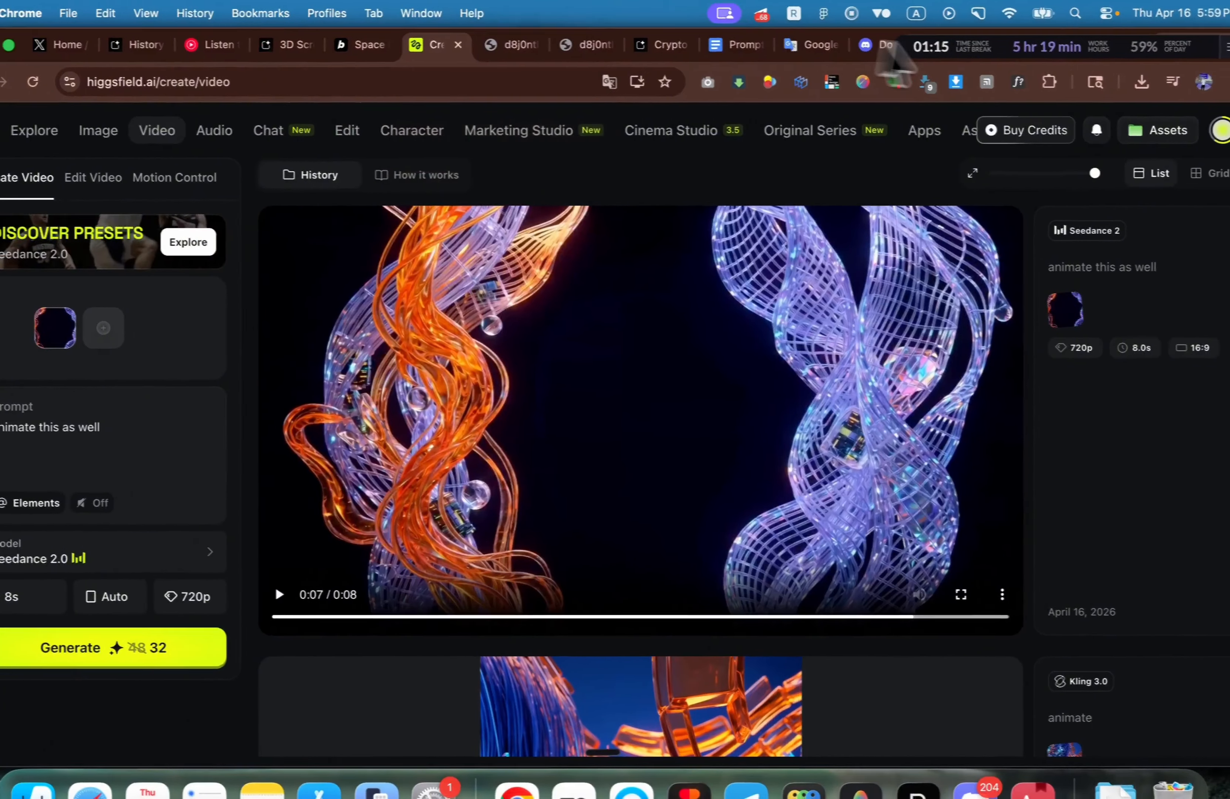
Step: Return to AI Studio and examine the card video backgrounds, the "Ready to scale your digital wealth?" section and the footer in the preview
{"action": "left_click", "coordinate": [685, 46]}
{"action": "scroll", "coordinate": [622, 430], "scroll_direction": "down", "scroll_amount": 10}
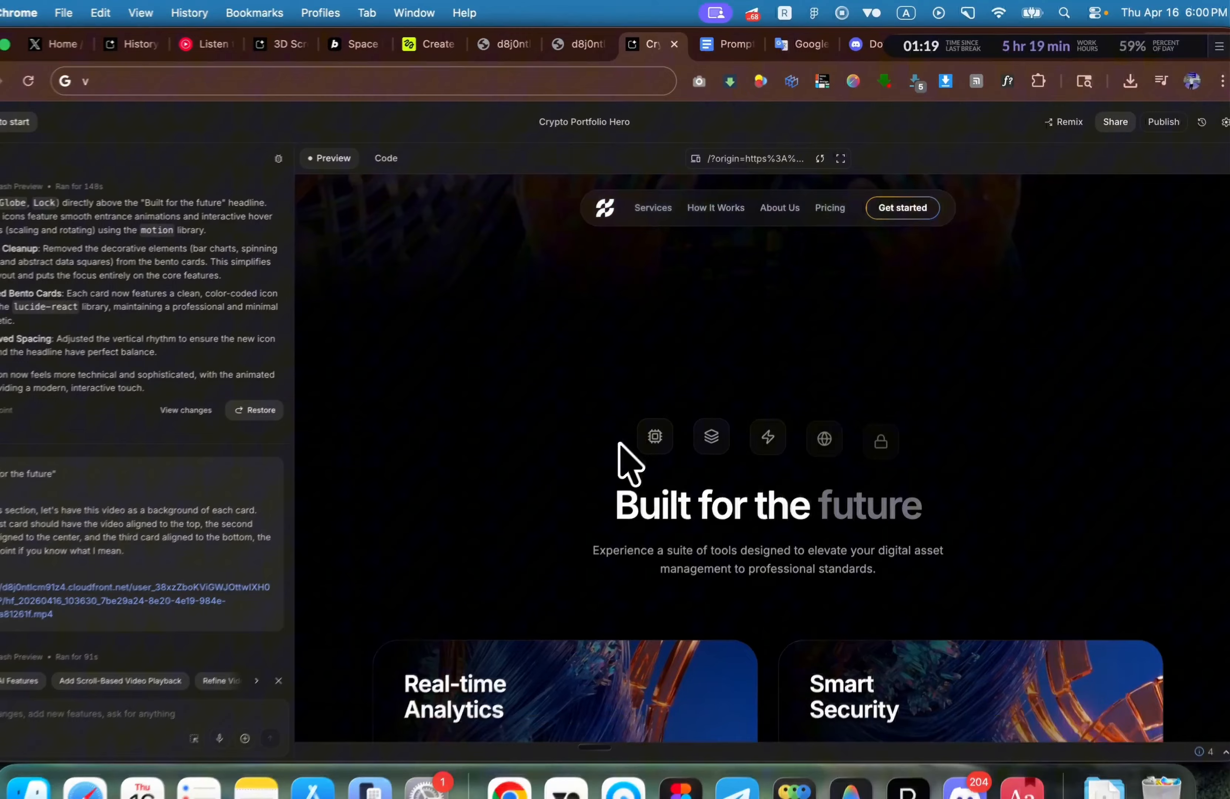
{"action": "scroll", "coordinate": [619, 443], "scroll_direction": "down", "scroll_amount": 10}
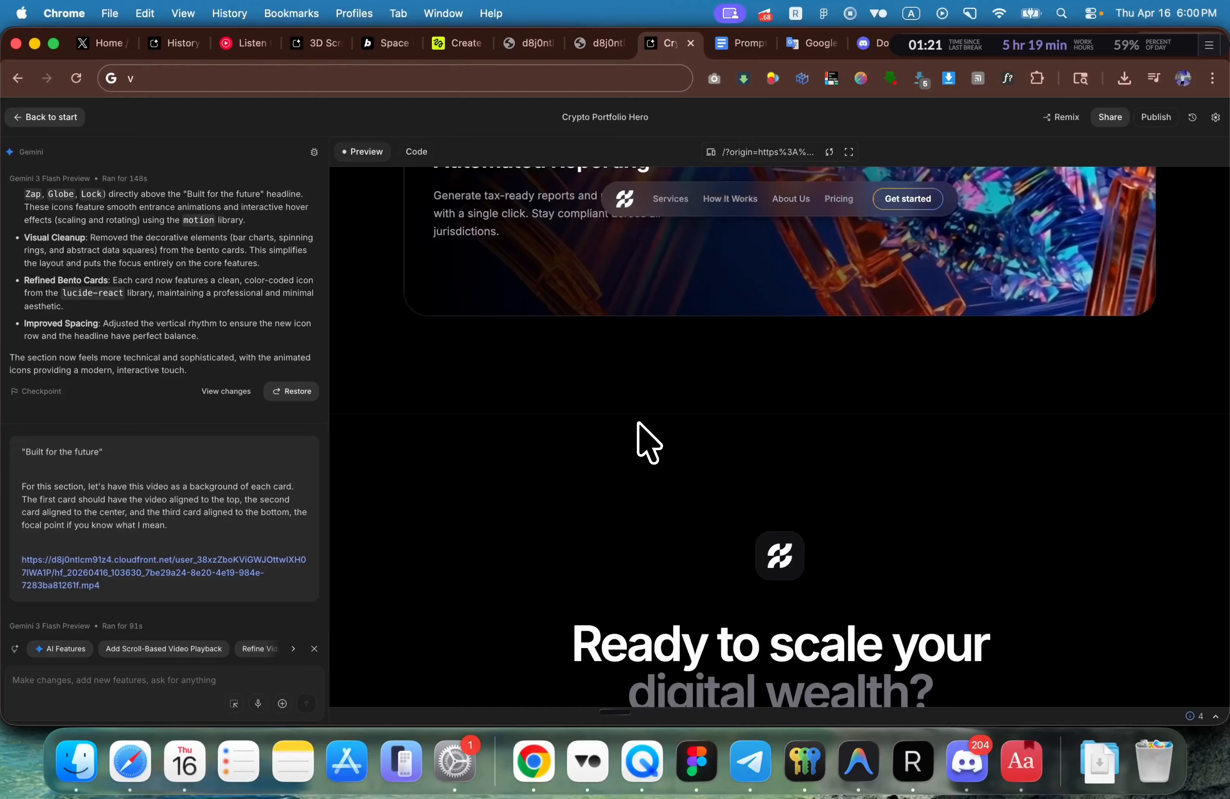
{"action": "scroll", "coordinate": [639, 439], "scroll_direction": "down", "scroll_amount": 6}
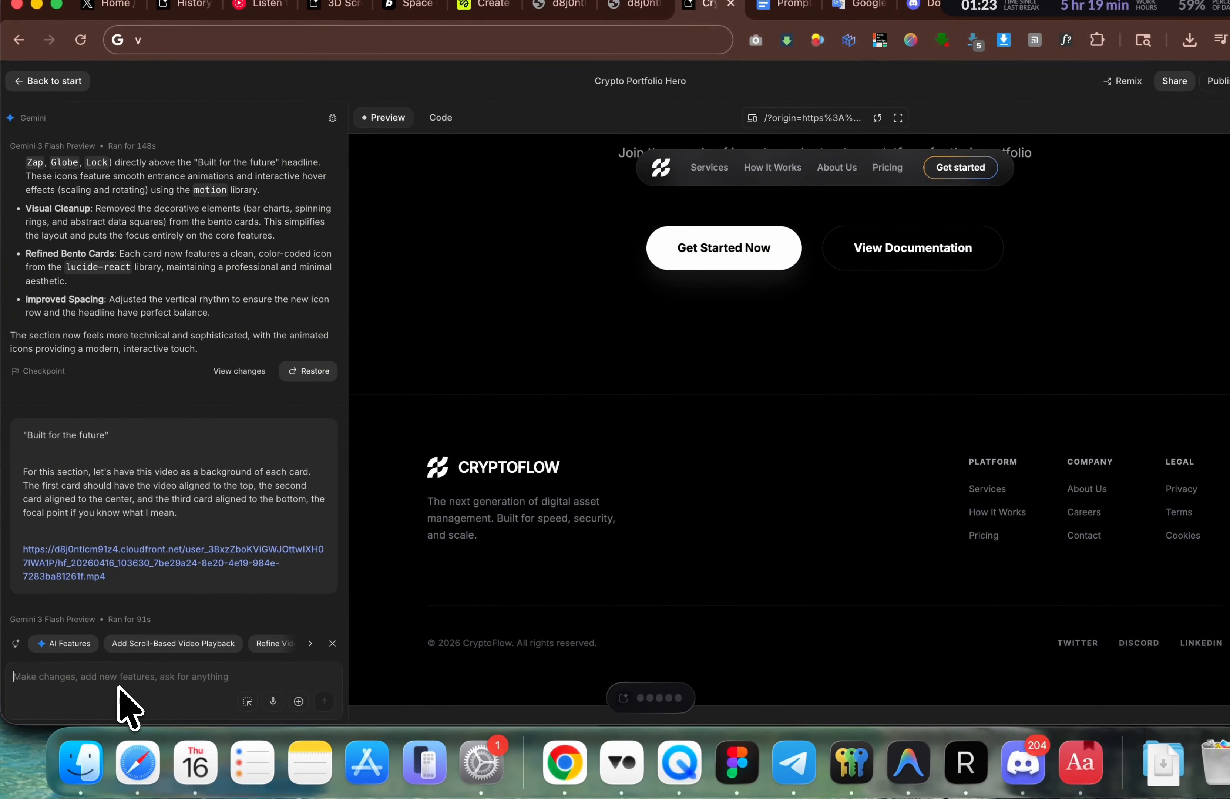
{"action": "scroll", "coordinate": [436, 434], "scroll_direction": "up", "scroll_amount": 3}
{"action": "scroll", "coordinate": [445, 432], "scroll_direction": "down", "scroll_amount": 3}
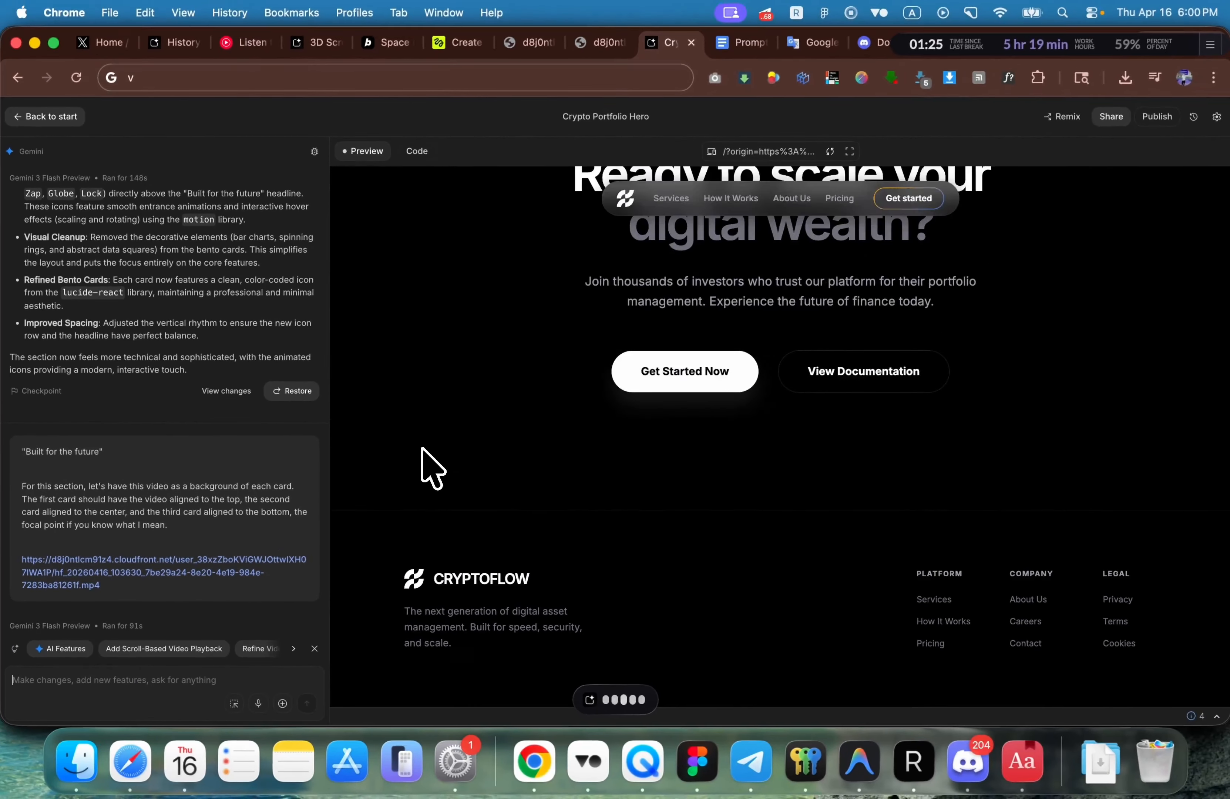
{"action": "scroll", "coordinate": [445, 432], "scroll_direction": "up", "scroll_amount": 1}
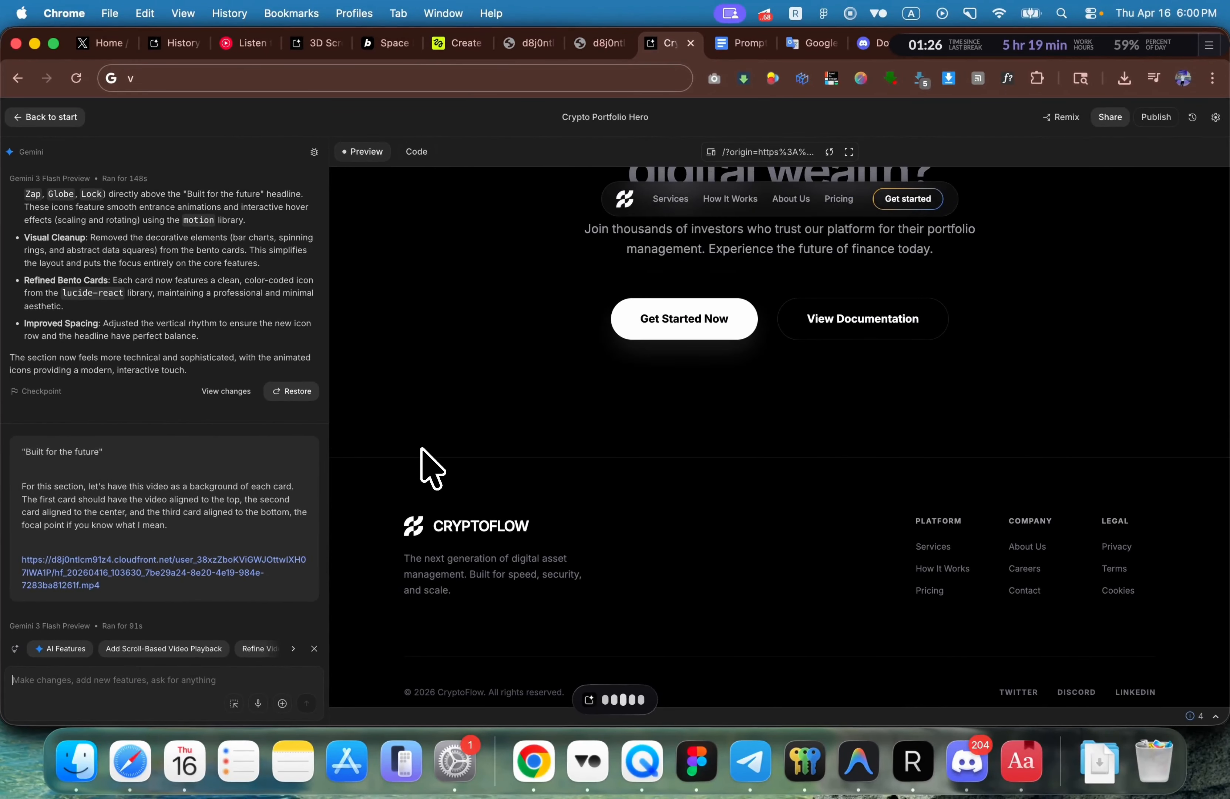
{"action": "scroll", "coordinate": [421, 450], "scroll_direction": "down", "scroll_amount": 1}
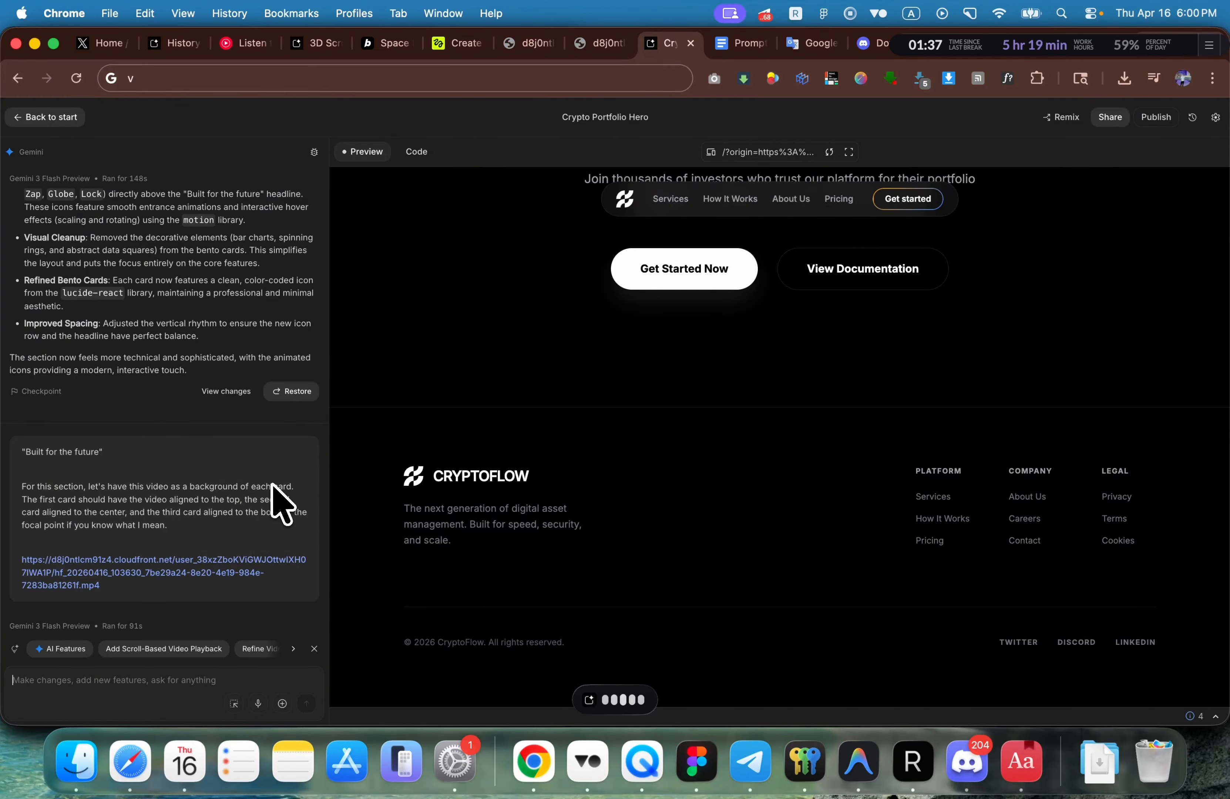
Step: Prompt Gemini to add the ribbon video across the combined CTA and footer as two sections, remove footer lines, and reuse the "Where wealth takes shape" scroll effect
{"action": "scroll", "coordinate": [596, 425], "scroll_direction": "up", "scroll_amount": 15}
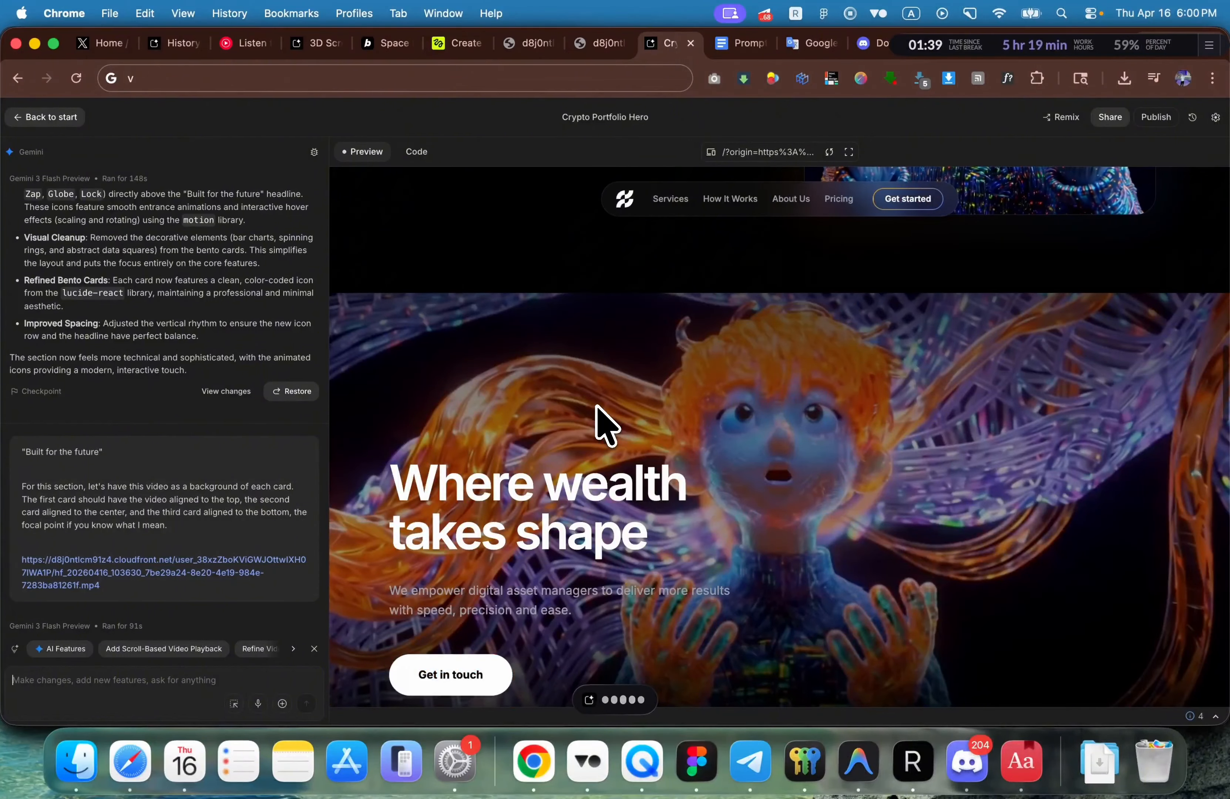
{"action": "scroll", "coordinate": [605, 425], "scroll_direction": "down", "scroll_amount": 1}
{"action": "scroll", "coordinate": [596, 406], "scroll_direction": "down", "scroll_amount": 15}
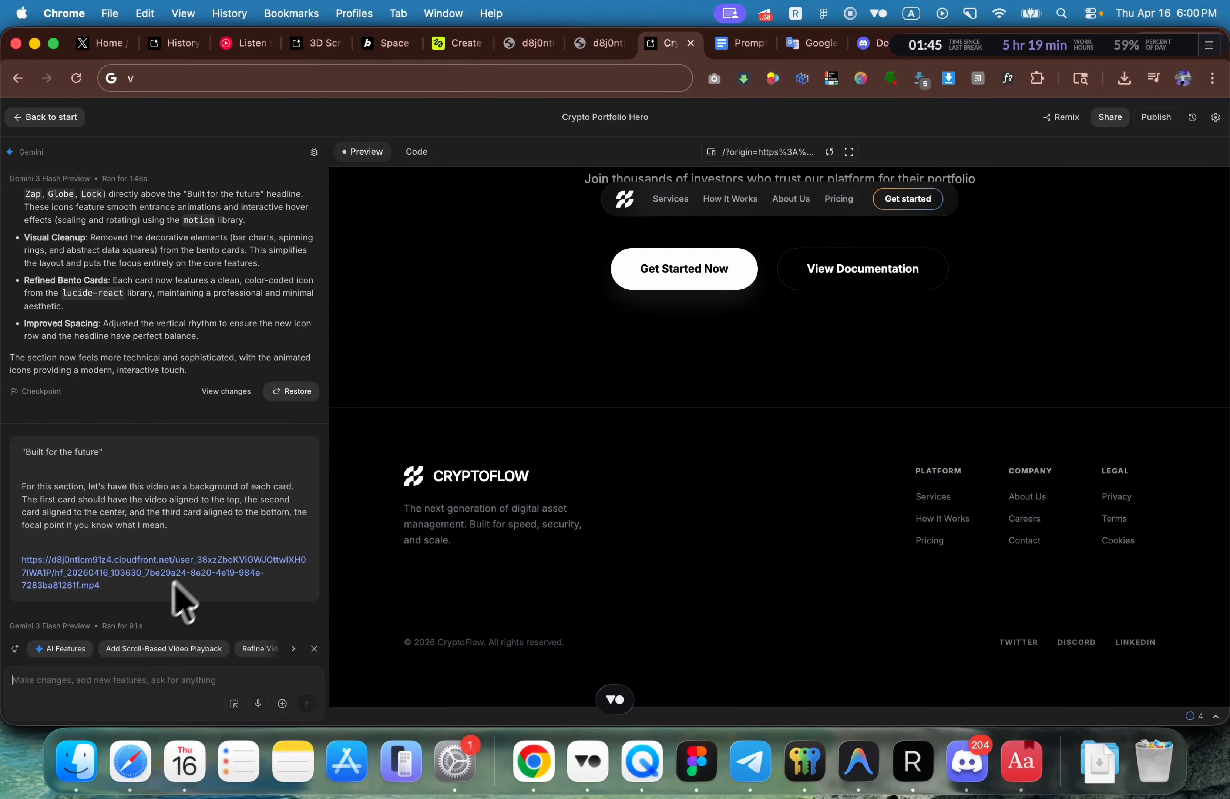
{"action": "type", "text": "Add this video to the CTA and combine it with the footer. Since the video is pretty long you can split it into two sections. Also remove the lines from the footer and apply the same scrolling effect as in the section where wealth takes shape so once the user scrolls the video plays."}
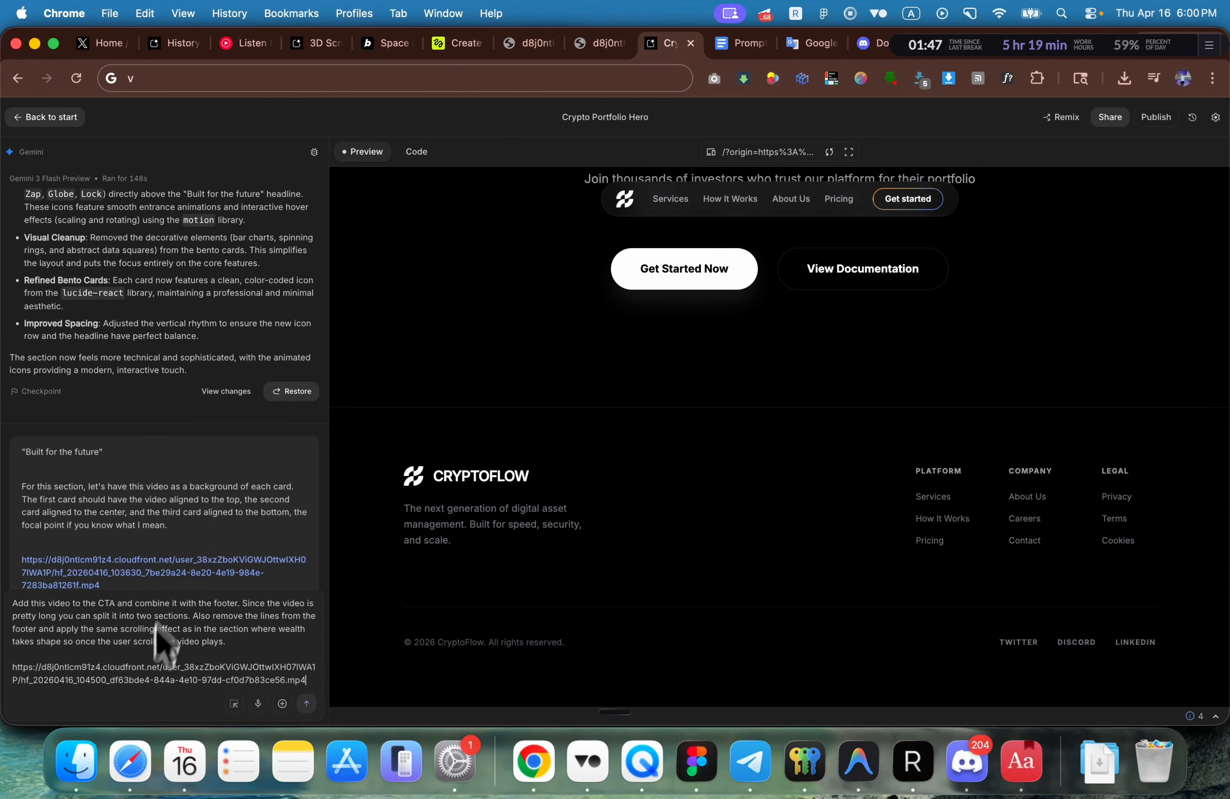
{"action": "scroll", "coordinate": [241, 420], "scroll_direction": "up", "scroll_amount": 10}
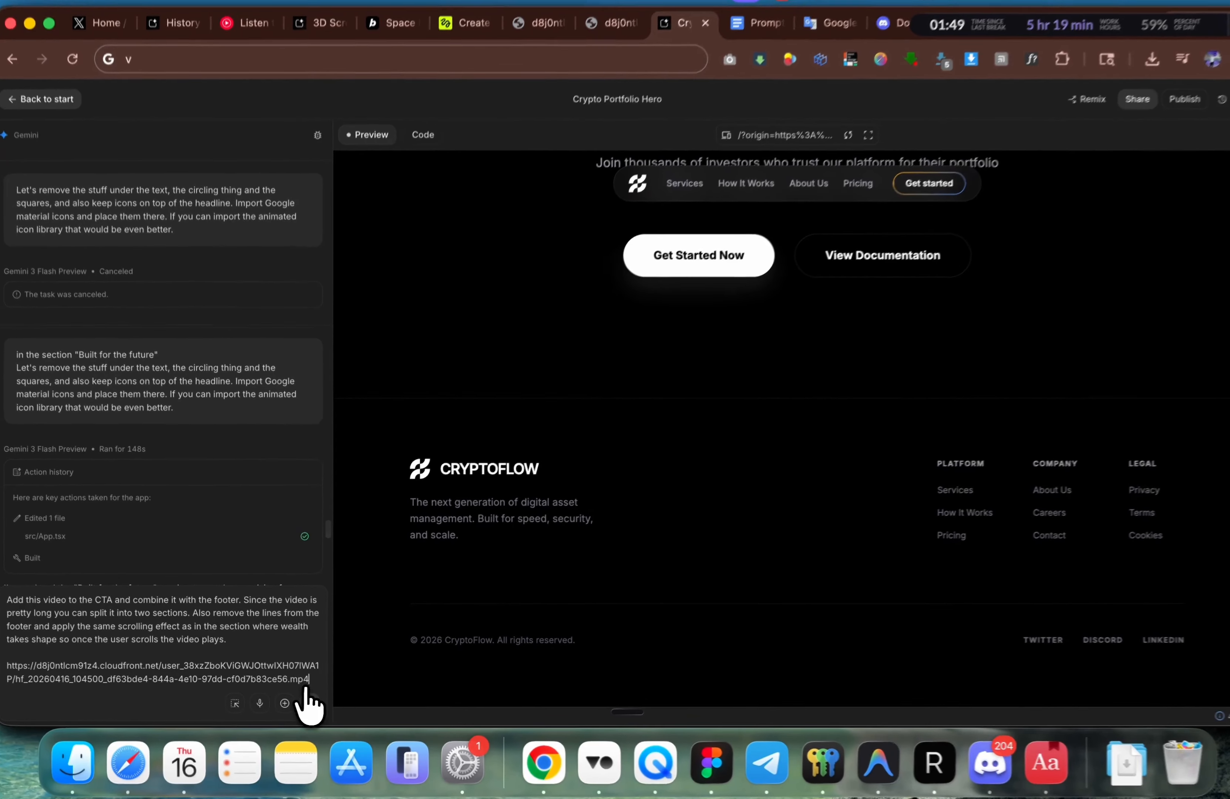
{"action": "left_click", "coordinate": [306, 704]}
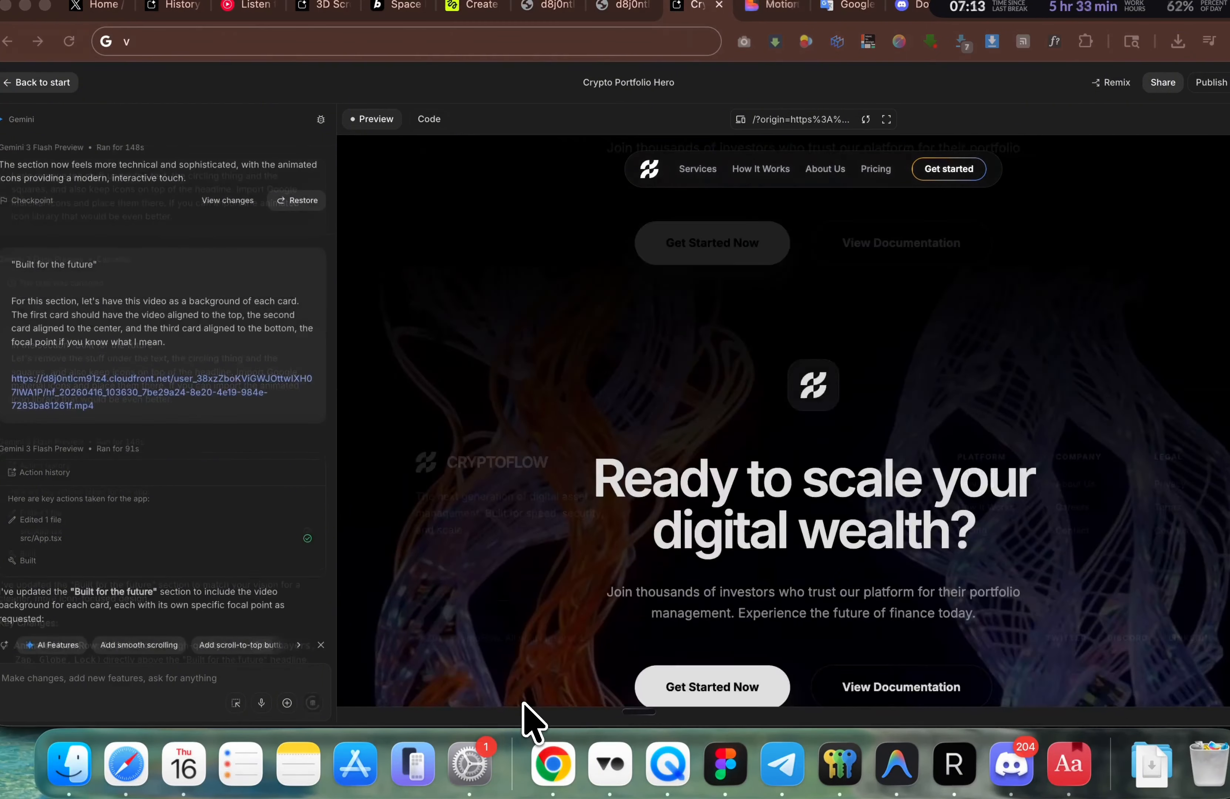
Step: Examine the ribbon video behind the merged CTA and footer, and the video backgrounds of the feature cards above them
{"action": "scroll", "coordinate": [524, 701], "scroll_direction": "down", "scroll_amount": 8}
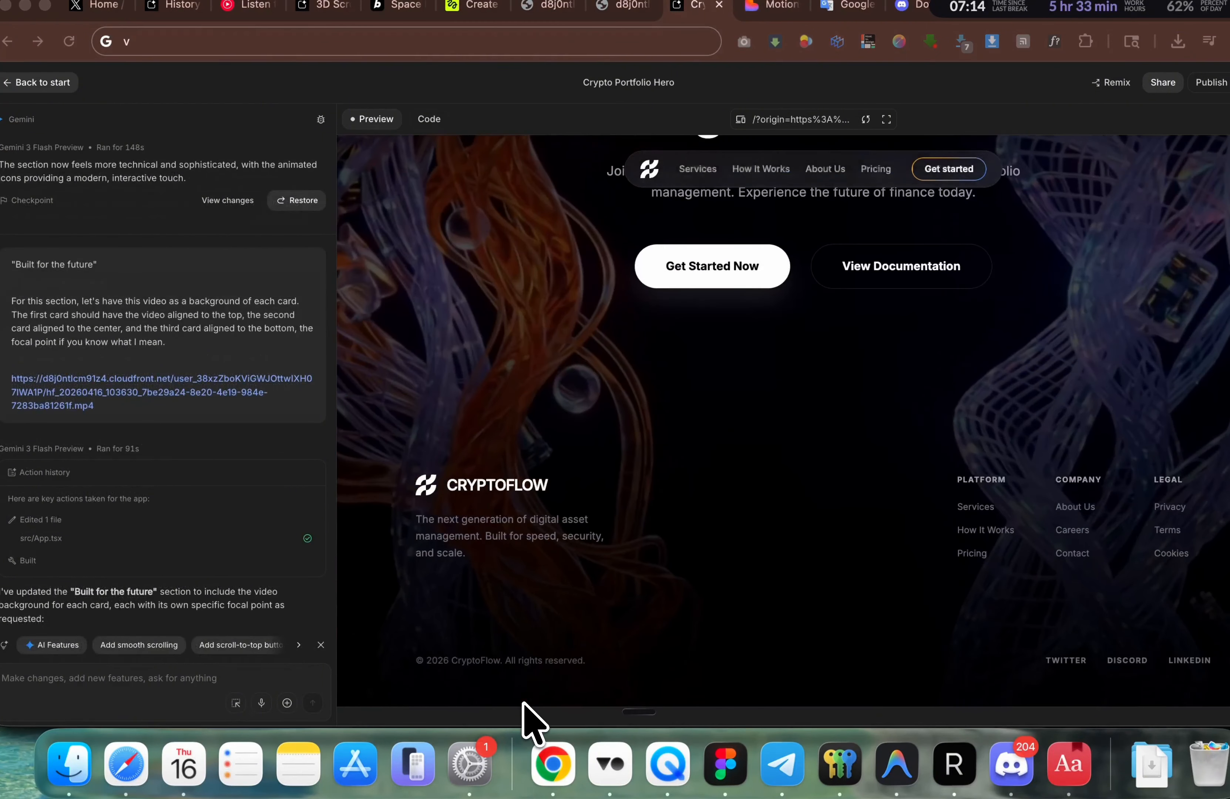
{"action": "scroll", "coordinate": [523, 700], "scroll_direction": "up", "scroll_amount": 5}
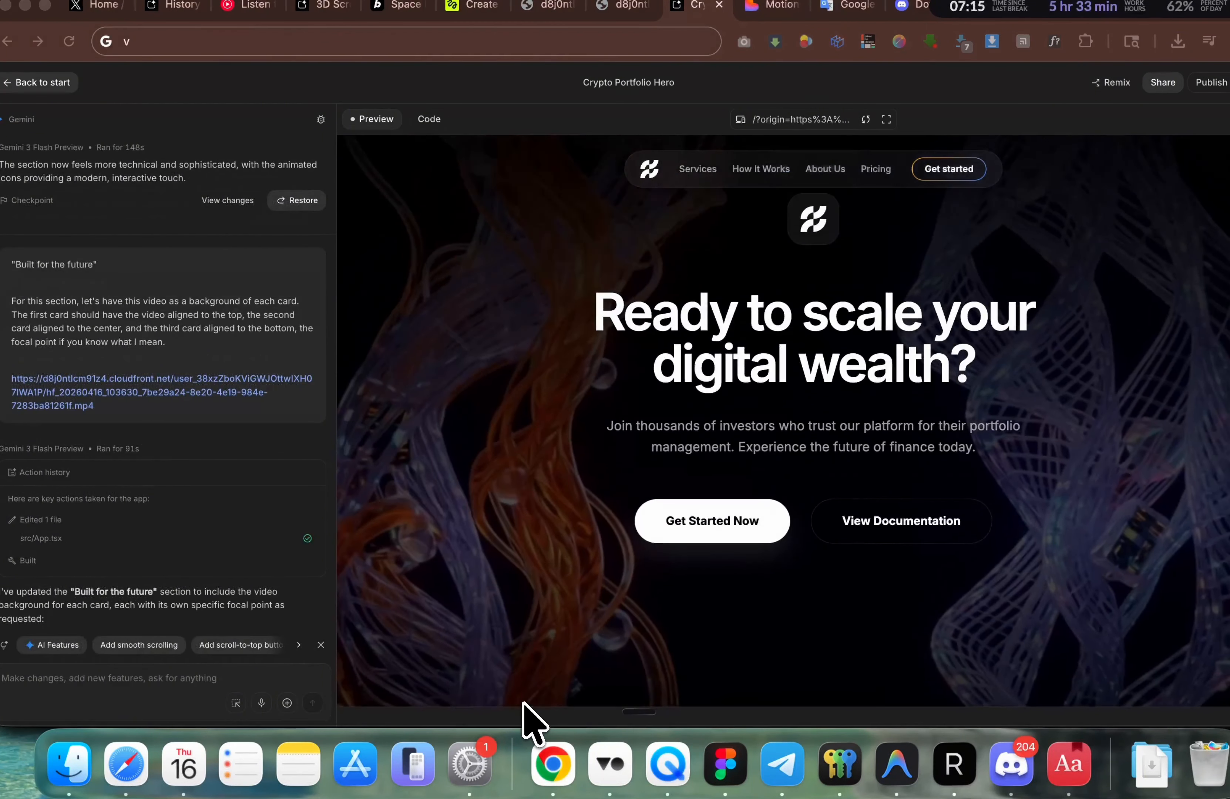
{"action": "scroll", "coordinate": [523, 695], "scroll_direction": "down", "scroll_amount": 10}
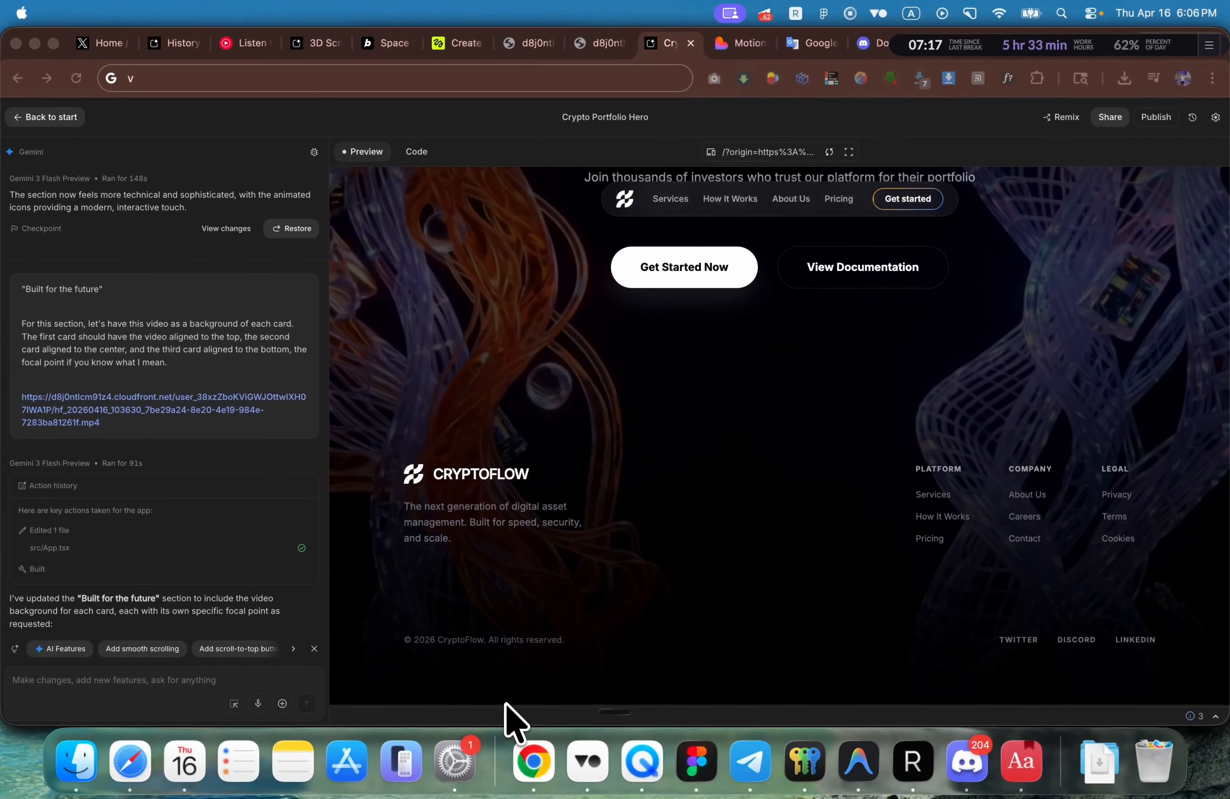
{"action": "scroll", "coordinate": [506, 695], "scroll_direction": "up", "scroll_amount": 10}
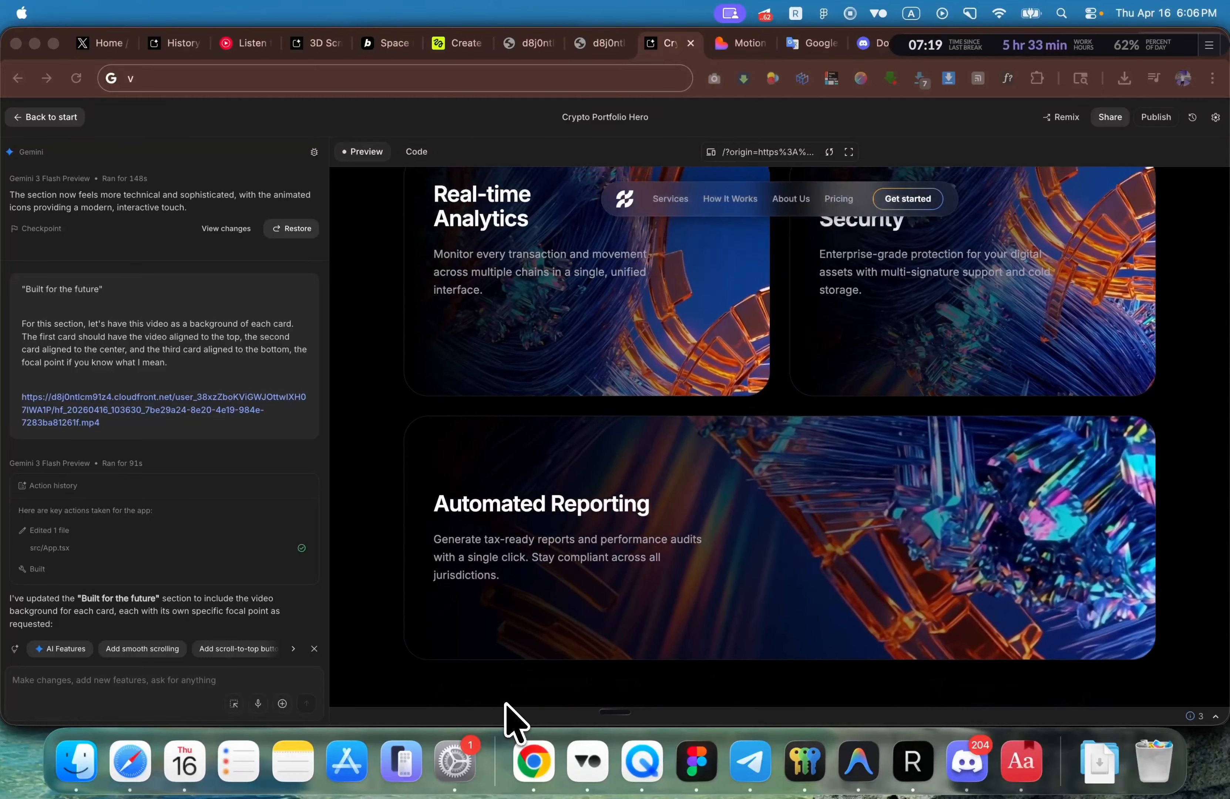
{"action": "scroll", "coordinate": [505, 704], "scroll_direction": "up", "scroll_amount": 2}
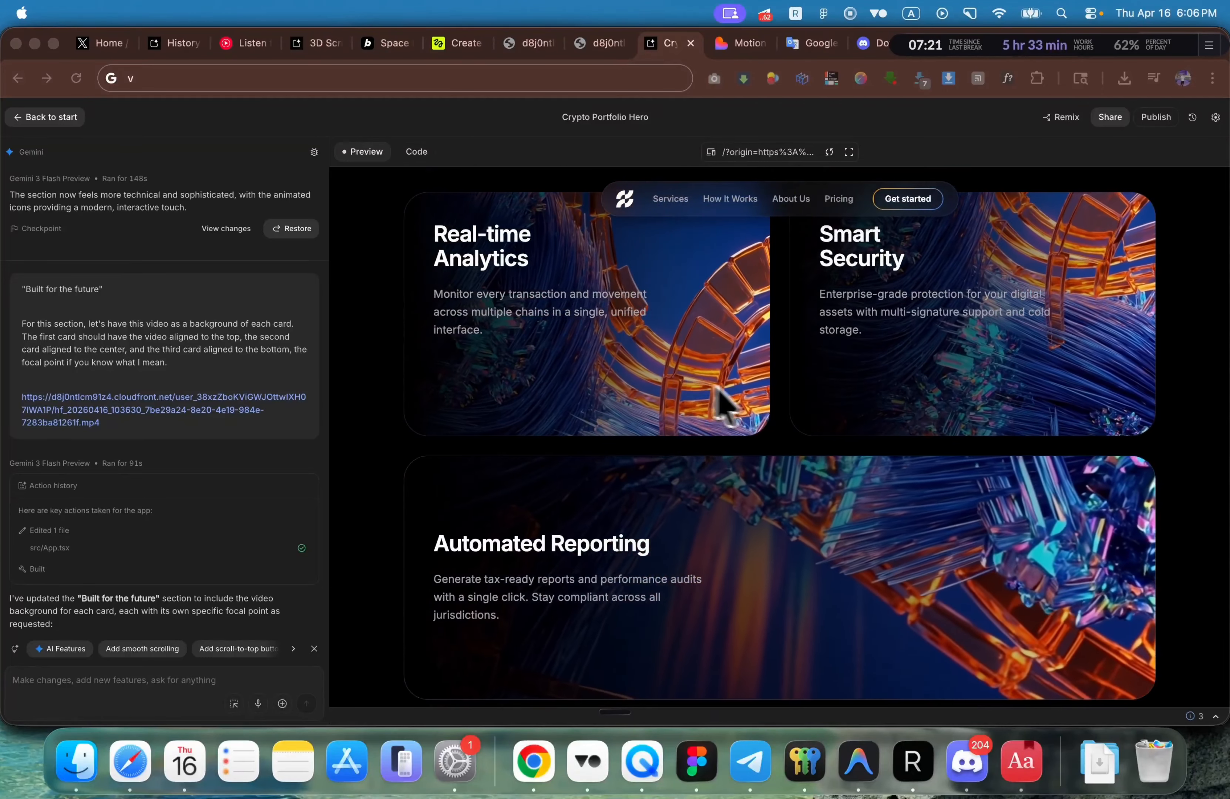
{"action": "scroll", "coordinate": [695, 415], "scroll_direction": "up", "scroll_amount": 3}
Step: View the portrait source video in Higgsfield, then return to AI Studio and compare it with the three "Built for the future" card backgrounds
{"action": "left_click", "coordinate": [459, 46]}
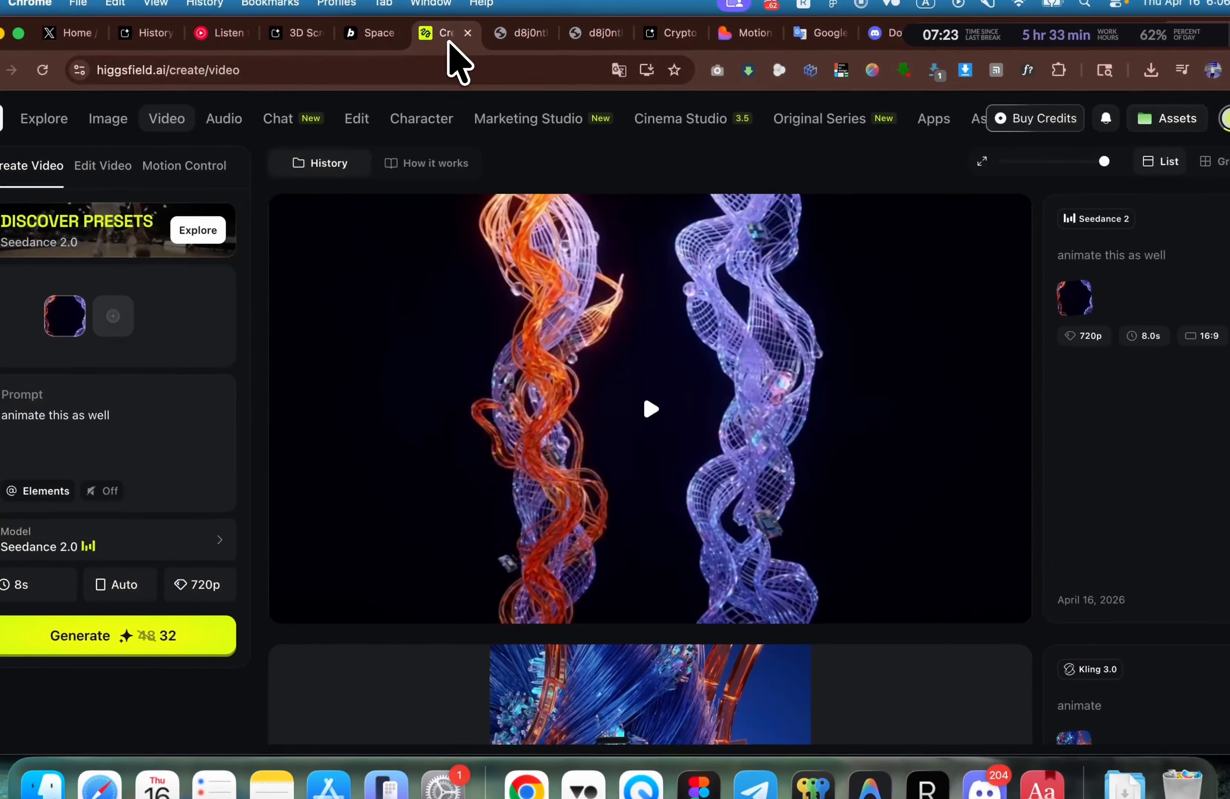
{"action": "scroll", "coordinate": [555, 398], "scroll_direction": "down", "scroll_amount": 7}
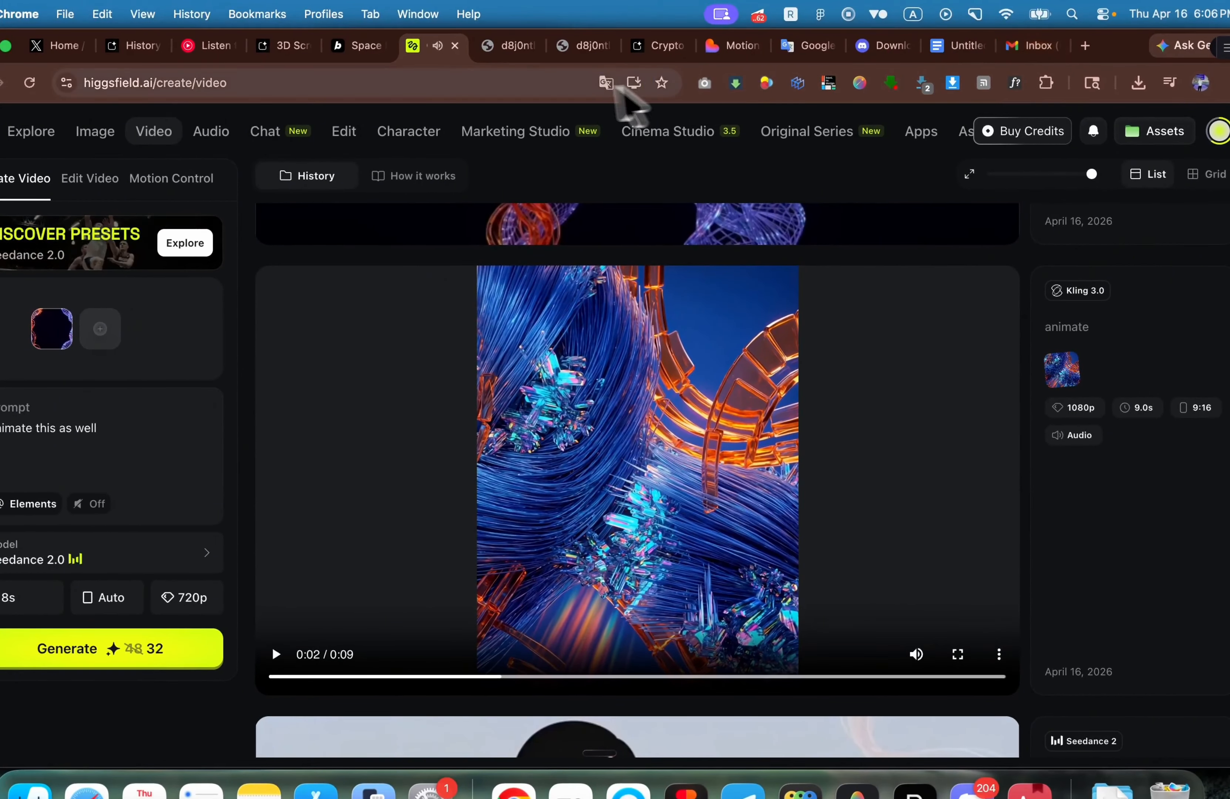
{"action": "left_click", "coordinate": [667, 45]}
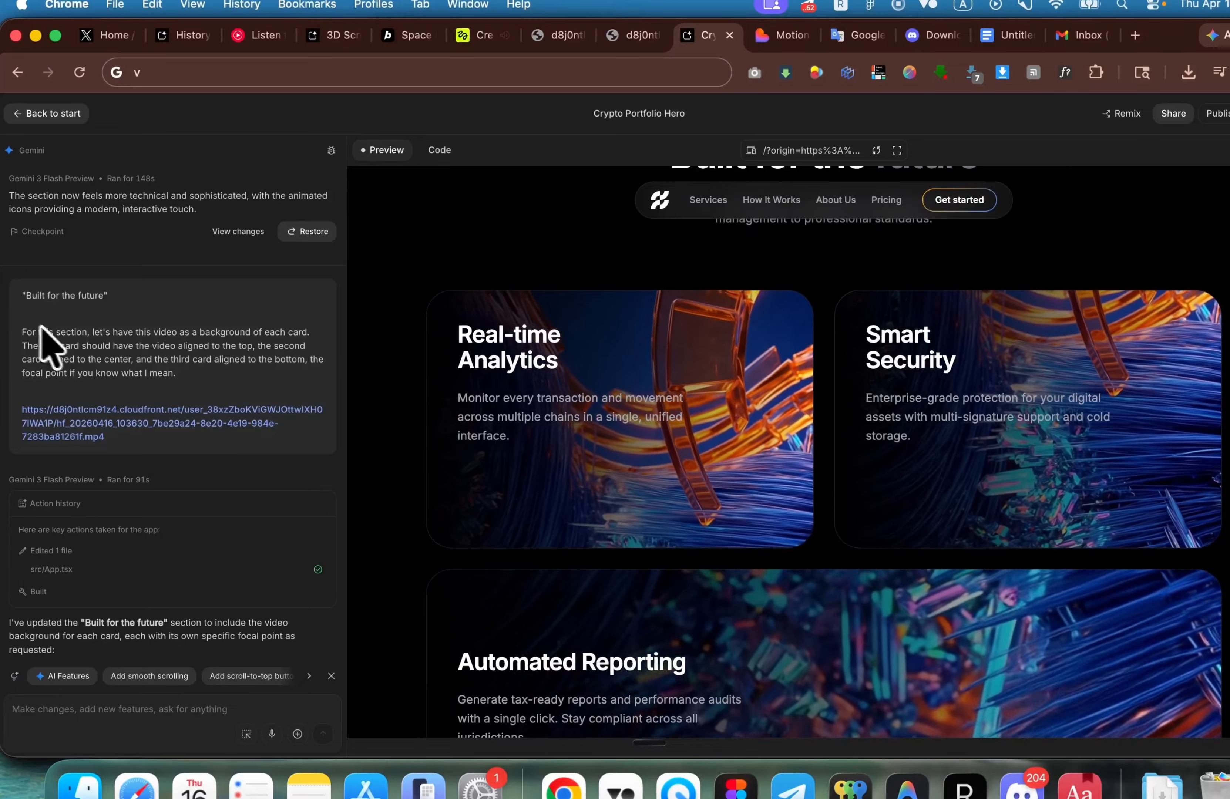
{"action": "scroll", "coordinate": [158, 378], "scroll_direction": "up", "scroll_amount": 4}
{"action": "scroll", "coordinate": [157, 378], "scroll_direction": "left", "scroll_amount": 2}
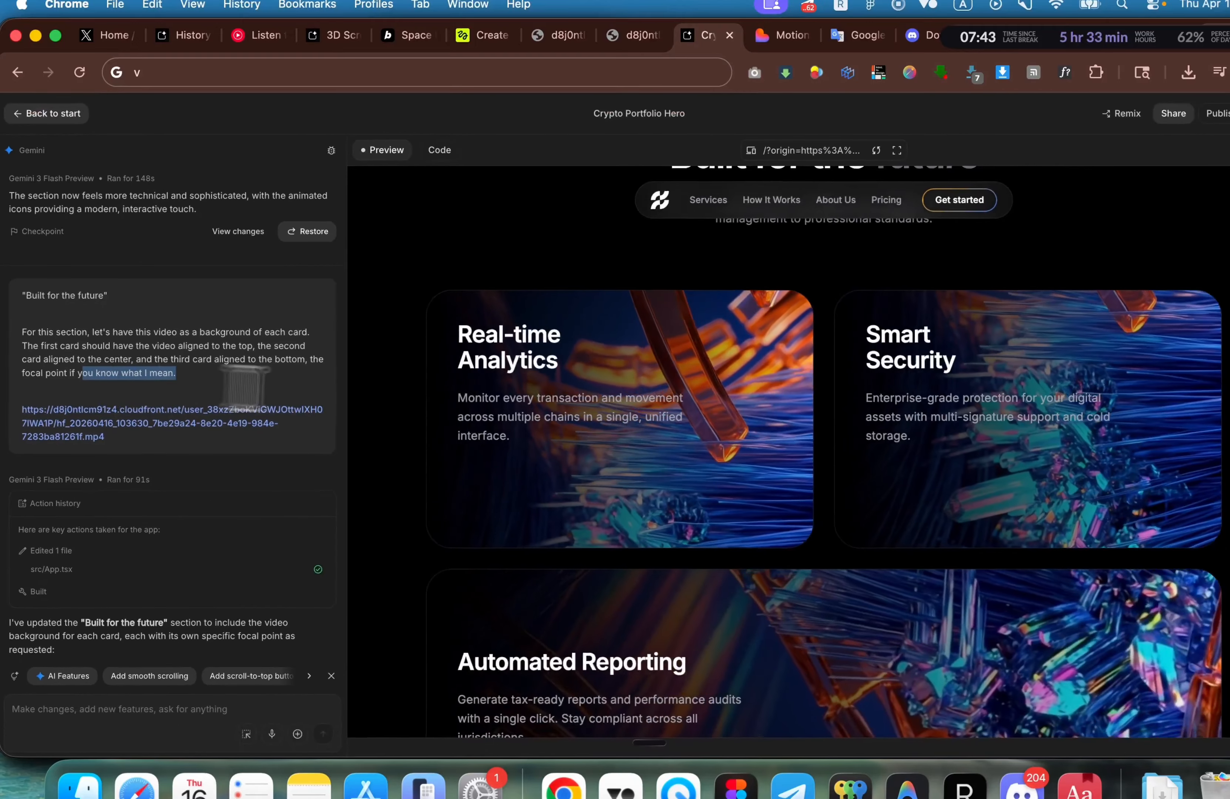
{"action": "scroll", "coordinate": [719, 370], "scroll_direction": "down", "scroll_amount": 2}
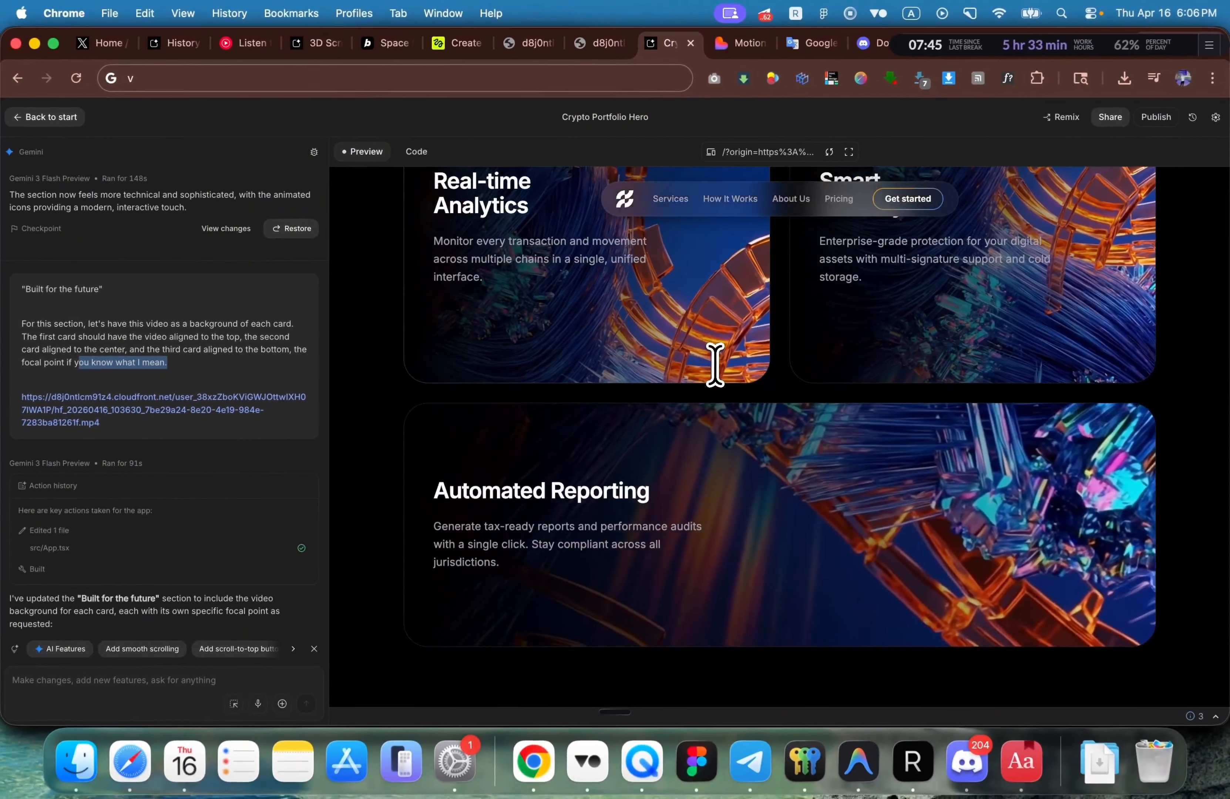
{"action": "scroll", "coordinate": [719, 370], "scroll_direction": "up", "scroll_amount": 1}
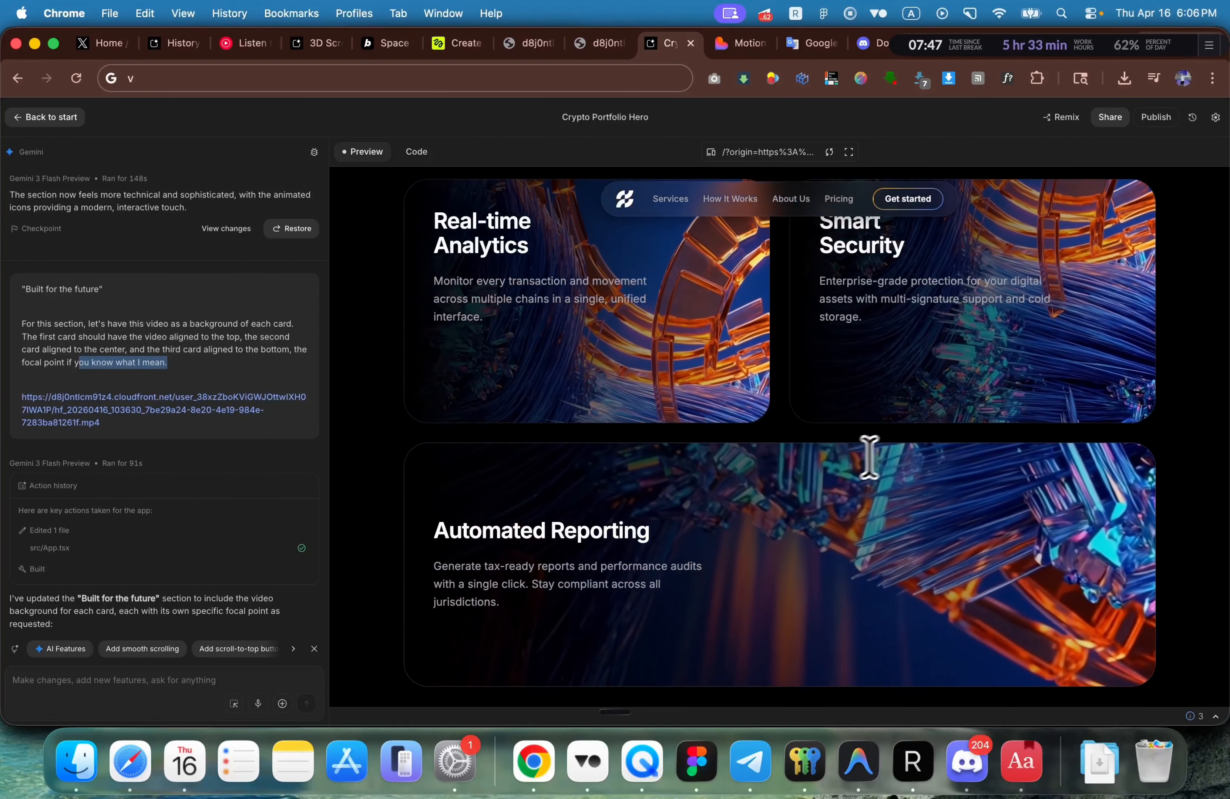
{"action": "scroll", "coordinate": [867, 456], "scroll_direction": "up", "scroll_amount": 3}
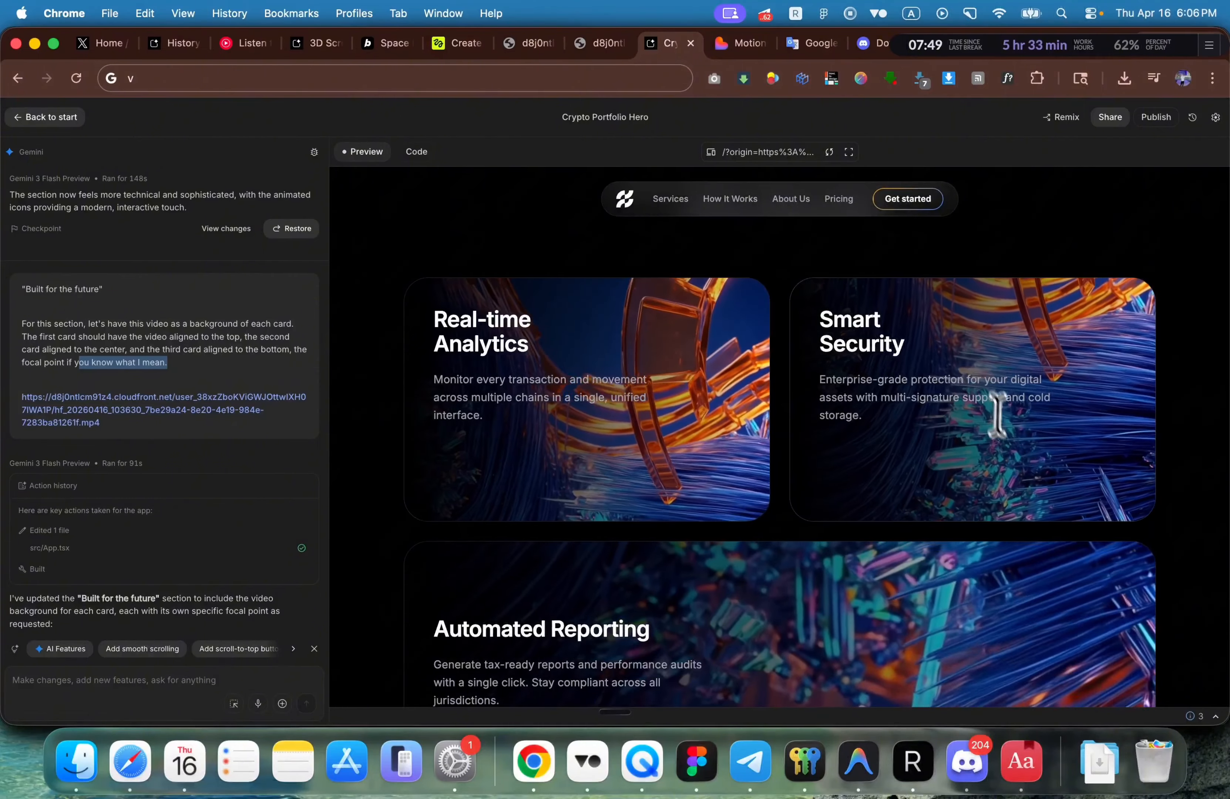
Step: Review the hero, "Master your digital assets", "Where wealth takes shape", feature card and CTA sections in the preview
{"action": "scroll", "coordinate": [713, 404], "scroll_direction": "up", "scroll_amount": 10}
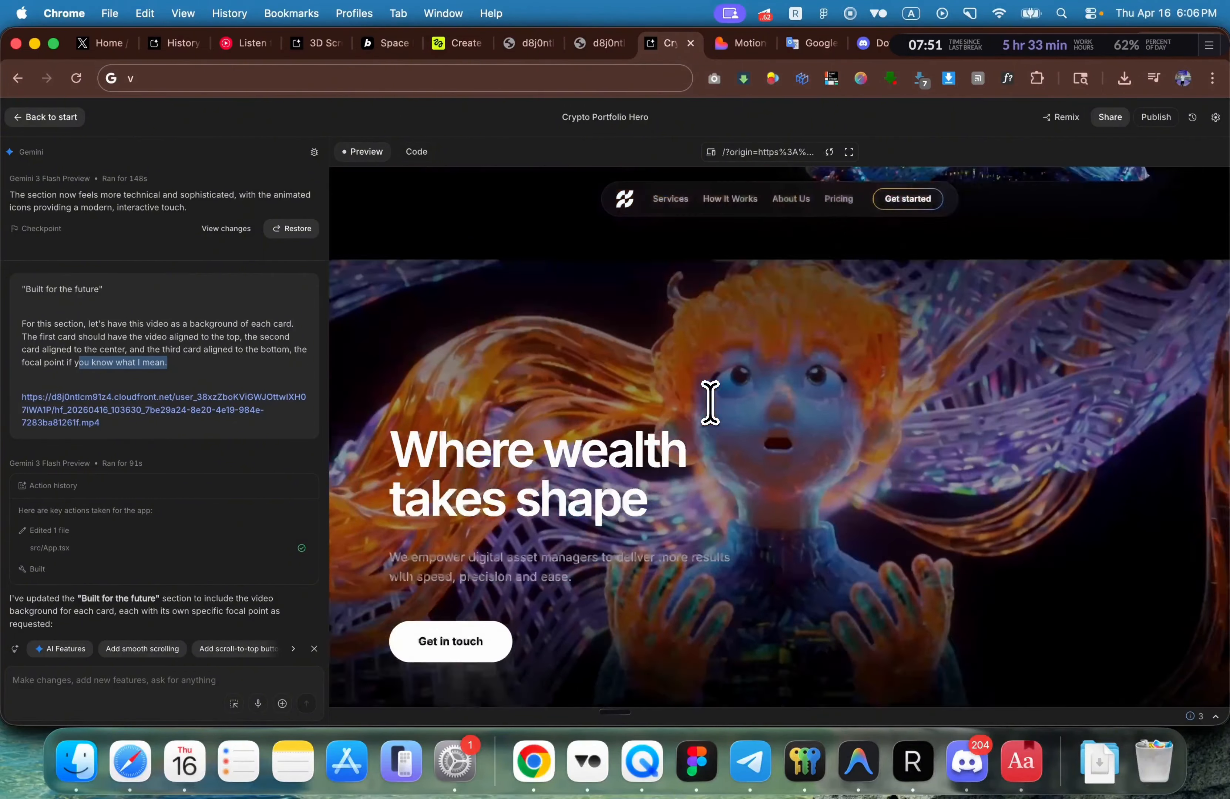
{"action": "scroll", "coordinate": [710, 403], "scroll_direction": "down", "scroll_amount": 15}
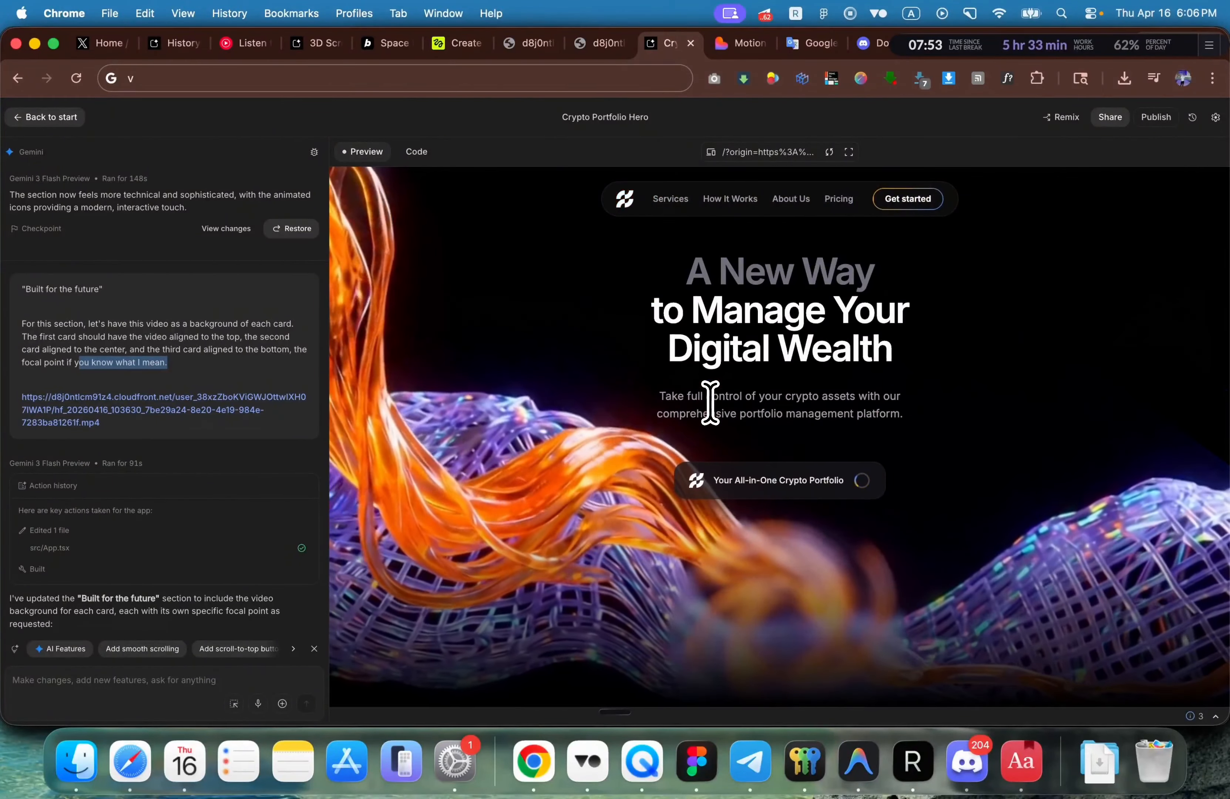
{"action": "scroll", "coordinate": [710, 403], "scroll_direction": "down", "scroll_amount": 10}
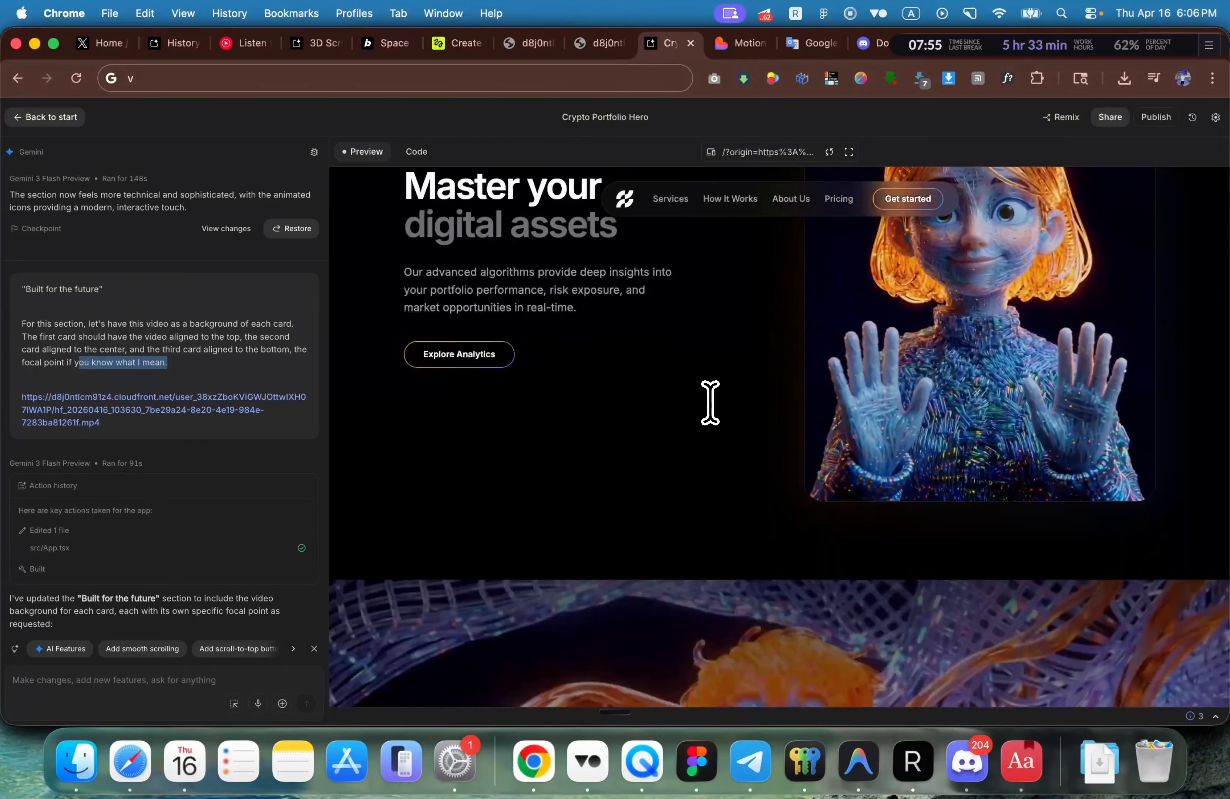
{"action": "scroll", "coordinate": [710, 404], "scroll_direction": "up", "scroll_amount": 10}
{"action": "scroll", "coordinate": [778, 410], "scroll_direction": "up", "scroll_amount": 2}
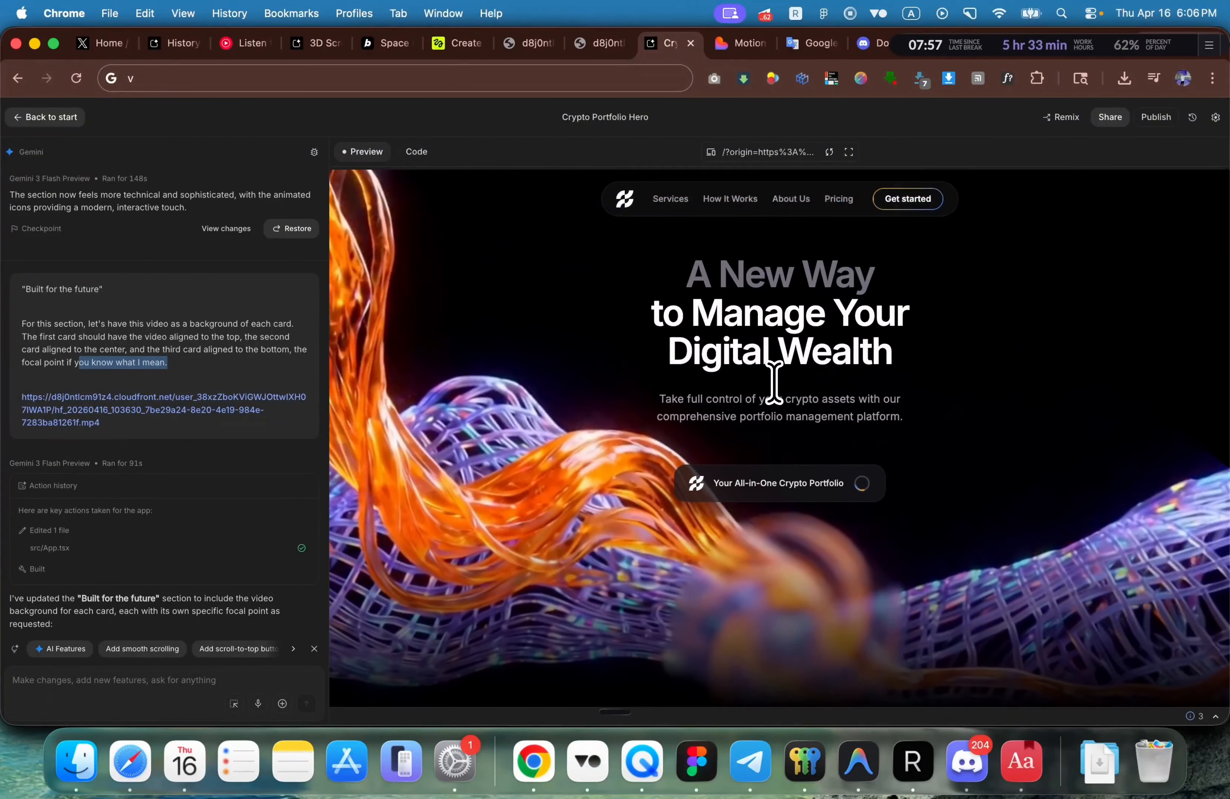
{"action": "scroll", "coordinate": [774, 382], "scroll_direction": "down", "scroll_amount": 15}
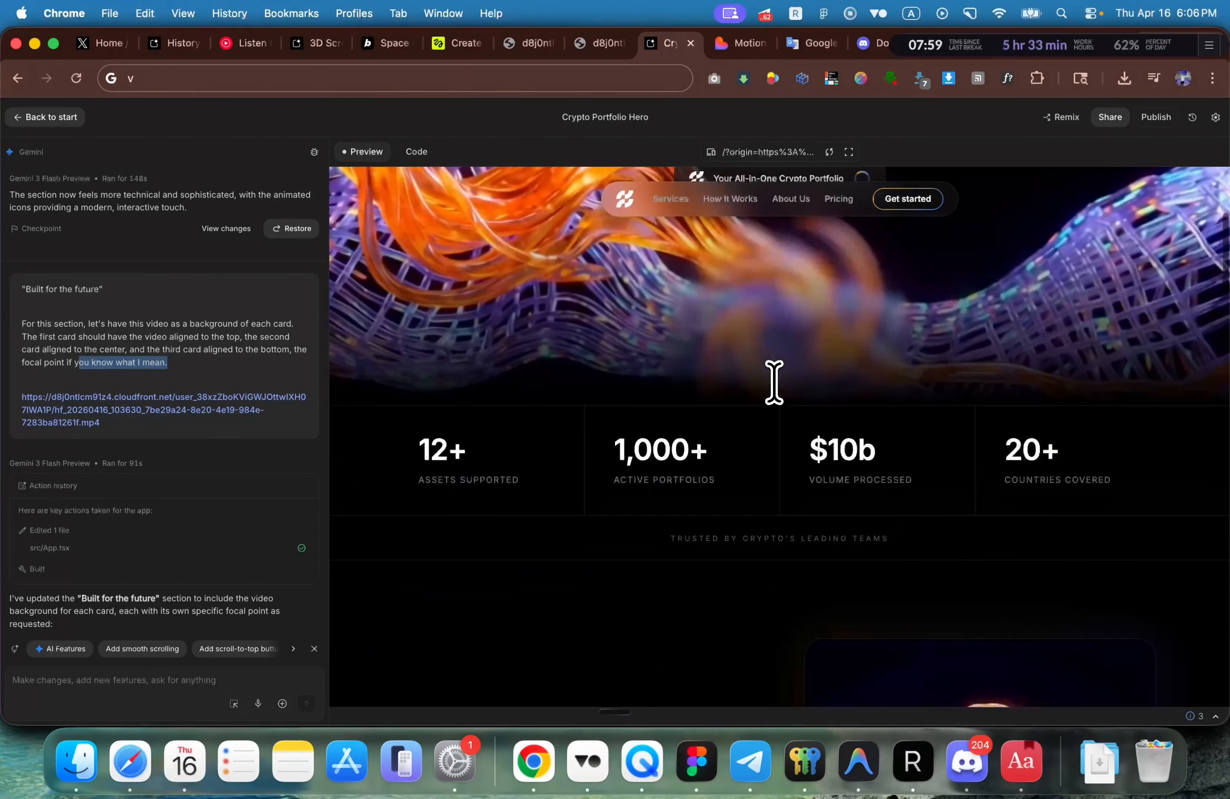
{"action": "scroll", "coordinate": [784, 435], "scroll_direction": "up", "scroll_amount": 4}
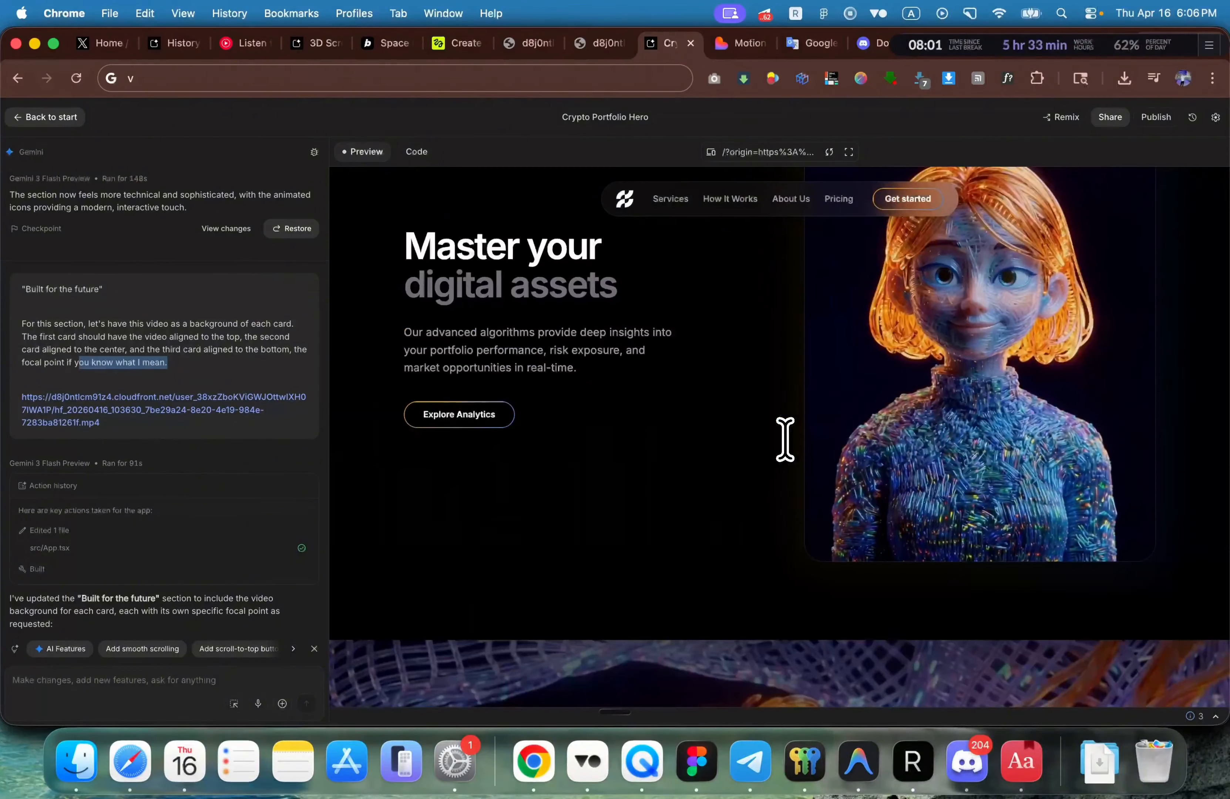
{"action": "scroll", "coordinate": [768, 549], "scroll_direction": "down", "scroll_amount": 10}
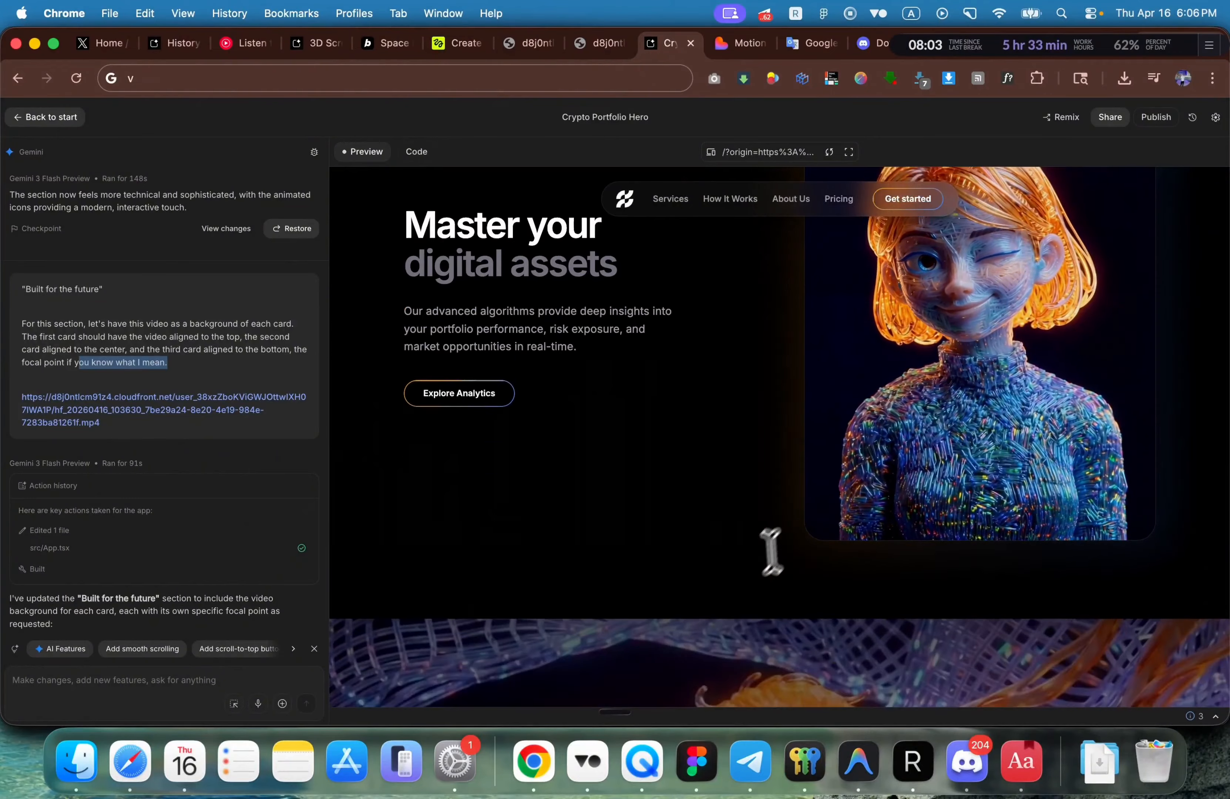
{"action": "scroll", "coordinate": [732, 439], "scroll_direction": "down", "scroll_amount": 20}
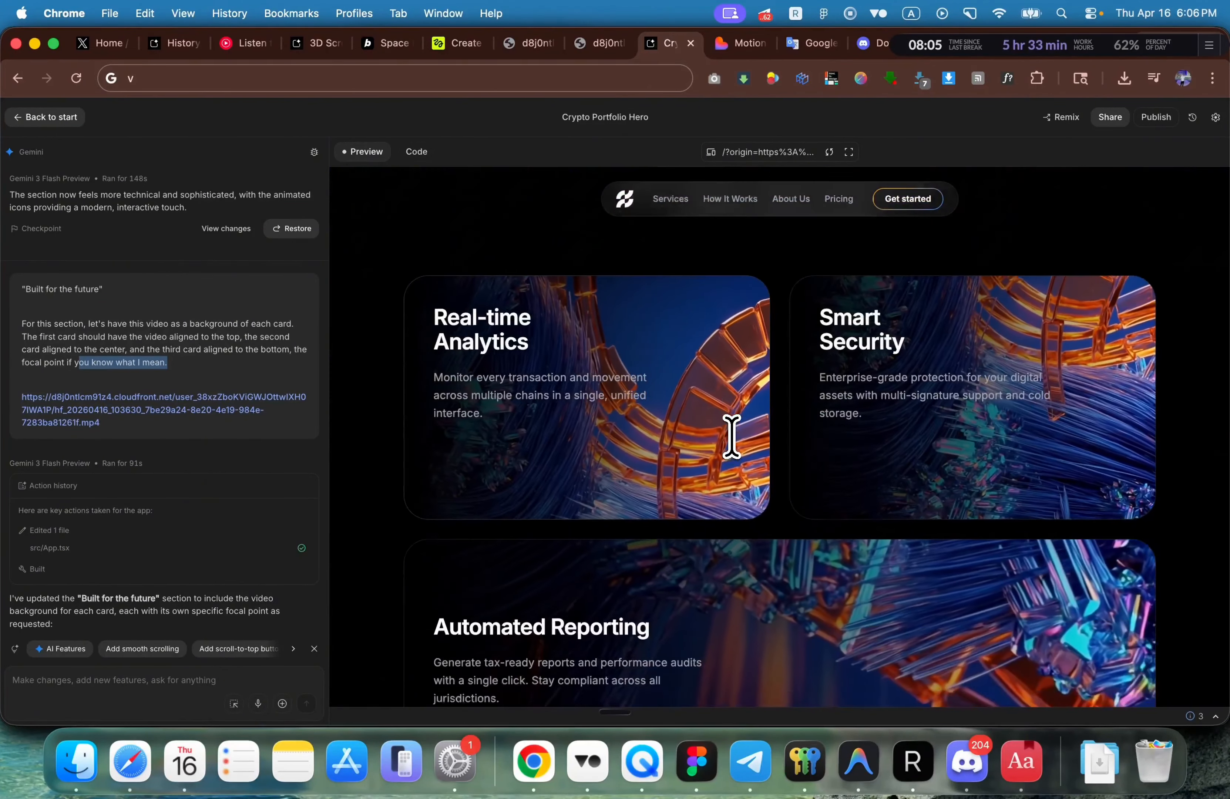
{"action": "scroll", "coordinate": [721, 380], "scroll_direction": "down", "scroll_amount": 7}
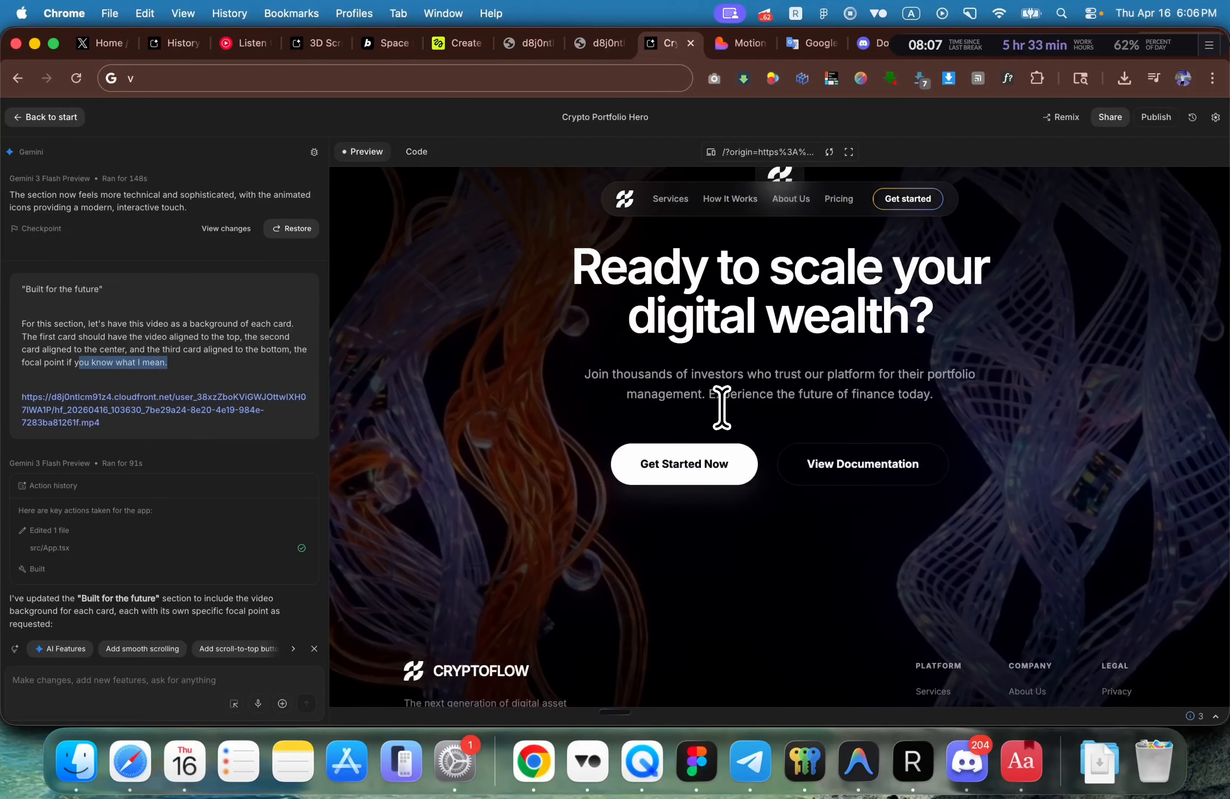
Step: Go through the whole site once more from the hero down to the footer, checking each section's video, and return to the hero
{"action": "scroll", "coordinate": [563, 387], "scroll_direction": "up", "scroll_amount": 20}
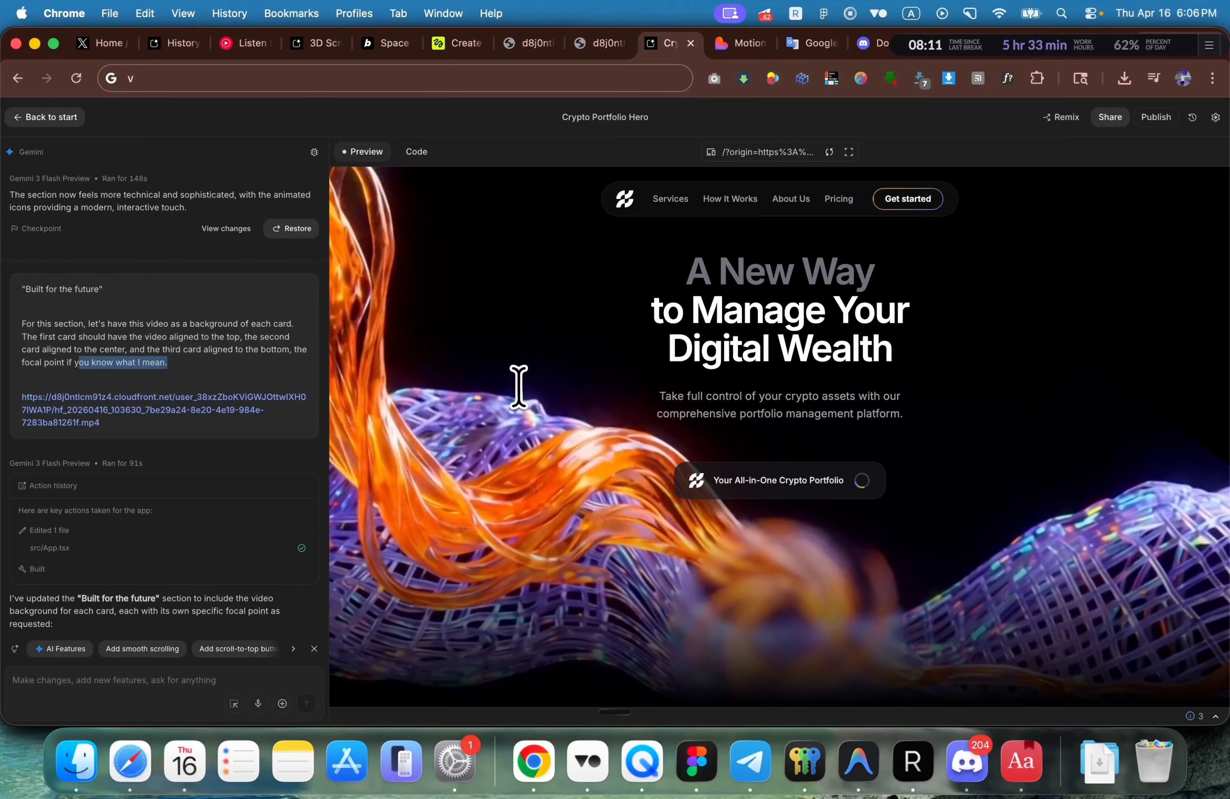
{"action": "scroll", "coordinate": [517, 414], "scroll_direction": "down", "scroll_amount": 5}
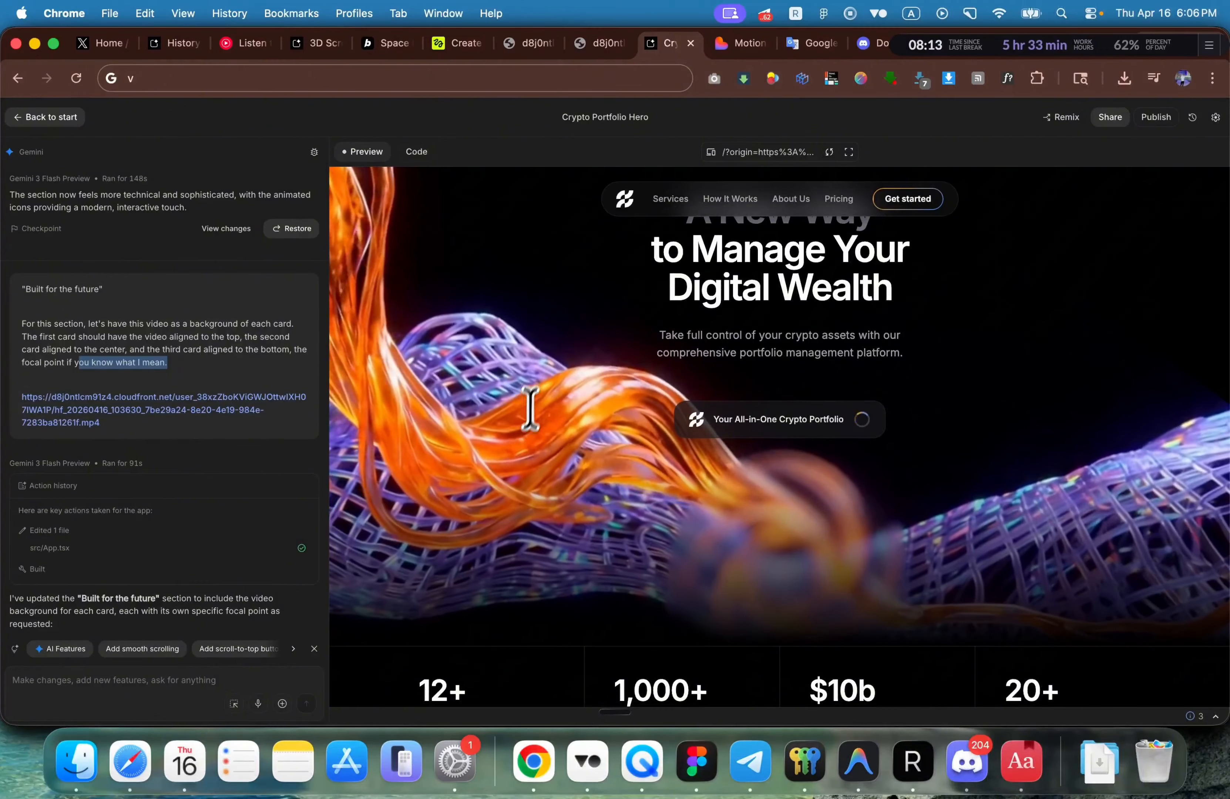
{"action": "scroll", "coordinate": [541, 378], "scroll_direction": "down", "scroll_amount": 15}
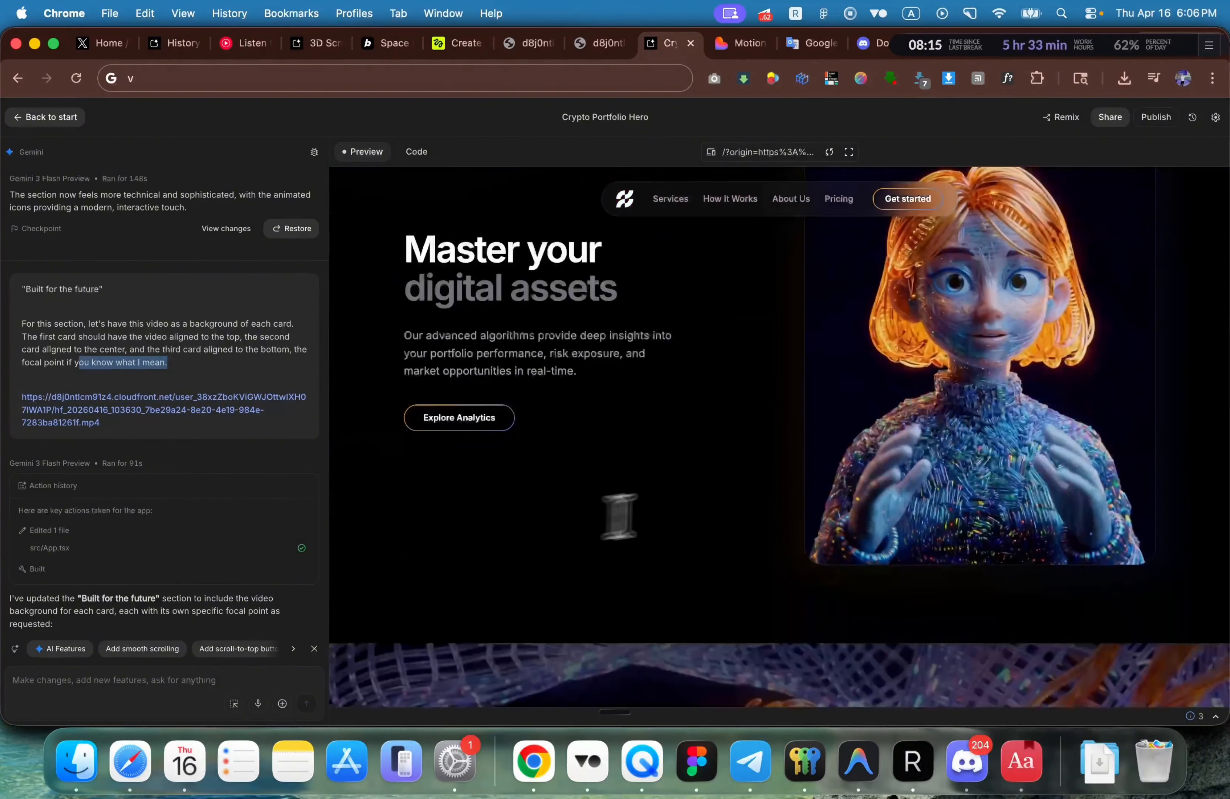
{"action": "scroll", "coordinate": [951, 384], "scroll_direction": "up", "scroll_amount": 2}
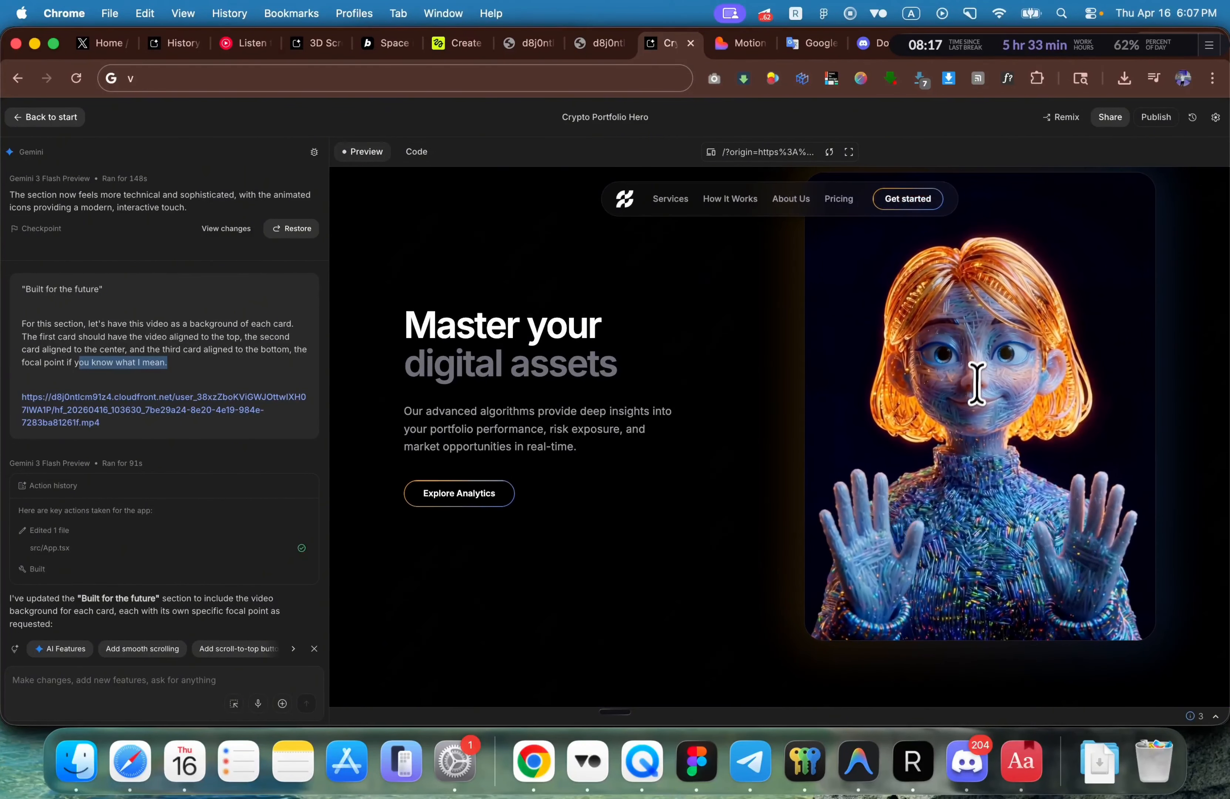
{"action": "scroll", "coordinate": [1010, 364], "scroll_direction": "up", "scroll_amount": 20}
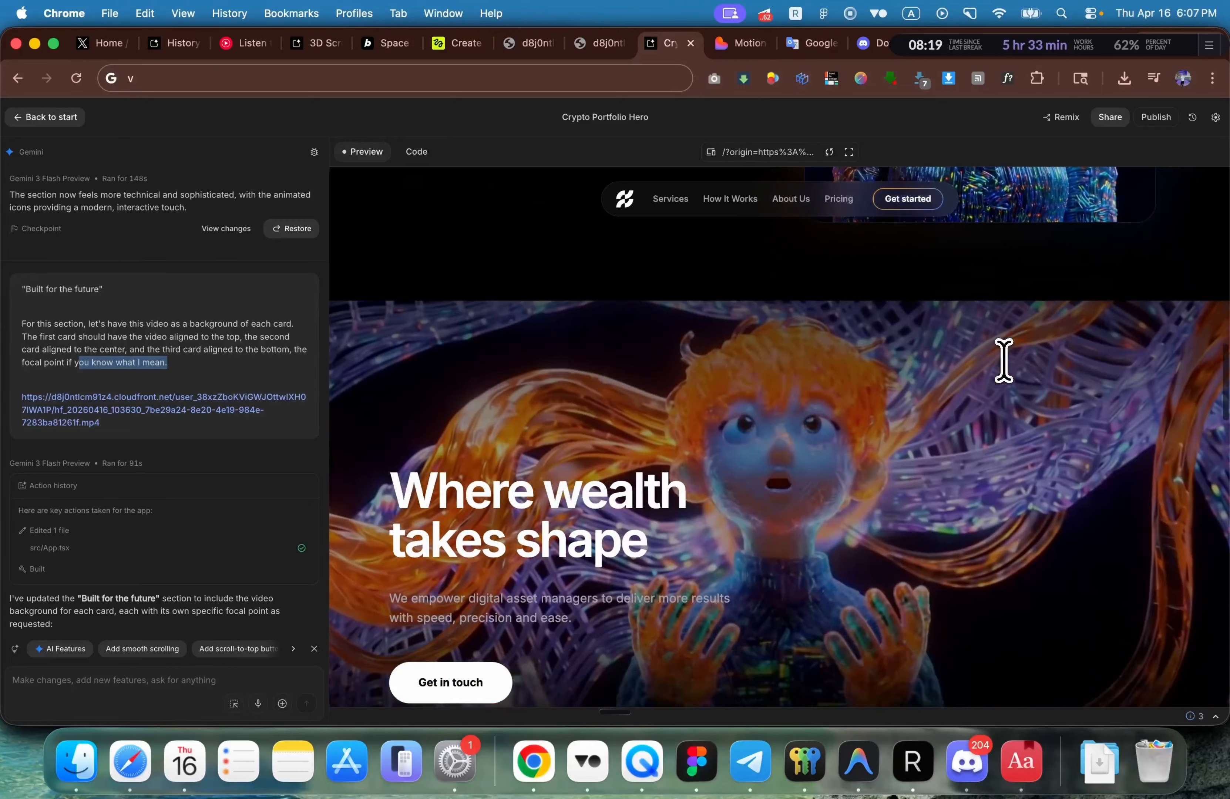
{"action": "scroll", "coordinate": [873, 378], "scroll_direction": "up", "scroll_amount": 1}
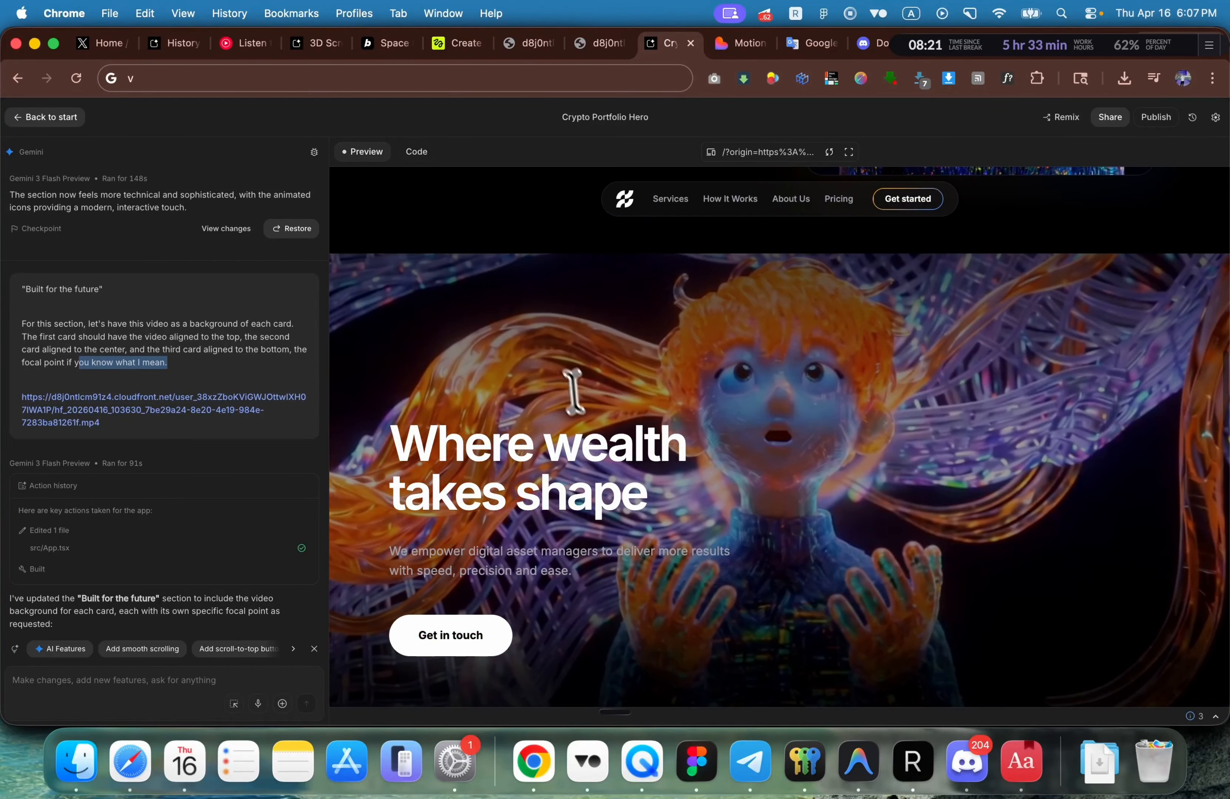
{"action": "scroll", "coordinate": [684, 502], "scroll_direction": "down", "scroll_amount": 15}
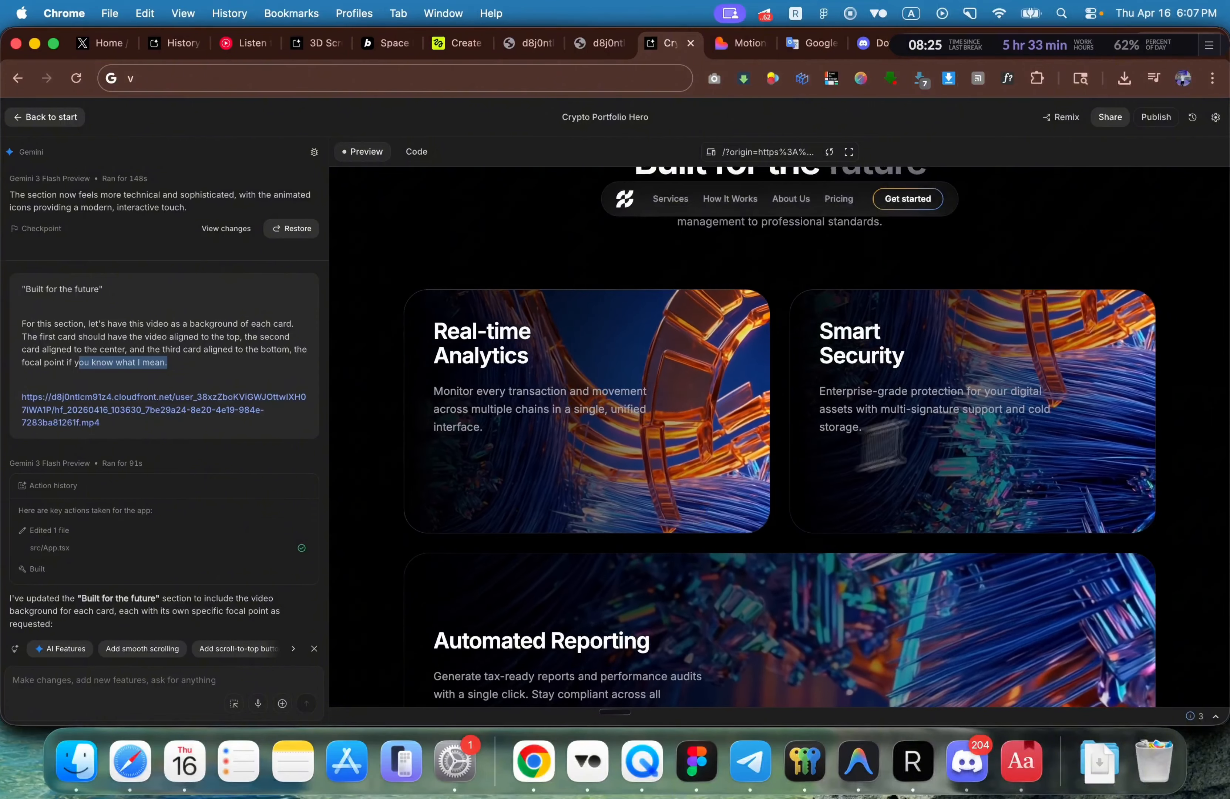
{"action": "scroll", "coordinate": [1051, 440], "scroll_direction": "down", "scroll_amount": 8}
{"action": "scroll", "coordinate": [981, 428], "scroll_direction": "down", "scroll_amount": 12}
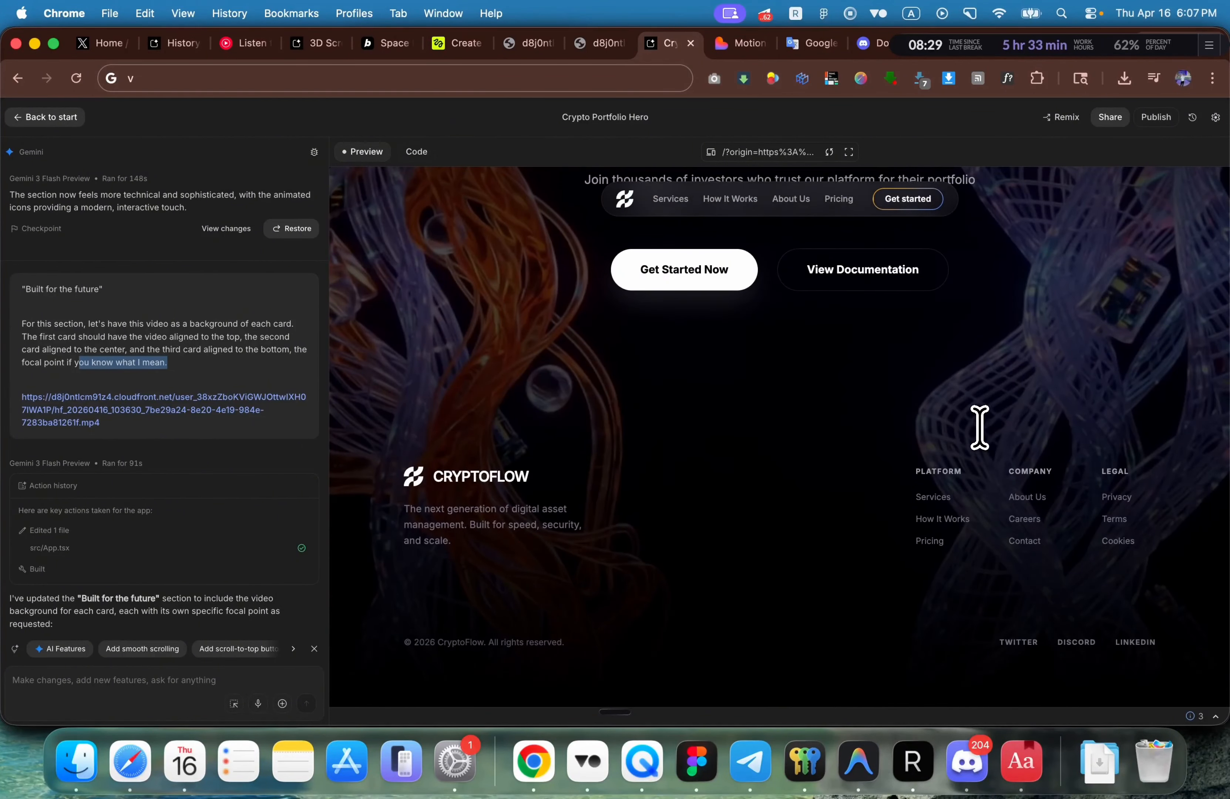
{"action": "scroll", "coordinate": [980, 427], "scroll_direction": "up", "scroll_amount": 20}
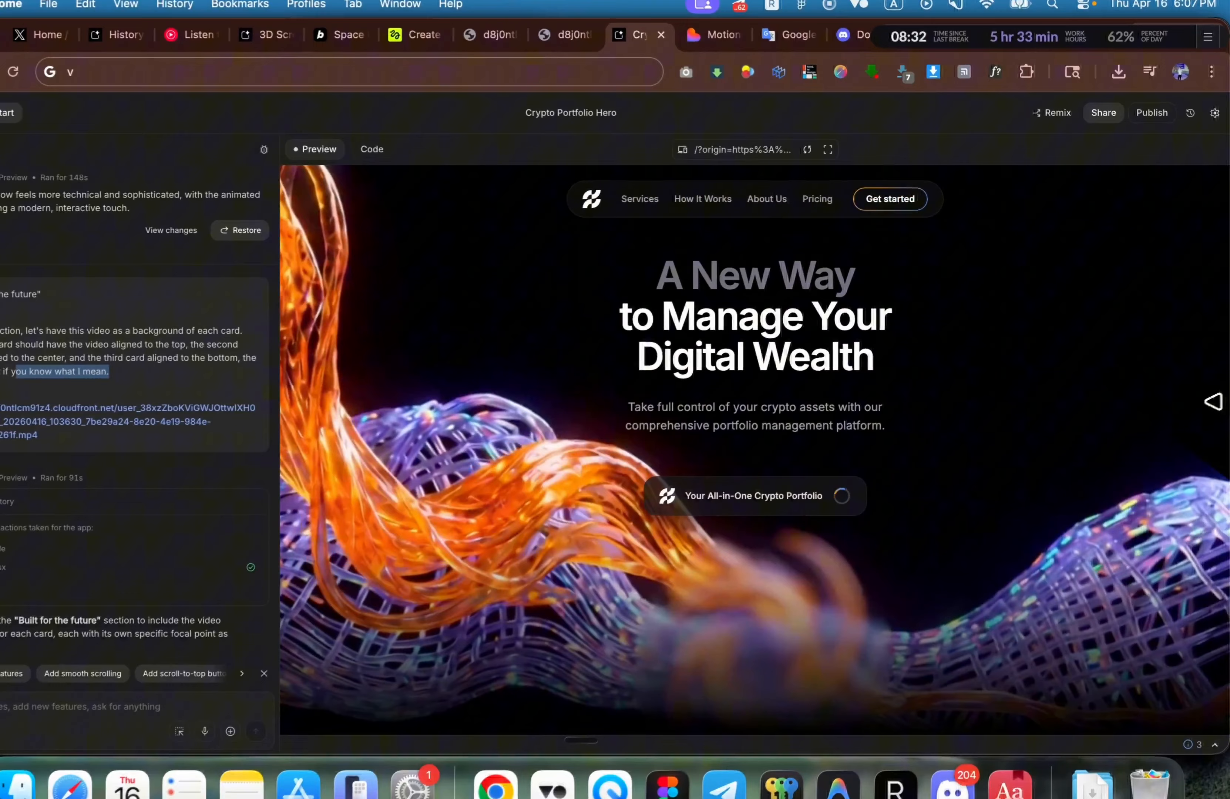
{"action": "left_click_drag", "start_coordinate": [1228, 394], "coordinate": [1122, 393]}
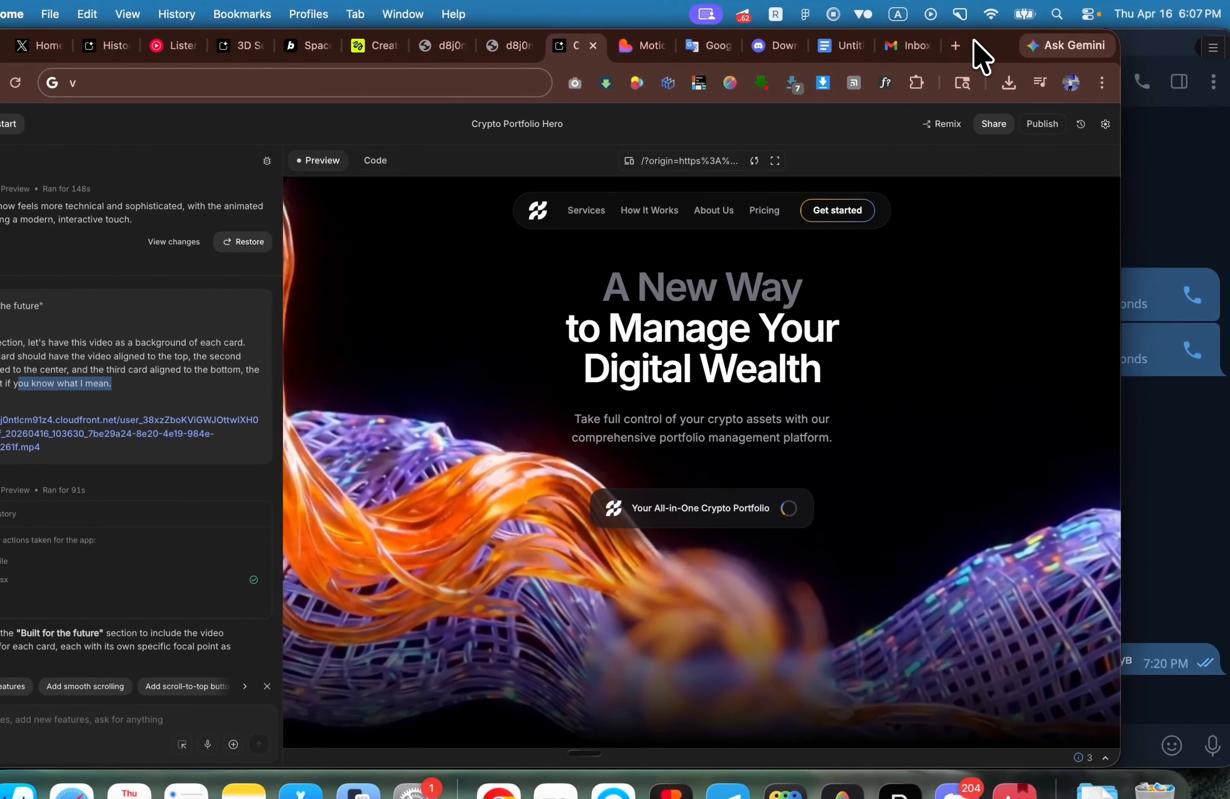
{"action": "left_click_drag", "start_coordinate": [967, 28], "coordinate": [1070, 29]}
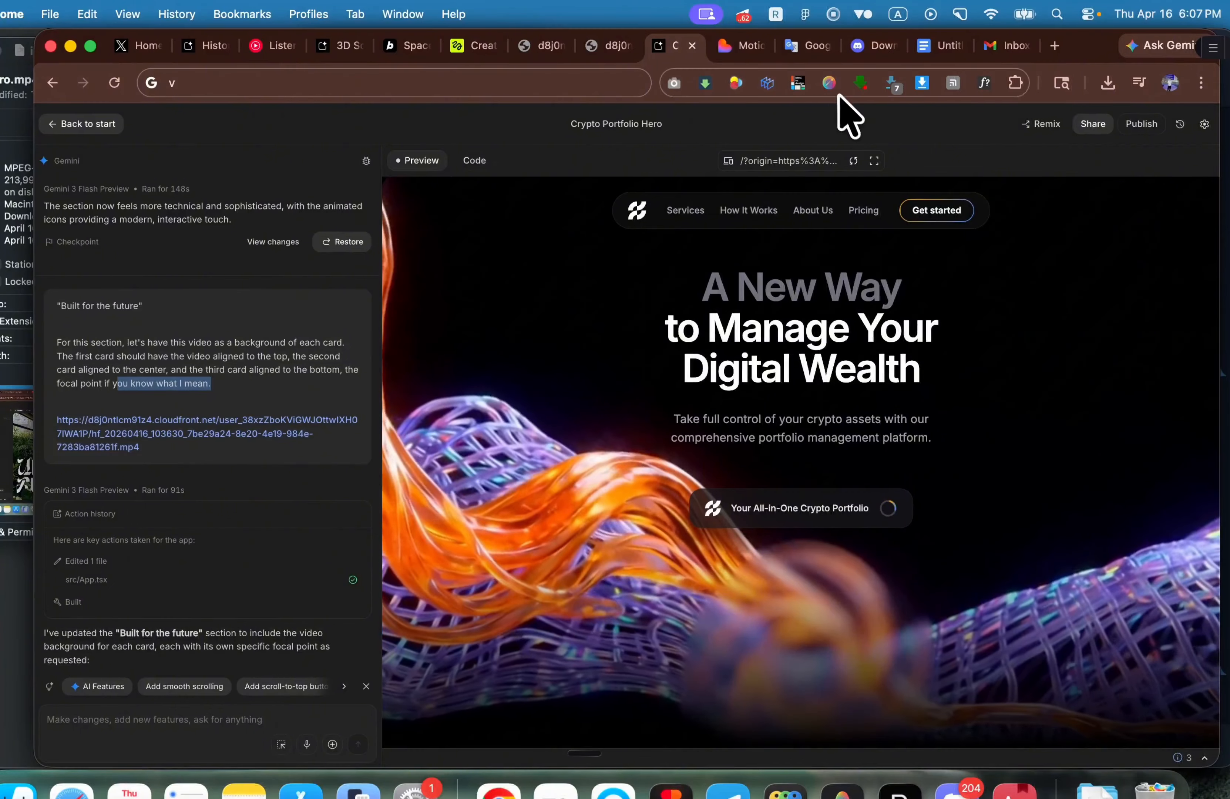
{"action": "scroll", "coordinate": [759, 345], "scroll_direction": "down", "scroll_amount": 3}
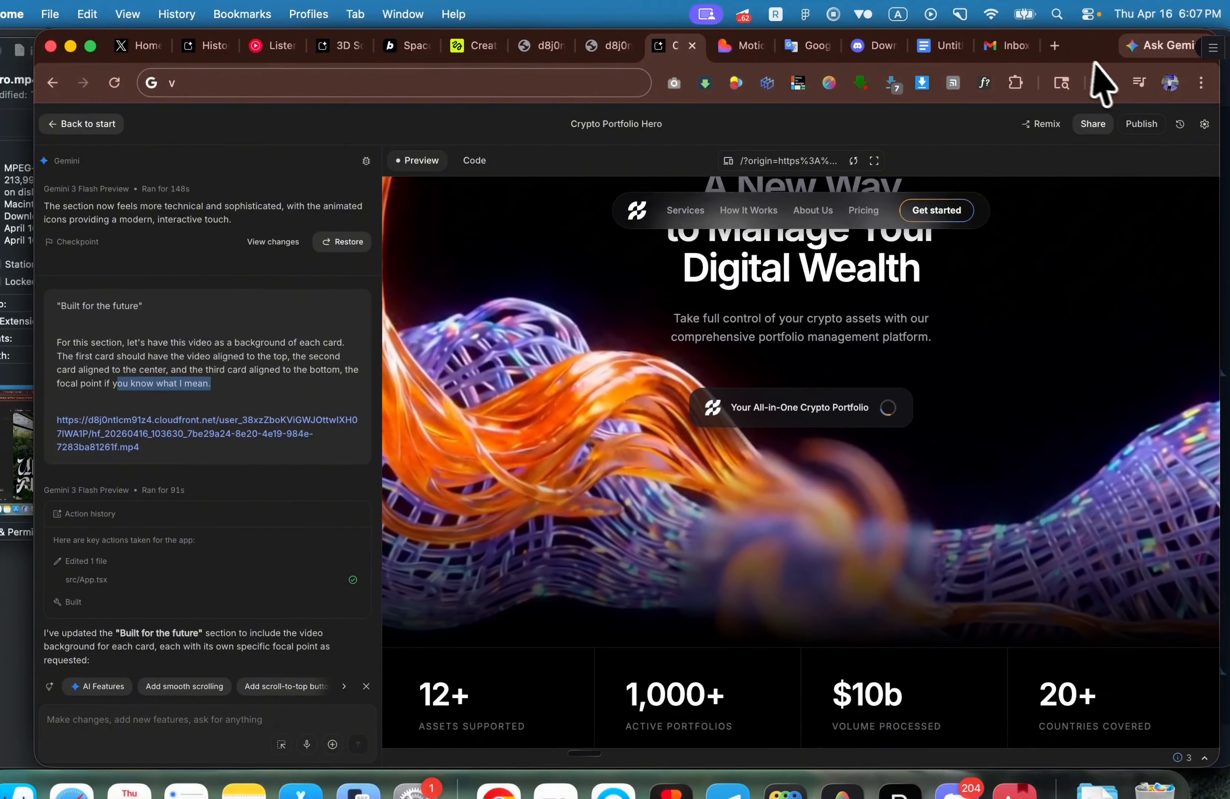
Step: Open X in a new browser tab and go to the account's own profile page
{"action": "left_click", "coordinate": [1055, 45]}
{"action": "type", "text": "x"}
{"action": "key", "text": "Return"}
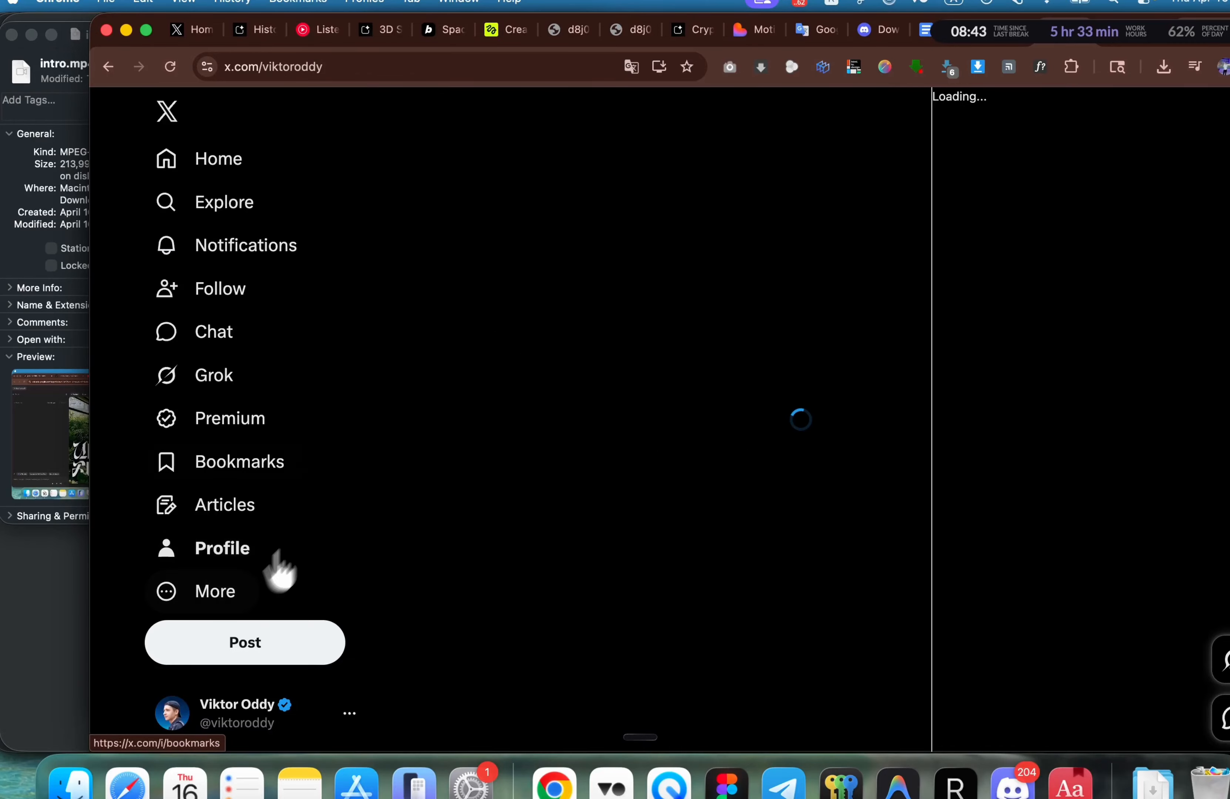
Step: Look through the profile's posts for the website showcases, tutorials and prompts shared there, down to the Duolingo design posts
{"action": "scroll", "coordinate": [393, 546], "scroll_direction": "down", "scroll_amount": 2}
{"action": "scroll", "coordinate": [405, 608], "scroll_direction": "down", "scroll_amount": 3}
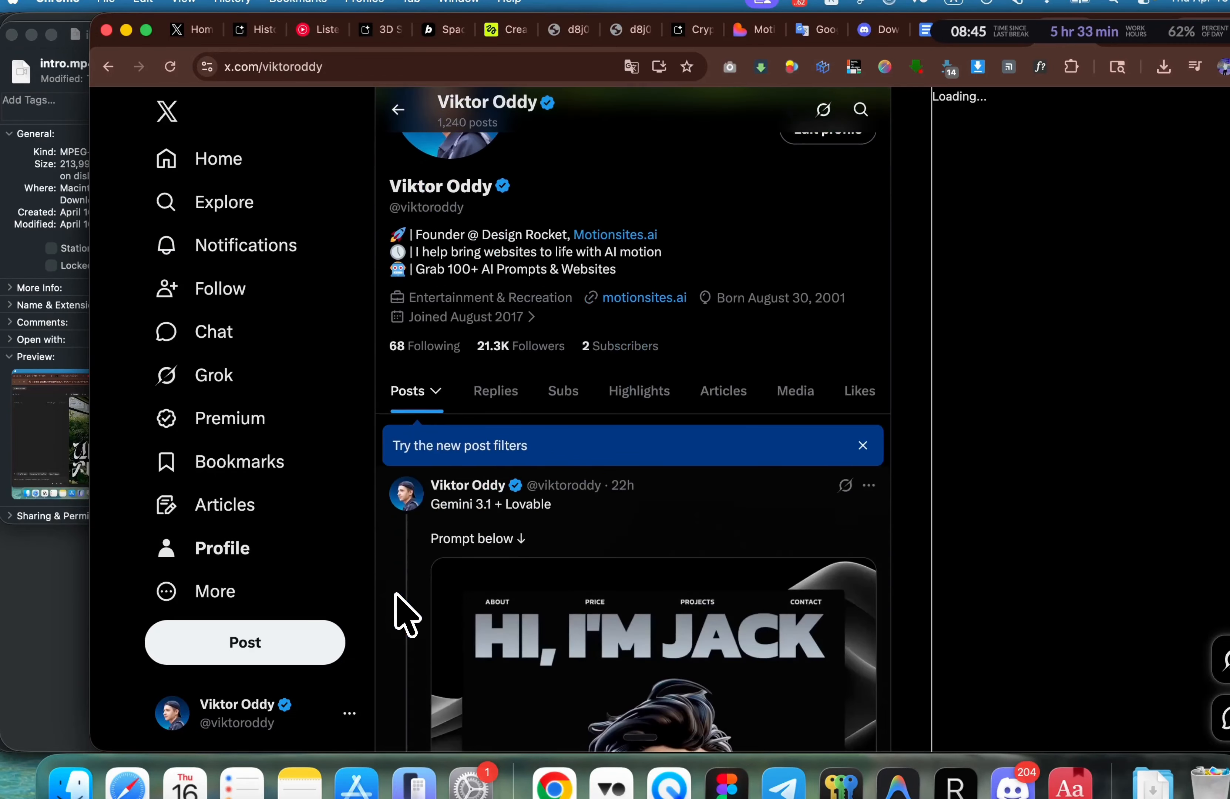
{"action": "scroll", "coordinate": [395, 594], "scroll_direction": "down", "scroll_amount": 4}
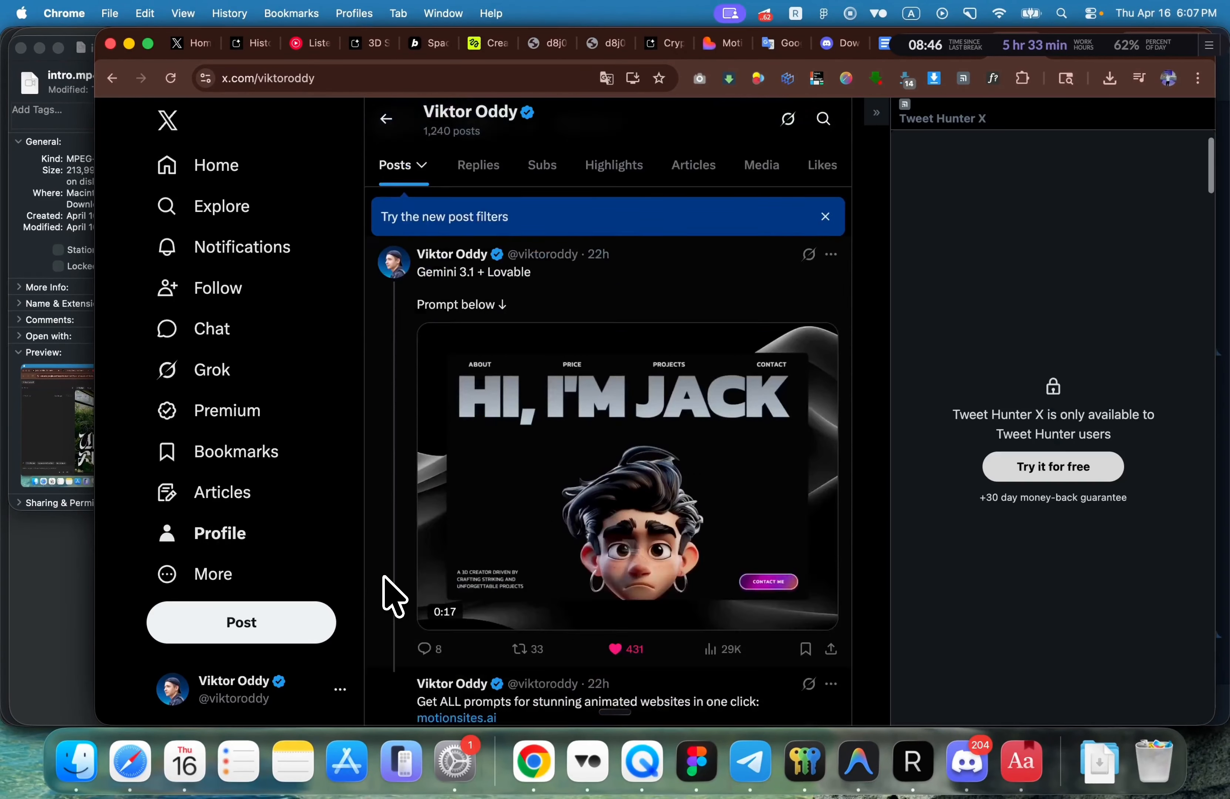
{"action": "scroll", "coordinate": [393, 596], "scroll_direction": "down", "scroll_amount": 10}
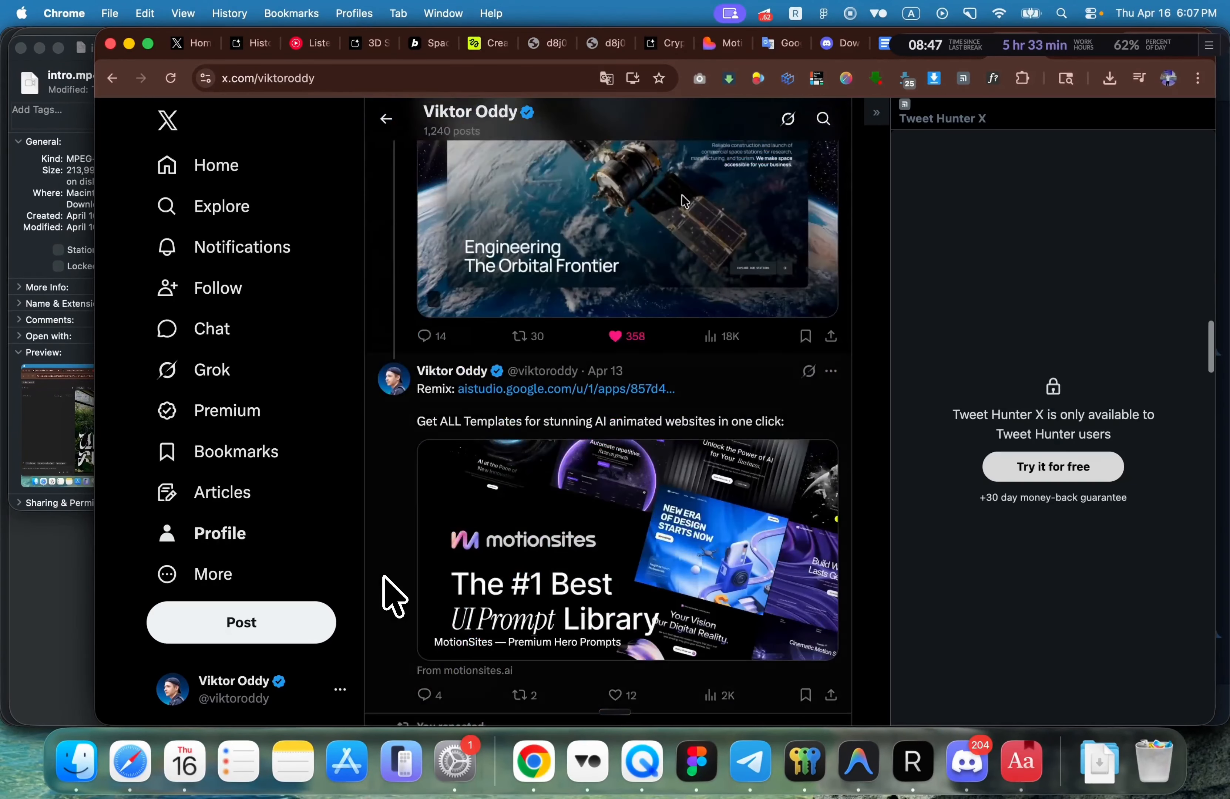
{"action": "scroll", "coordinate": [438, 520], "scroll_direction": "down", "scroll_amount": 12}
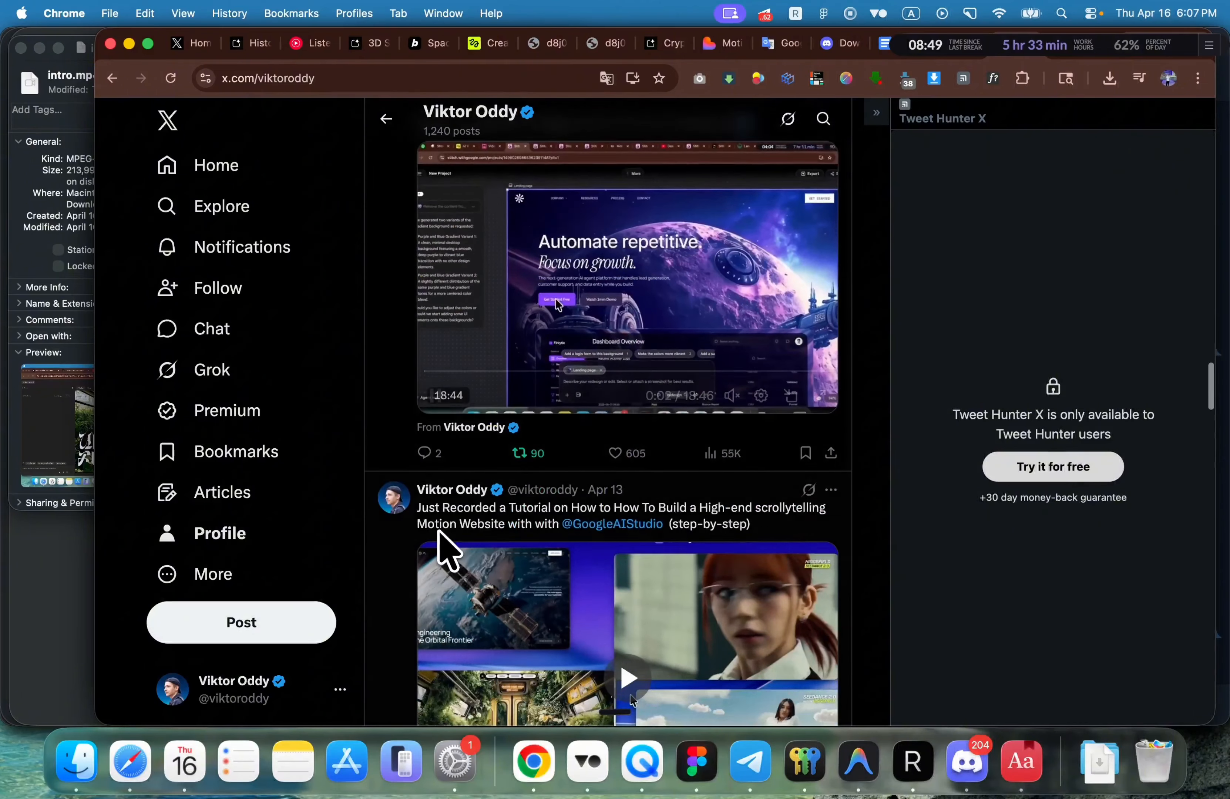
{"action": "scroll", "coordinate": [446, 551], "scroll_direction": "down", "scroll_amount": 15}
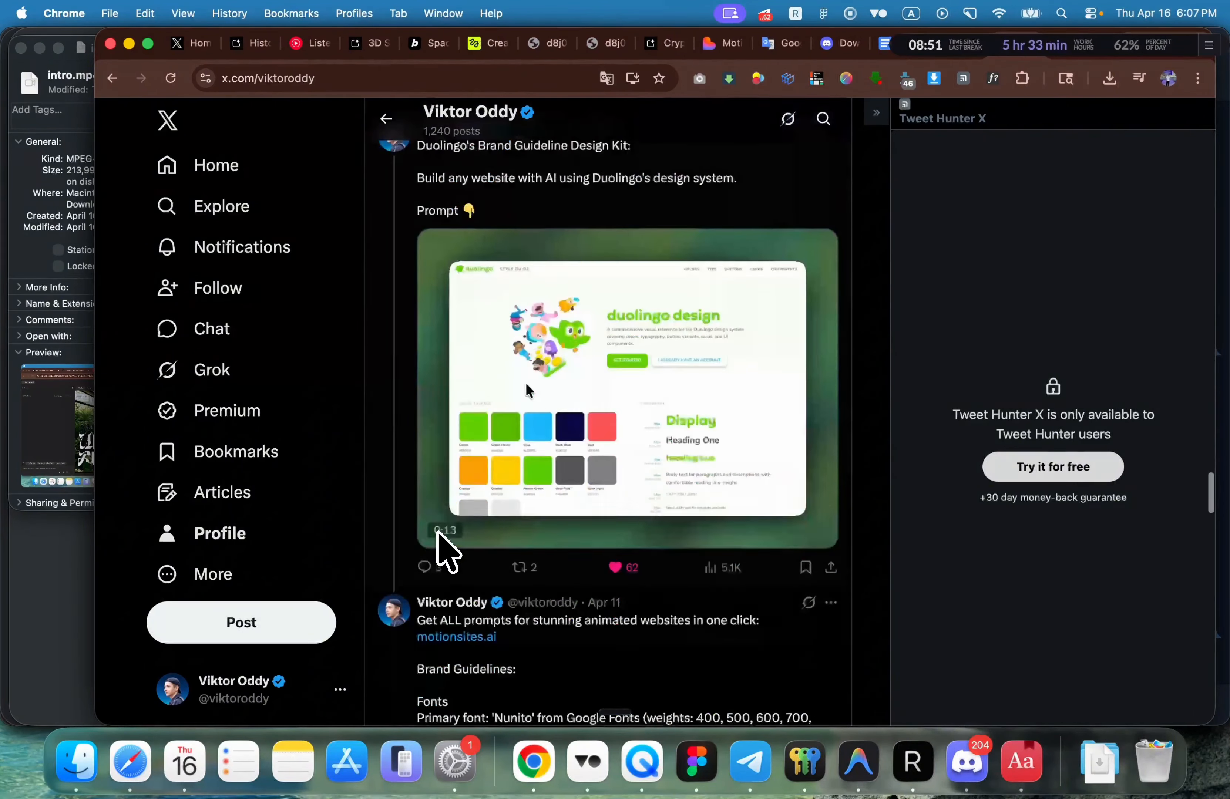
{"action": "scroll", "coordinate": [441, 552], "scroll_direction": "down", "scroll_amount": 8}
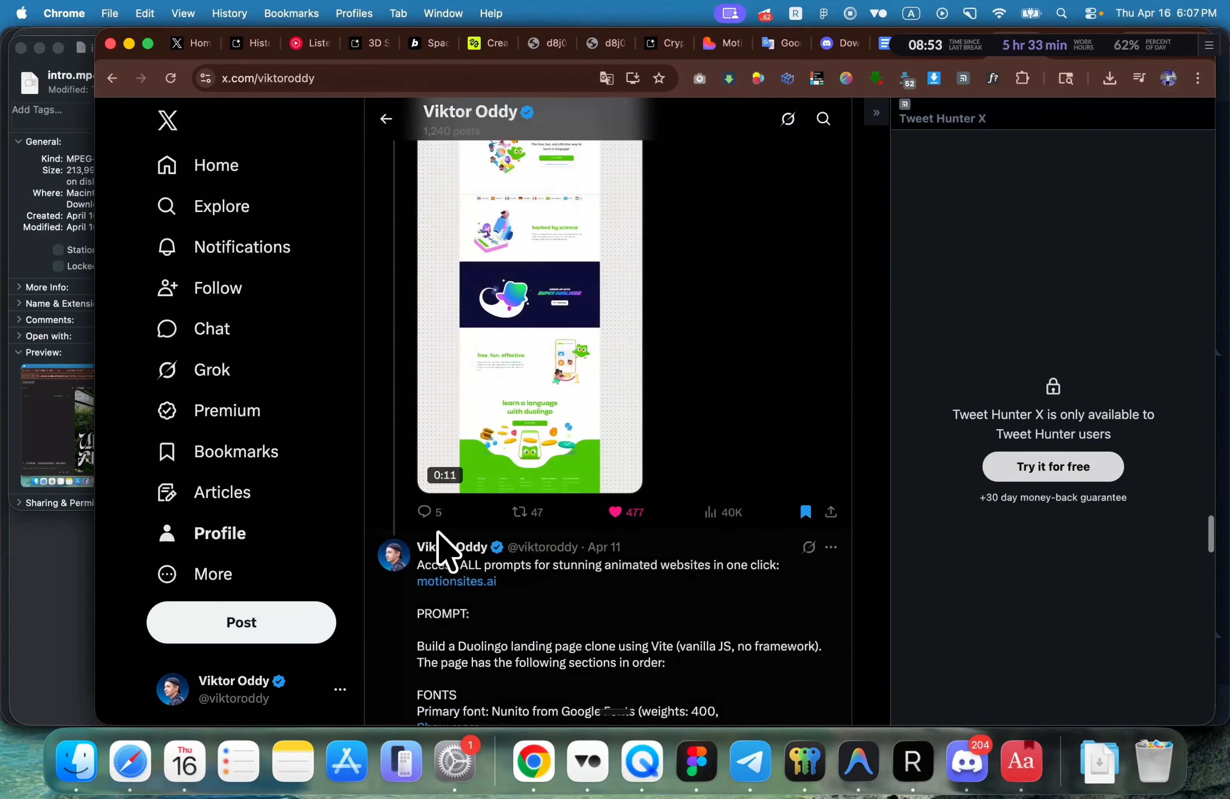